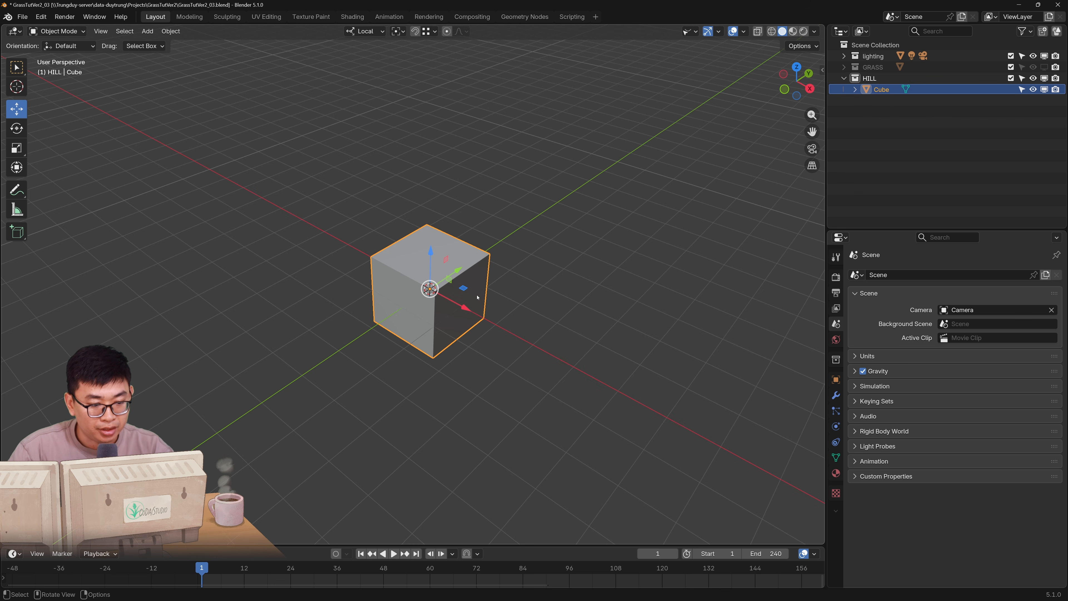
Enlarge the cube to about twice its size and add a Subdivision modifier with viewport level 4
key(s)
click(599, 339)
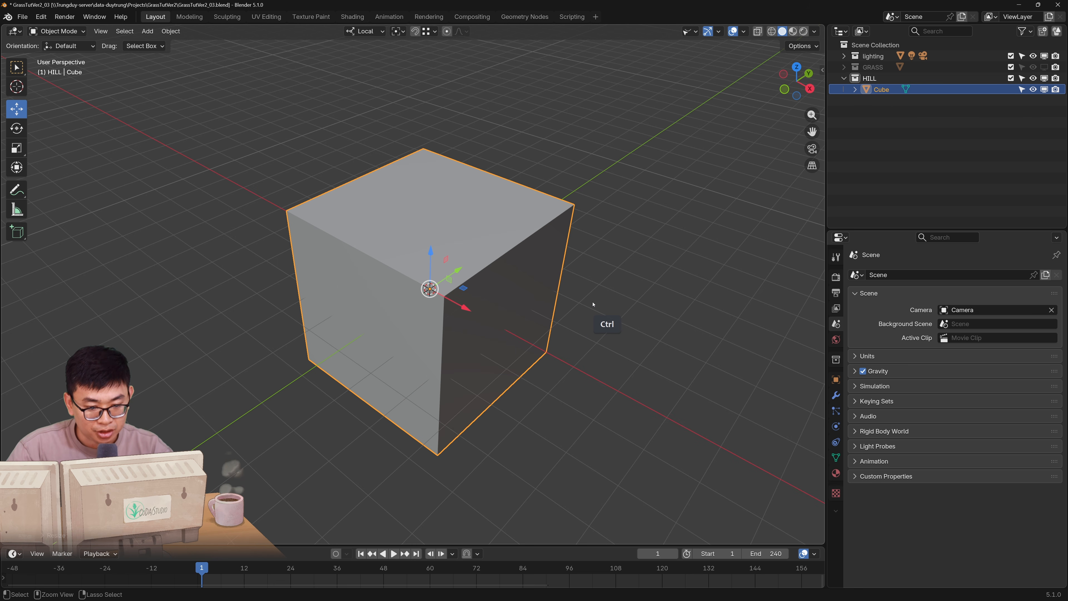
key(ctrl+2)
click(836, 394)
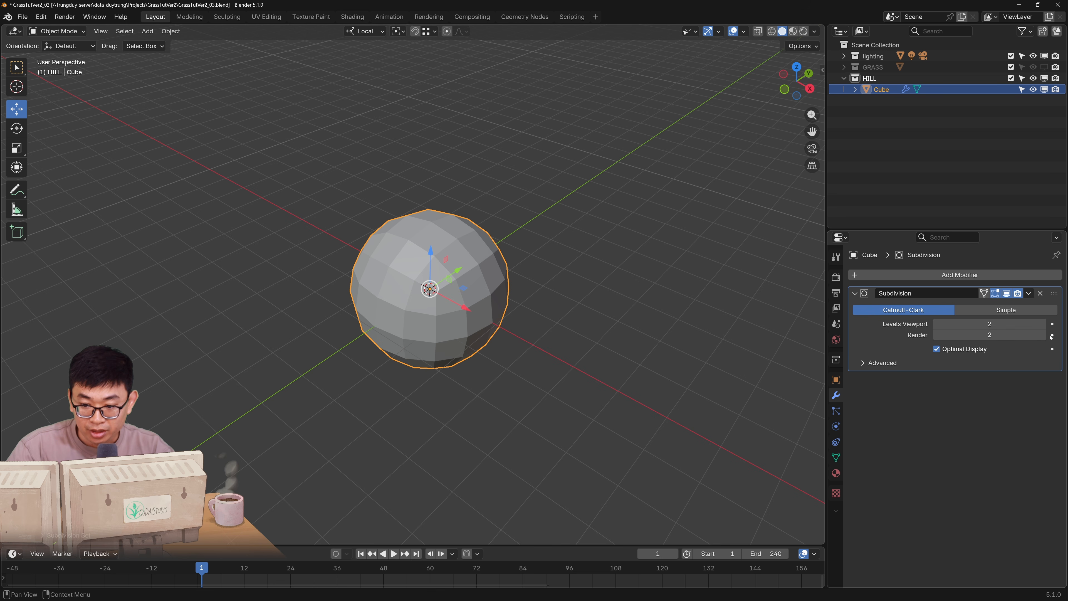
click(1043, 324)
click(1043, 324)
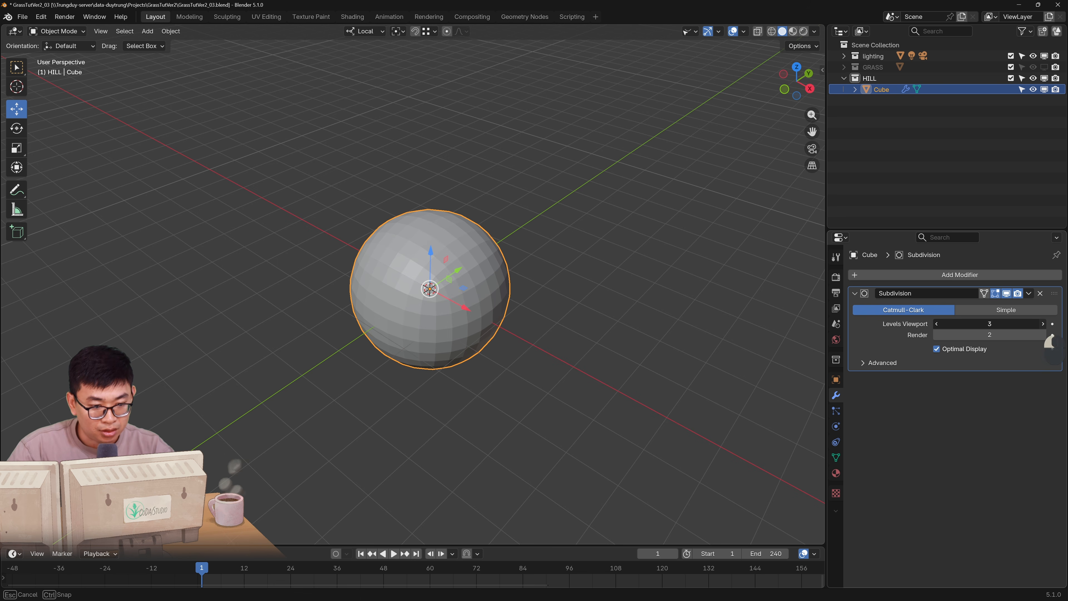
Scale the subdivided cube wider along X and Y into a flattened ellipsoid, and apply its Subdivision modifier
click(17, 148)
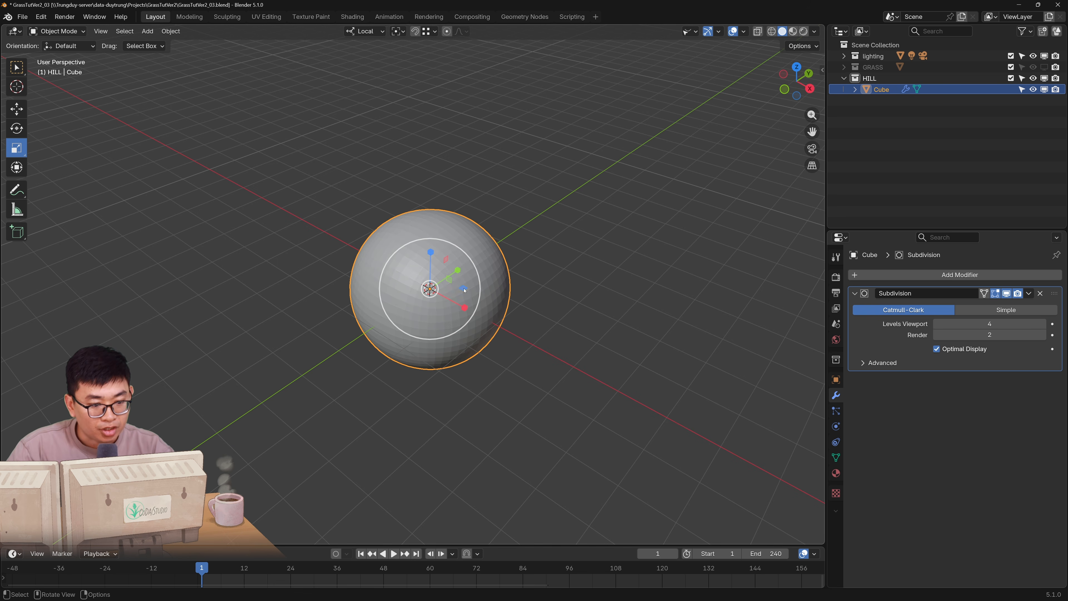
drag(465, 290, 496, 307)
click(1028, 293)
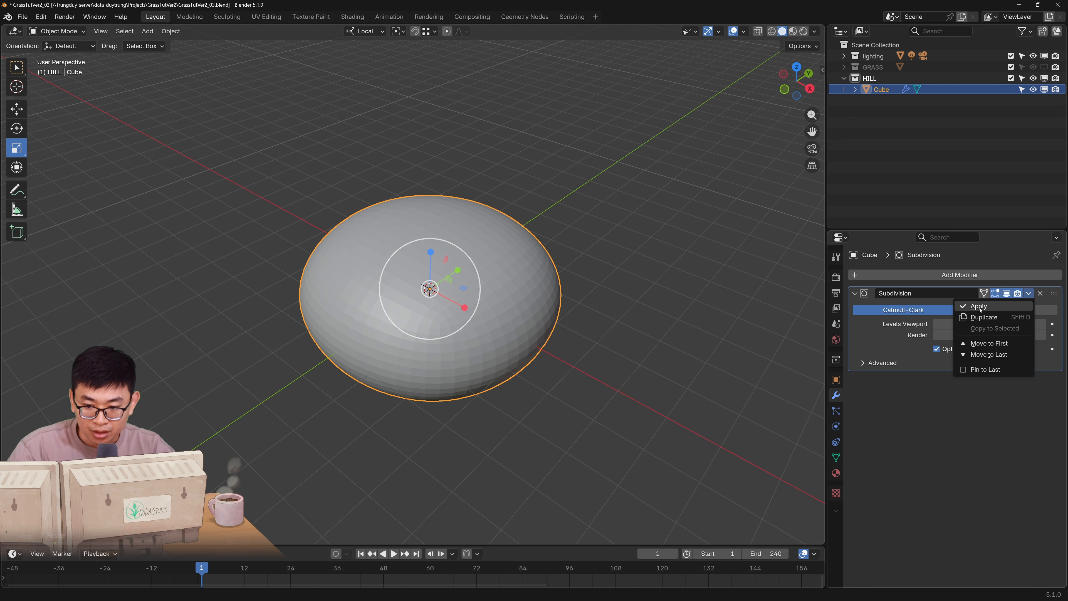
click(979, 307)
Edge-split the ellipsoid's mesh along its horizontal middle edge loop
mouse_move(515, 320)
middle_down()
mouse_move(492, 317)
mouse_move(507, 313)
middle_up()
scroll(489, 322, up, 2)
shift+middle_drag(530, 361, 541, 325)
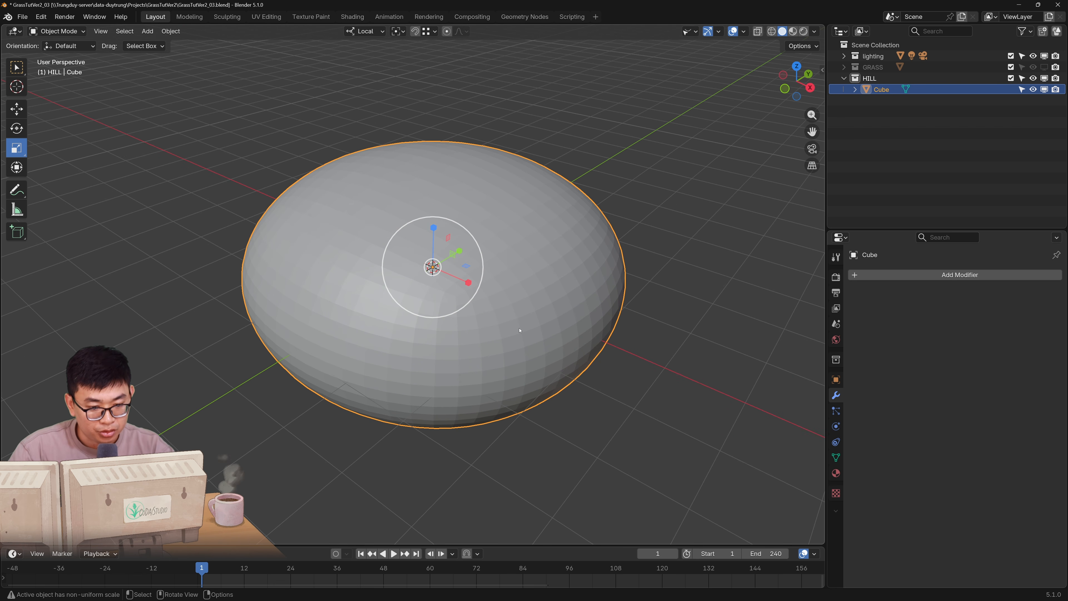
shift+middle_drag(506, 338, 486, 322)
key(Tab)
key(2)
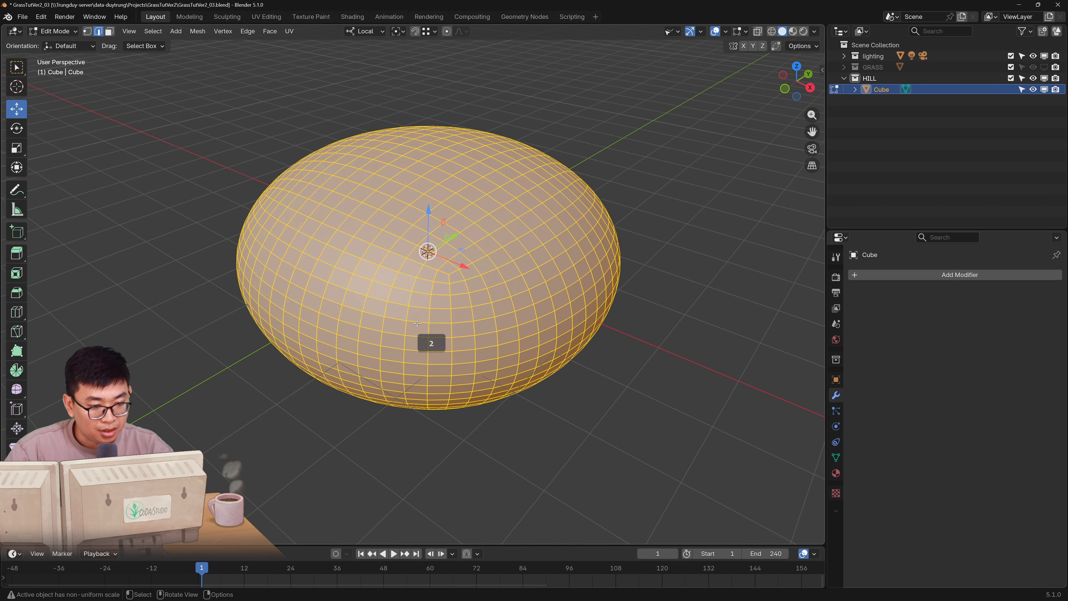
alt+click(415, 332)
right_click(393, 393)
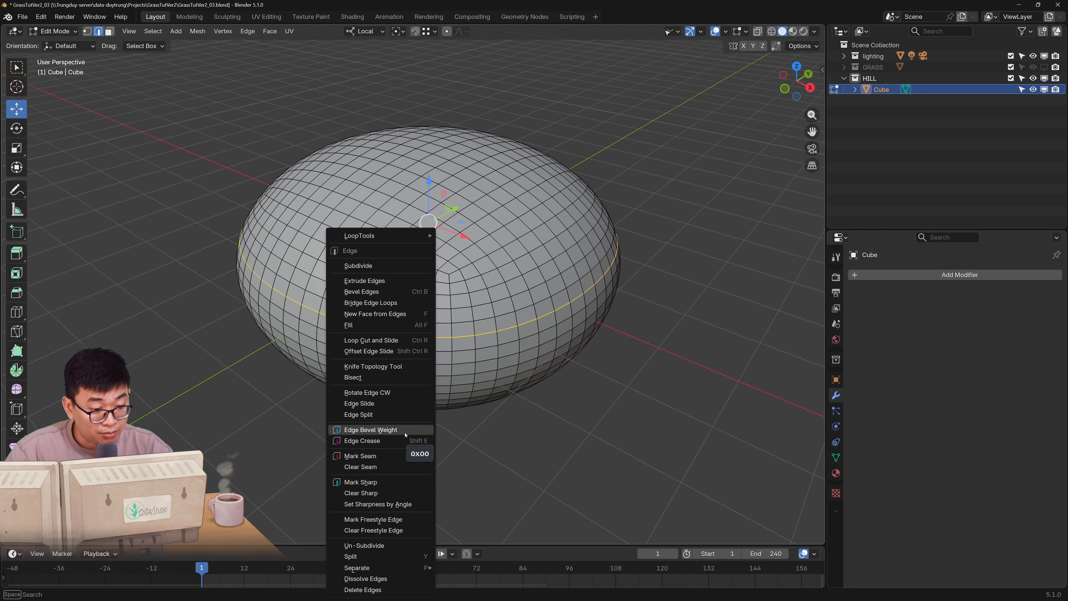
click(388, 414)
Delete all faces of the ellipsoid's linked lower half, keeping the upper dome
key(l)
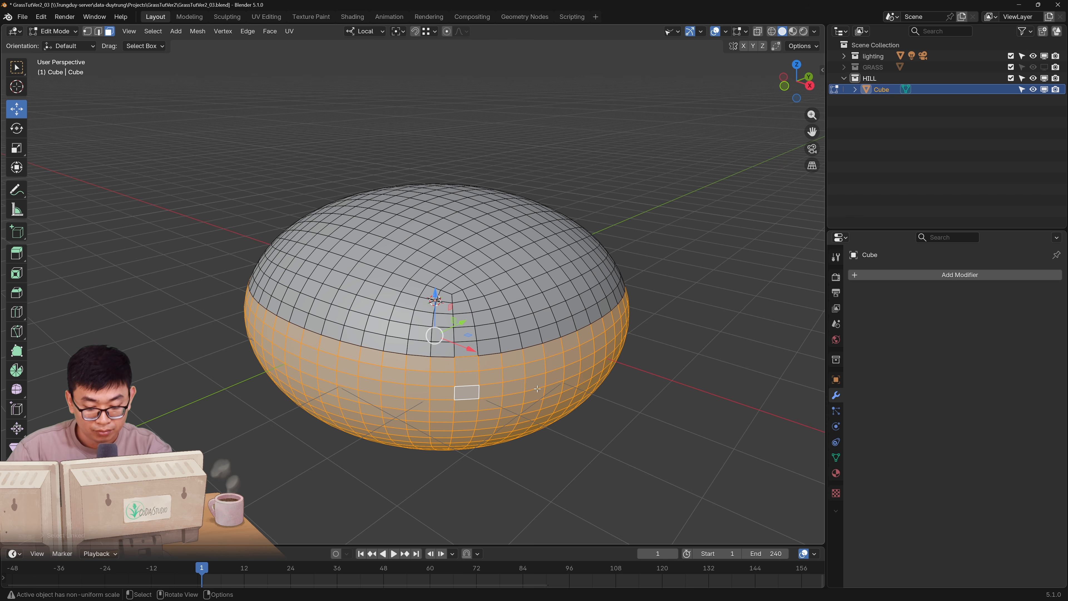
key(x)
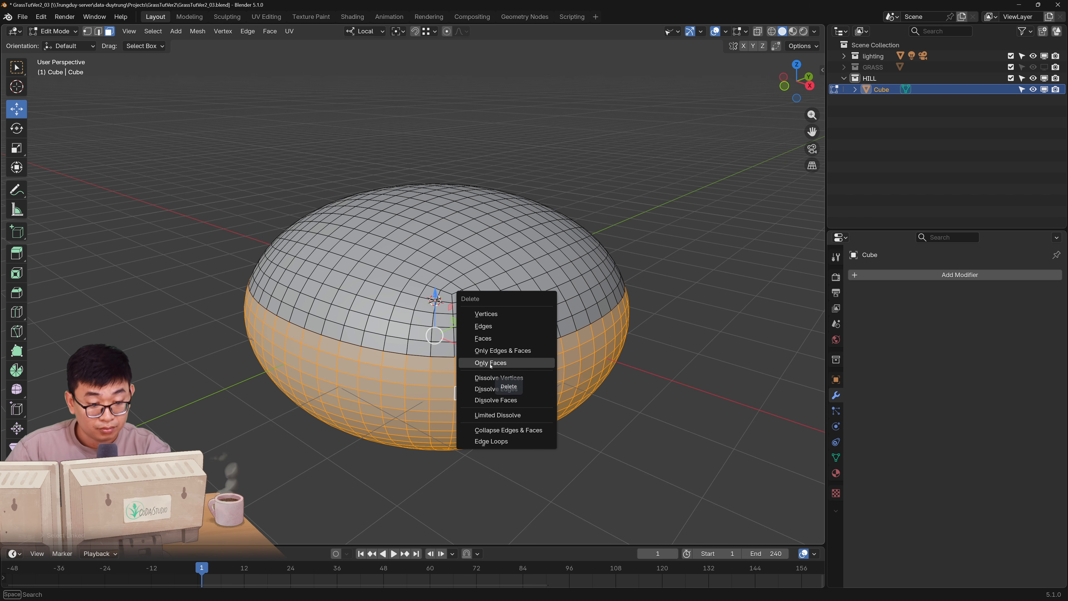
click(477, 337)
Lower the entire dome mesh relative to its origin and give the hill smooth shading
key(a)
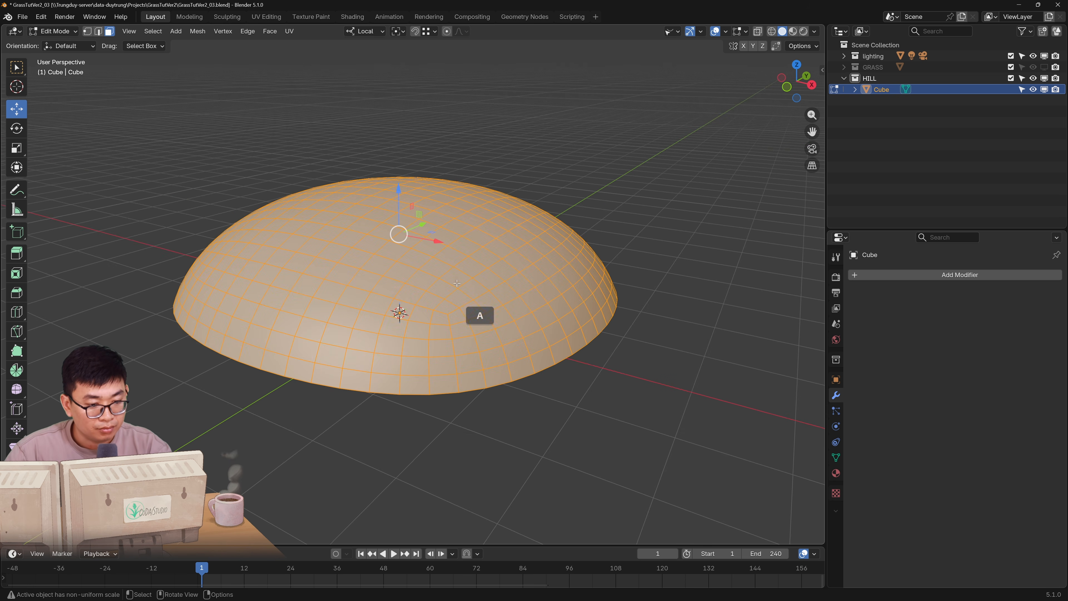
drag(399, 187, 414, 230)
key(Tab)
scroll(504, 339, down, 1)
middle_drag(483, 297, 434, 342)
scroll(575, 353, up, 2)
scroll(435, 342, up, 2)
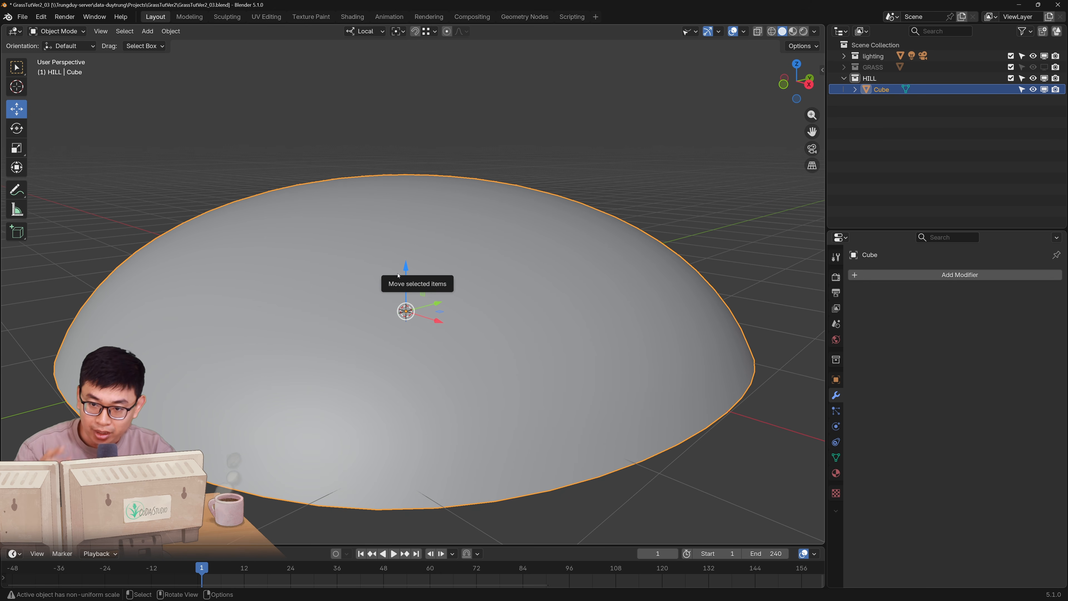
Make the GRASS collection visible and isolate the GRASSPIECE object in local view
shift+middle_drag(398, 276, 496, 332)
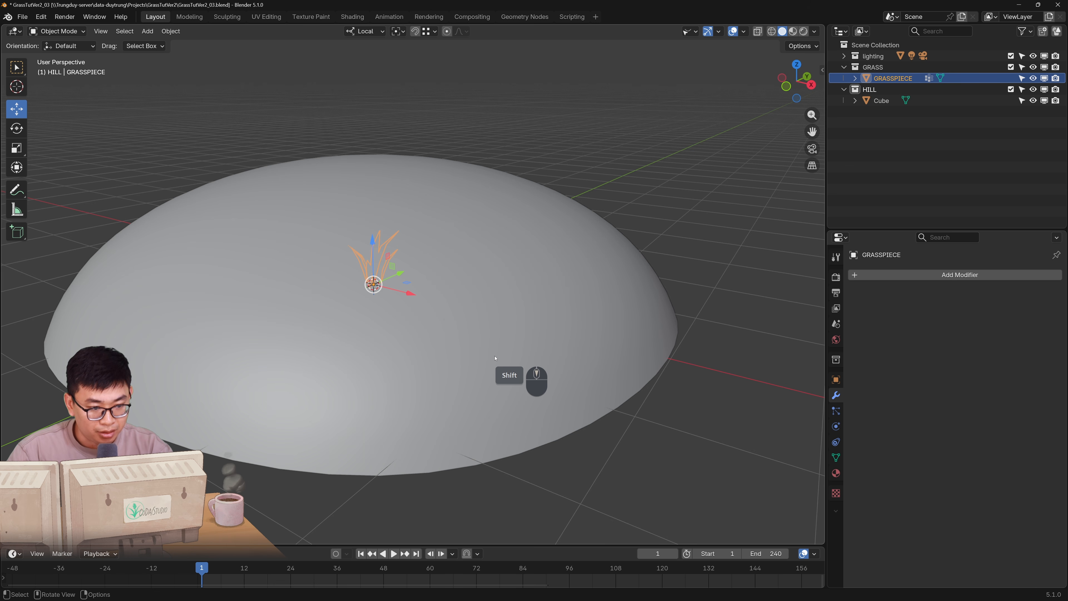
mouse_move(475, 327)
middle_down()
mouse_move(463, 328)
mouse_move(475, 329)
middle_up()
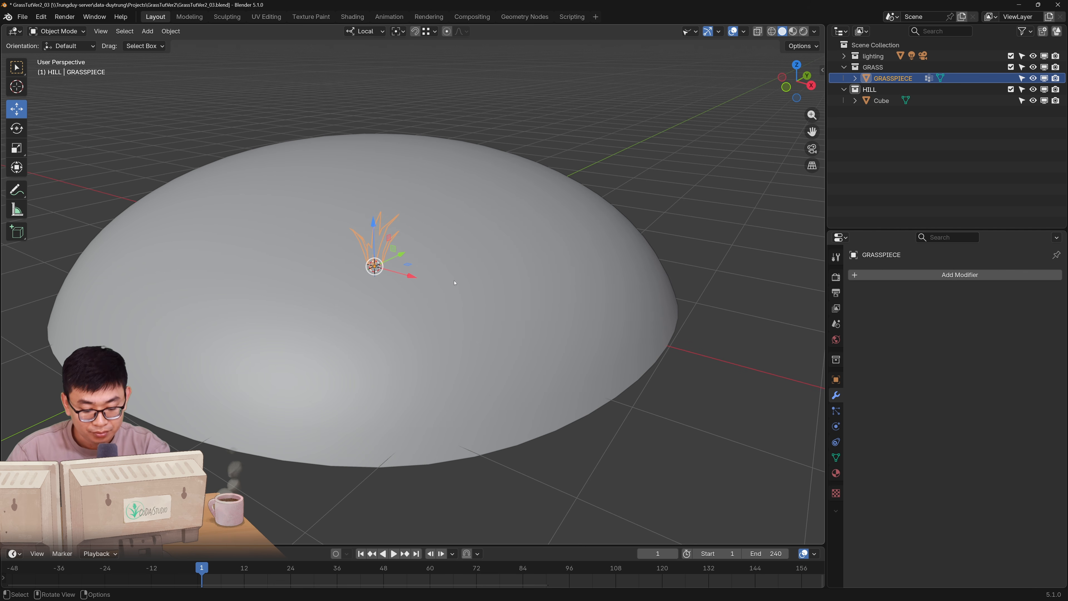
key(slash)
middle_drag(454, 283, 519, 396)
scroll(589, 324, down, 5)
scroll(519, 396, up, 5)
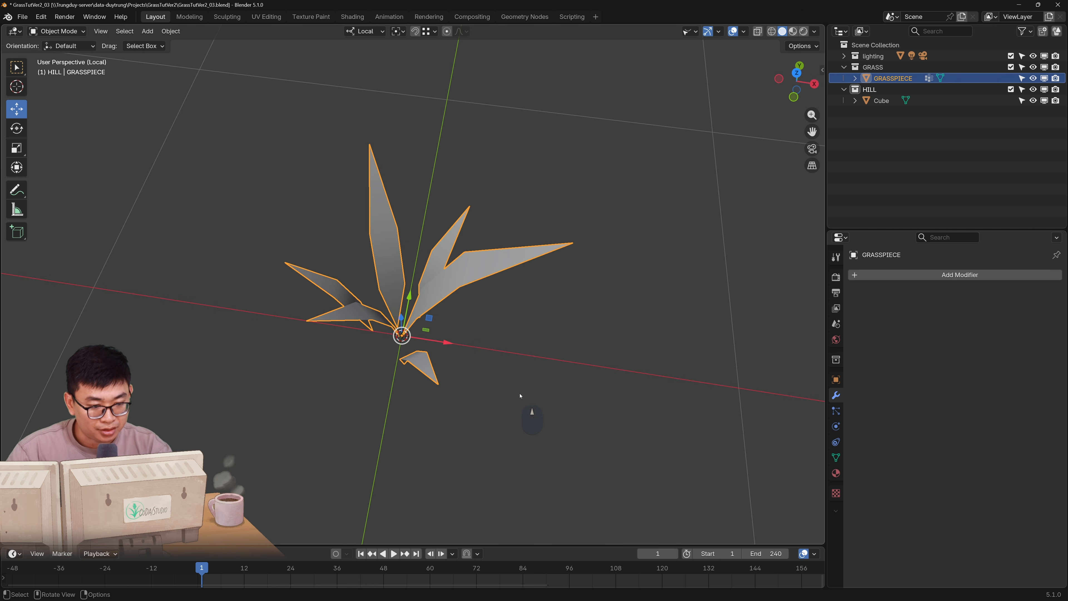
key(Tab)
middle_drag(494, 358, 426, 360)
key(Tab)
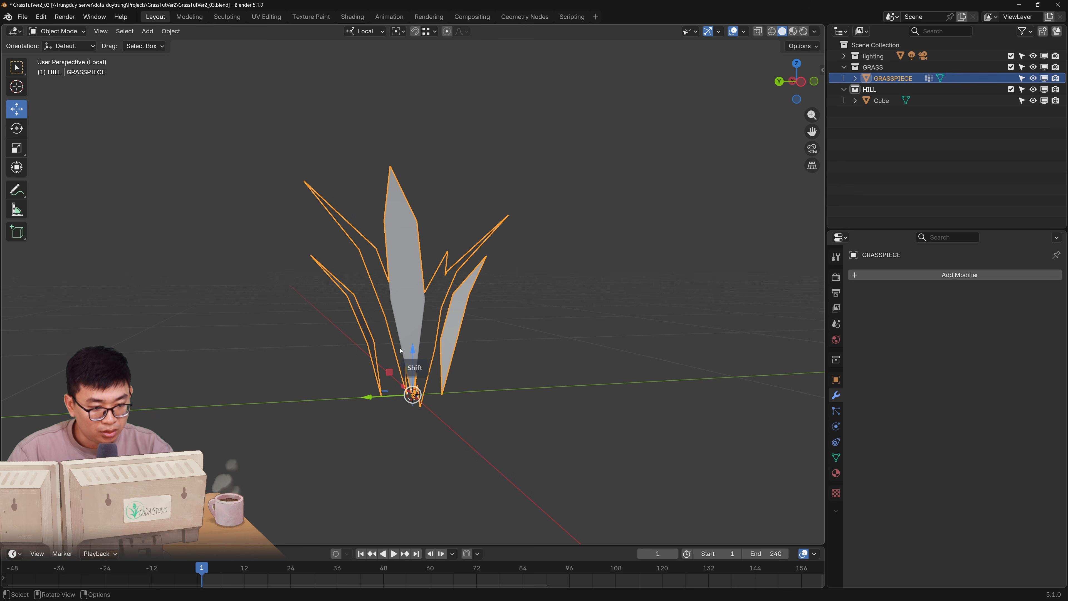
middle_drag(427, 323, 473, 370)
Duplicate all grass blade faces in place and offset the copy with Shrink/Fatten by about -0.0055 m
key(Tab)
key(a)
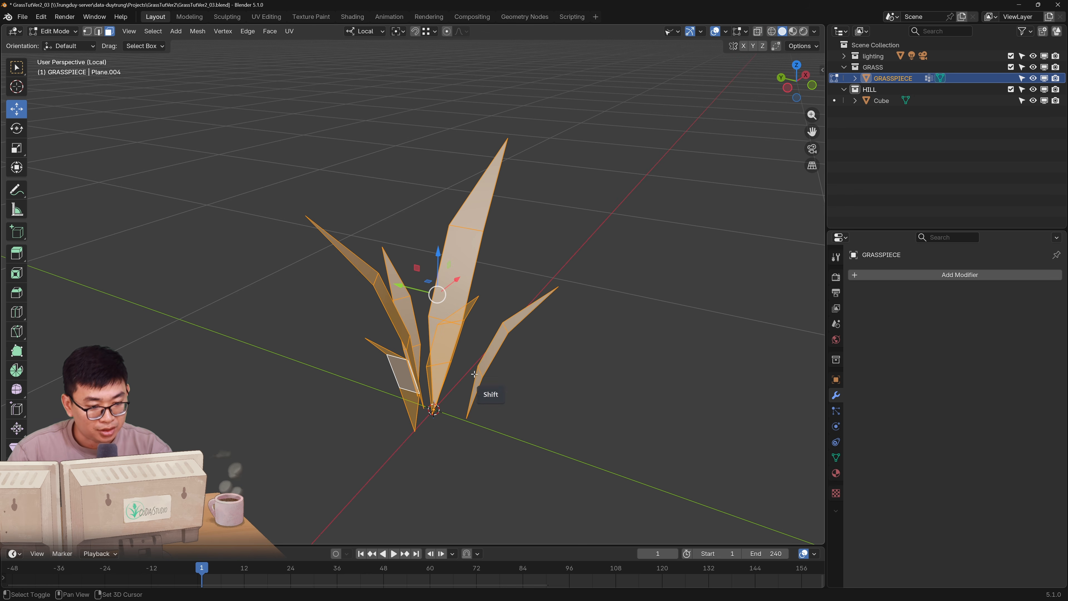
scroll(487, 361, up, 2)
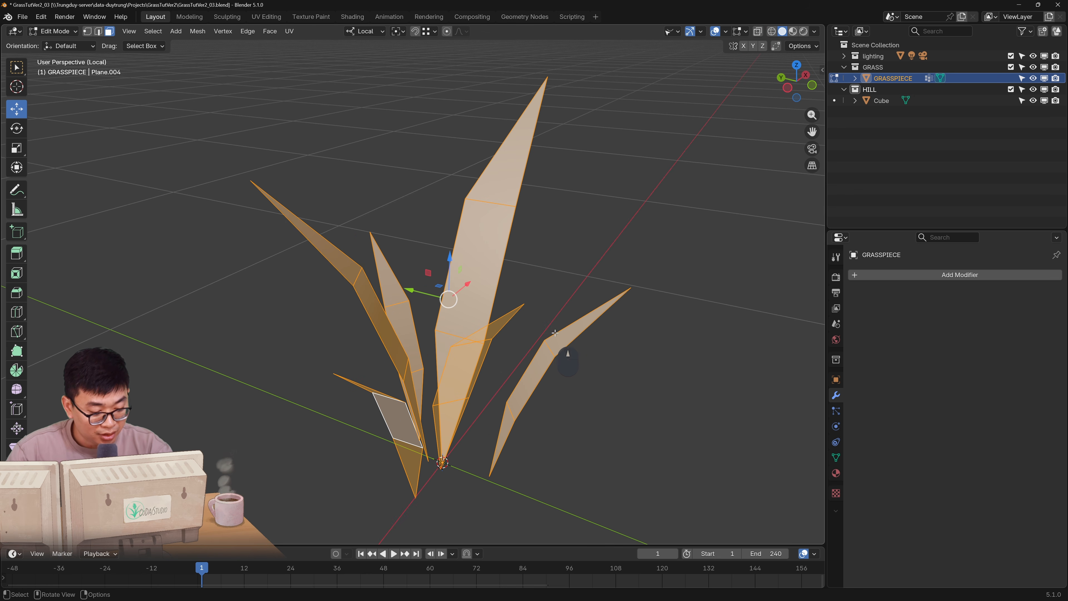
key(shift+d)
right_click(556, 289)
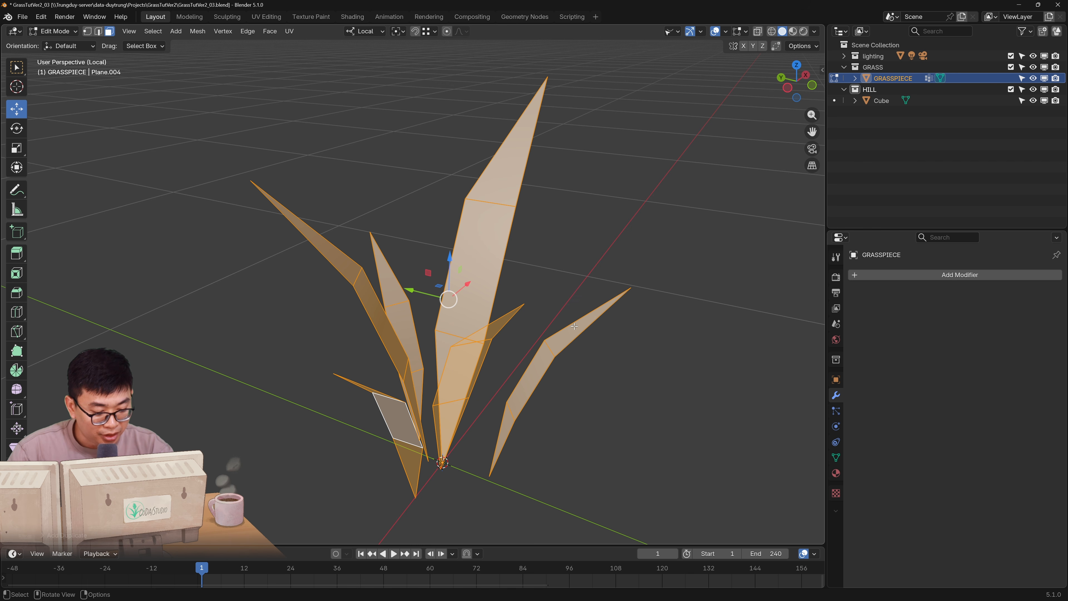
scroll(574, 326, up, 3)
scroll(615, 381, up, 2)
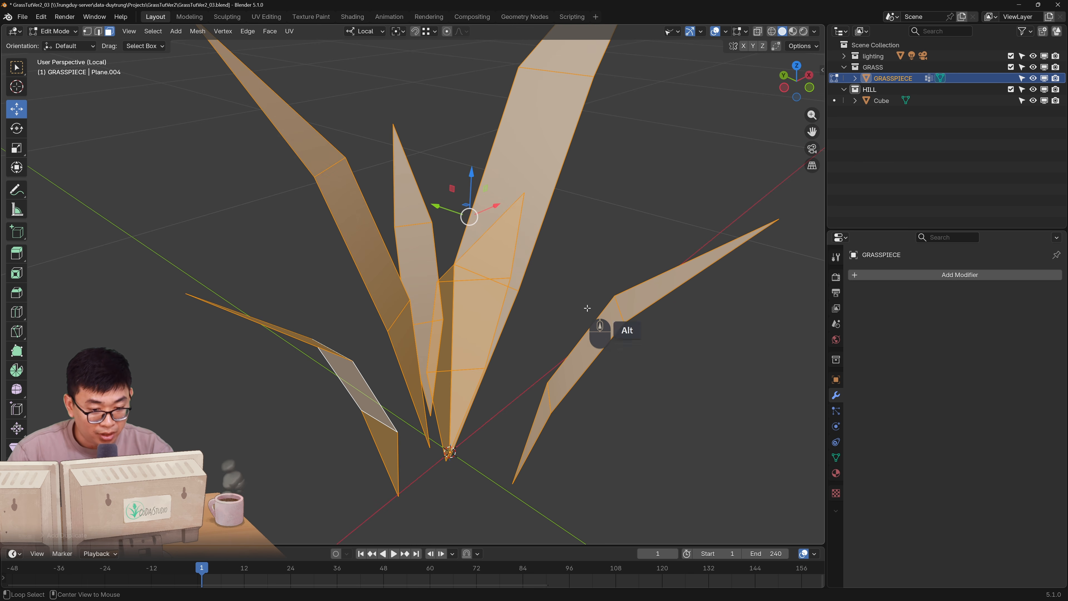
key(alt+s)
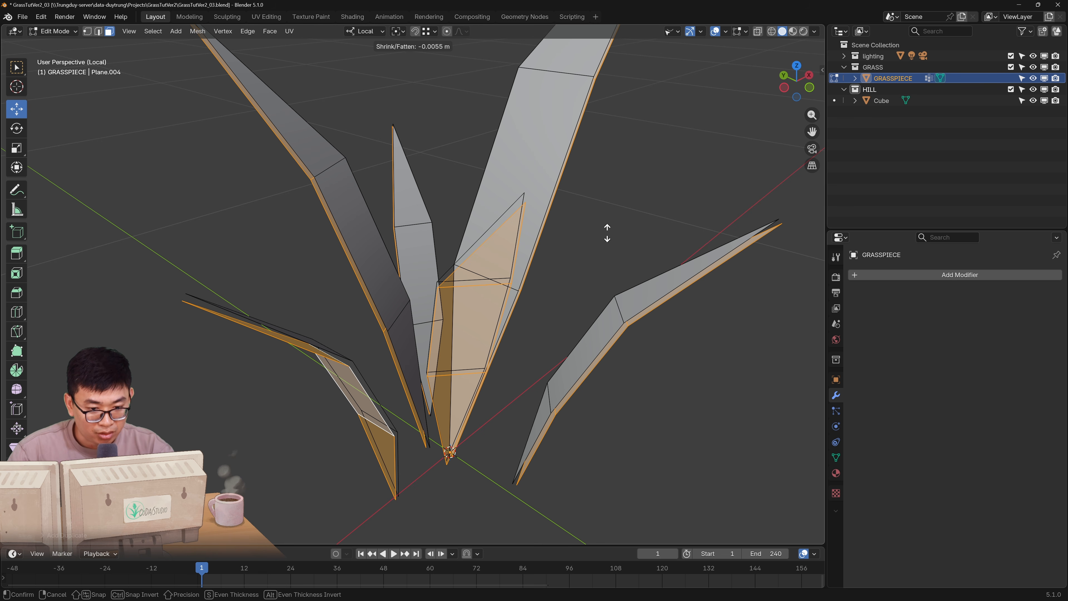
click(607, 232)
Flip the normals of the duplicated blade faces and return to Object Mode with nothing selected
middle_drag(608, 233, 528, 331)
key(alt+n)
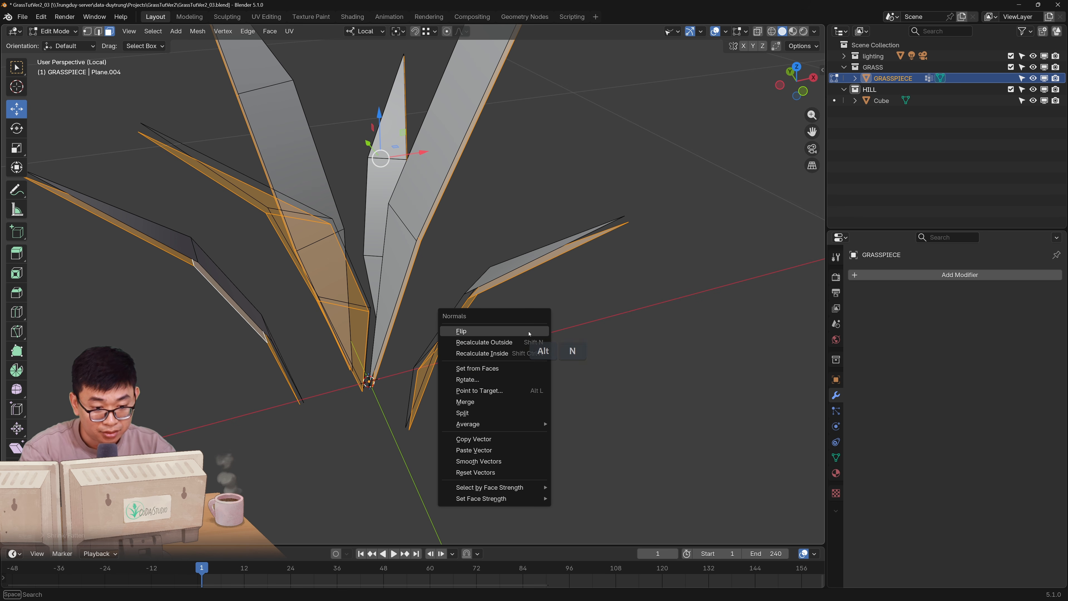
click(481, 332)
key(Tab)
middle_drag(453, 286, 491, 285)
click(582, 277)
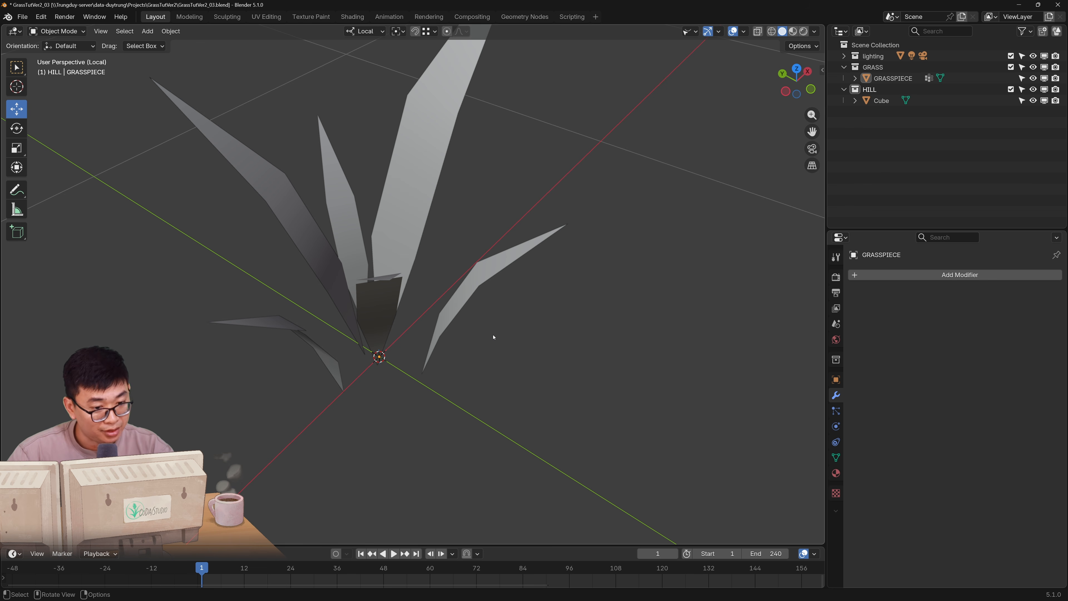
middle_drag(493, 337, 564, 270)
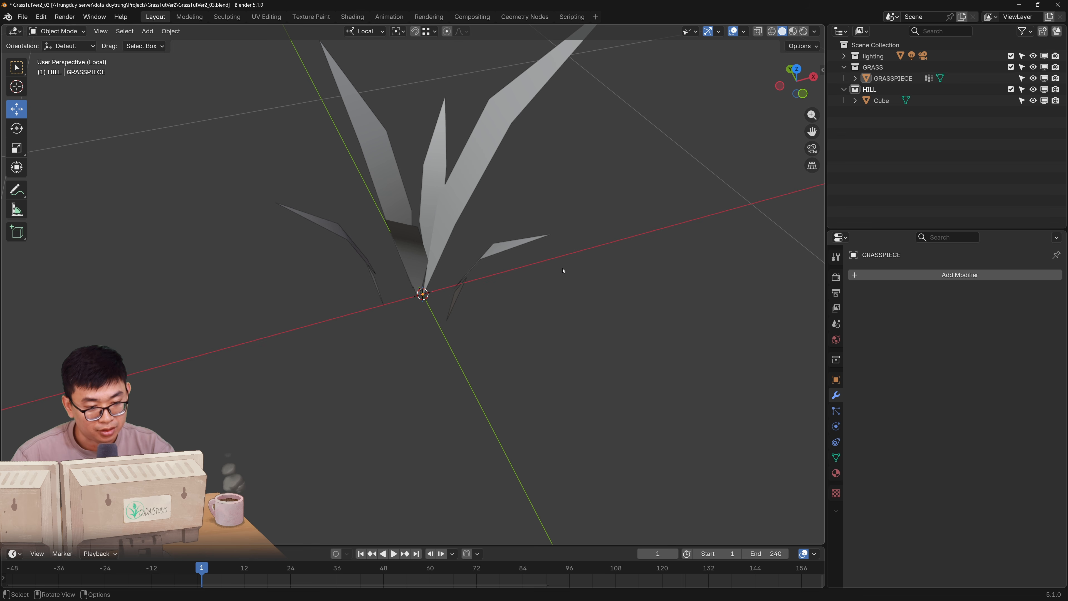
shift+middle_drag(390, 245, 428, 262)
scroll(436, 288, down, 3)
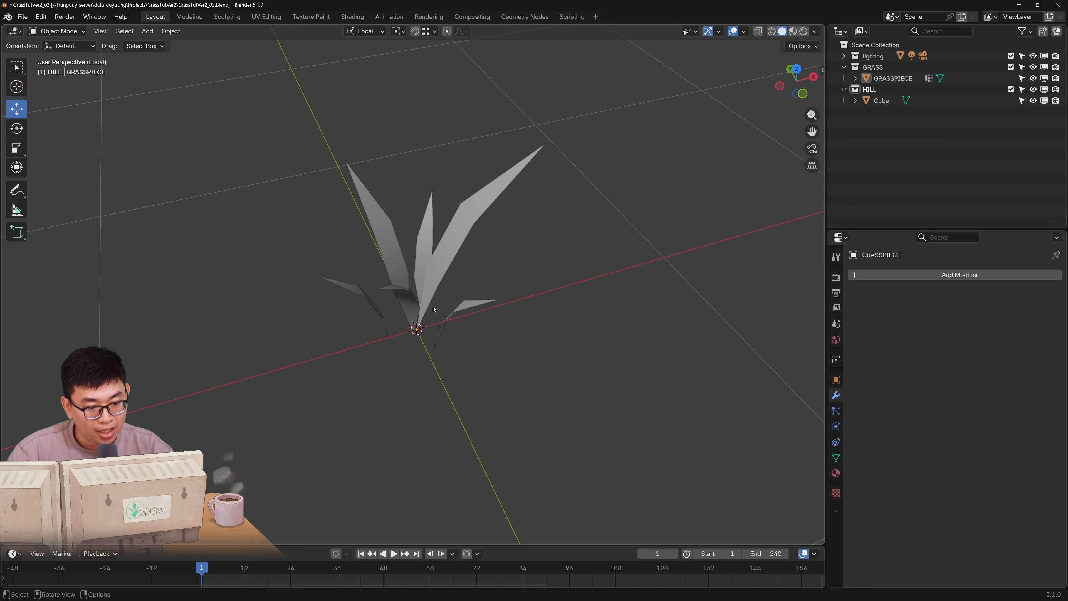
Add a mesh plane at the base of the grass blades
middle_drag(436, 273, 483, 329)
key(shift+a)
mouse_move(460, 327)
click(512, 328)
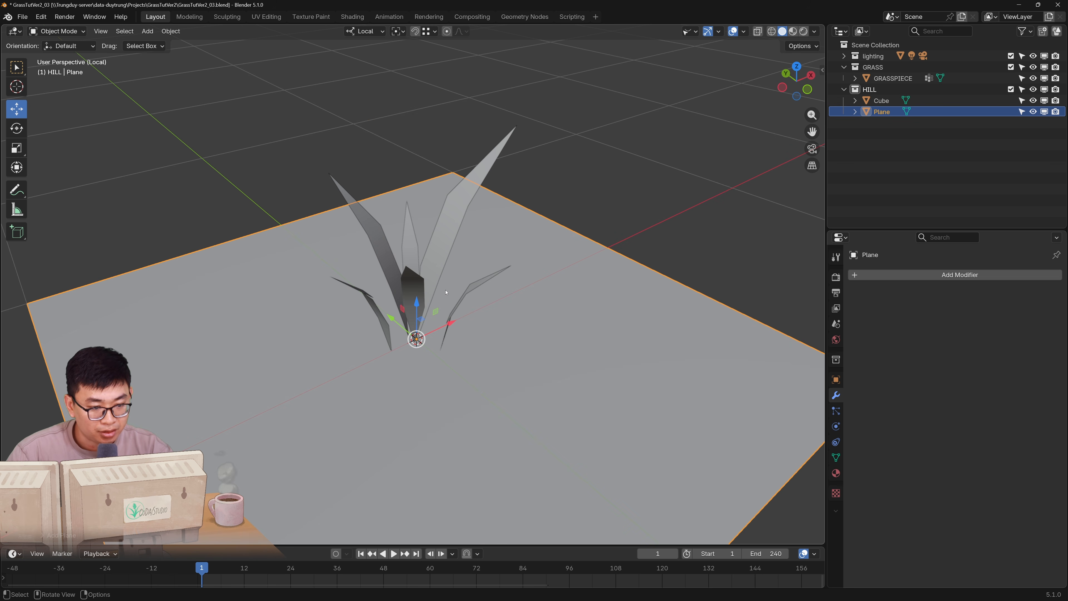
Add a DataTransfer modifier to GRASSPIECE with Plane as its source object
scroll(504, 315, up, 2)
click(553, 262)
middle_drag(572, 272, 491, 215)
click(907, 278)
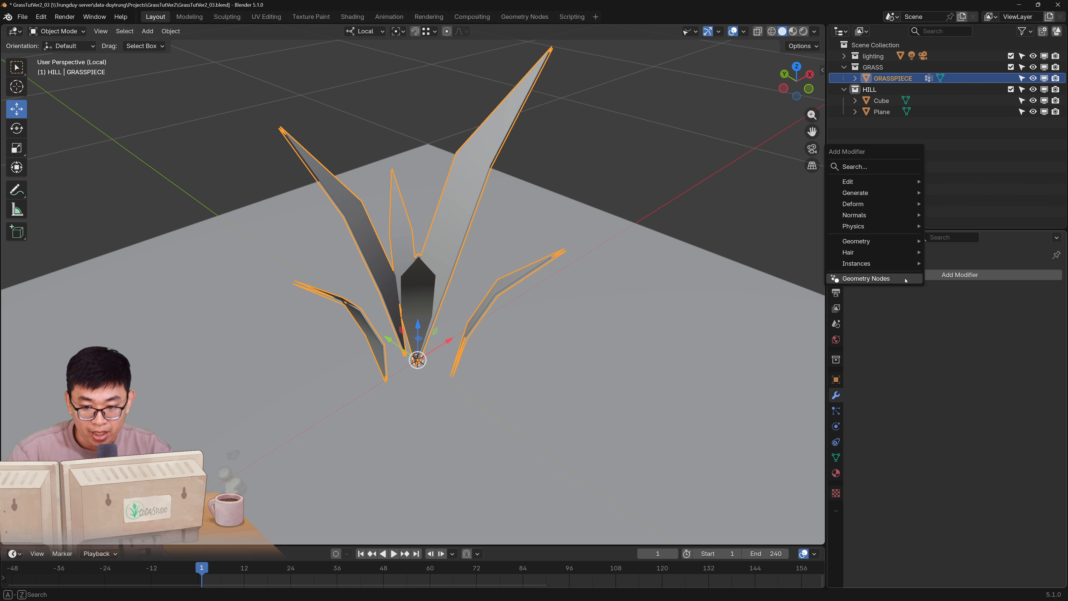
text(da)
click(902, 302)
click(1029, 310)
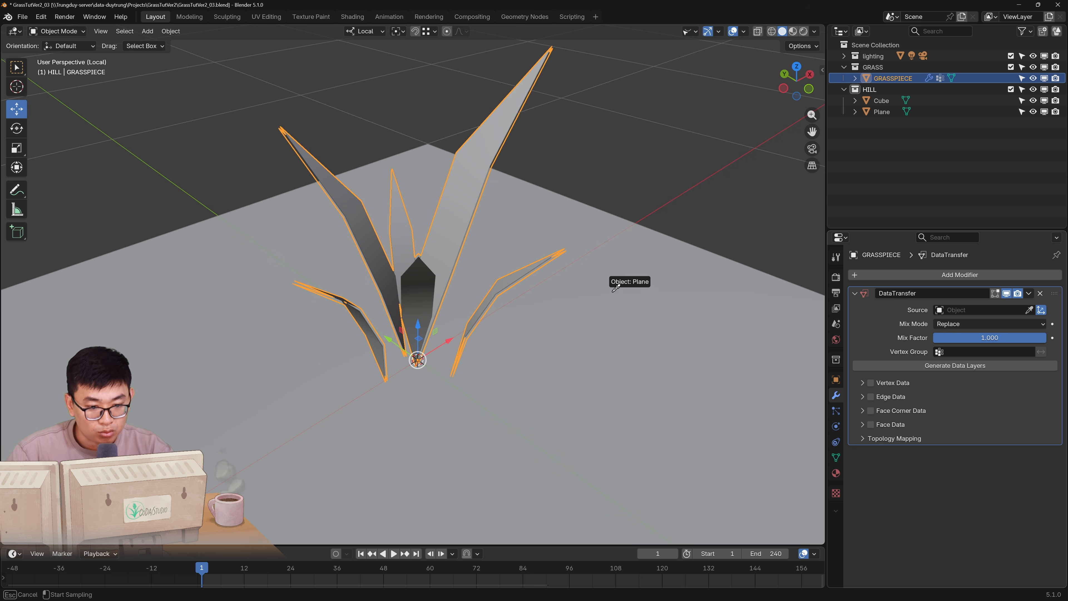
click(610, 275)
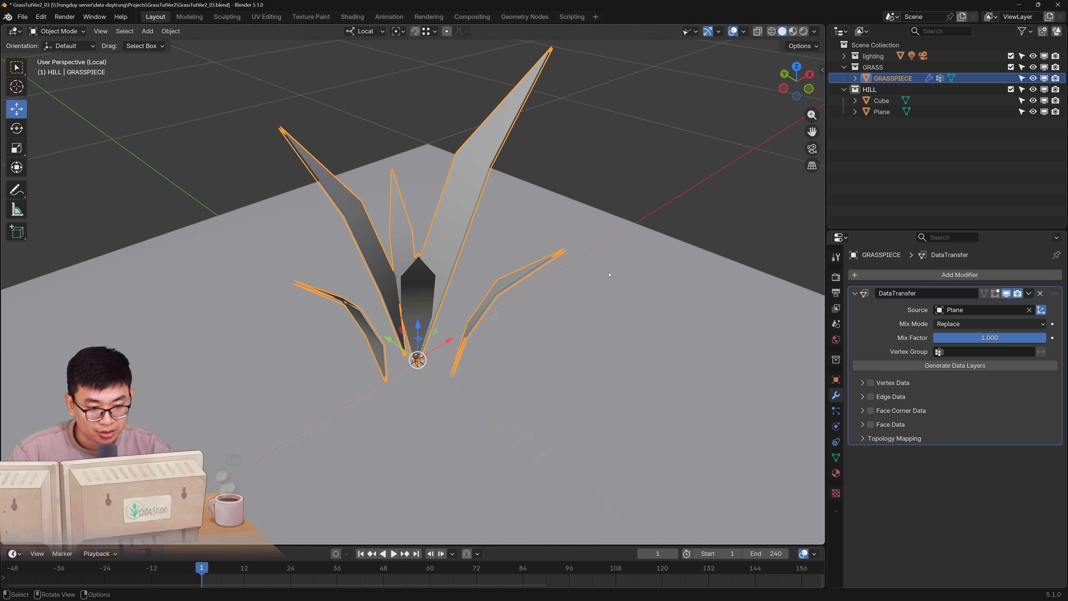
Enable Face Corner Data in the DataTransfer modifier and transfer the plane's Custom Normals to the grass
click(871, 410)
click(862, 411)
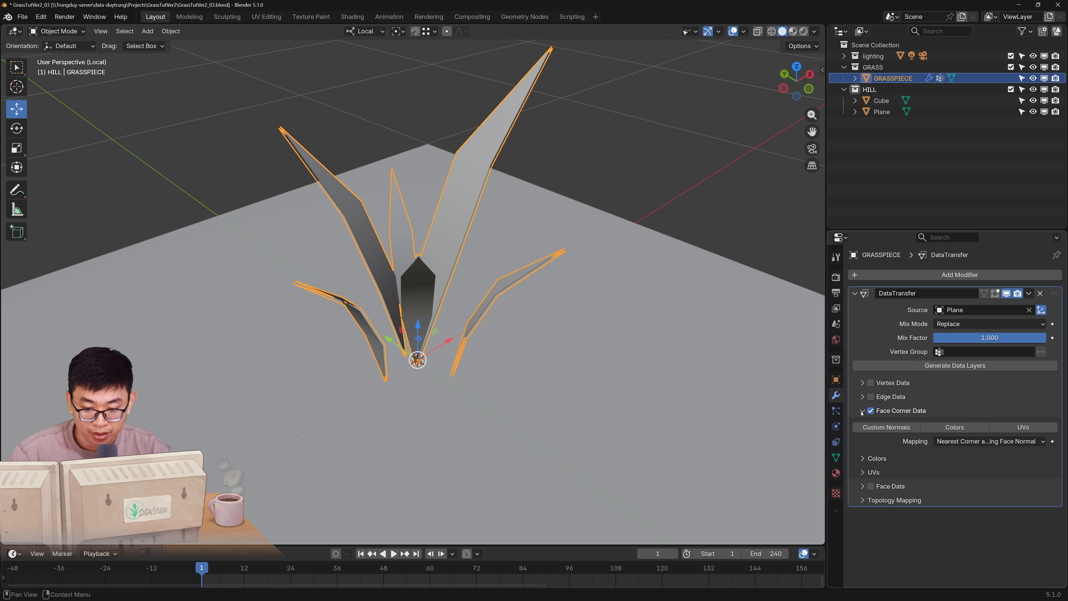
click(882, 430)
mouse_move(649, 164)
shift+middle_down()
mouse_move(669, 150)
mouse_move(589, 229)
mouse_move(561, 279)
mouse_move(456, 227)
mouse_move(457, 288)
shift+middle_up()
click(669, 150)
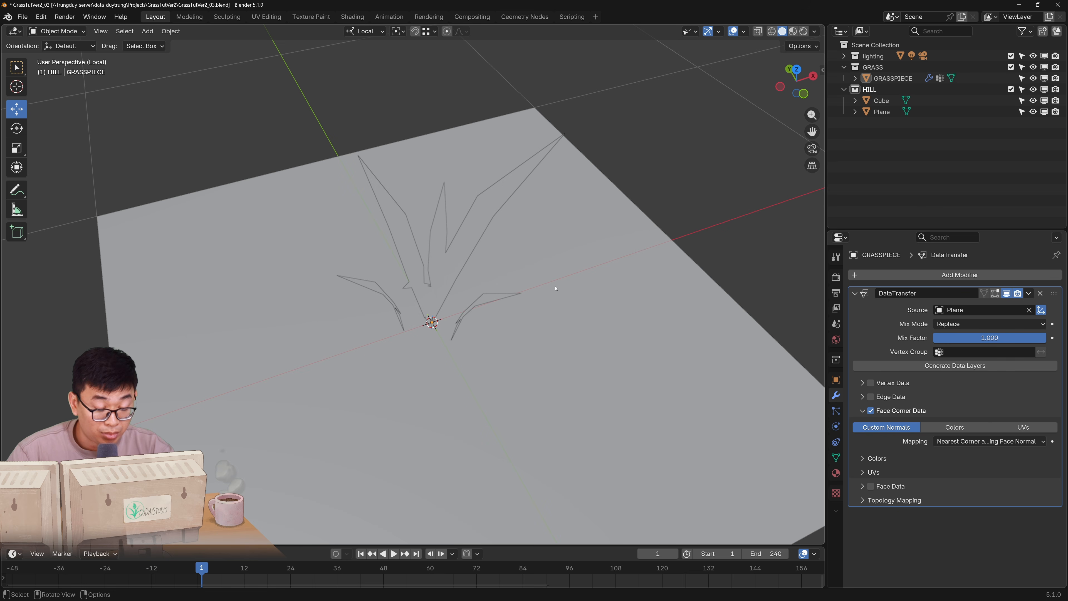
middle_drag(555, 288, 454, 299)
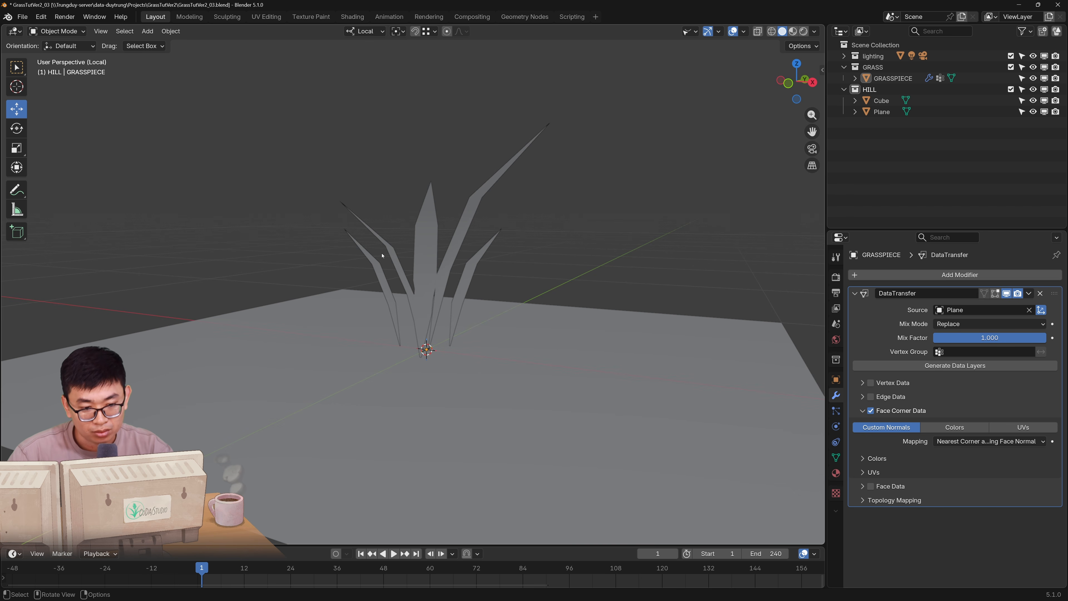
middle_drag(396, 279, 425, 278)
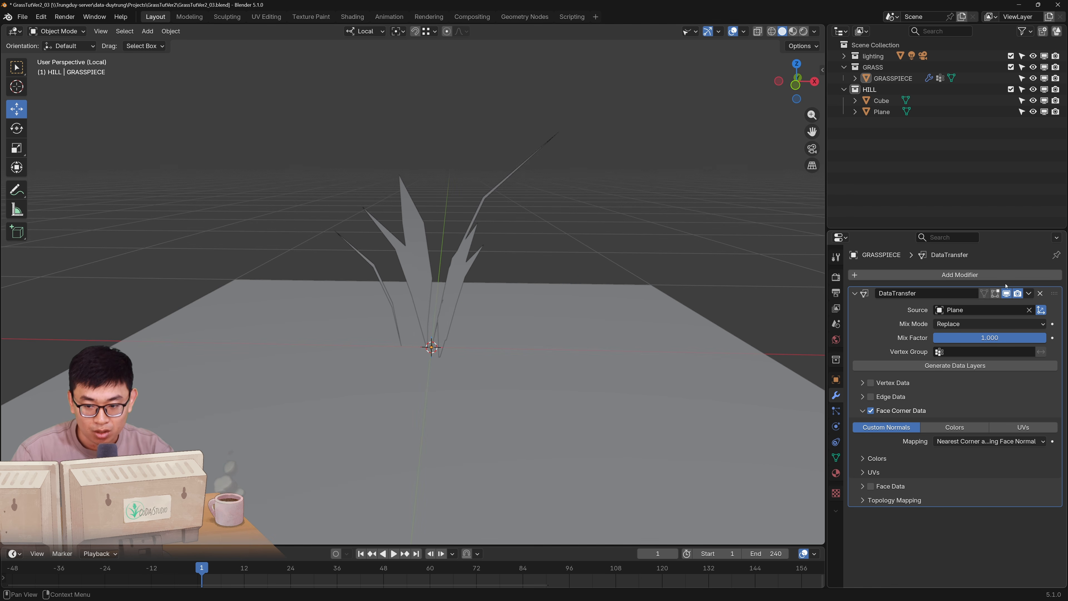
Apply the DataTransfer modifier on GRASSPIECE and select the plane beneath the grass
click(1029, 294)
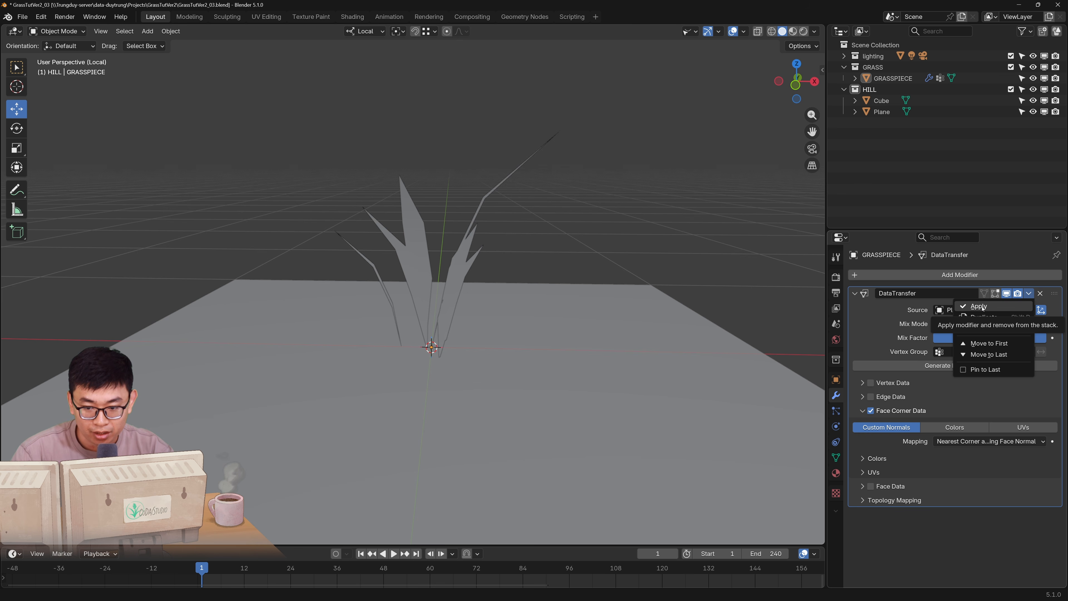
click(979, 307)
click(572, 332)
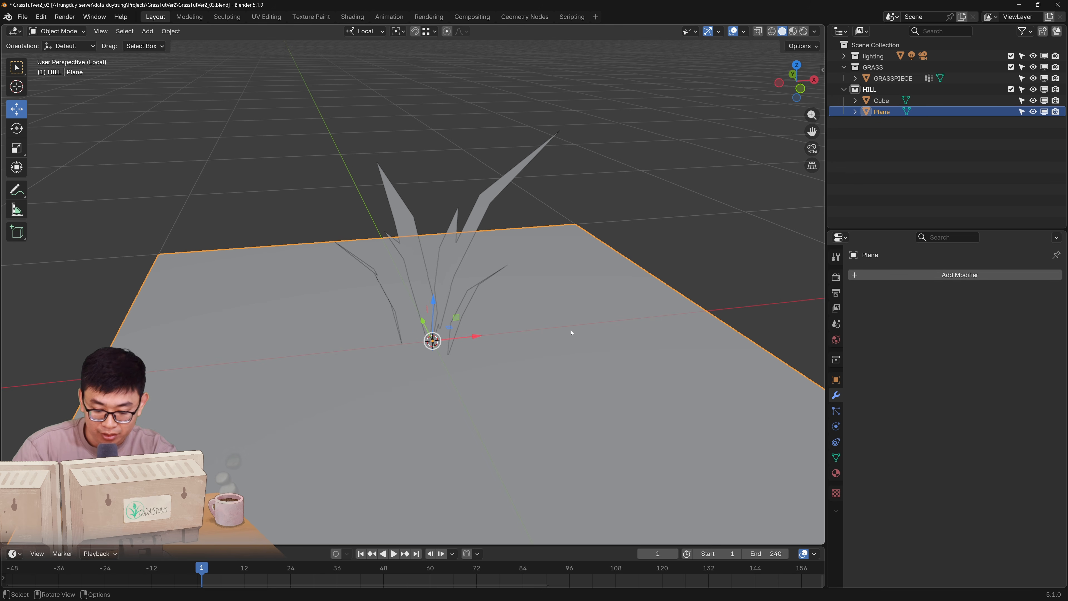
Delete the plane beneath the grass, leave local view and select GRASSPIECE
key(Delete)
key(KP_Divide)
click(887, 78)
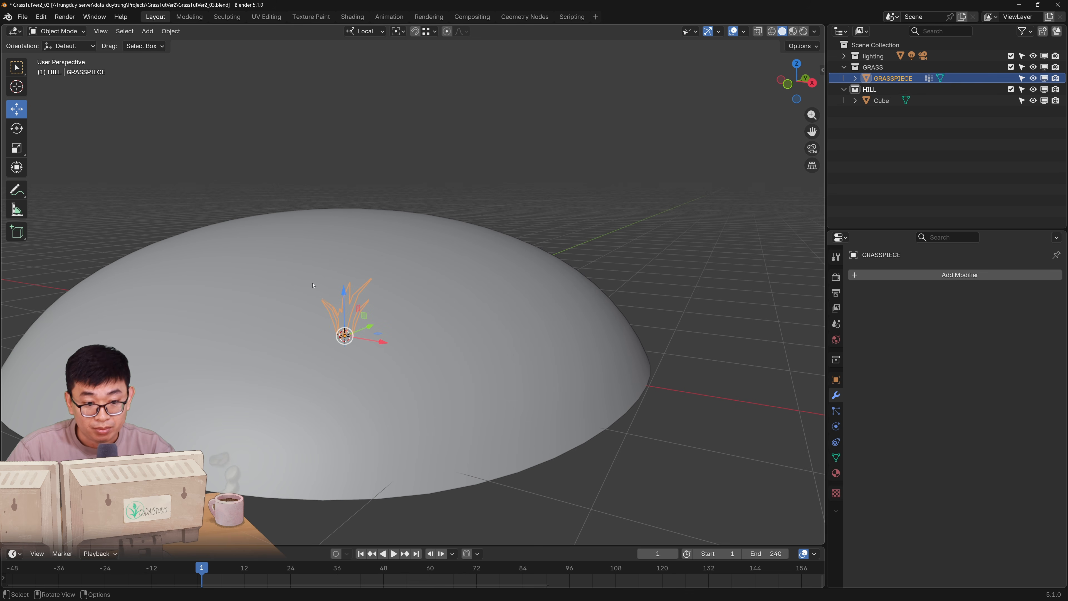
Scale GRASSPIECE down uniformly to about 0.223 so it is small relative to the hill
middle_drag(352, 336, 501, 248)
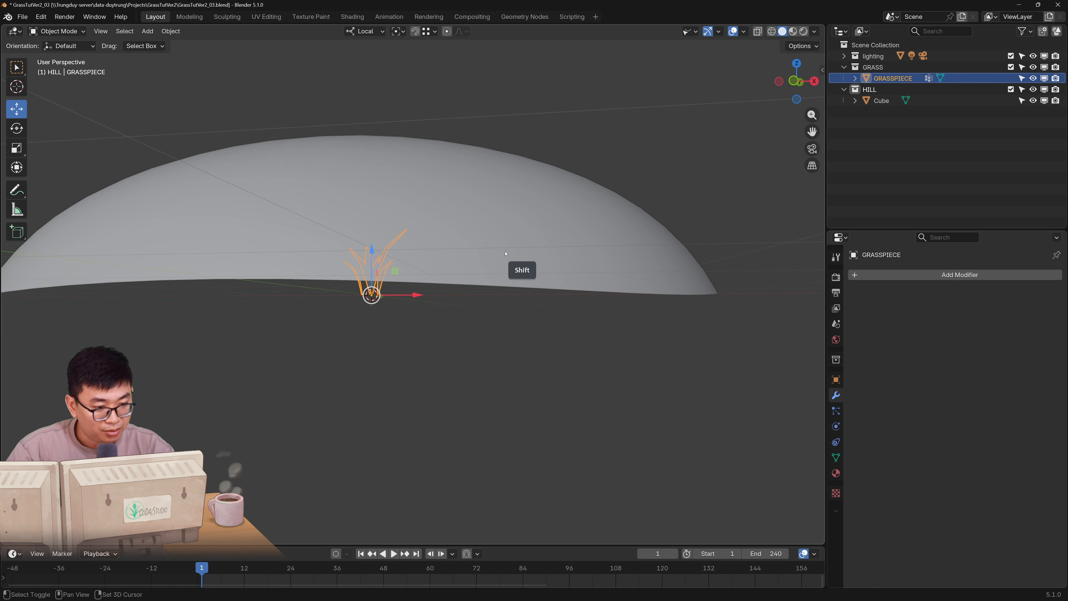
key(s)
click(393, 317)
middle_drag(430, 323, 518, 378)
shift+middle_drag(538, 404, 603, 353)
key(s)
click(591, 346)
shift+middle_drag(557, 286, 535, 420)
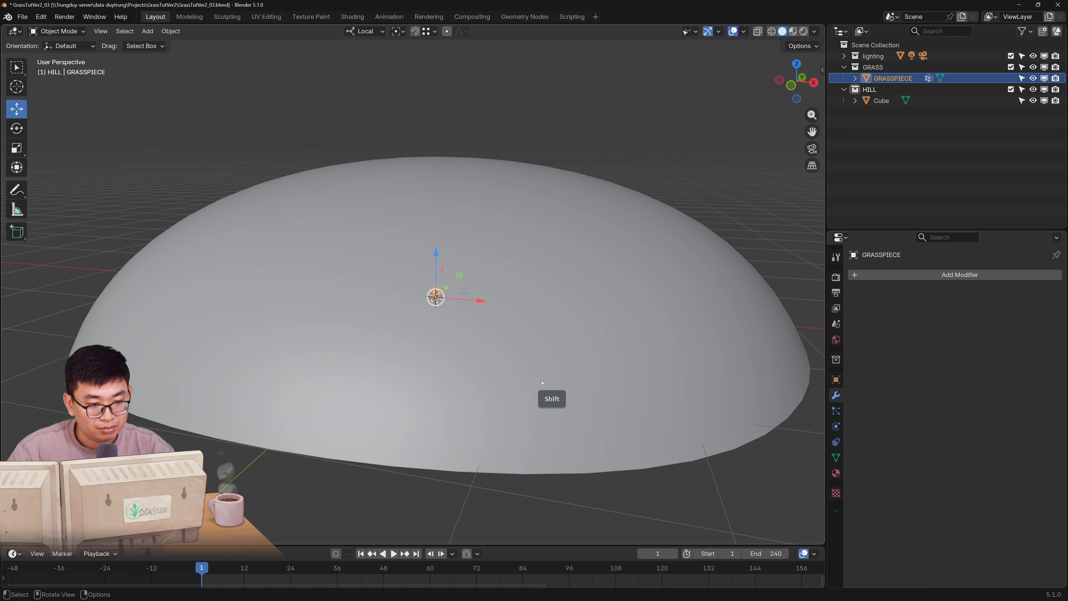
shift+middle_drag(541, 339, 500, 319)
Show the object's transform values and apply all transforms to GRASSPIECE
key(n)
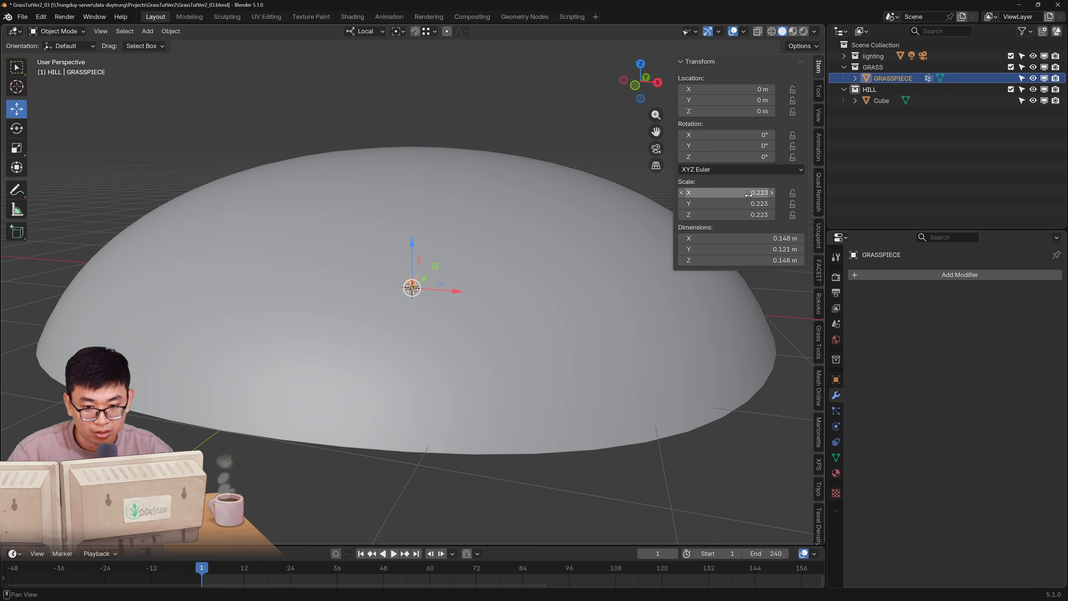
middle_drag(380, 431, 401, 349)
middle_drag(401, 349, 482, 290)
key(ctrl+a)
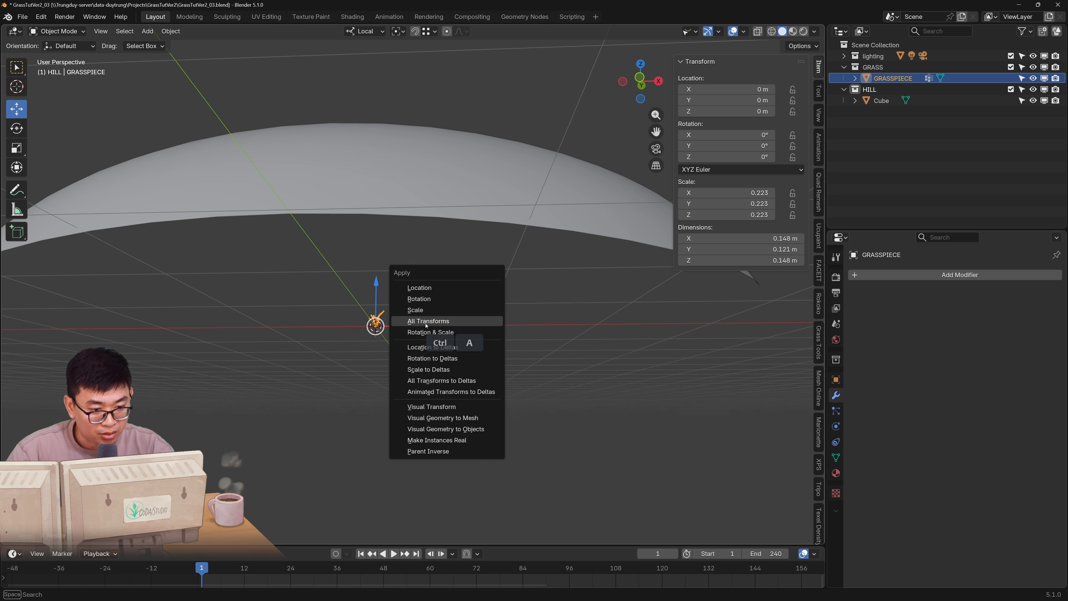
click(412, 319)
middle_drag(407, 338, 389, 396)
Apply all transforms to the Cube hill object
click(487, 241)
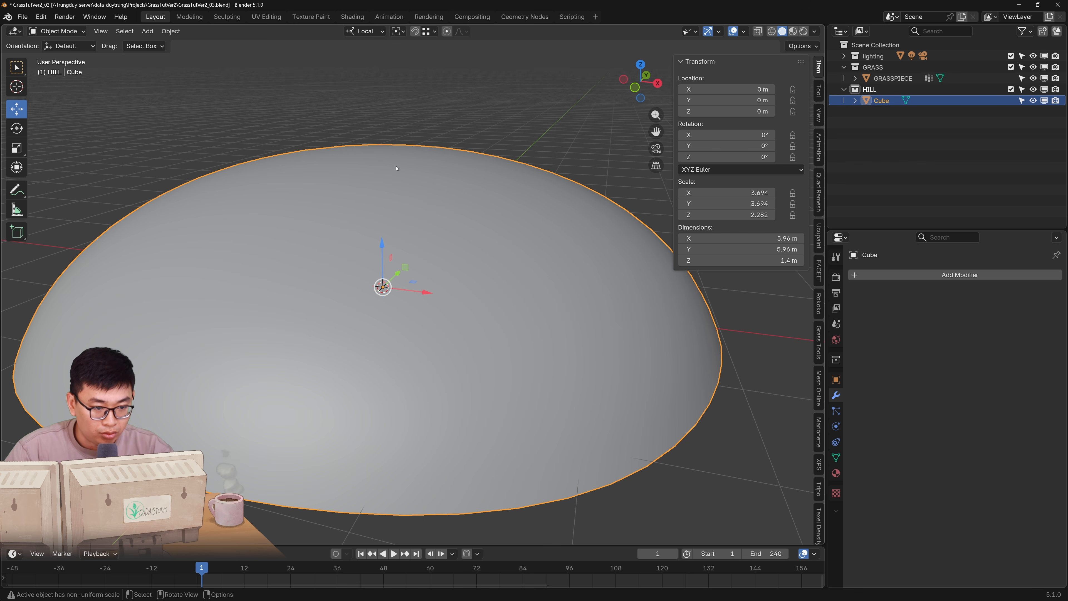
shift+middle_drag(430, 170, 531, 219)
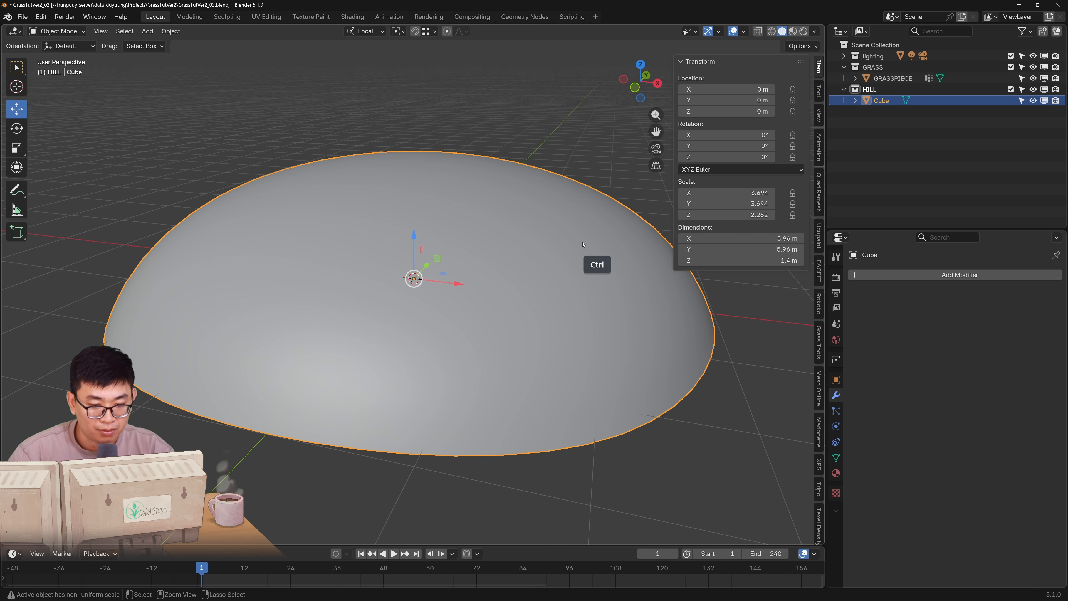
key(ctrl+a)
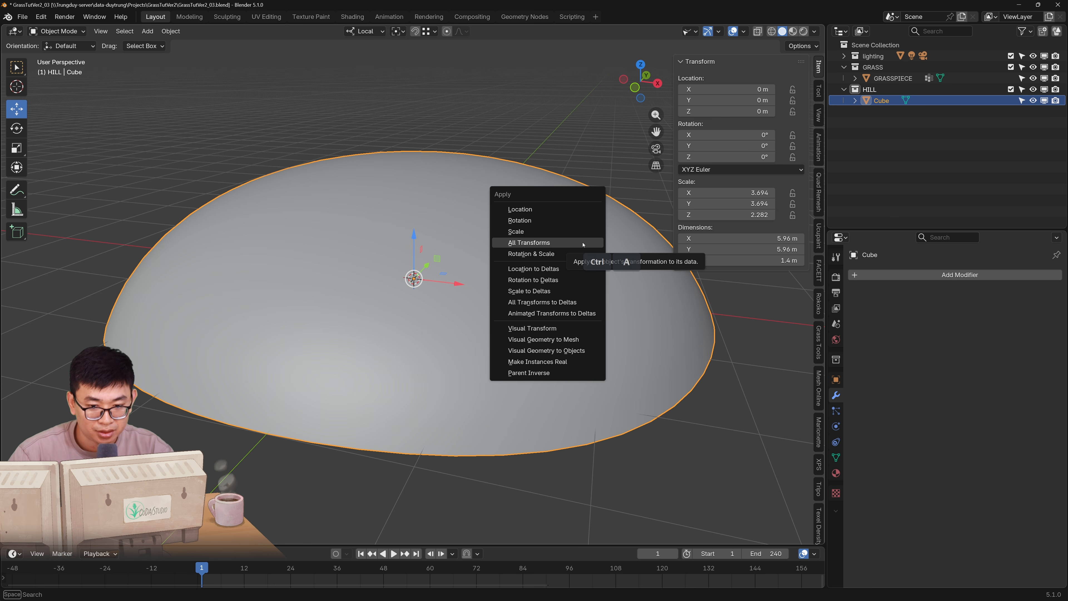
click(539, 242)
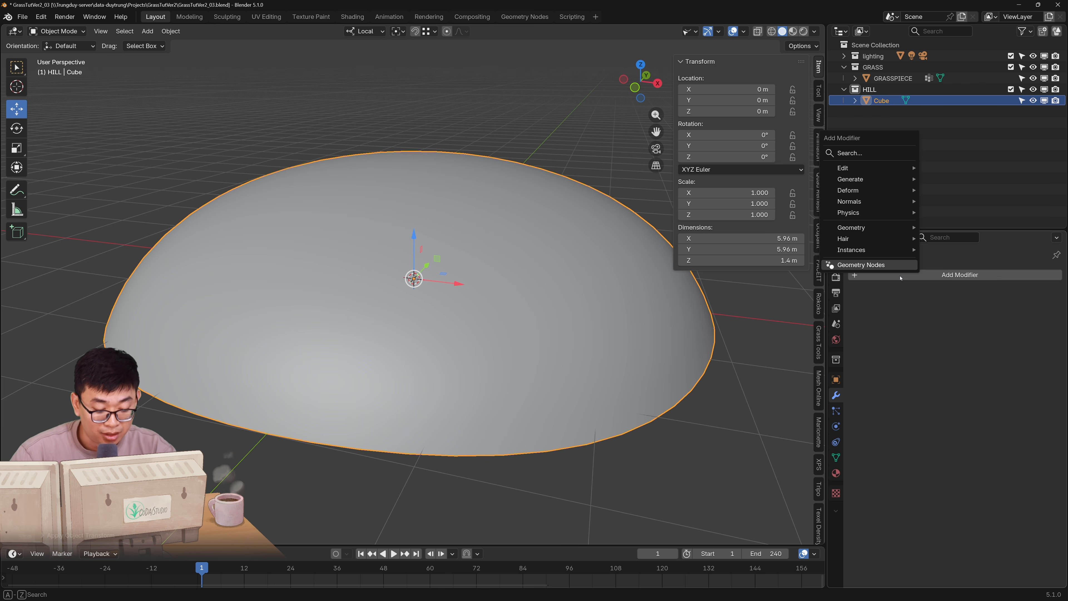
Add a Scatter on Surface modifier to the hill
text(sc)
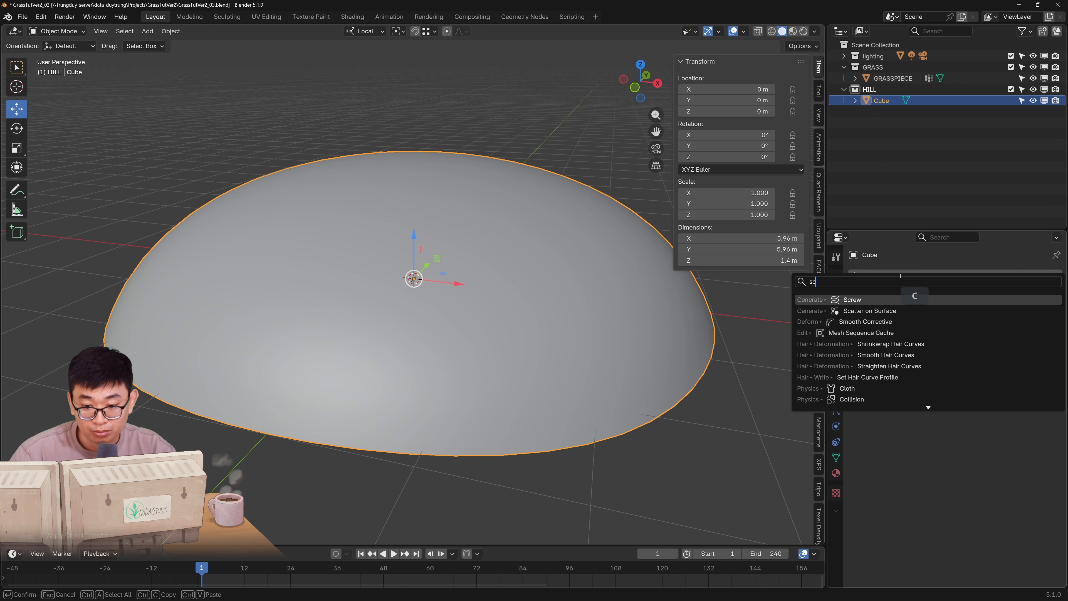
text(a)
click(873, 299)
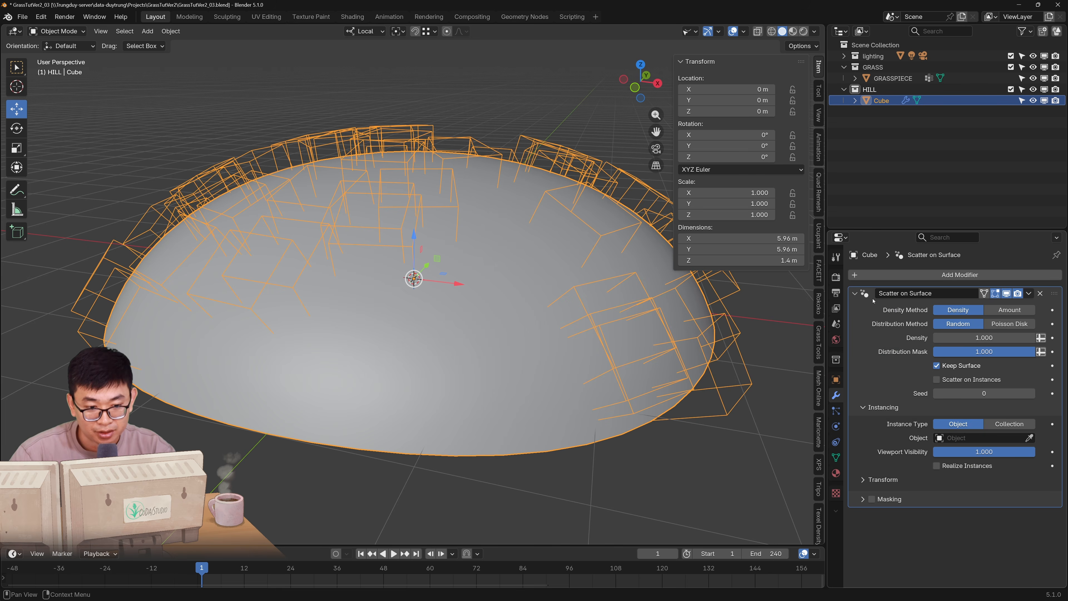
middle_drag(494, 315, 487, 282)
shift+middle_drag(469, 231, 412, 267)
shift+middle_drag(580, 243, 536, 236)
shift+middle_drag(395, 254, 476, 259)
Set GRASSPIECE as the instance object of the hill's Scatter on Surface modifier
click(1029, 438)
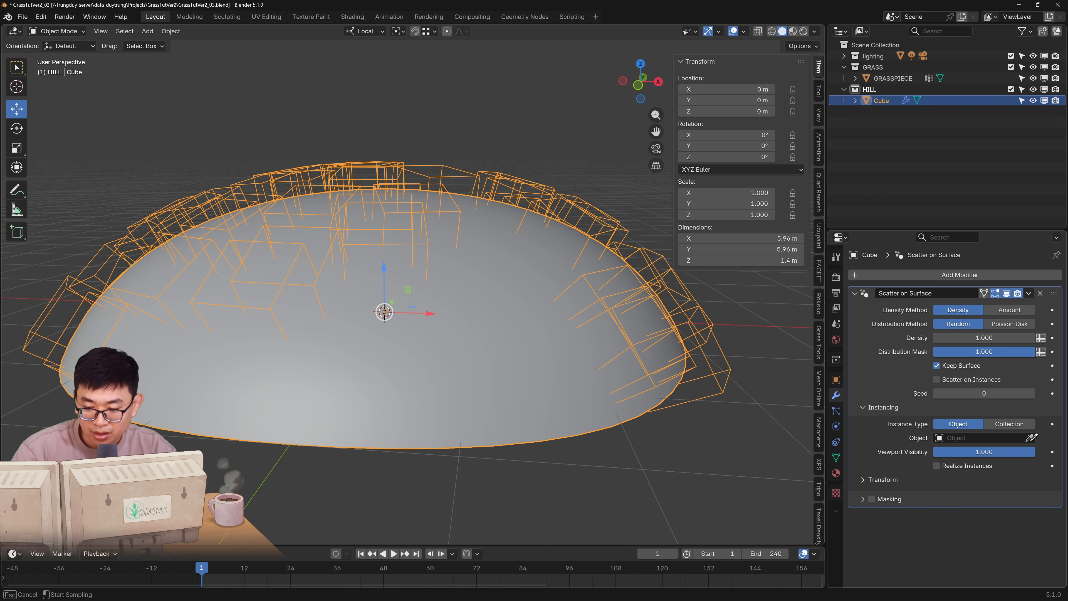
click(886, 77)
middle_drag(492, 265, 444, 288)
shift+middle_drag(535, 277, 408, 269)
middle_drag(407, 269, 455, 329)
shift+middle_drag(330, 308, 361, 246)
shift+click(362, 246)
shift+middle_drag(402, 313, 422, 302)
middle_drag(422, 302, 434, 292)
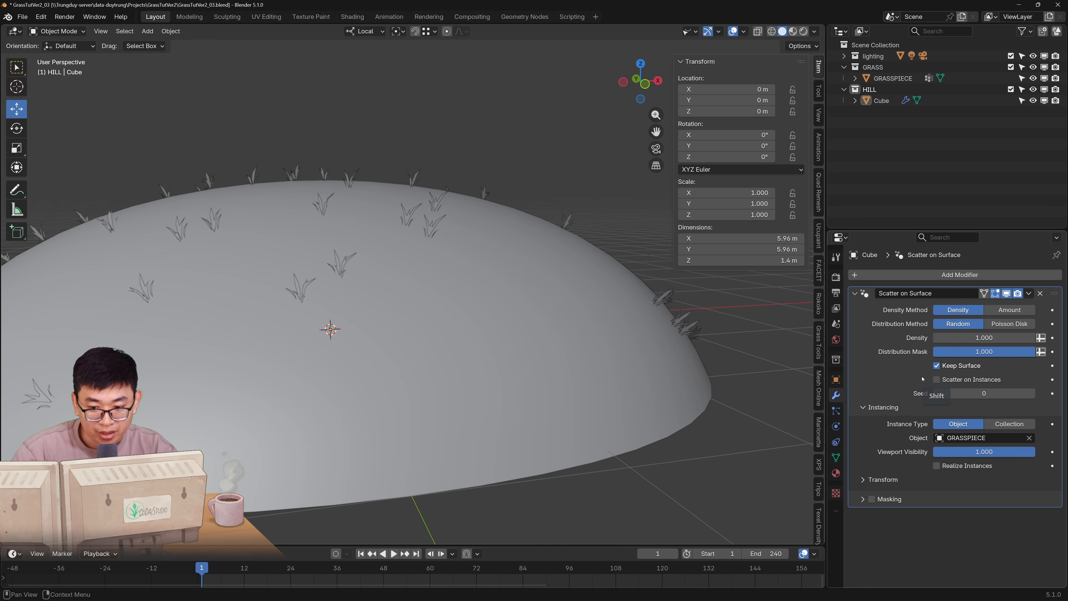
Set the scatter density on the hill to 300
drag(979, 337, 1064, 338)
middle_drag(610, 301, 568, 311)
drag(963, 338, 1022, 338)
click(984, 339)
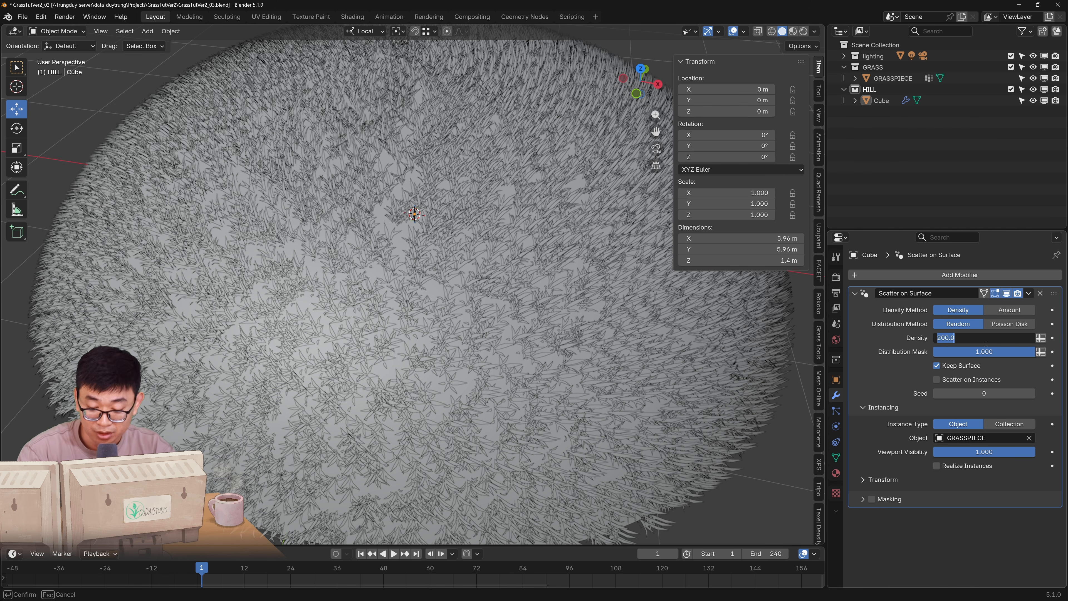
text(30)
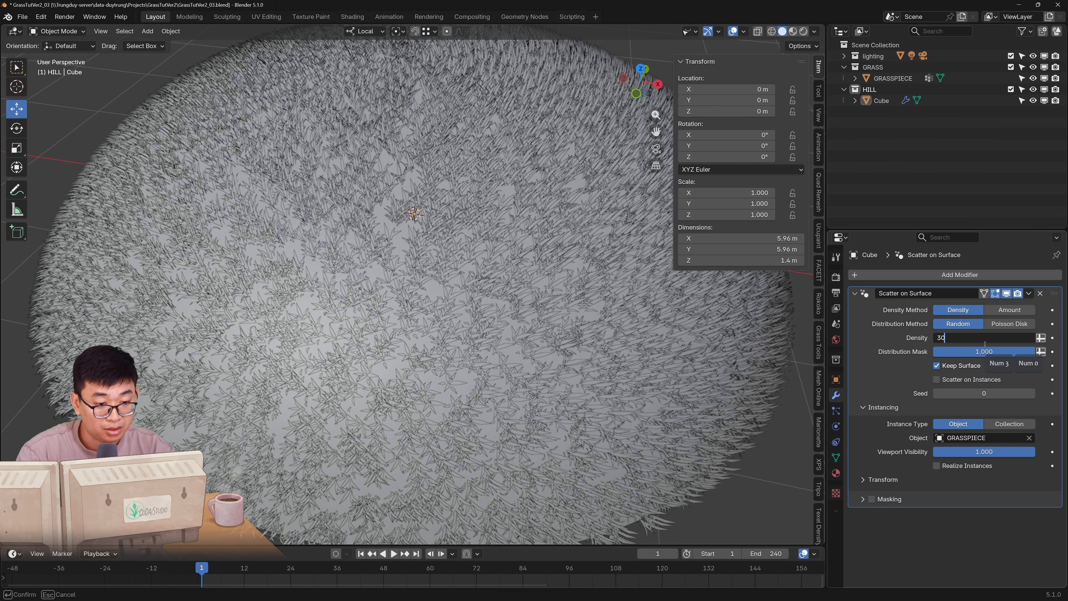
text(0)
key(Return)
middle_drag(536, 351, 298, 312)
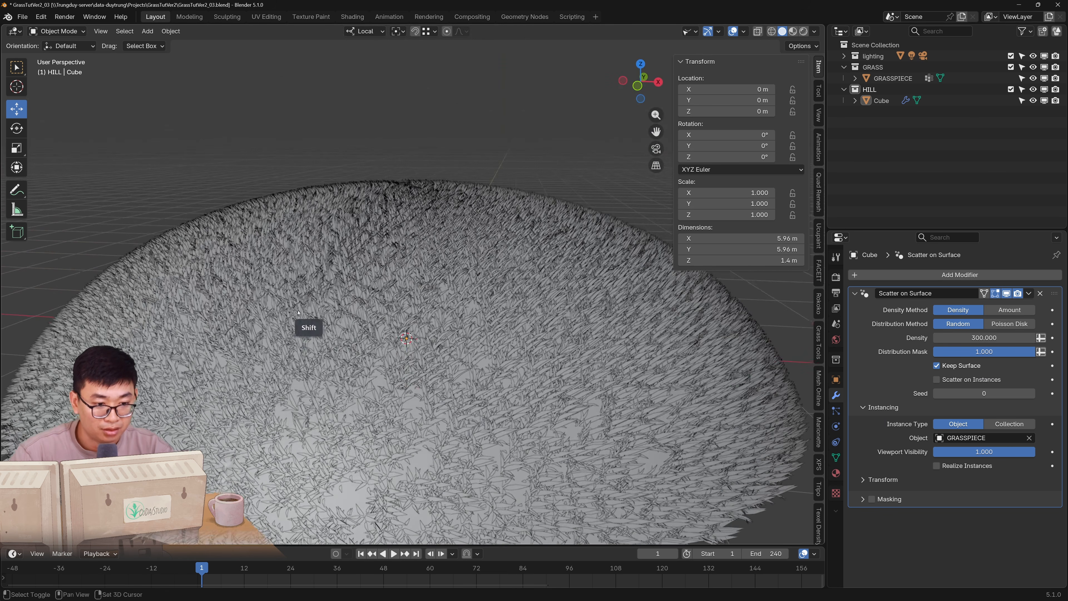
scroll(298, 312, up, 2)
shift+middle_drag(398, 249, 404, 213)
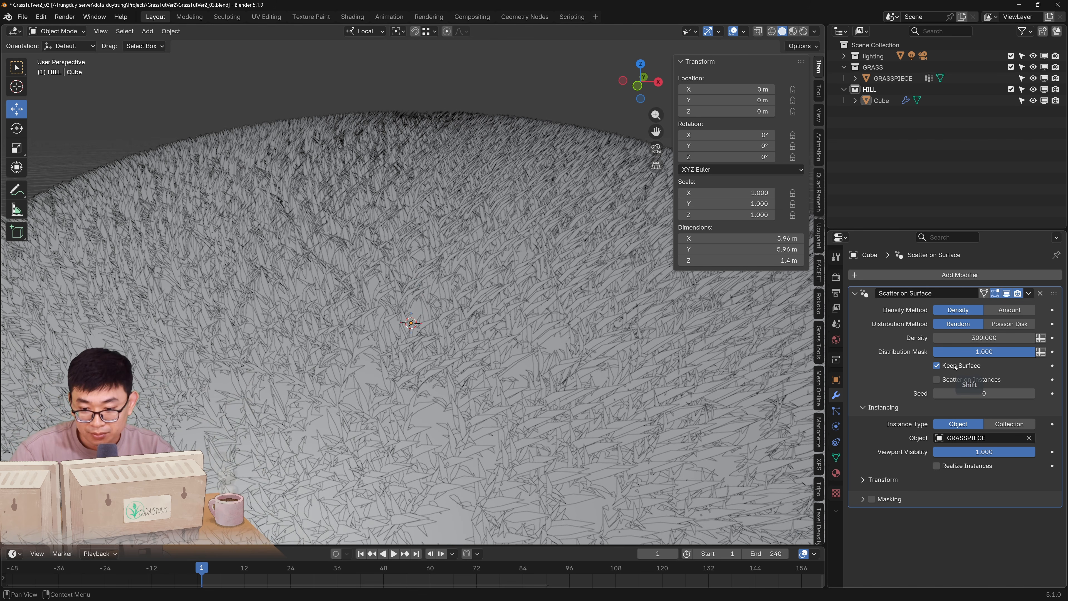
Enable Randomize in the scatter modifier's Transform settings and reveal its options
click(865, 480)
shift+middle_drag(408, 336, 399, 275)
shift+middle_drag(330, 175, 353, 211)
scroll(879, 564, down, 1)
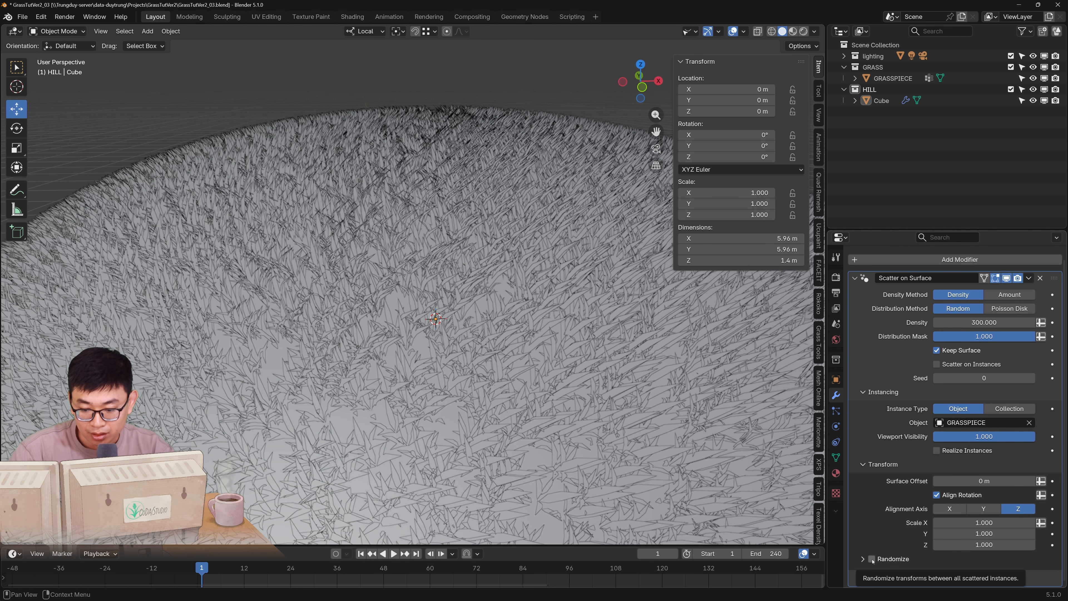
click(871, 559)
click(887, 558)
scroll(883, 497, down, 5)
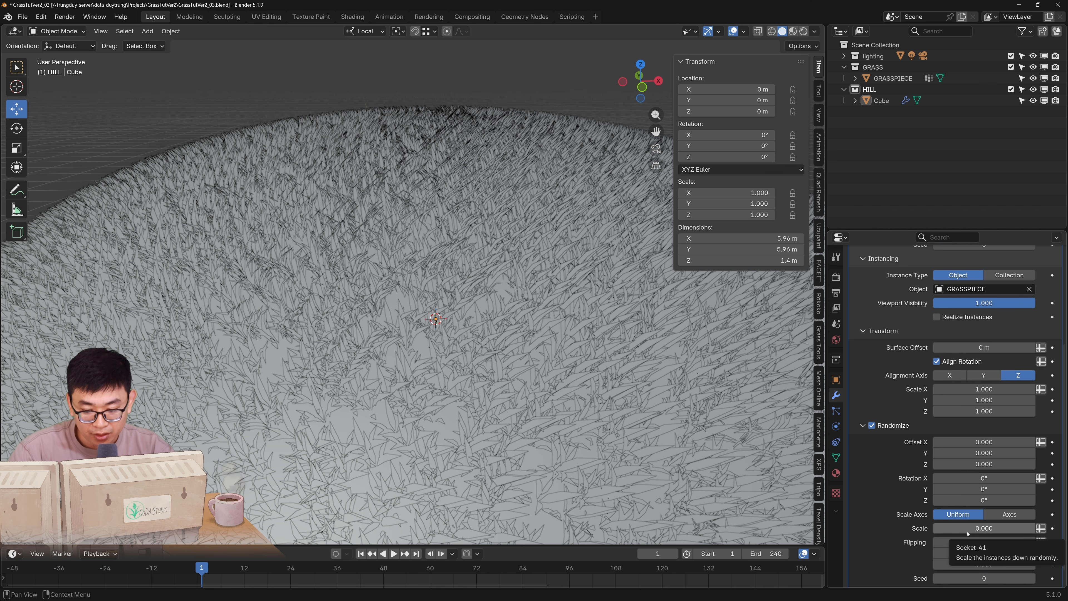
Randomize the scattered grass with a uniform scale of 0.394 and a Z rotation of 360°
drag(978, 528, 1014, 529)
click(988, 499)
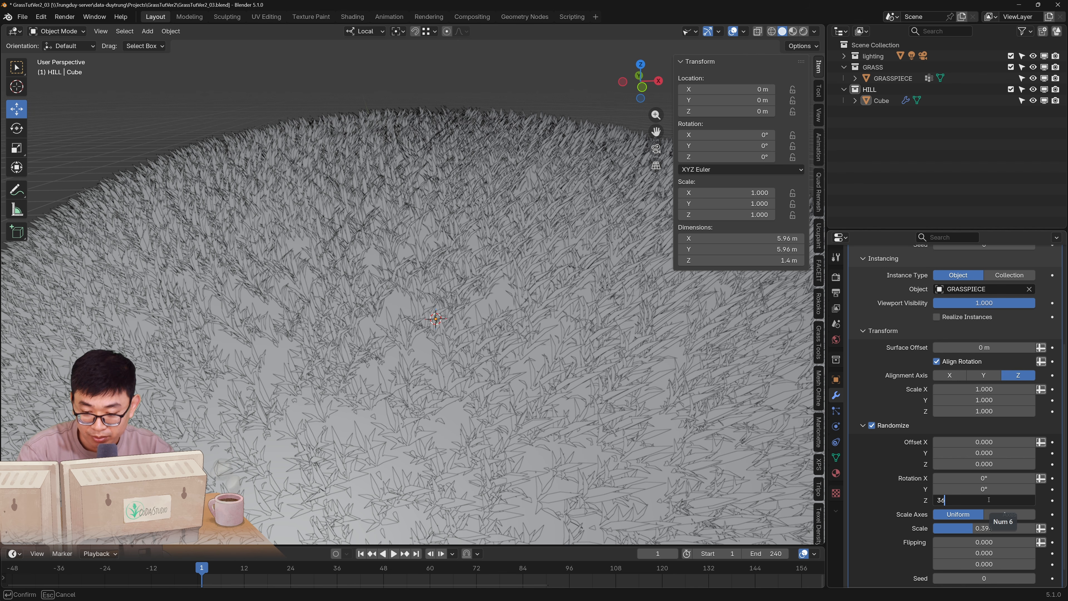
key(Return)
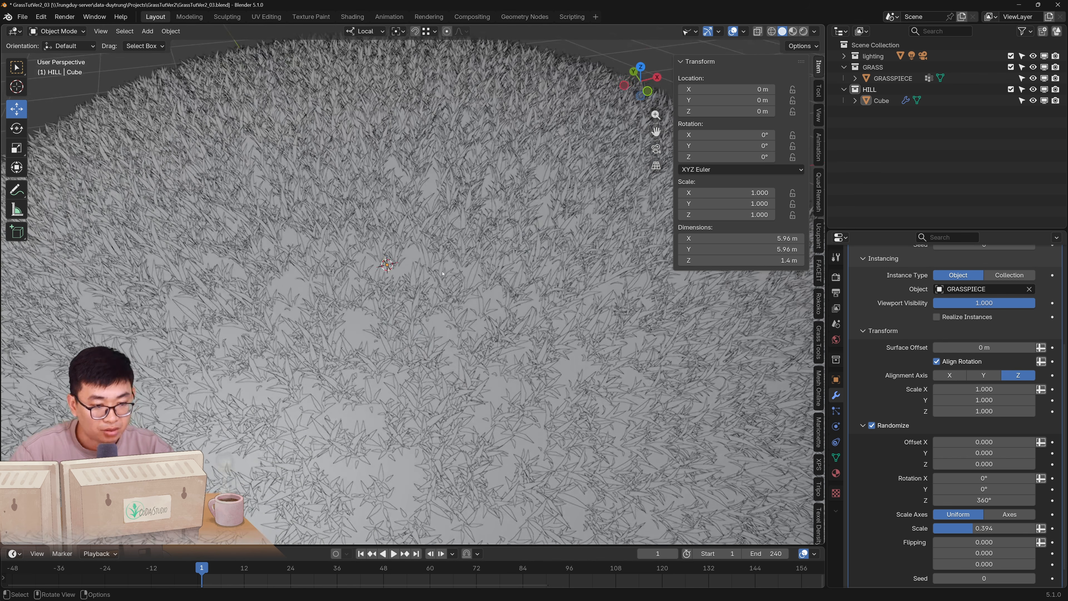
shift+middle_drag(417, 221, 418, 271)
scroll(340, 270, down, 3)
mouse_move(340, 270)
middle_down()
mouse_move(319, 247)
mouse_move(344, 275)
middle_up()
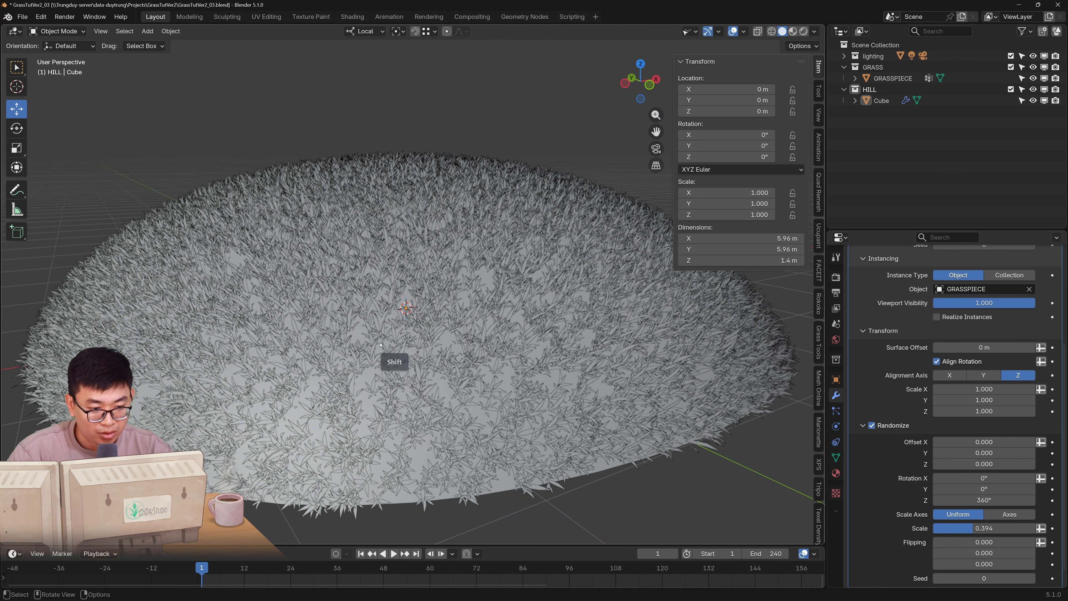
middle_drag(508, 326, 536, 311)
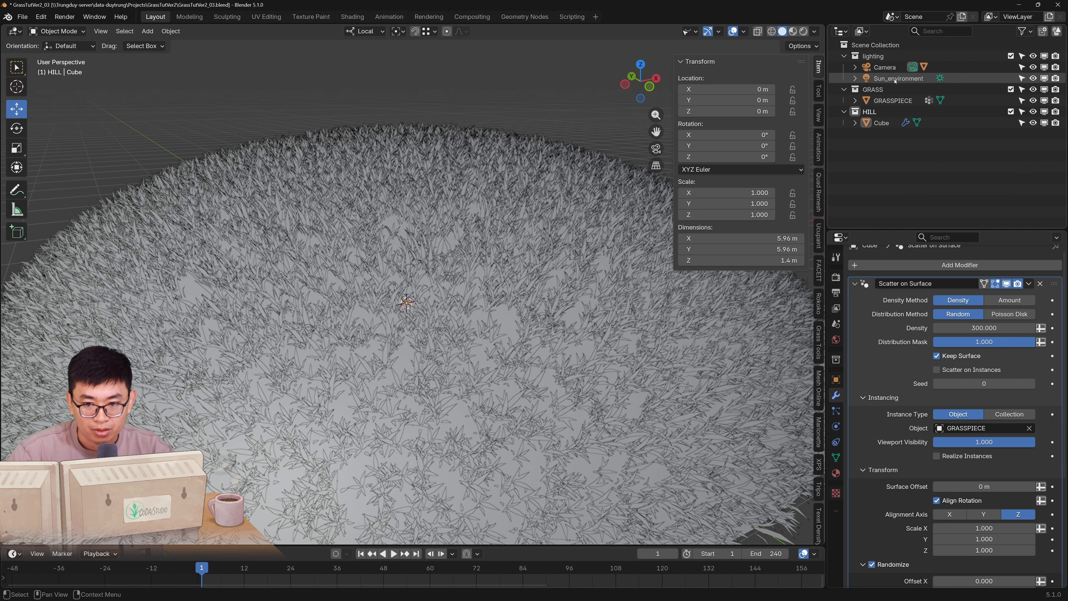
Move the Sun_environment light beside the hill, to about X 2.83 m, Y -1.82 m, Z 2.31 m
click(894, 81)
scroll(425, 295, down, 10)
middle_drag(439, 309, 579, 167)
key(g)
click(513, 291)
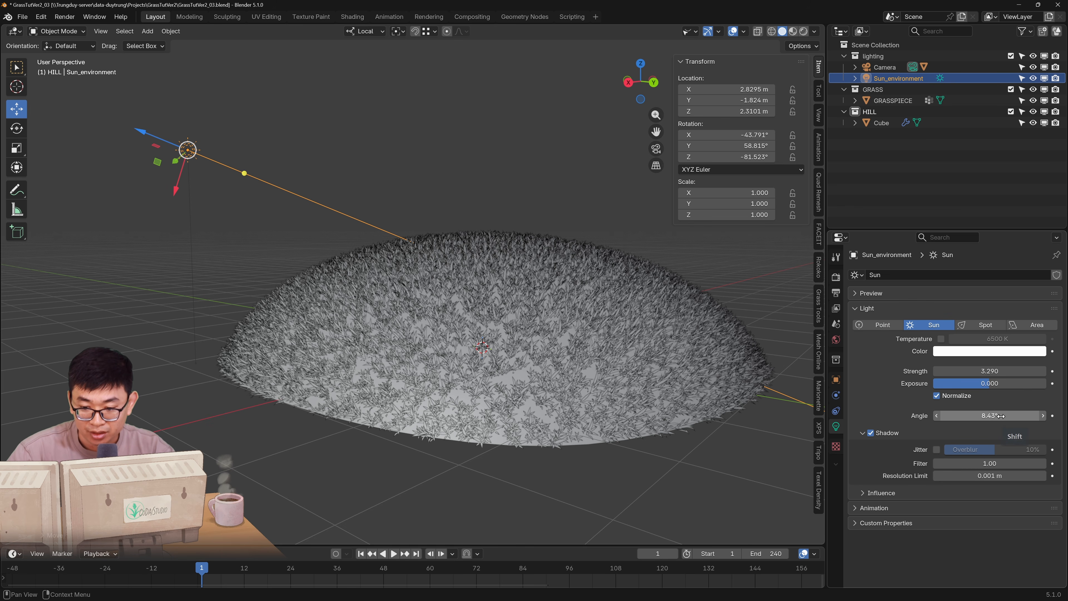
shift+middle_drag(555, 296, 540, 332)
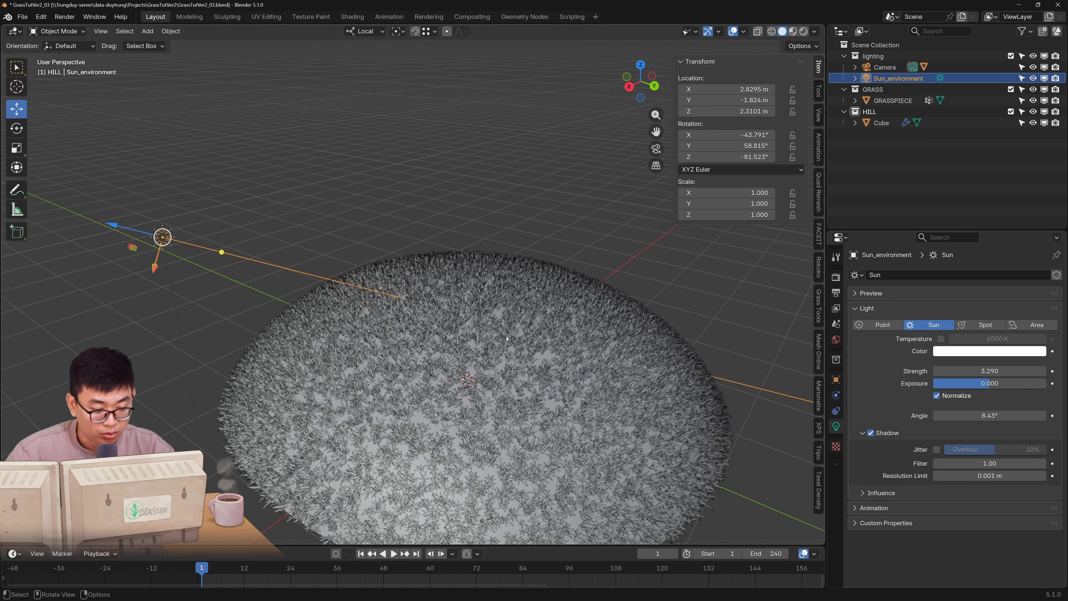
Switch the viewport to Rendered shading and inspect the lit grass on the hill
click(835, 277)
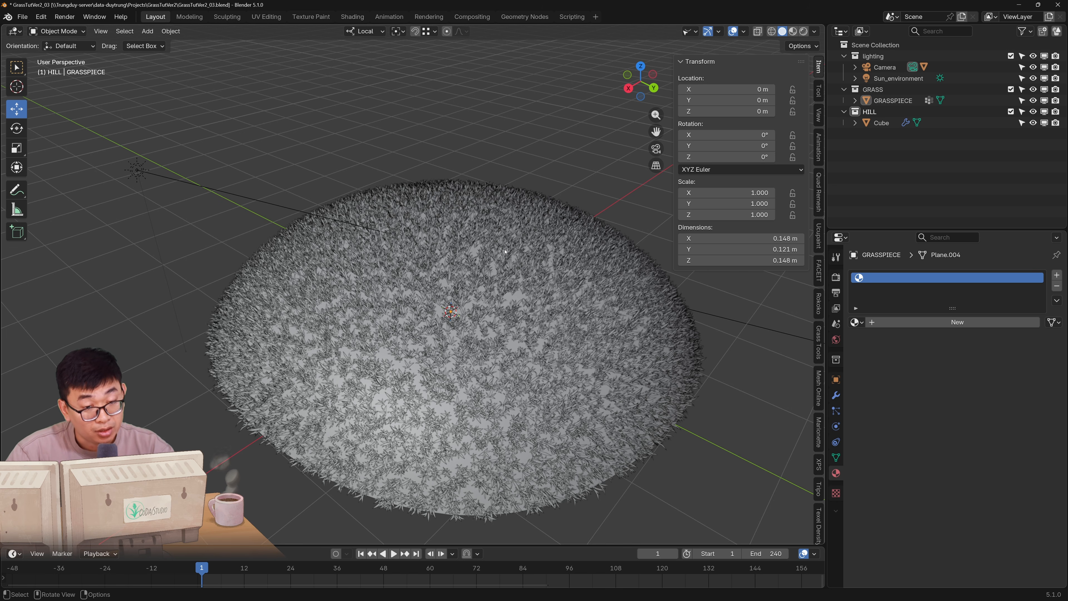
key(z)
click(519, 217)
mouse_move(488, 282)
middle_down()
mouse_move(507, 317)
mouse_move(511, 277)
middle_up()
scroll(512, 276, up, 1)
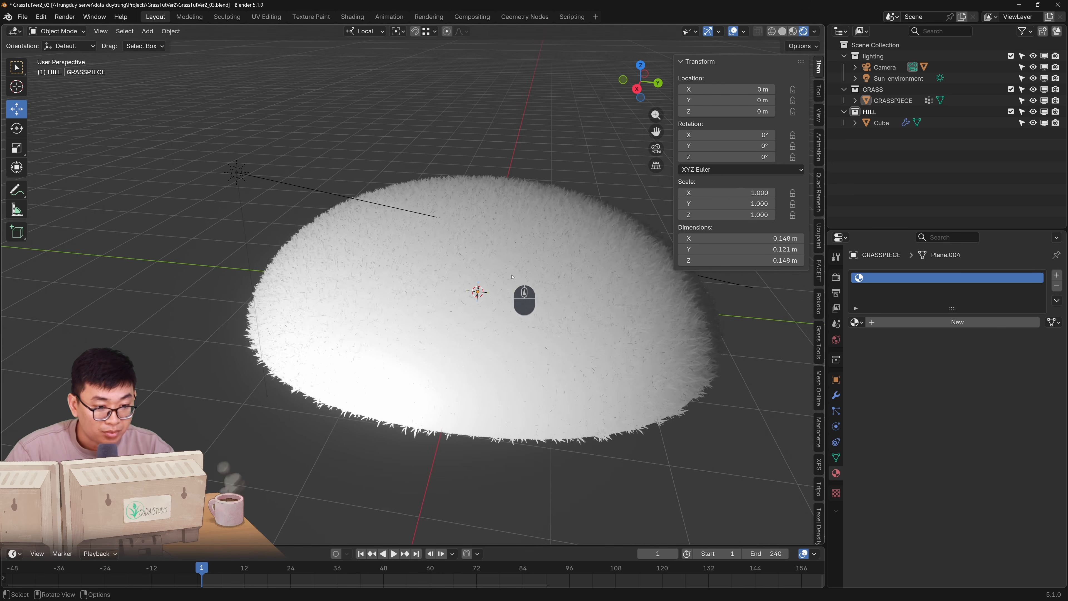
scroll(512, 277, up, 2)
shift+middle_drag(580, 236, 530, 325)
scroll(453, 308, up, 4)
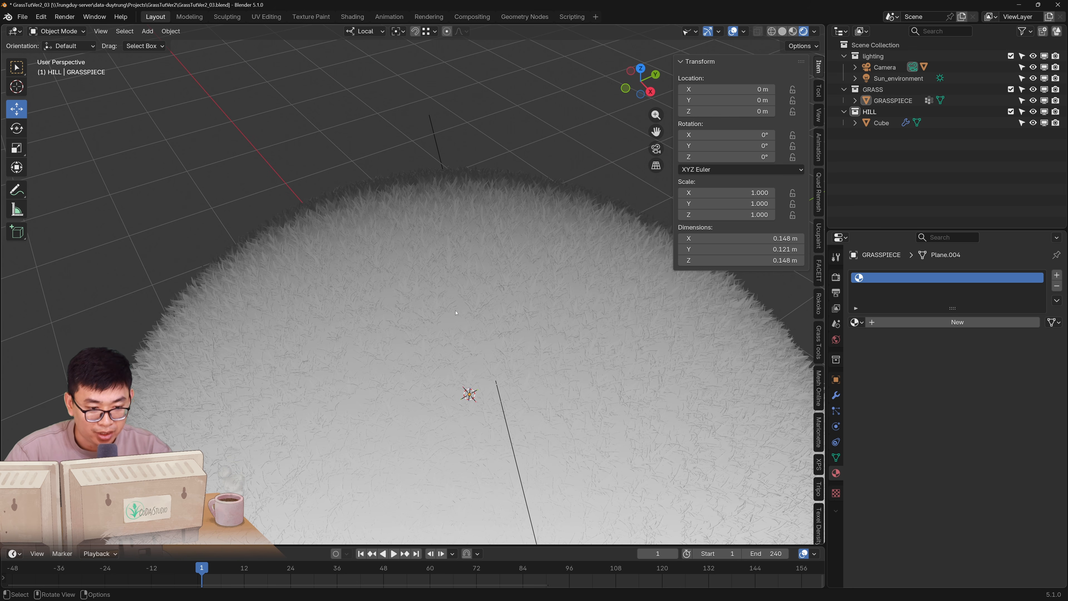
shift+middle_drag(547, 374, 545, 326)
Create a new material on the hill and name it ground
click(529, 379)
scroll(532, 329, up, 4)
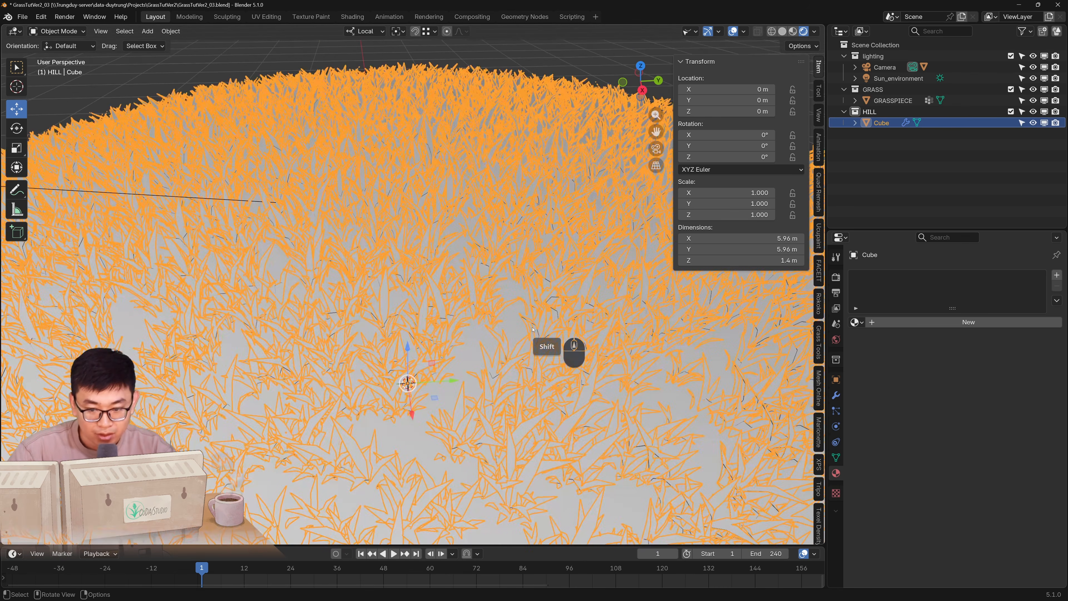
click(897, 322)
double_click(897, 323)
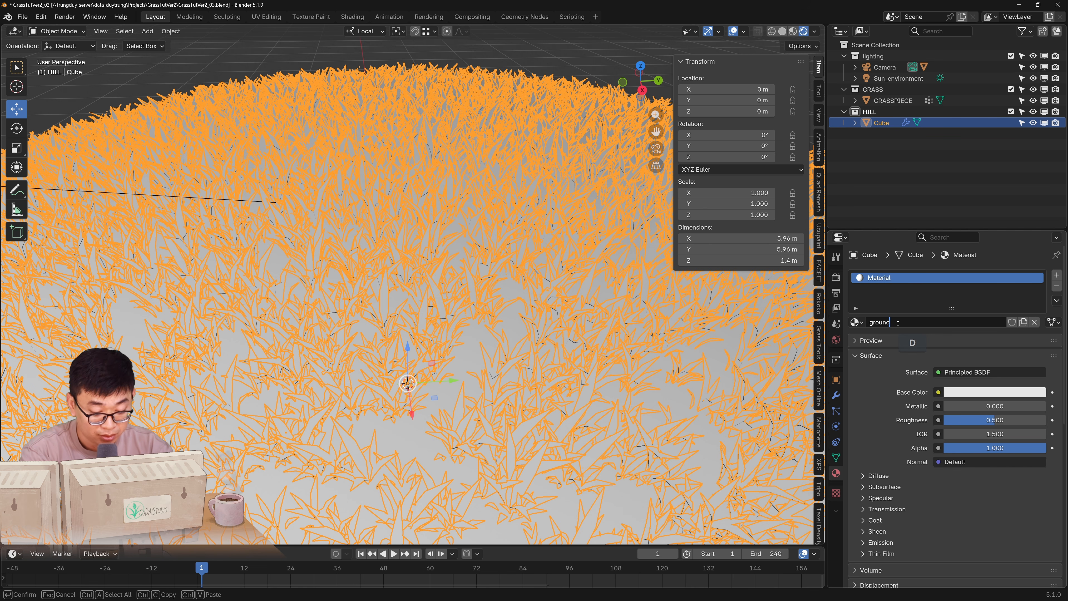
key(Return)
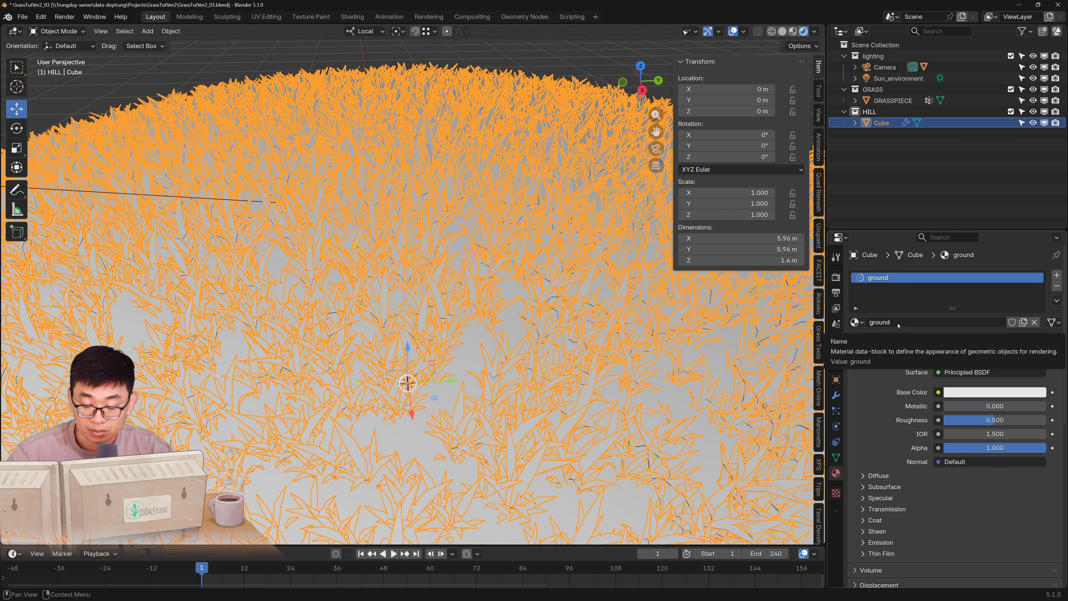
Assign the existing ground material to GRASSPIECE so it shares the hill's material
scroll(355, 227, down, 3)
shift+middle_drag(355, 221, 476, 248)
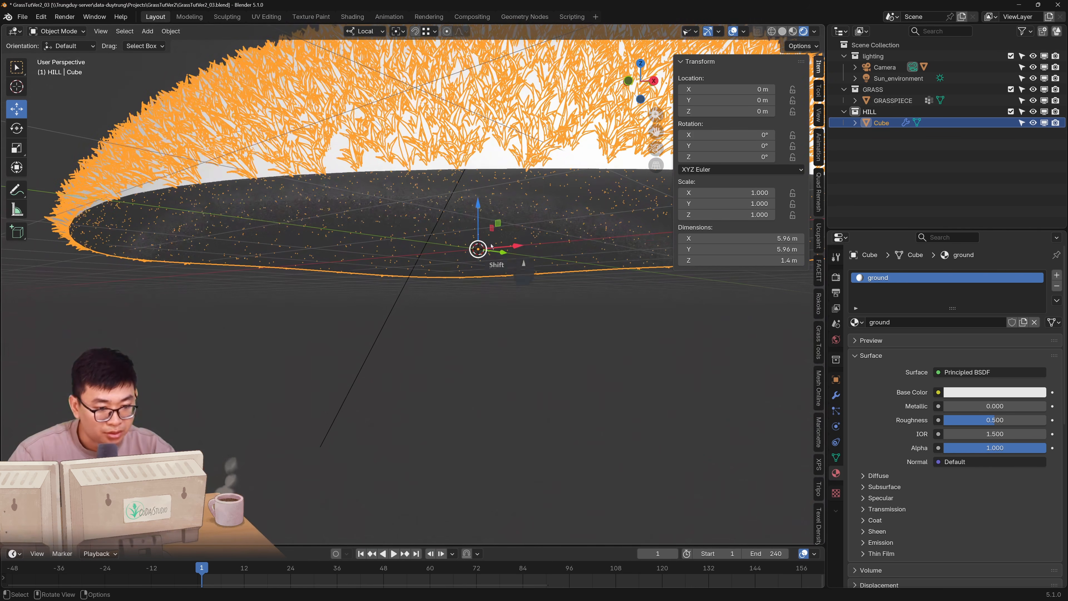
click(892, 101)
middle_drag(630, 177, 458, 331)
scroll(579, 322, up, 8)
scroll(338, 374, up, 4)
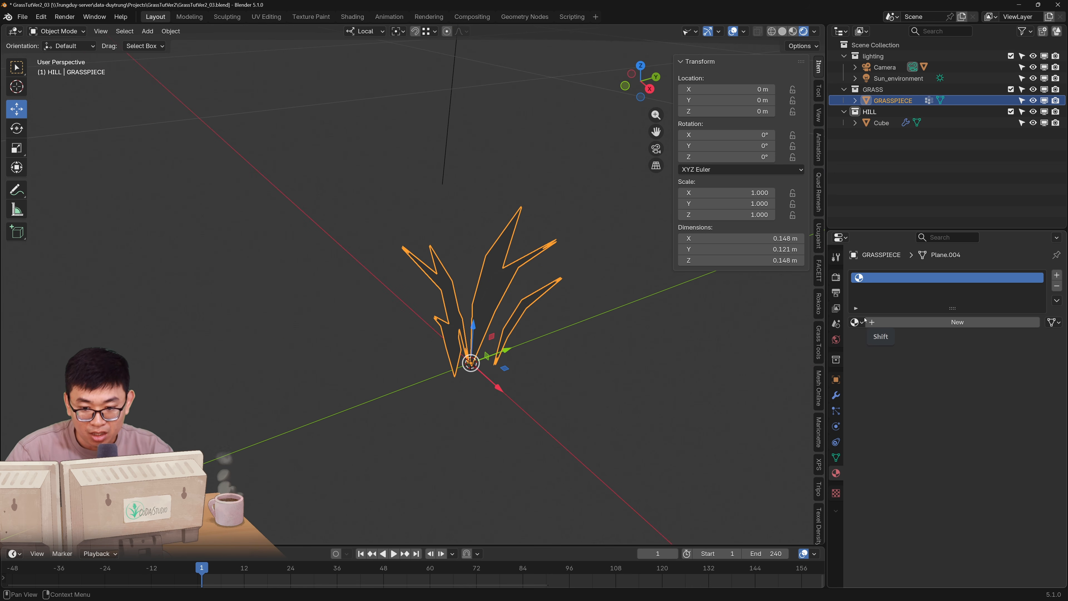
click(858, 322)
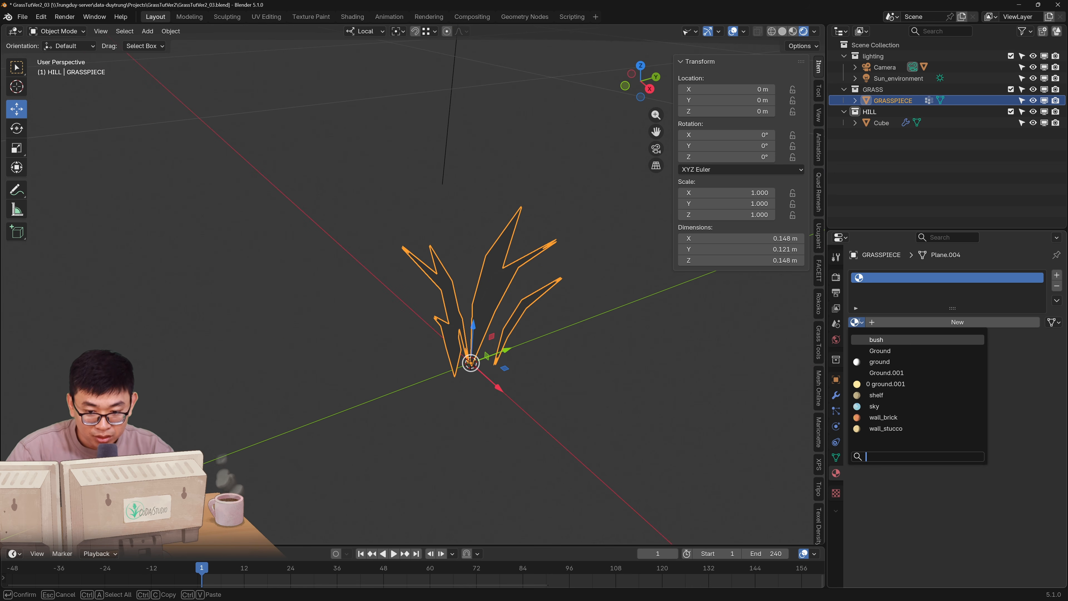
click(876, 361)
scroll(477, 224, down, 10)
shift+middle_drag(476, 223, 433, 475)
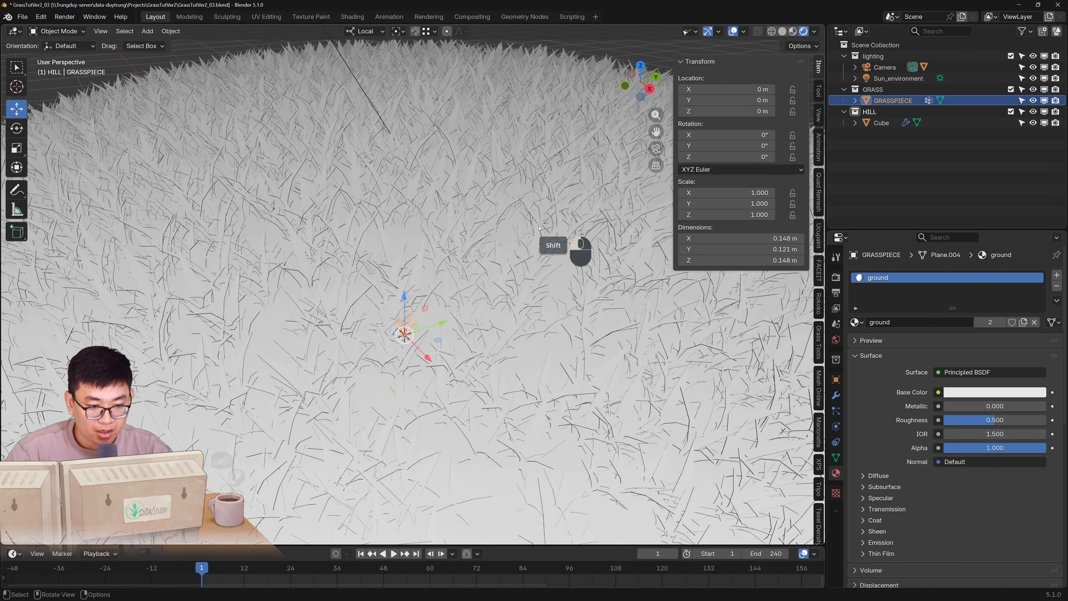
With the hill selected, split the 3D viewport and show the hill's ground material in a widened Shader Editor without its sidebar
click(538, 228)
scroll(485, 252, down, 5)
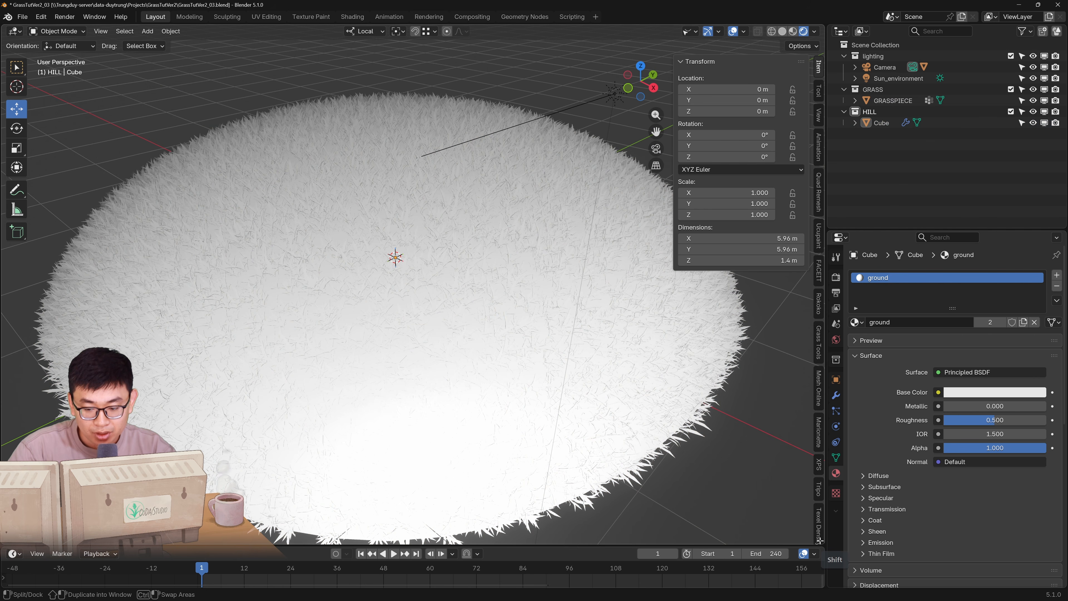
drag(821, 540, 414, 496)
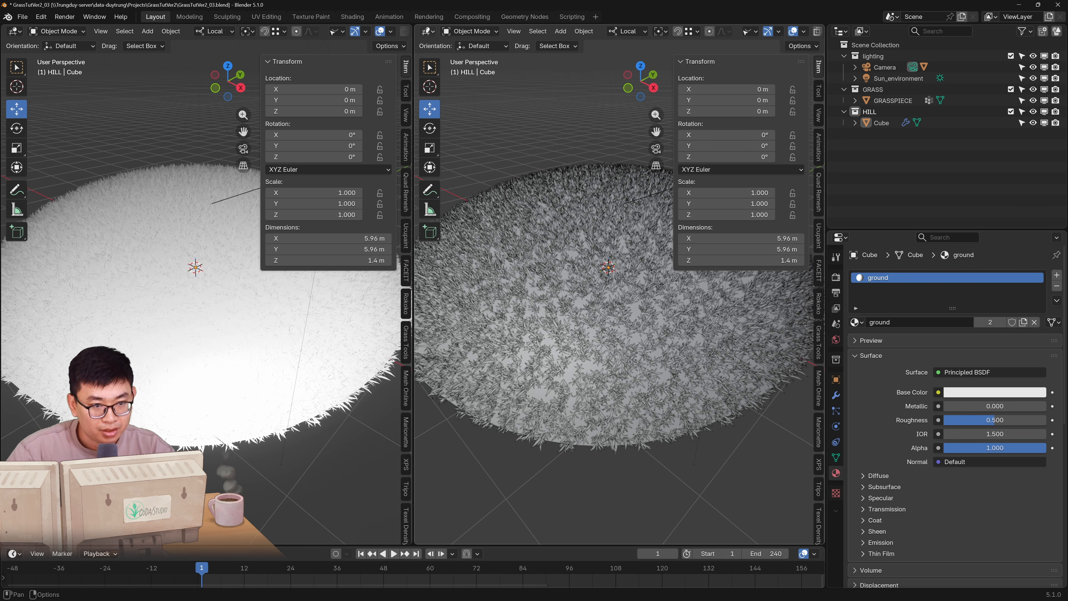
click(428, 31)
click(446, 123)
scroll(546, 236, down, 3)
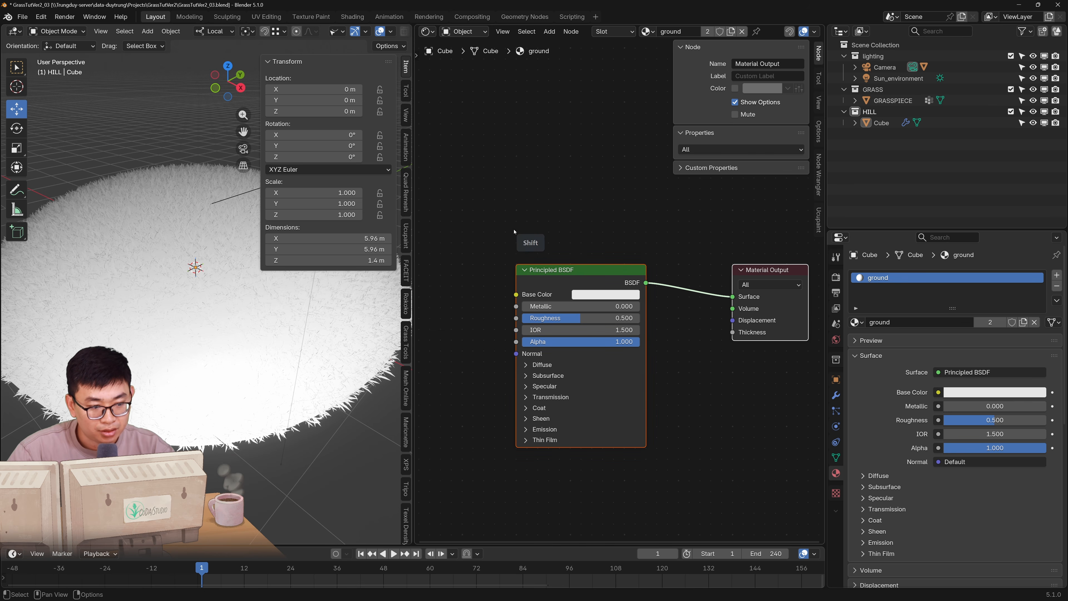
drag(412, 320, 312, 309)
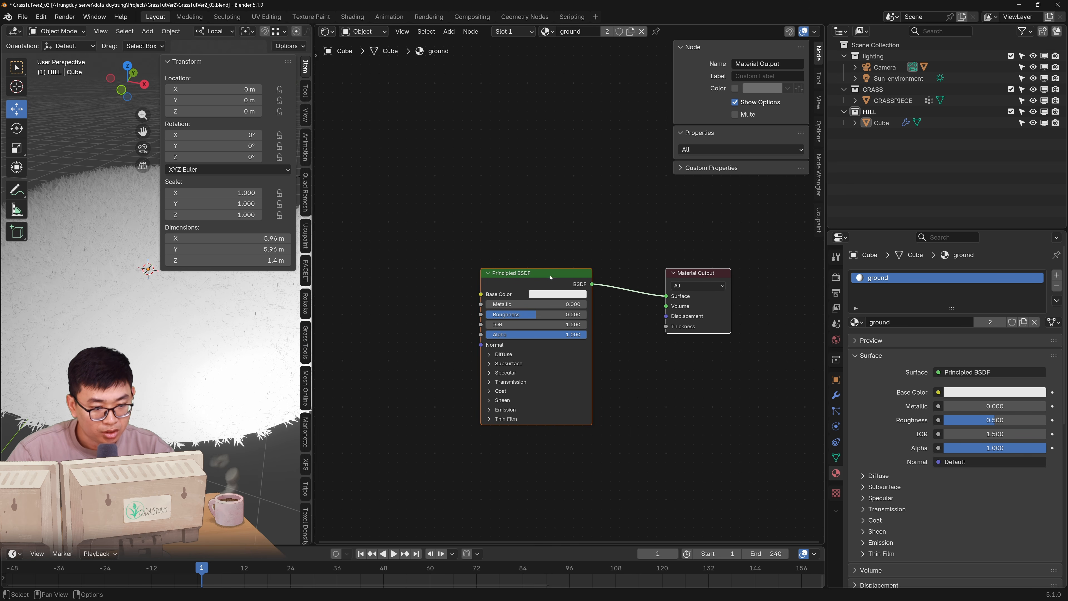
key(n)
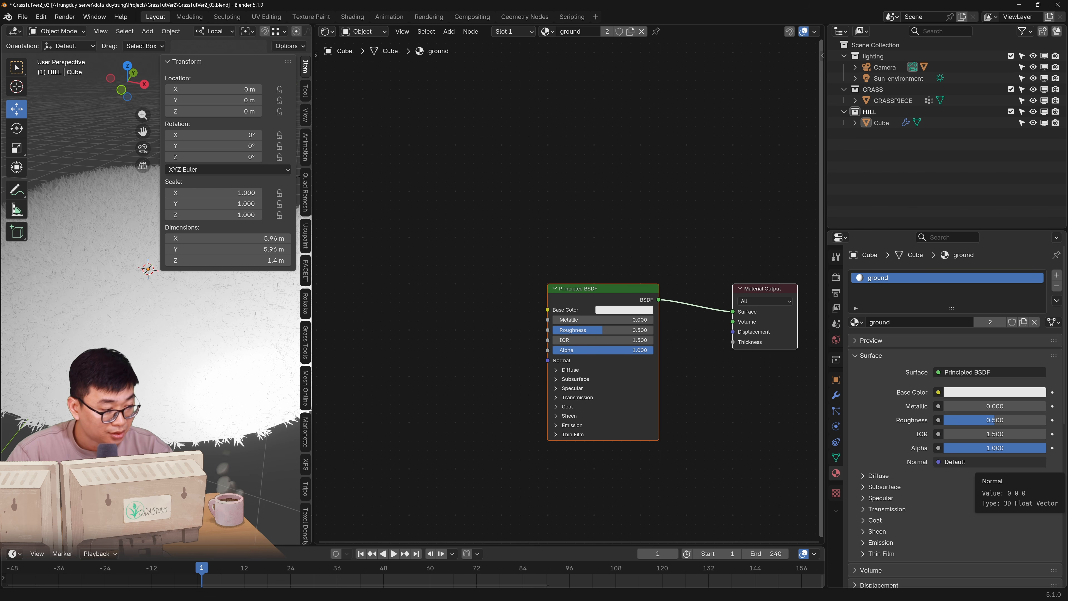
Add a Diffuse BSDF node in the empty space ahead of the Principled BSDF
click(508, 272)
middle_drag(508, 271, 579, 265)
scroll(526, 274, down, 1)
middle_drag(452, 267, 492, 268)
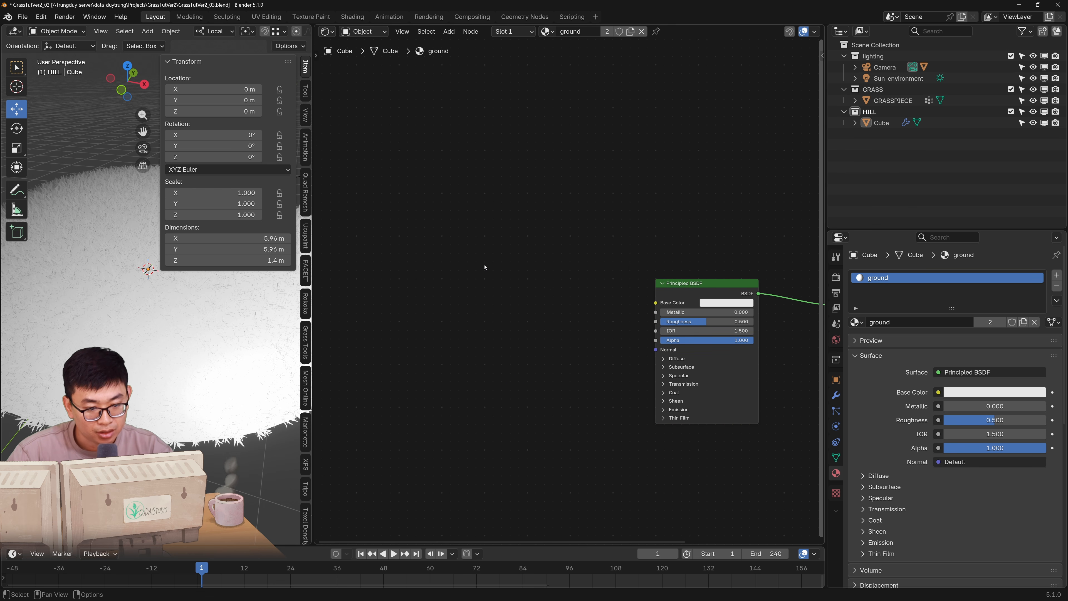
scroll(479, 267, up, 1)
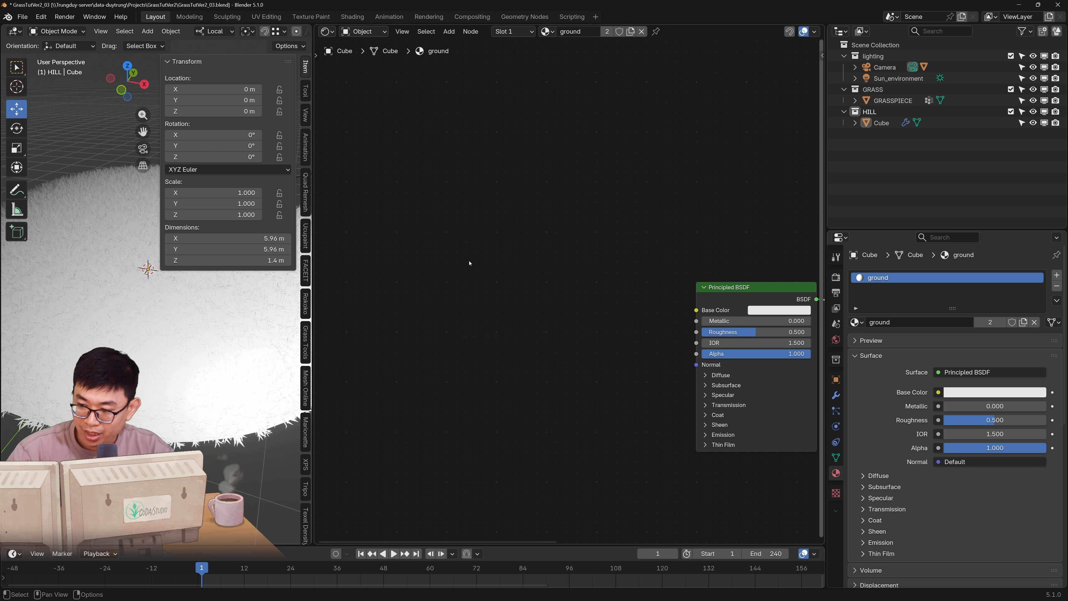
key(shift+a)
text(diff)
click(492, 247)
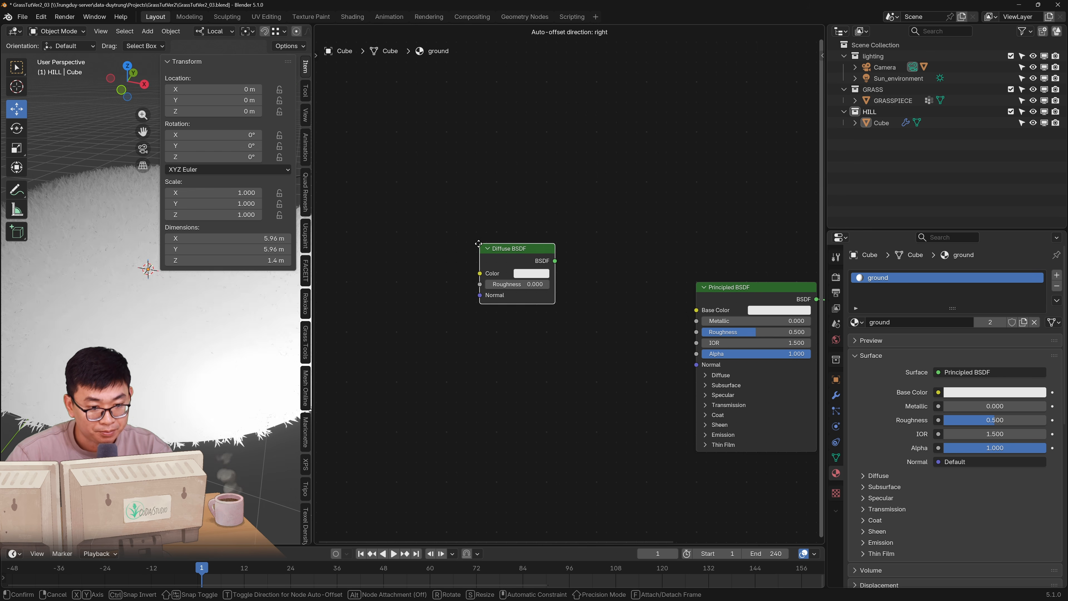
click(406, 234)
Add a Shader to RGB node and connect the Diffuse BSDF output to its Shader input
scroll(571, 267, up, 2)
scroll(571, 268, up, 2)
key(shift+a)
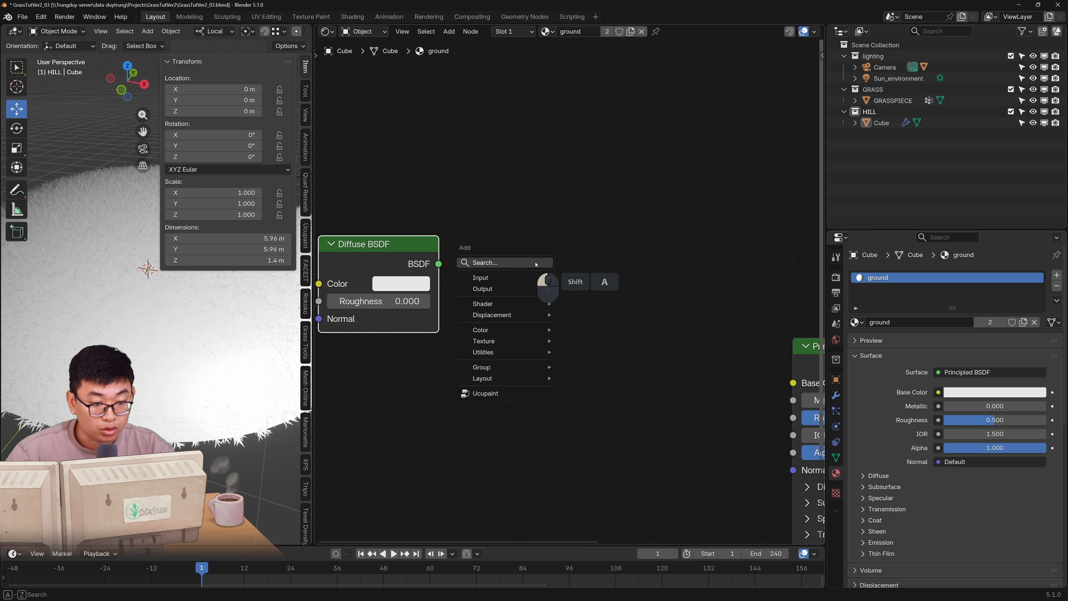
click(535, 262)
text(shader)
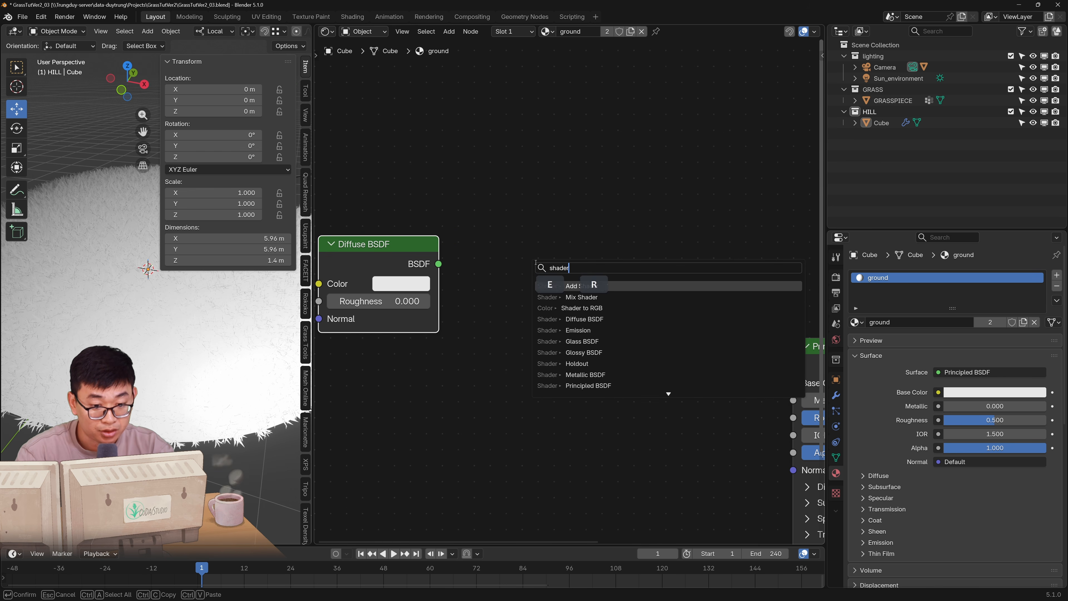
key(Down)
key(Down)
key(Return)
click(474, 238)
drag(438, 263, 481, 304)
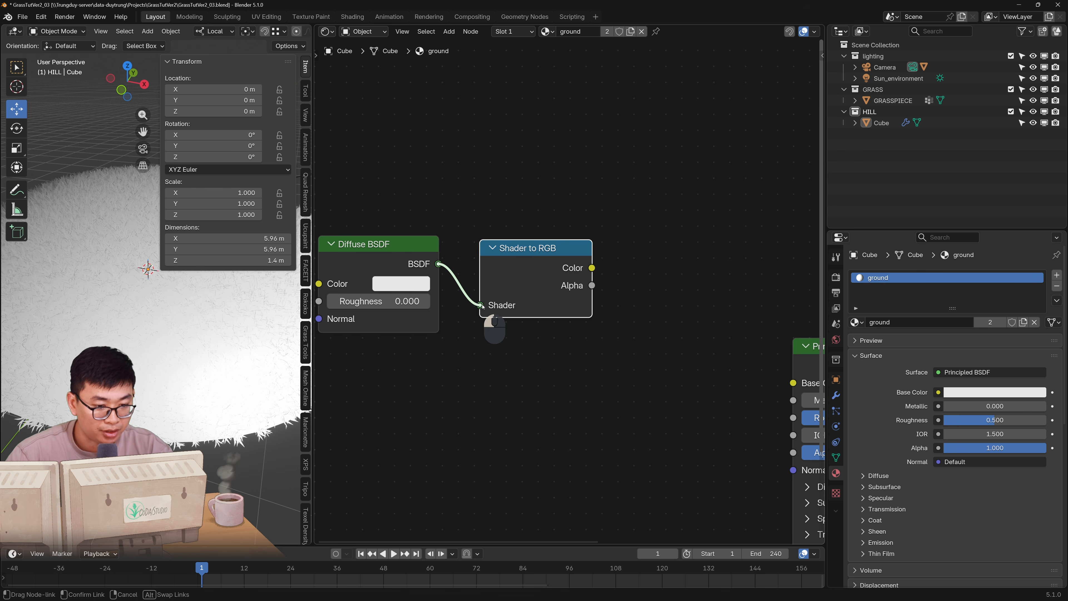
Add a Color Ramp node and feed the Shader to RGB Color output into its Factor
middle_drag(632, 275, 562, 326)
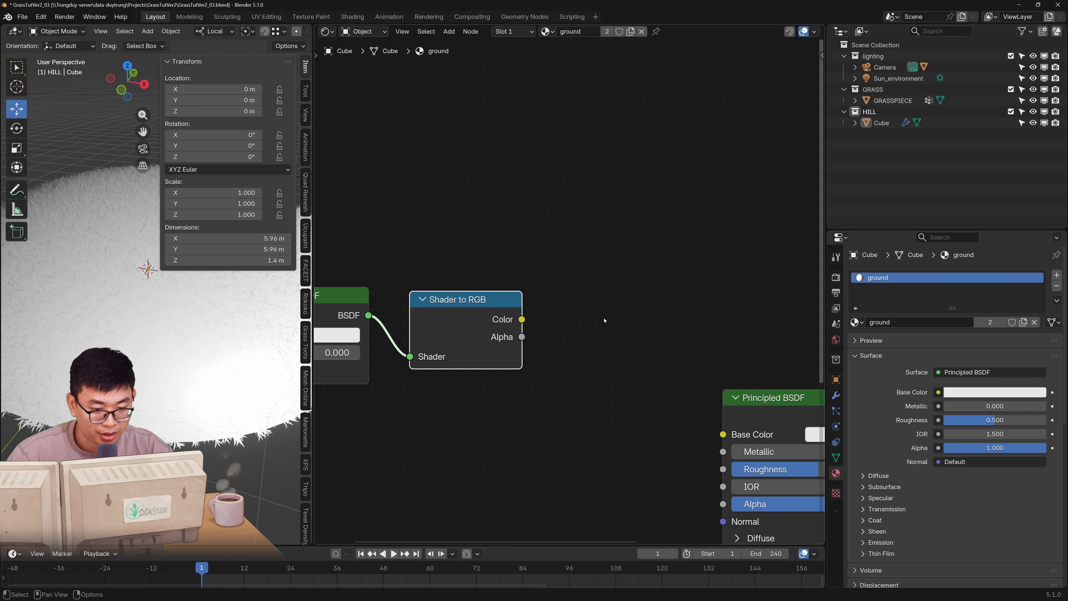
key(shift+a)
text(ramp)
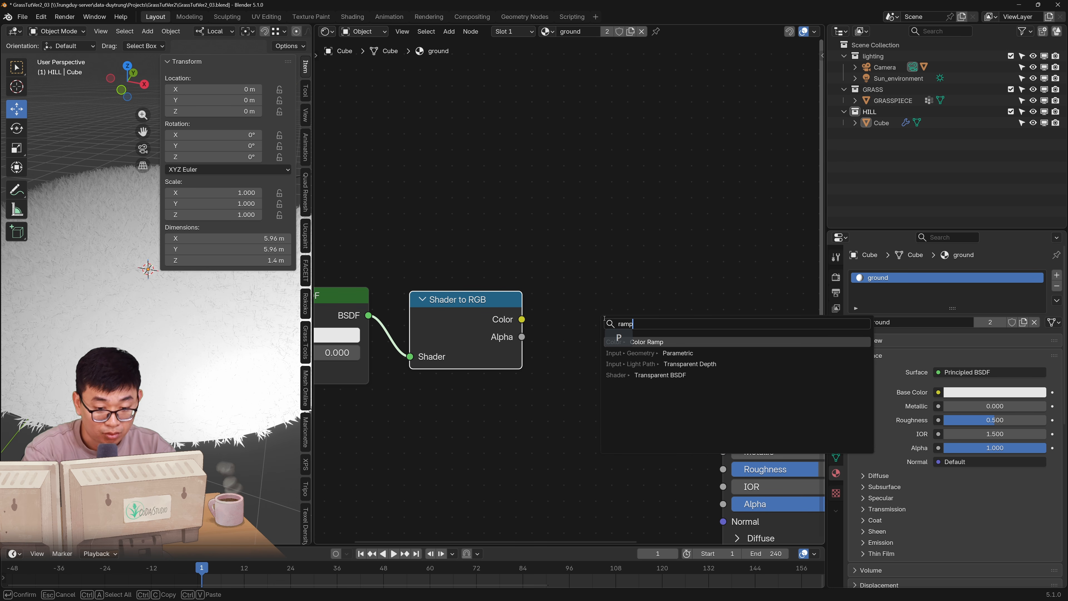
click(666, 342)
drag(521, 320, 558, 400)
scroll(536, 251, down, 1)
scroll(622, 252, down, 2)
Delete the Principled BSDF and connect the Color Ramp's Color to the Material Output's Surface
middle_drag(622, 252, 548, 229)
drag(673, 349, 668, 392)
scroll(727, 387, down, 4)
middle_drag(727, 387, 650, 344)
key(Delete)
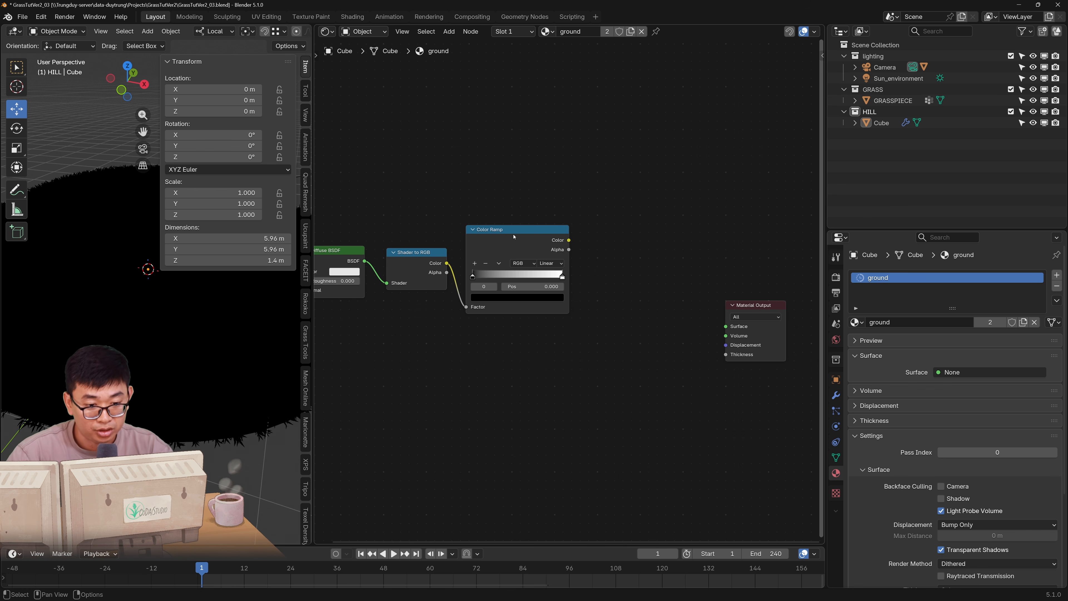
ctrl+shift+click(543, 234)
Move the Diffuse BSDF, Shader to RGB and Color Ramp nodes together closer to the Material Output
middle_drag(489, 203, 578, 217)
drag(379, 201, 706, 393)
drag(601, 260, 671, 305)
Recolor the Color Ramp's end stops, sampling a bright lime green for position 1.000 and a dark shade for position 0.000
middle_drag(671, 305, 545, 285)
scroll(634, 352, up, 7)
click(614, 336)
click(593, 371)
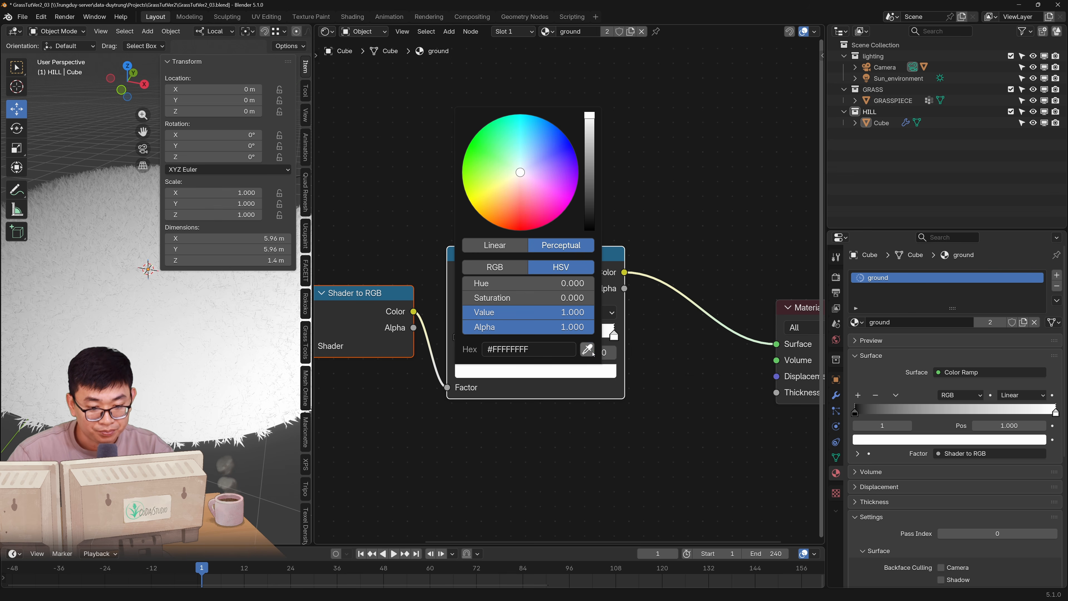
click(588, 350)
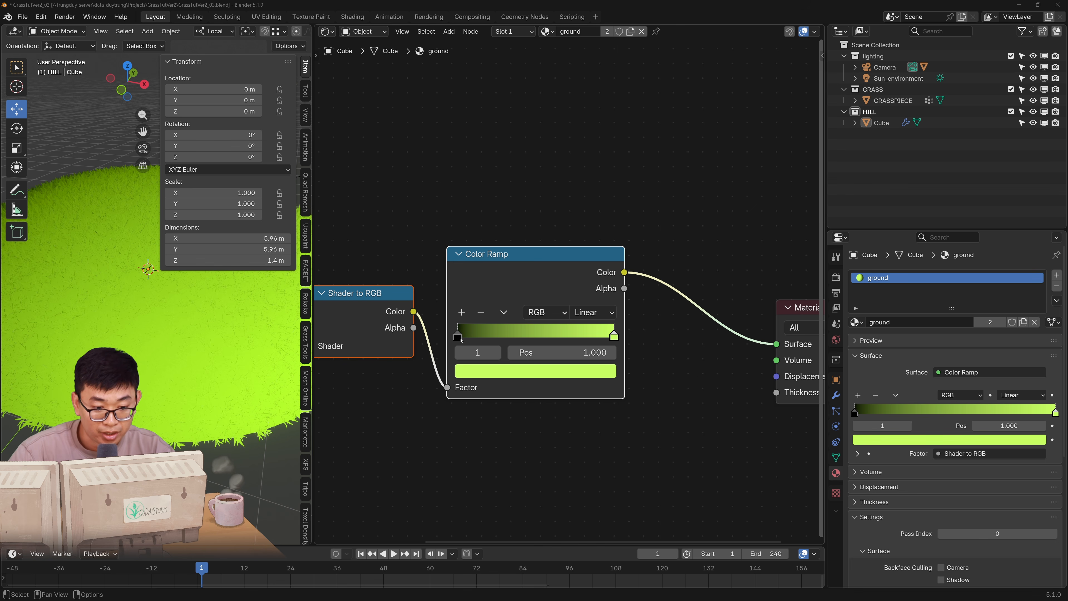
click(457, 336)
click(526, 371)
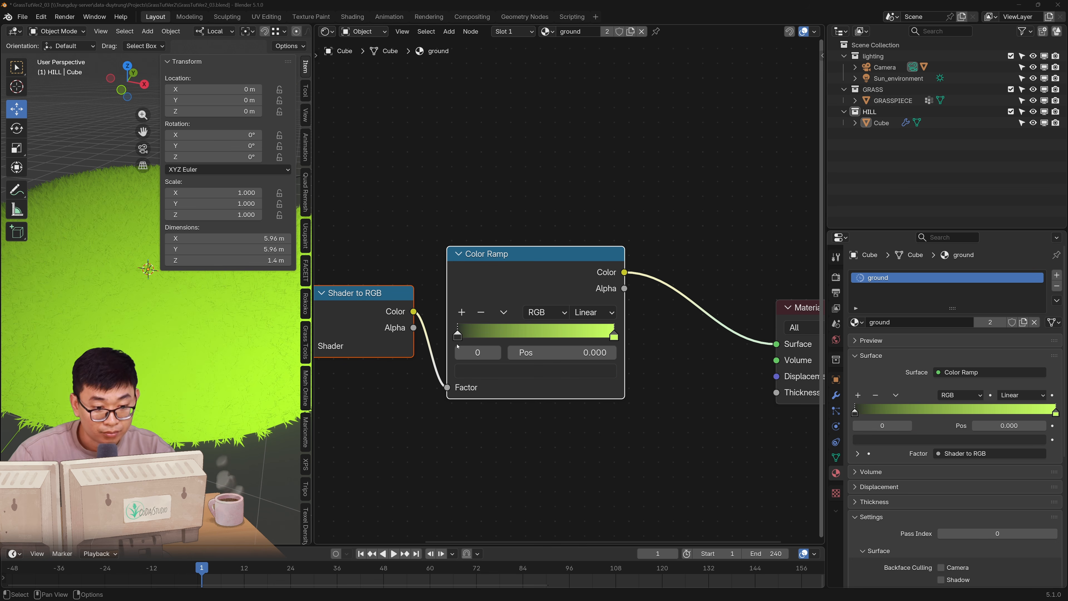
Add a Color Ramp stop at position 0.082 and sample a dark teal green for it
click(461, 312)
drag(536, 335, 470, 336)
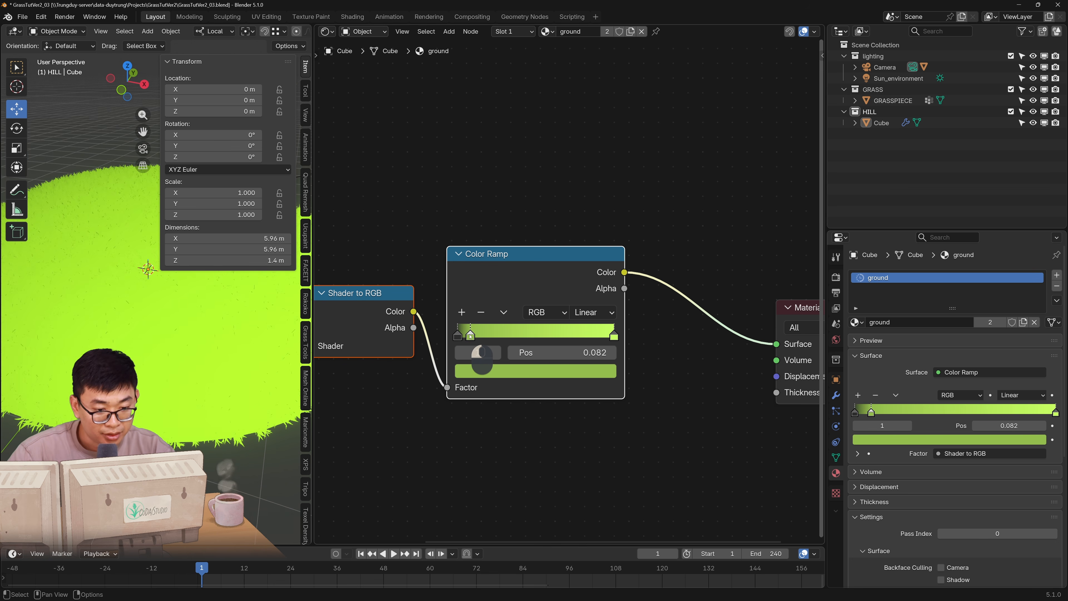
click(505, 371)
click(587, 349)
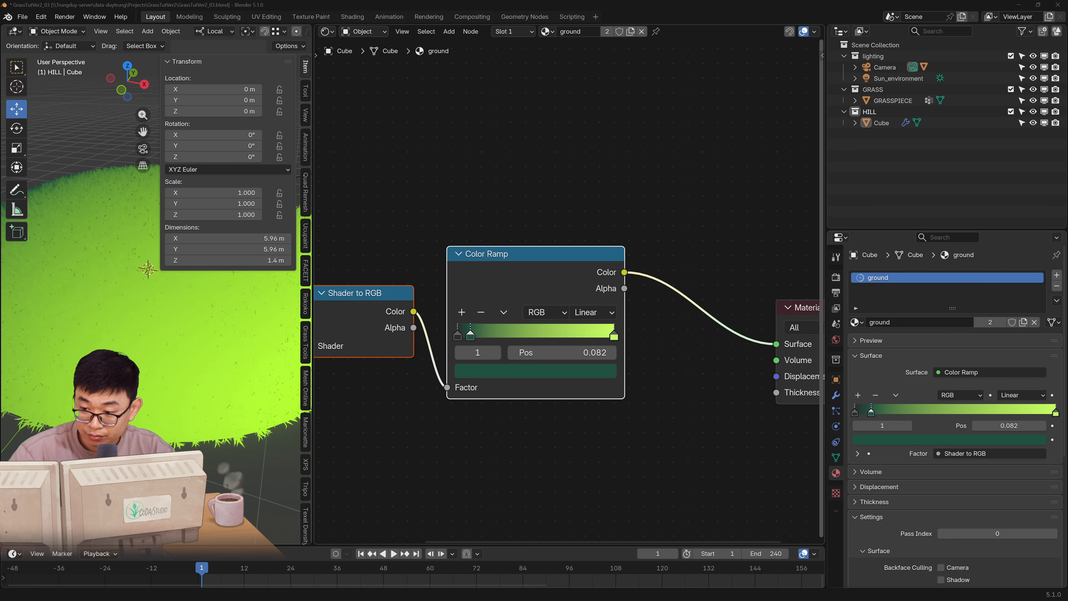
Examine the green light-to-shadow gradient across the grassy hill from several angles
scroll(210, 370, down, 3)
mouse_move(227, 344)
middle_down()
mouse_move(225, 410)
mouse_move(210, 332)
middle_up()
shift+middle_drag(172, 295, 164, 349)
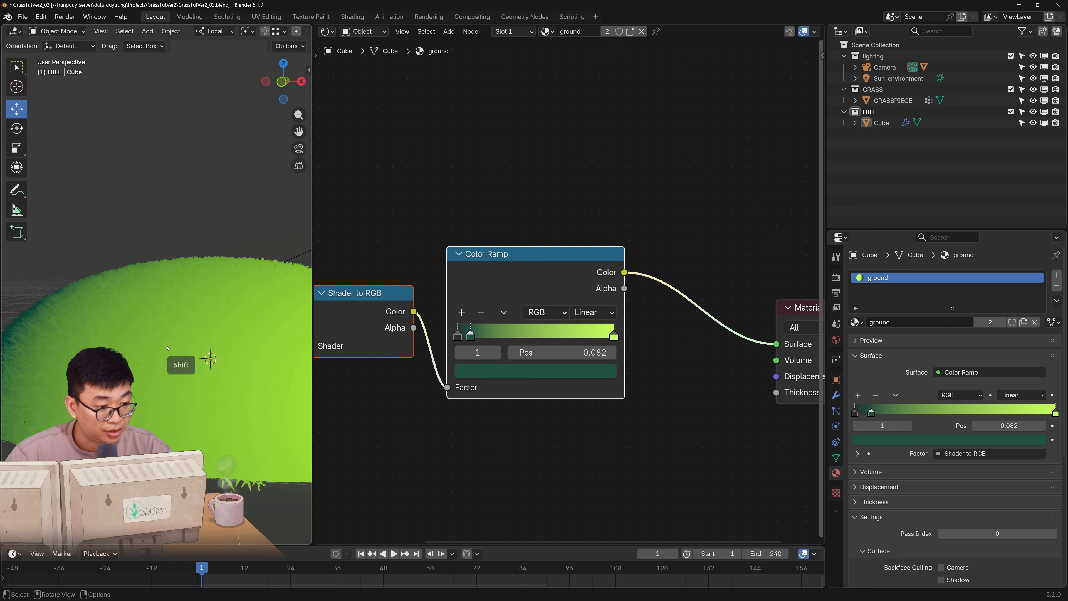
scroll(115, 323, down, 2)
scroll(116, 324, down, 2)
shift+middle_drag(116, 324, 93, 344)
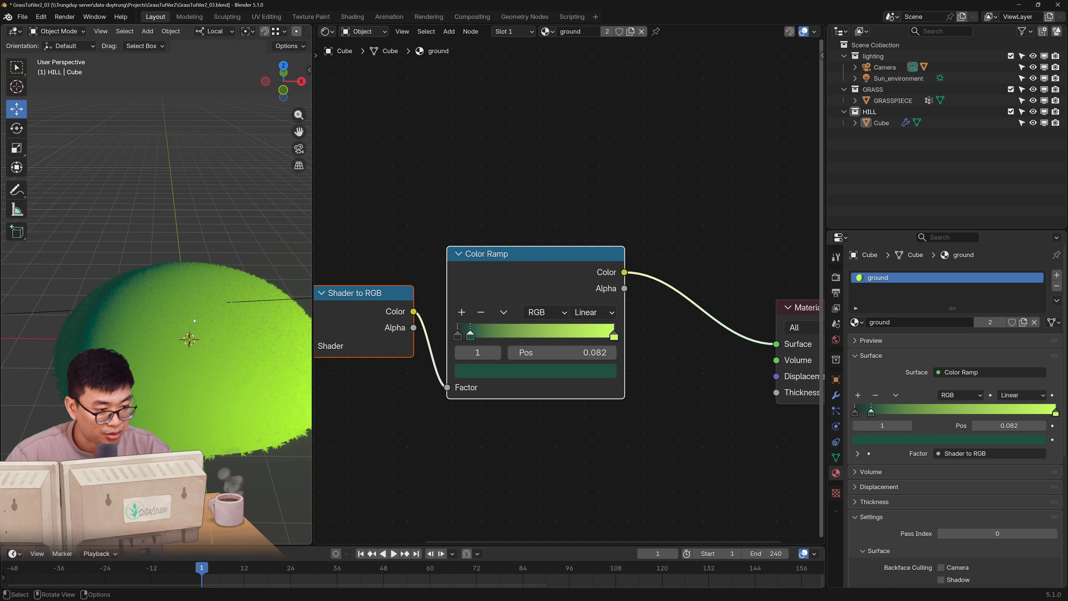
scroll(629, 386, down, 3)
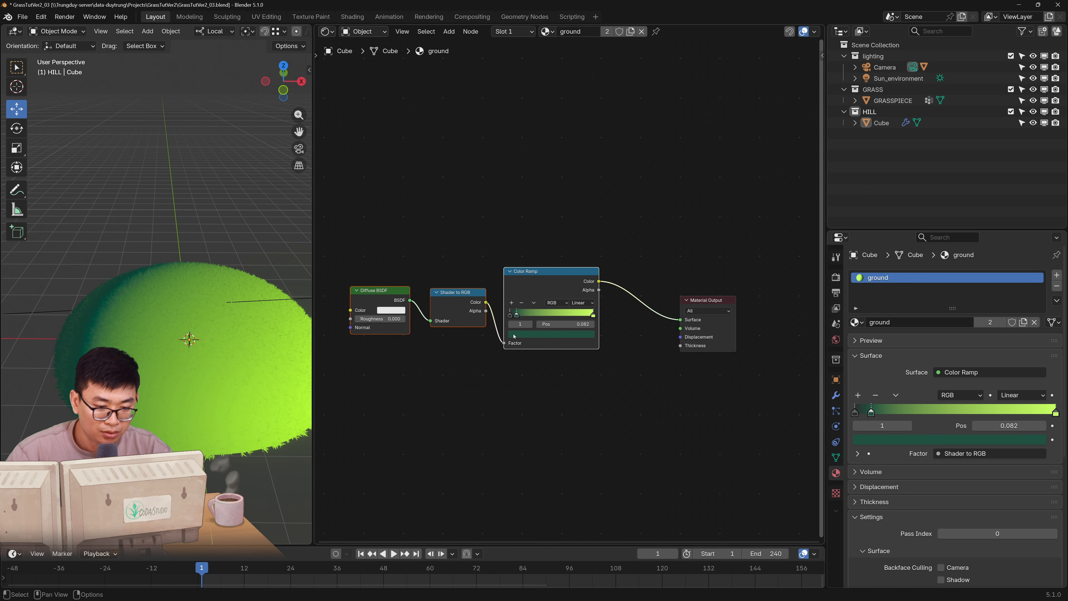
scroll(198, 322, up, 3)
shift+middle_drag(246, 362, 225, 357)
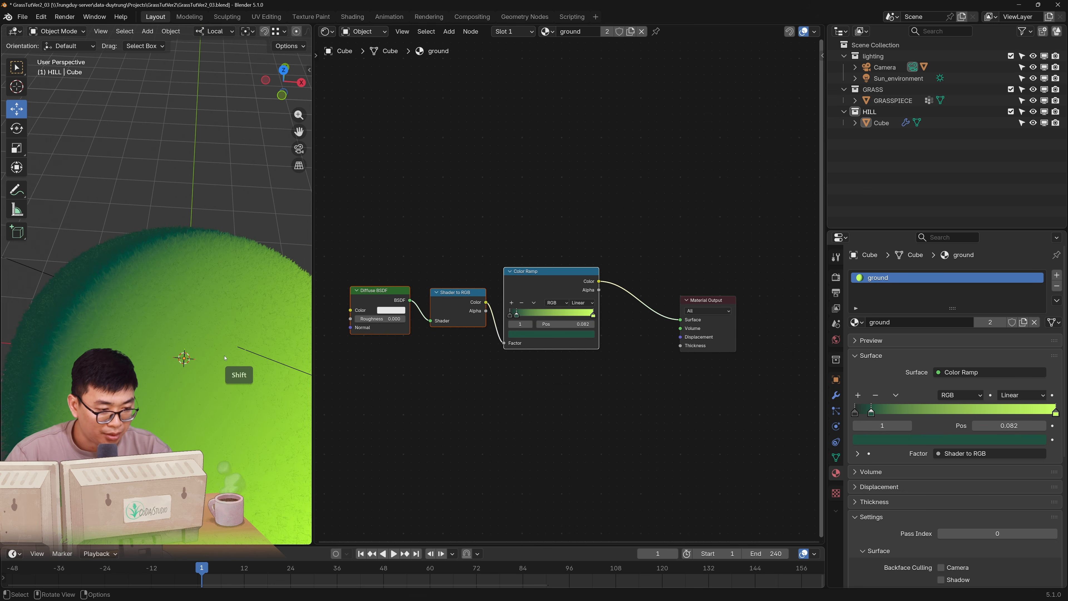
Bring the grass_normal.png image into the ground material as an Image Texture node placed ahead of the Diffuse BSDF
middle_drag(443, 398, 529, 425)
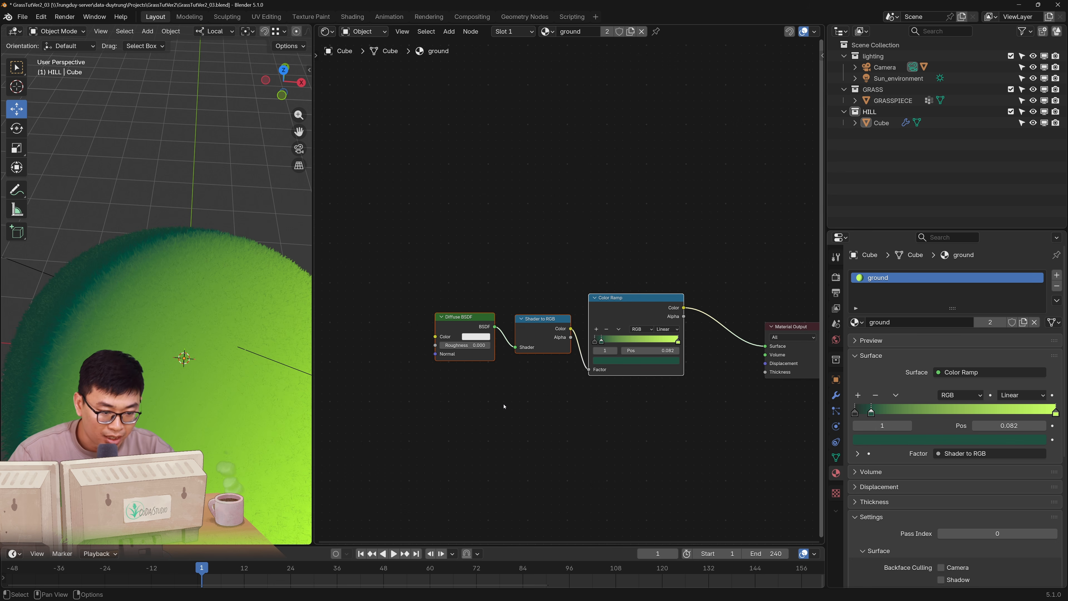
middle_drag(458, 375, 516, 355)
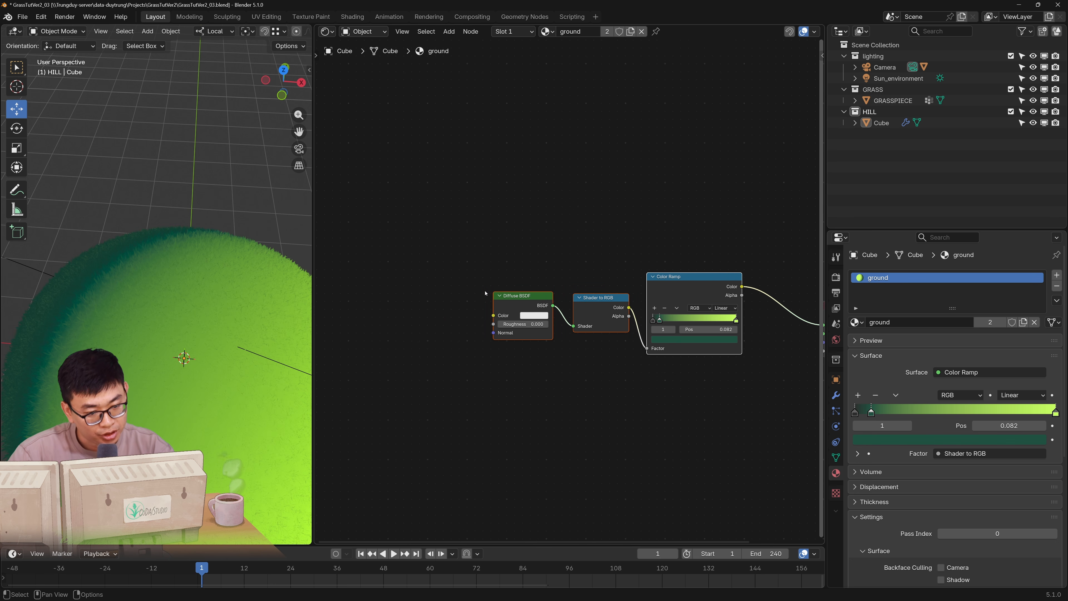
middle_drag(525, 424, 520, 401)
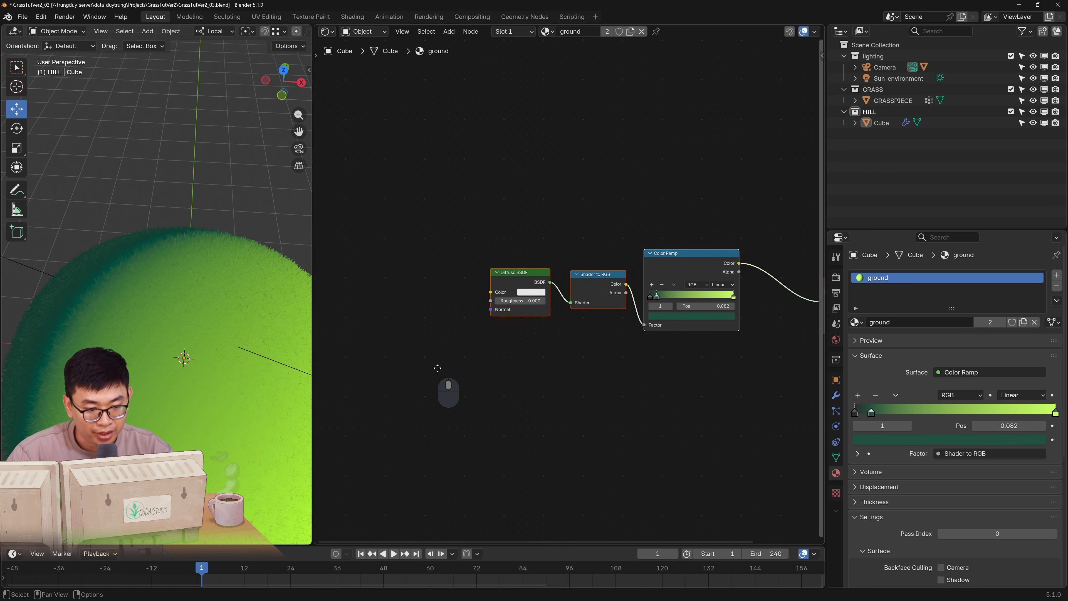
middle_drag(436, 374, 453, 361)
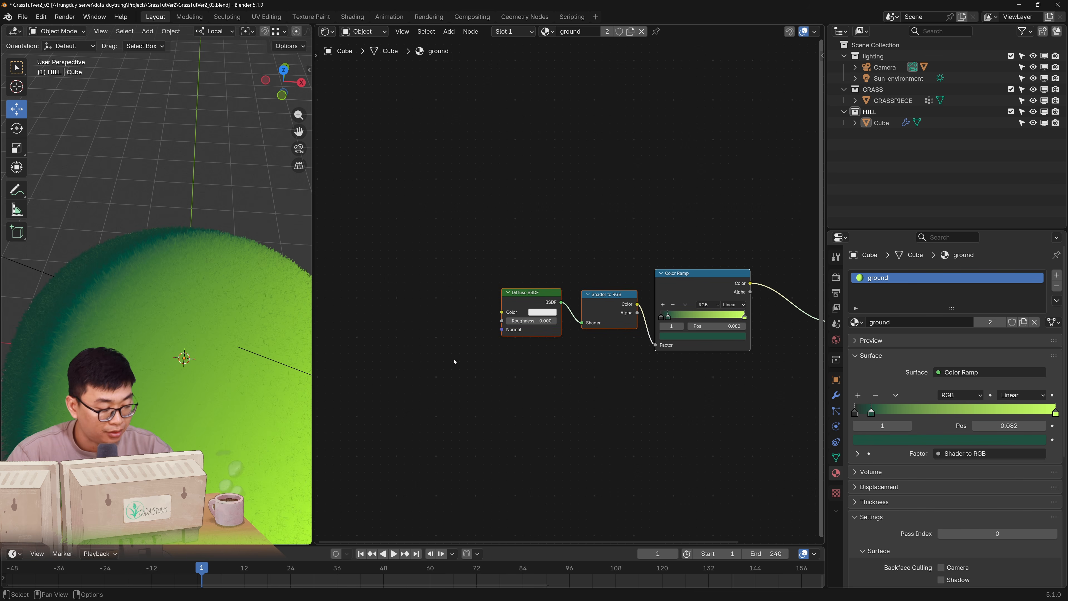
drag(668, 219, 370, 288)
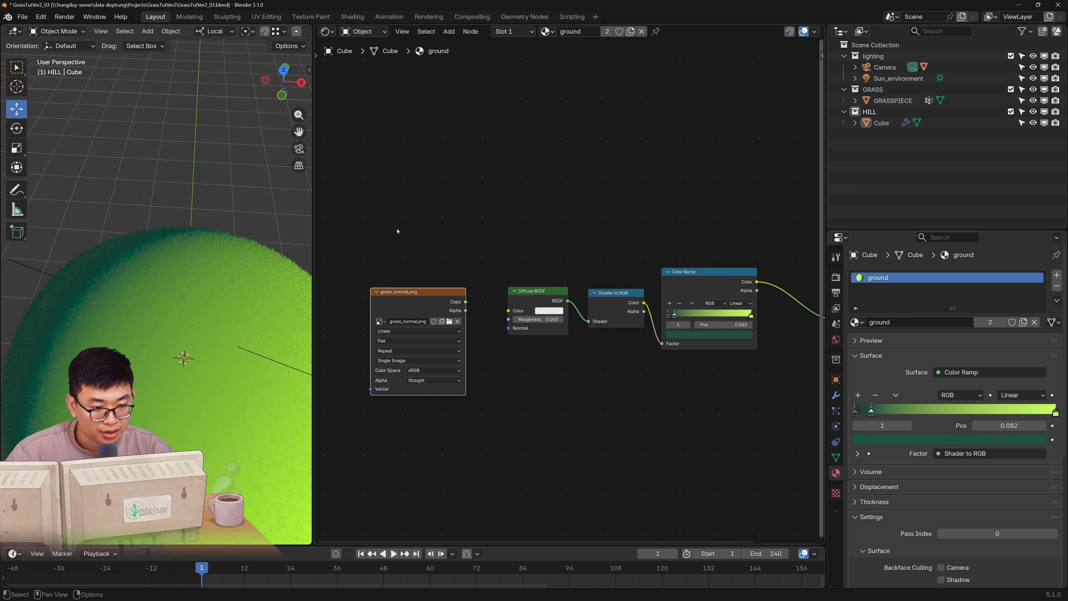
drag(439, 291, 433, 282)
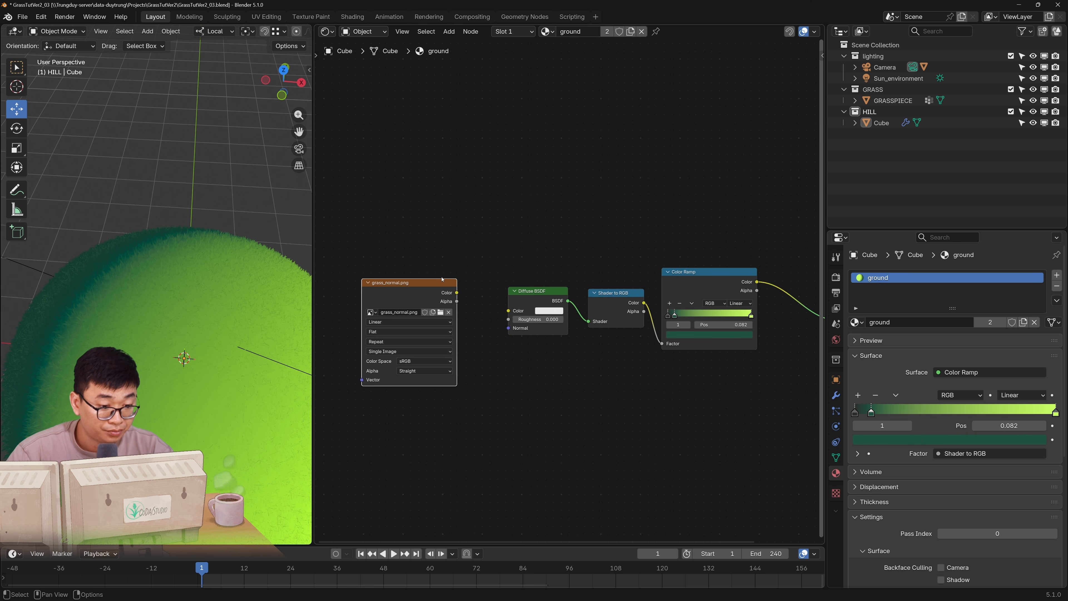
Switch to the bake normal map.blend file and toggle DisplaceMesh's GeometryNodes modifier in the viewport to compare flat and displaced surfaces
key(alt+Tab)
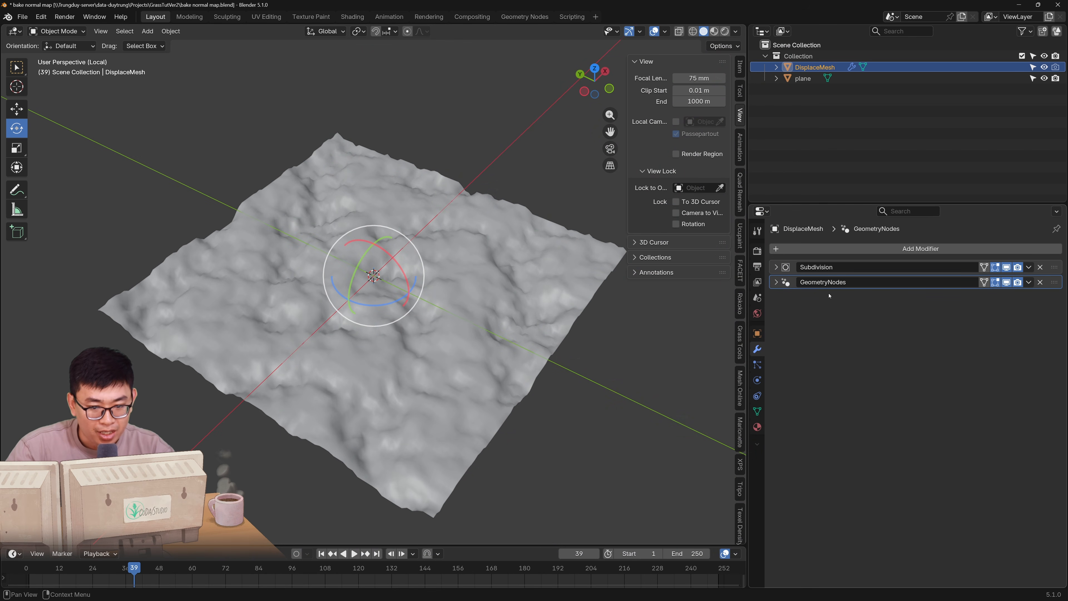
drag(749, 283, 742, 283)
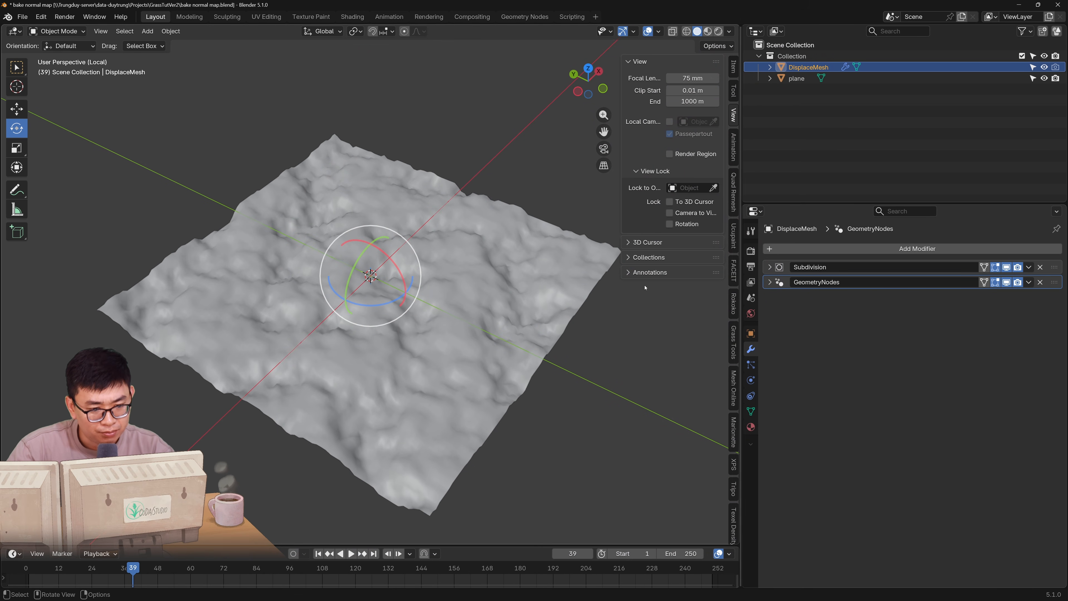
middle_drag(484, 294, 502, 303)
click(1009, 284)
click(1010, 284)
click(1010, 284)
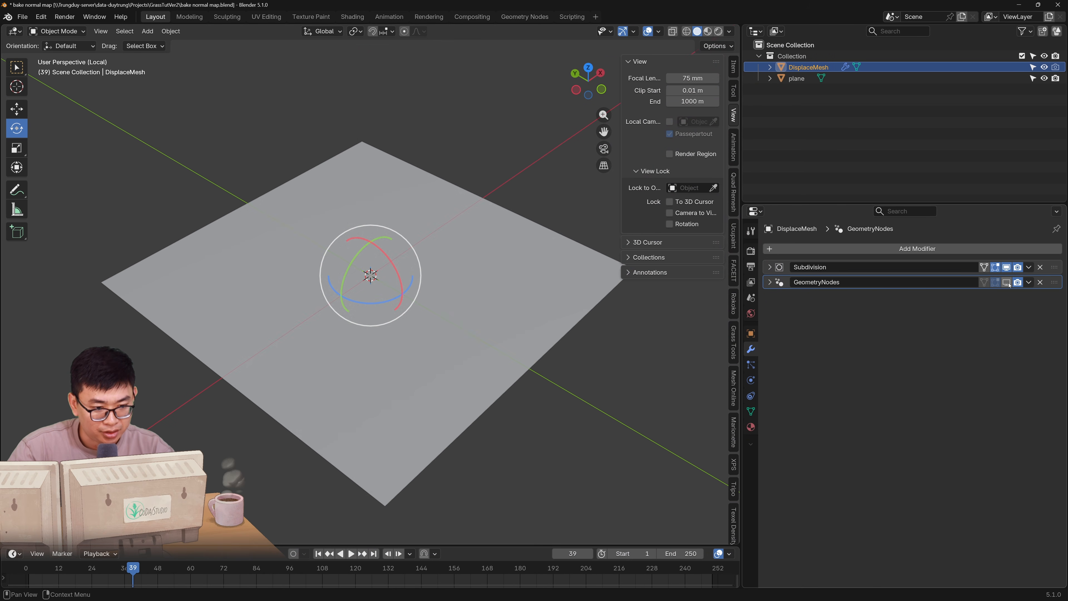
Open DisplaceMesh's node tree in a maximized Geometry Node Editor to examine the displacement setup
click(15, 31)
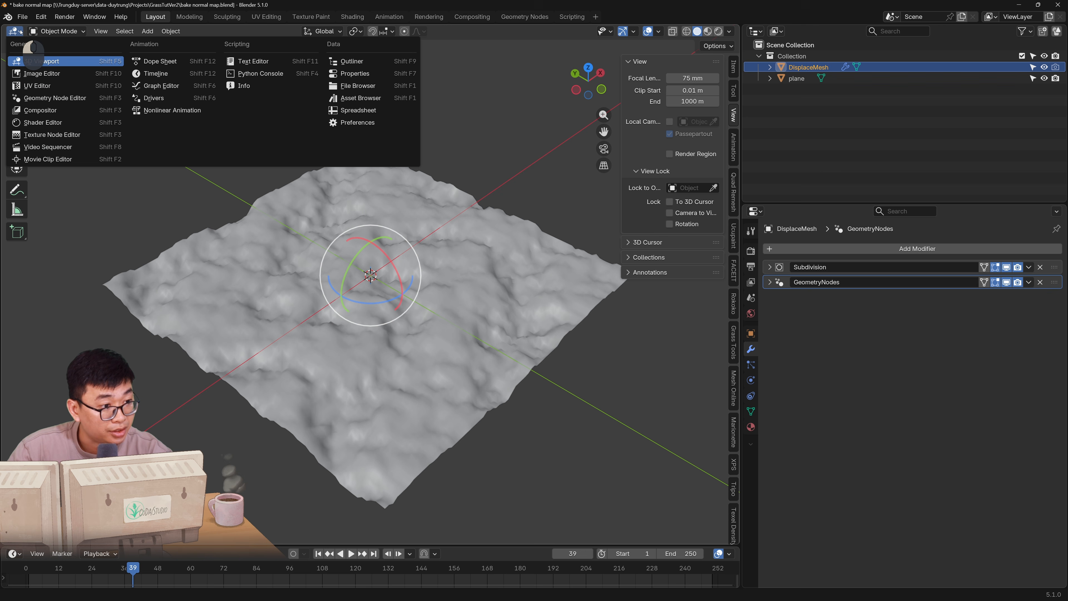
click(55, 97)
drag(468, 226, 380, 353)
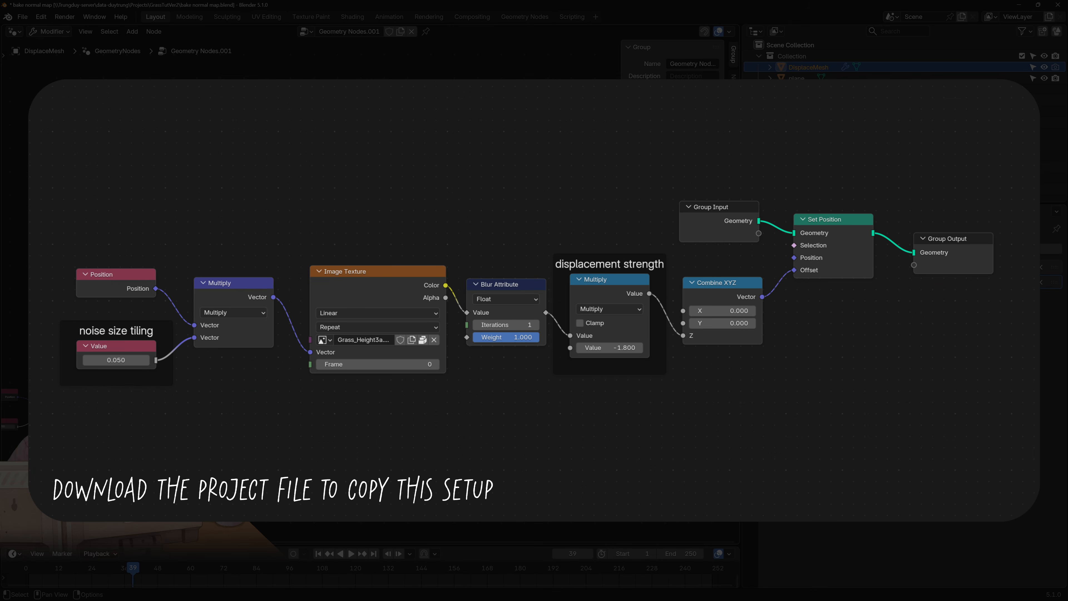
key(ctrl+space)
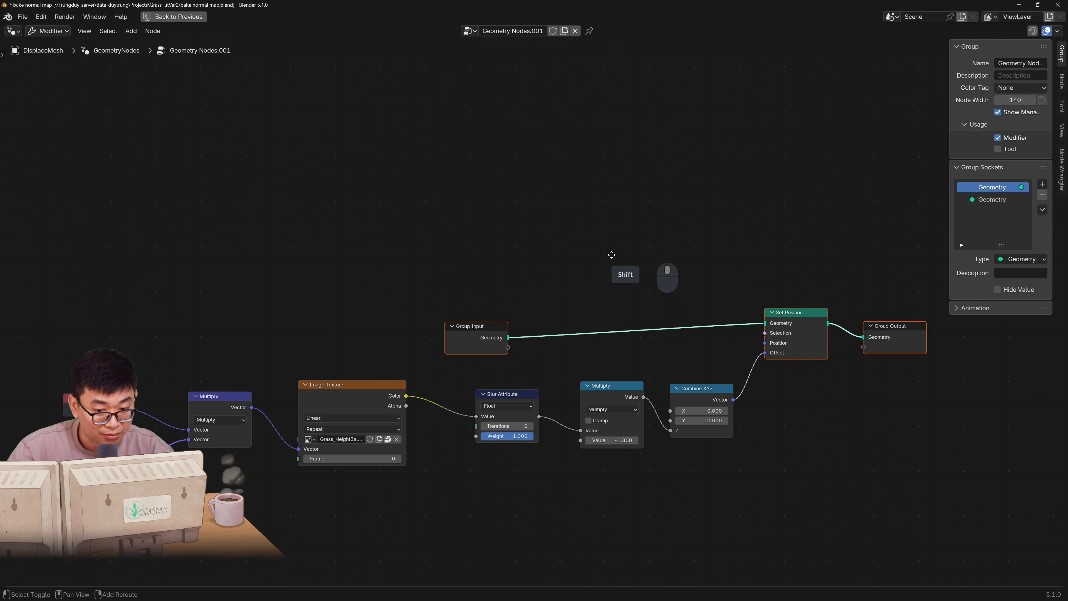
Change the Geometry Node Editor back to a 3D viewport and restore the full layout with DisplaceMesh in view
click(15, 30)
click(42, 45)
key(ctrl+space)
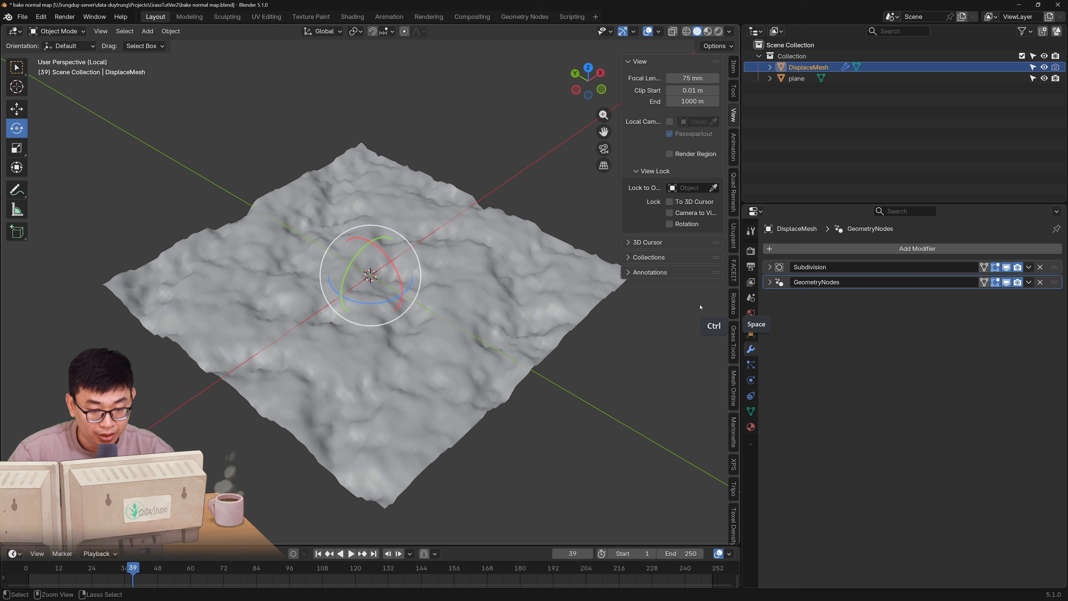
Try displacing DisplaceMesh with GeometryNodes hidden in the viewport, using a Displace modifier with a new Clouds texture
click(1006, 281)
click(897, 250)
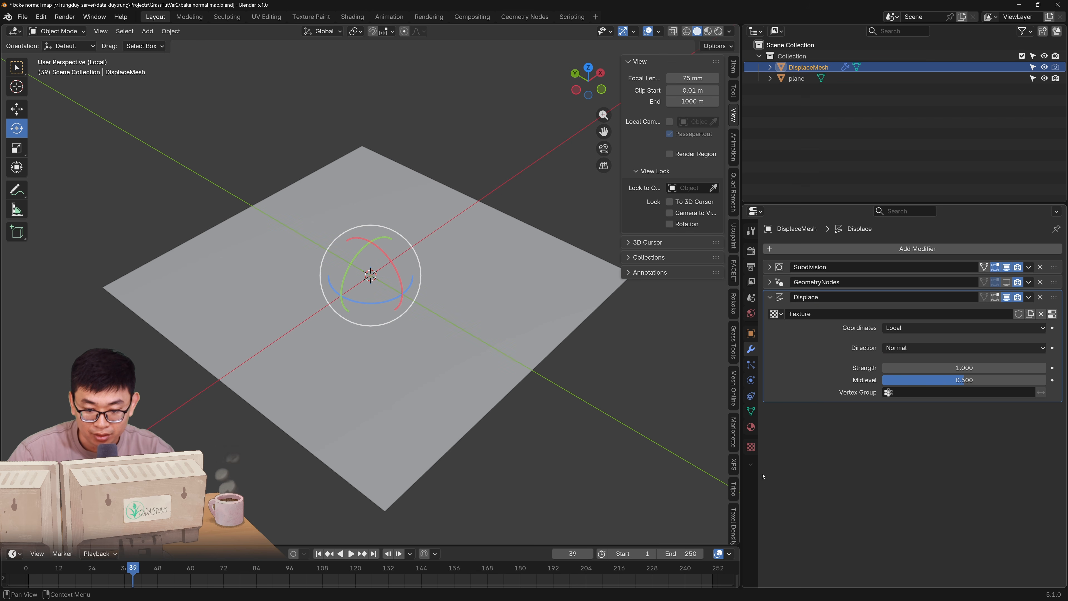
click(750, 446)
click(856, 281)
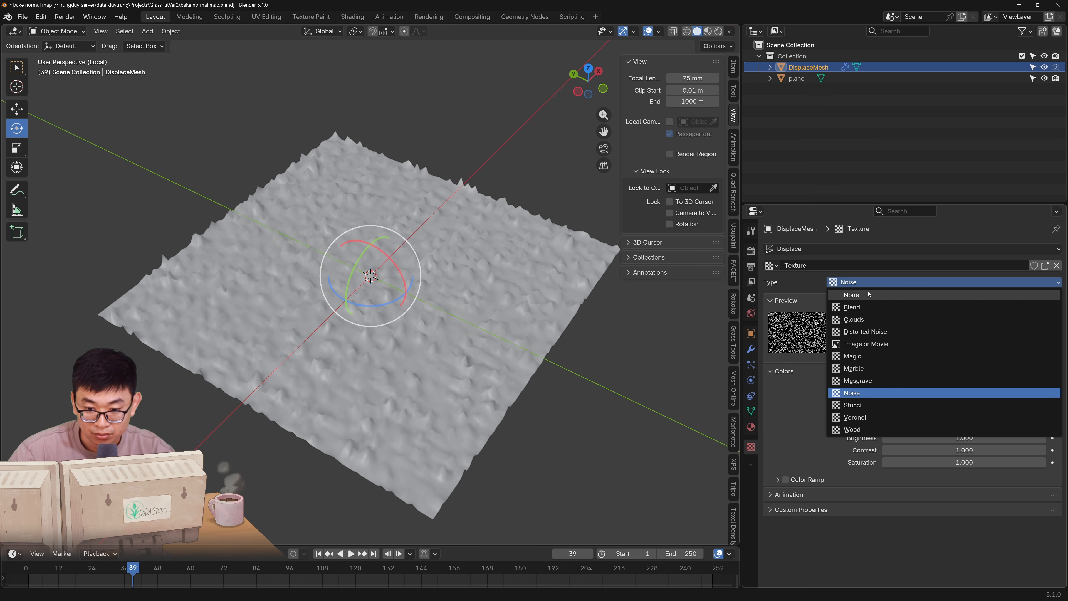
click(855, 320)
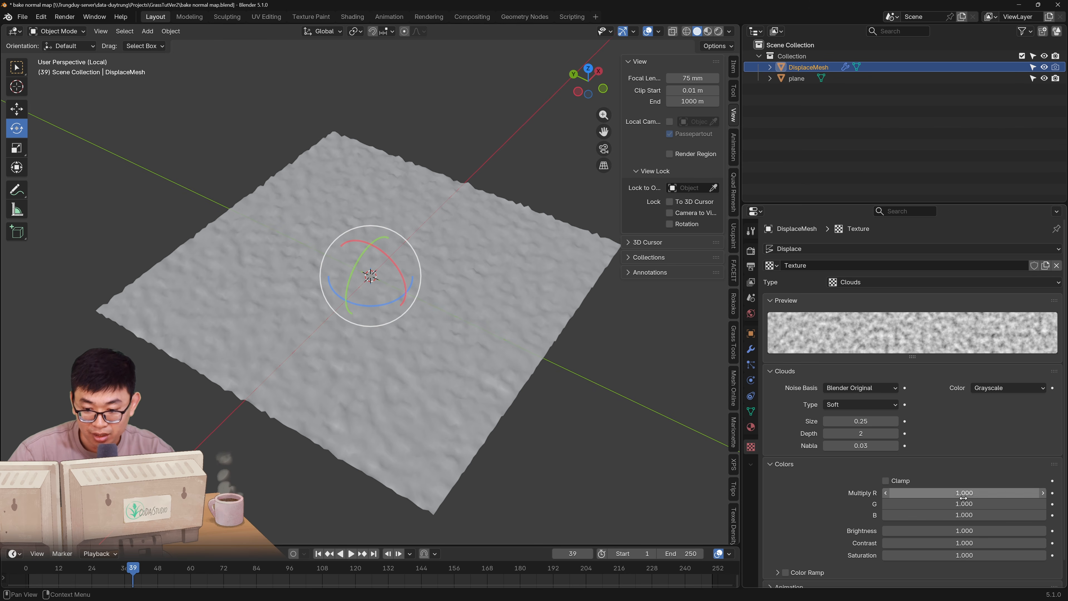
Set the Clouds texture size to 2 and the Displace strength to 2.1, and inspect the surface from a lower angle
drag(849, 421, 871, 422)
click(850, 421)
text(2)
key(Return)
click(751, 349)
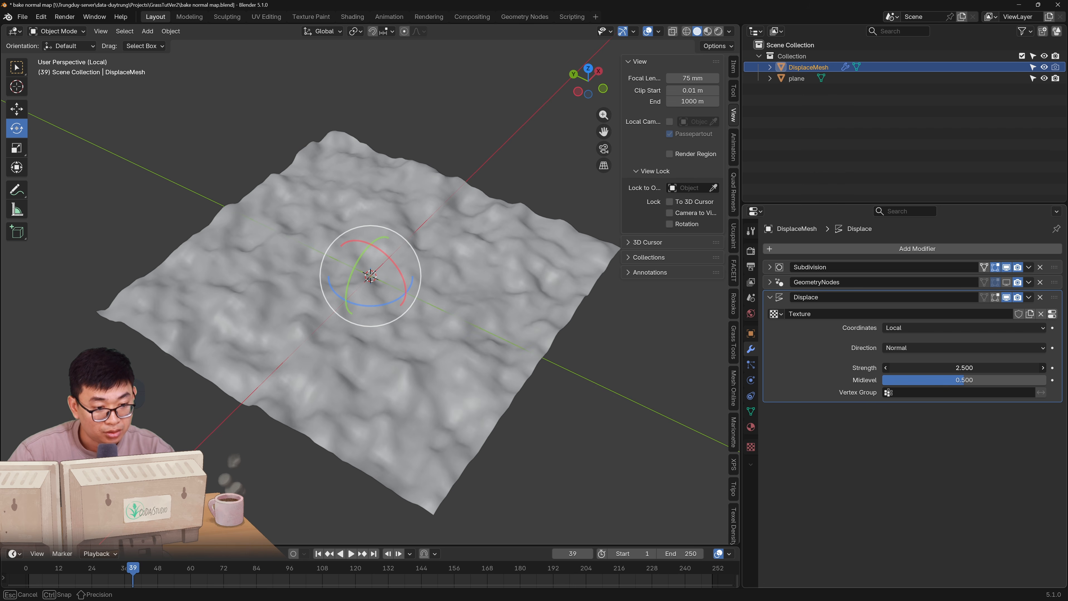
middle_drag(562, 373, 568, 345)
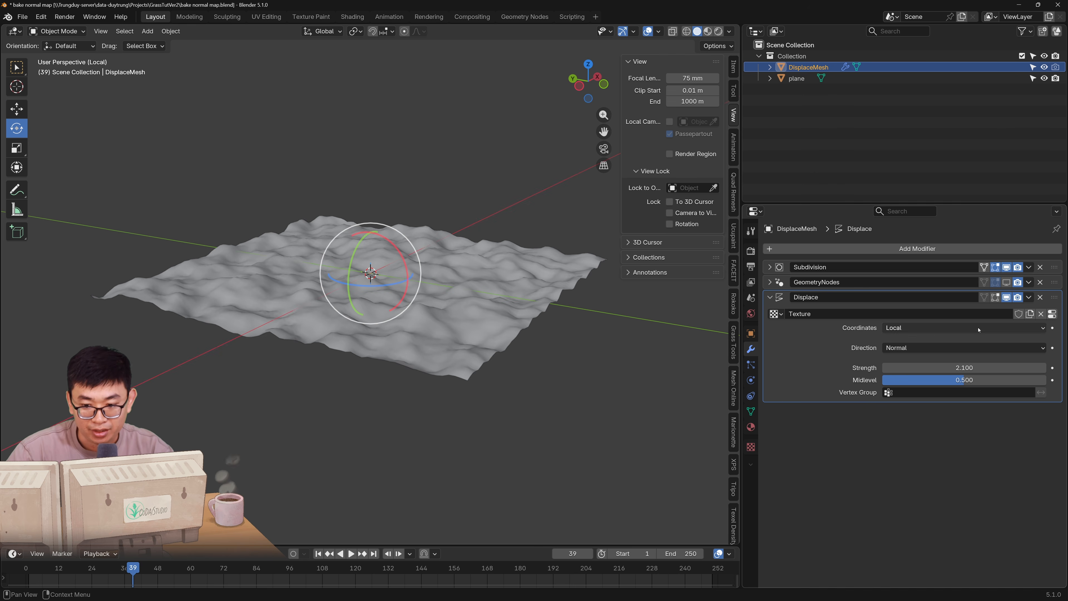
Remove the Displace modifier, show GeometryNodes in the viewport again, leave local view and select plane
click(1039, 297)
key(KP_Divide)
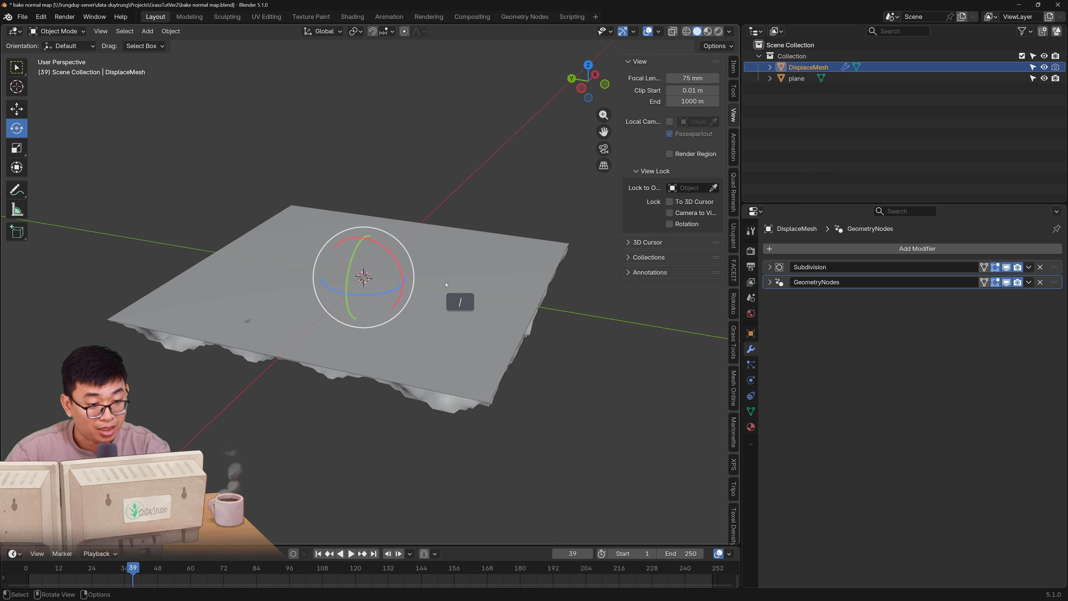
click(453, 300)
middle_drag(461, 406, 450, 398)
Set the render engine to Cycles and expand the Bake settings
click(750, 251)
click(913, 248)
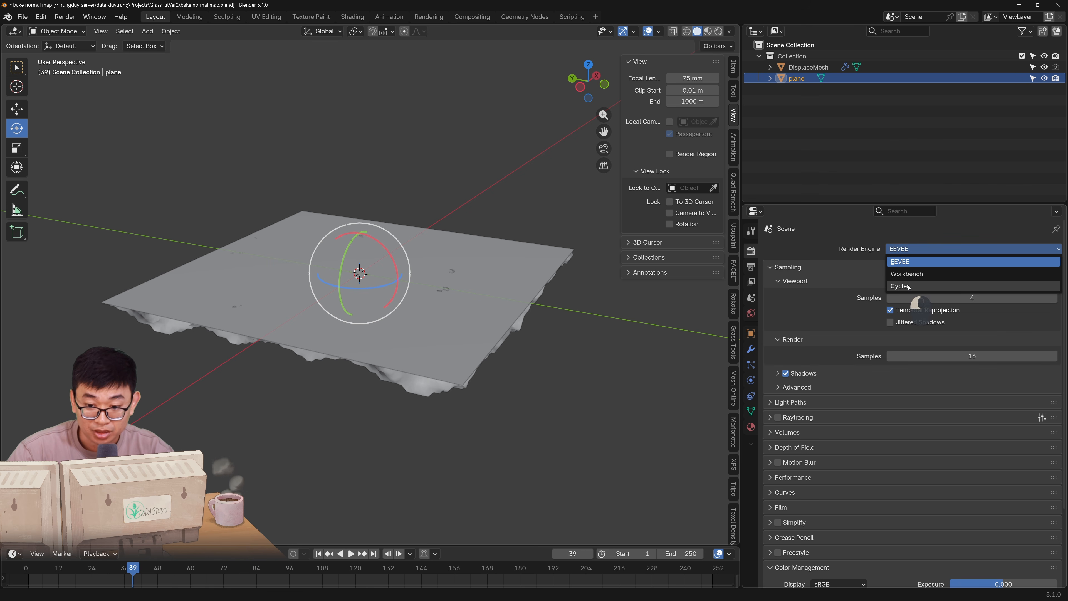
click(904, 286)
scroll(841, 383, down, 3)
click(782, 539)
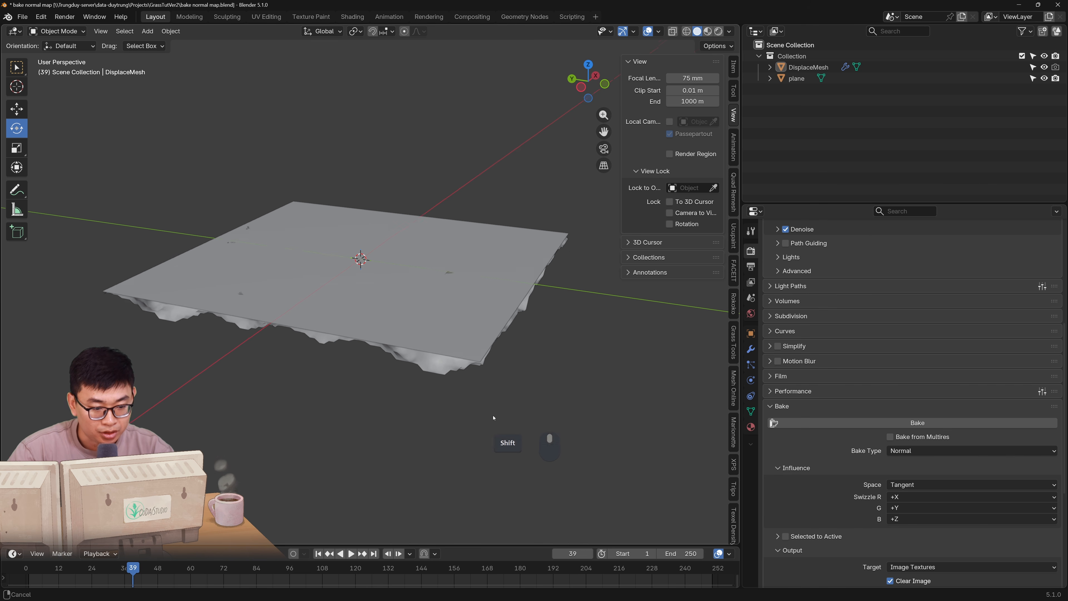
Select DisplaceMesh first and add plane to the selection as the active object
scroll(487, 415, up, 2)
click(487, 415)
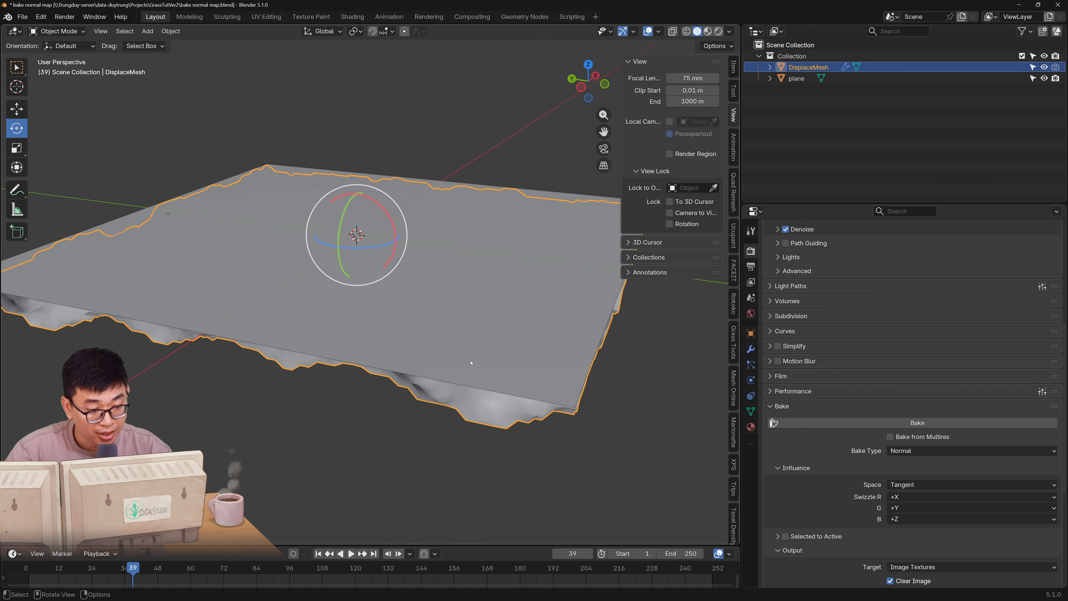
key(shift)
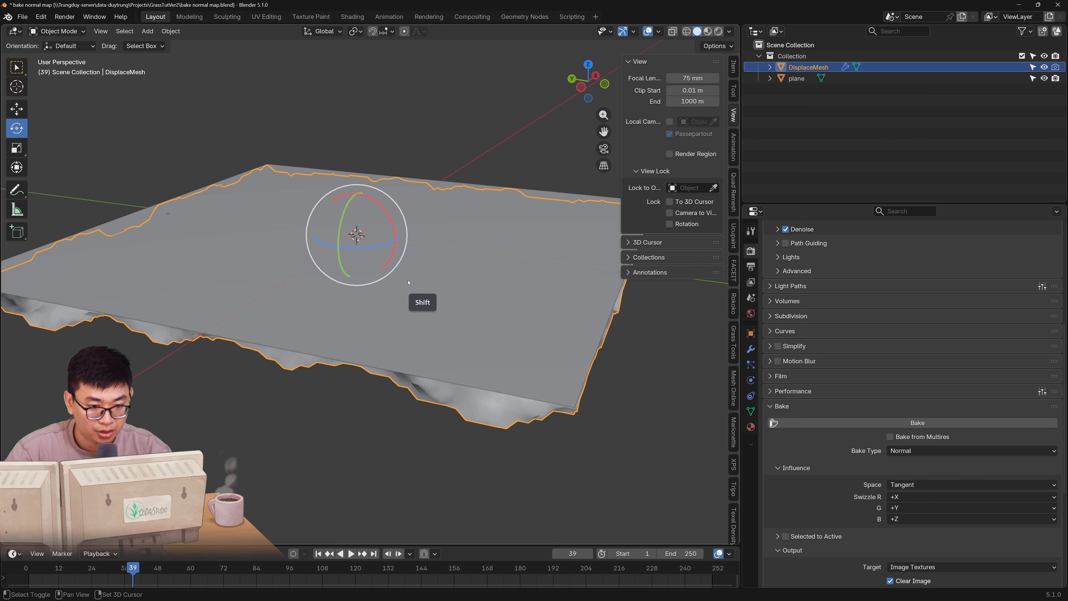
shift+click(486, 296)
Keep the bake type at Normal with Image Textures as the target, and enable Selected to Active
scroll(928, 386, down, 4)
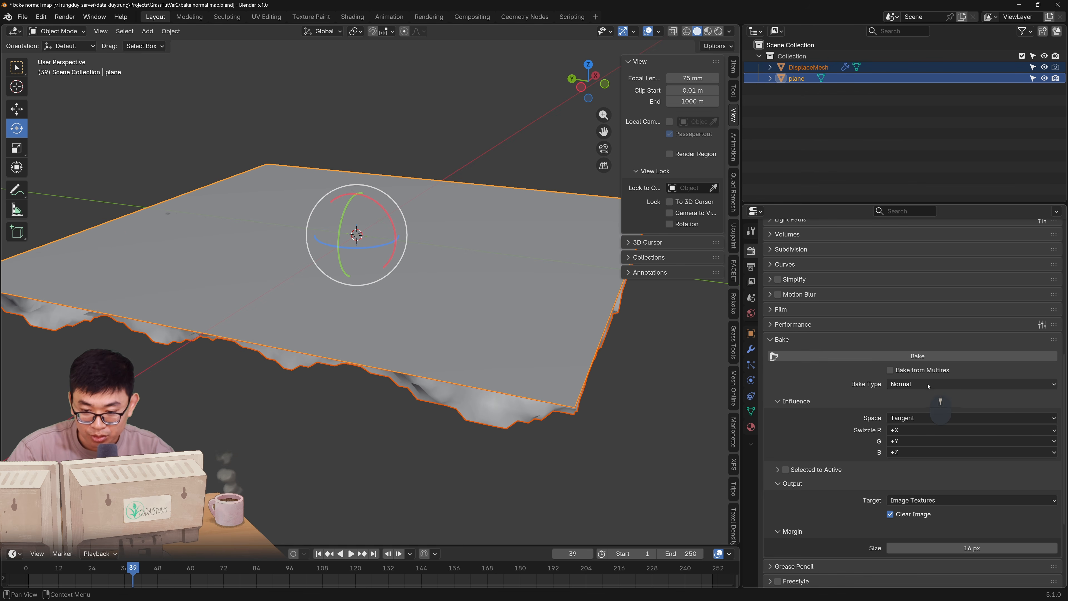
click(928, 386)
scroll(784, 430, down, 2)
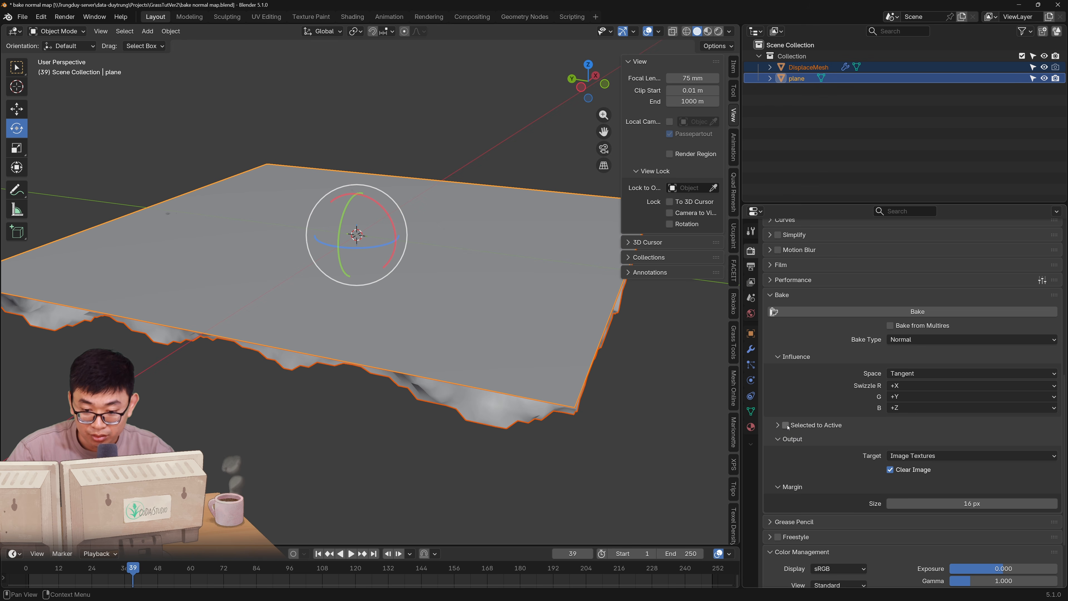
click(927, 455)
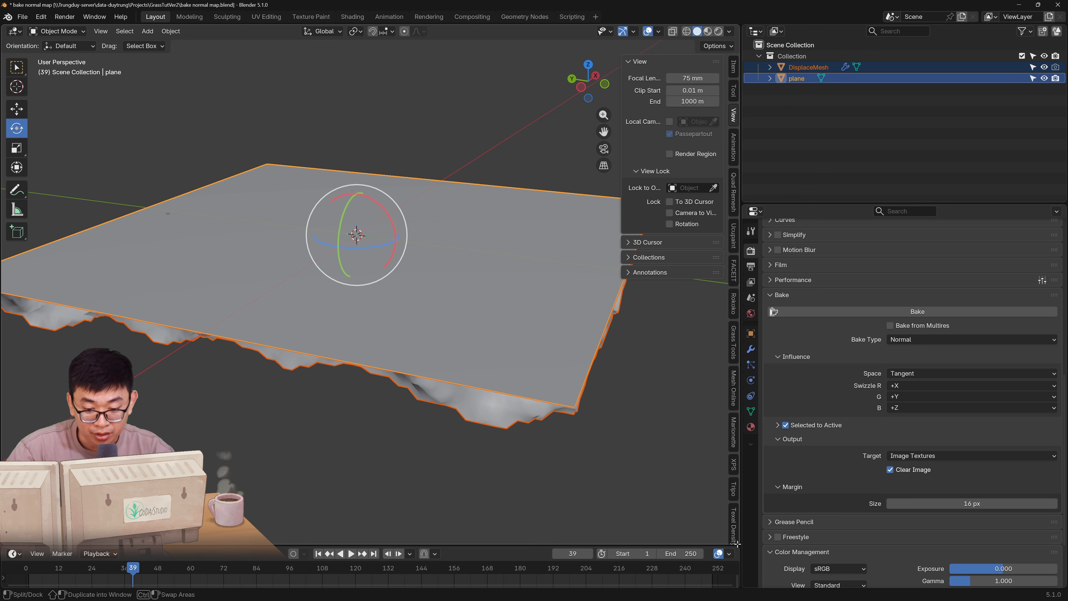
Split off a Shader Editor beside the viewport and add an Image Texture node to plane's material
drag(736, 542, 500, 504)
click(510, 31)
click(530, 145)
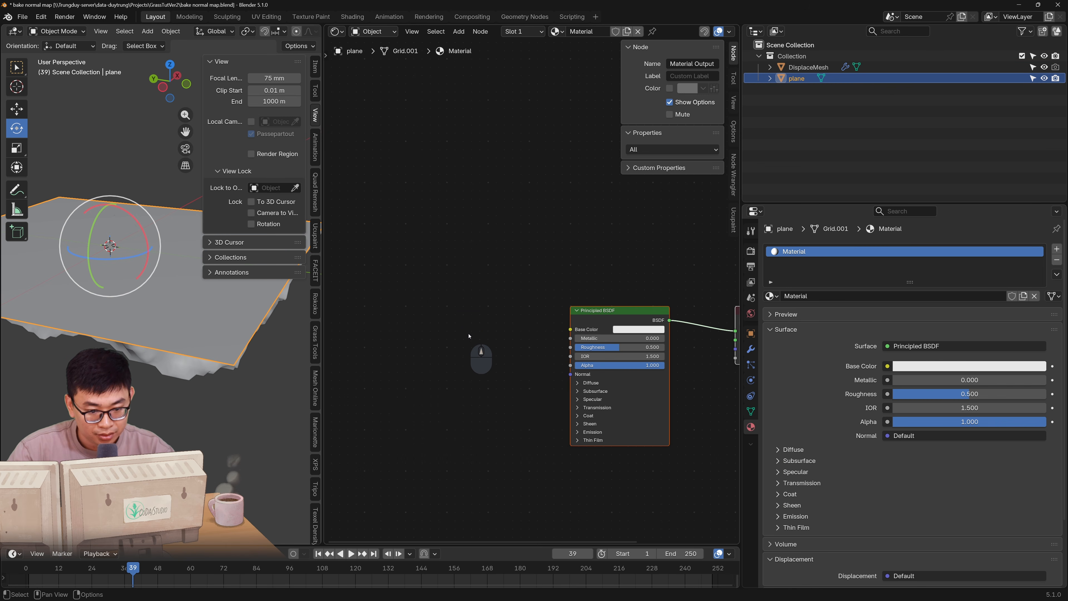
key(shift+a)
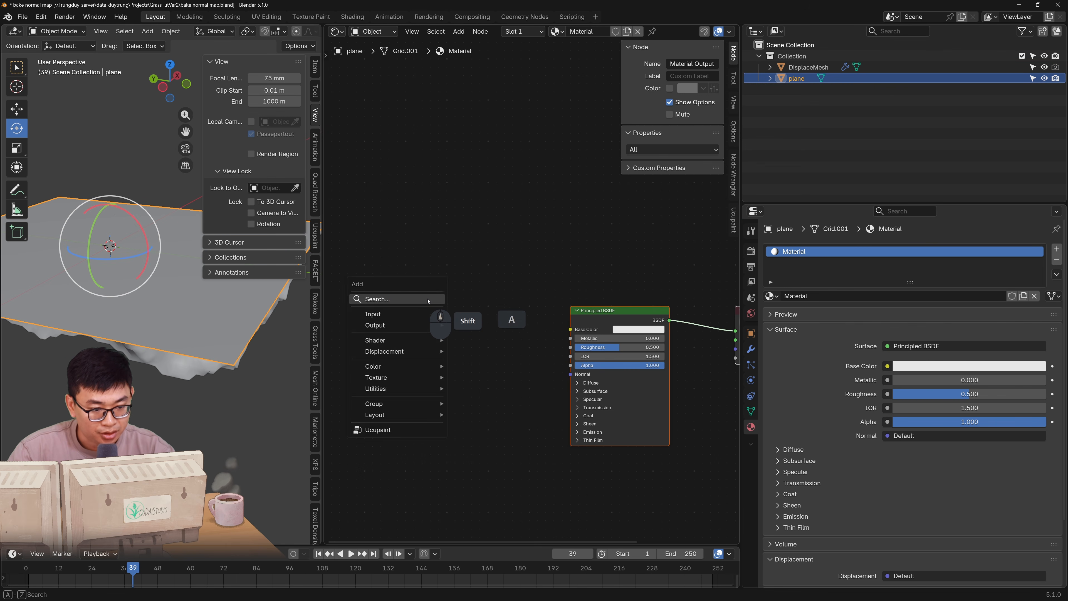
text(image)
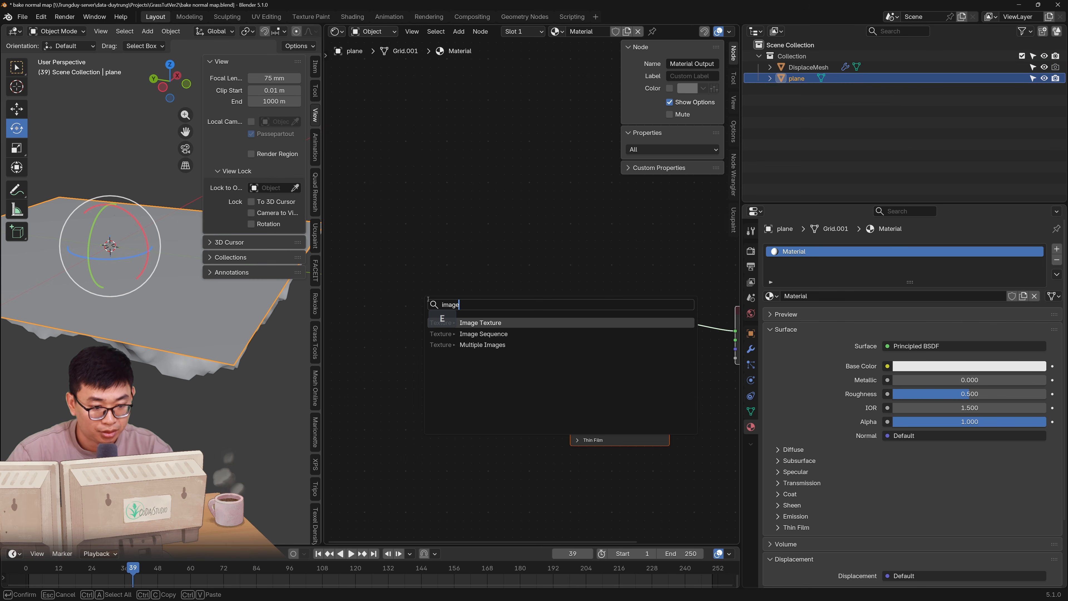
click(475, 323)
click(428, 255)
Create a blank 1024 px image named "grass normal" in the Image Texture node and set its color space to Non-Color
scroll(429, 257, up, 3)
click(441, 295)
click(482, 303)
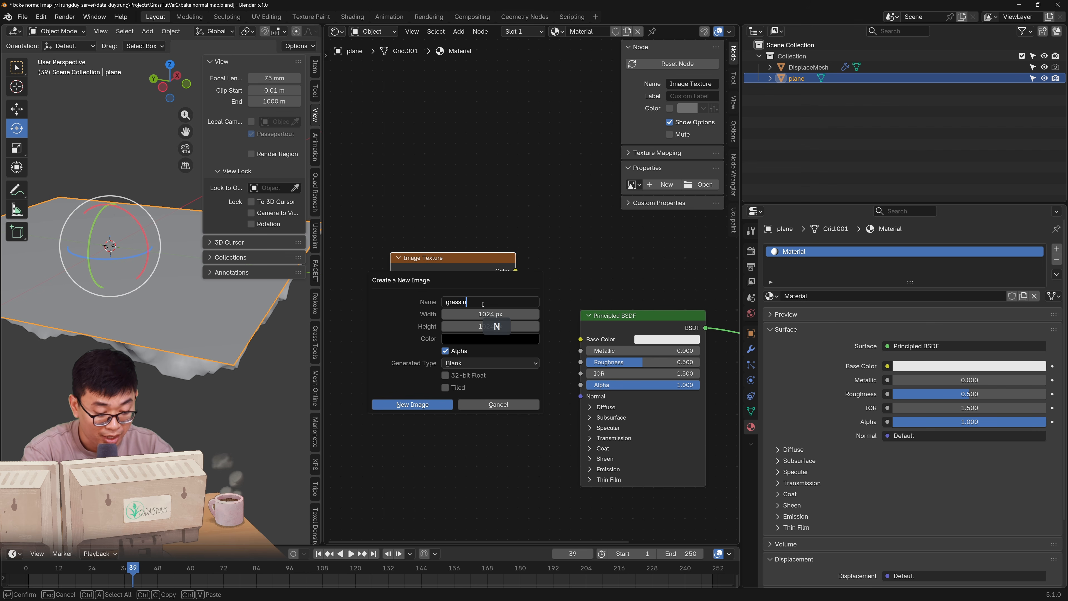
click(408, 404)
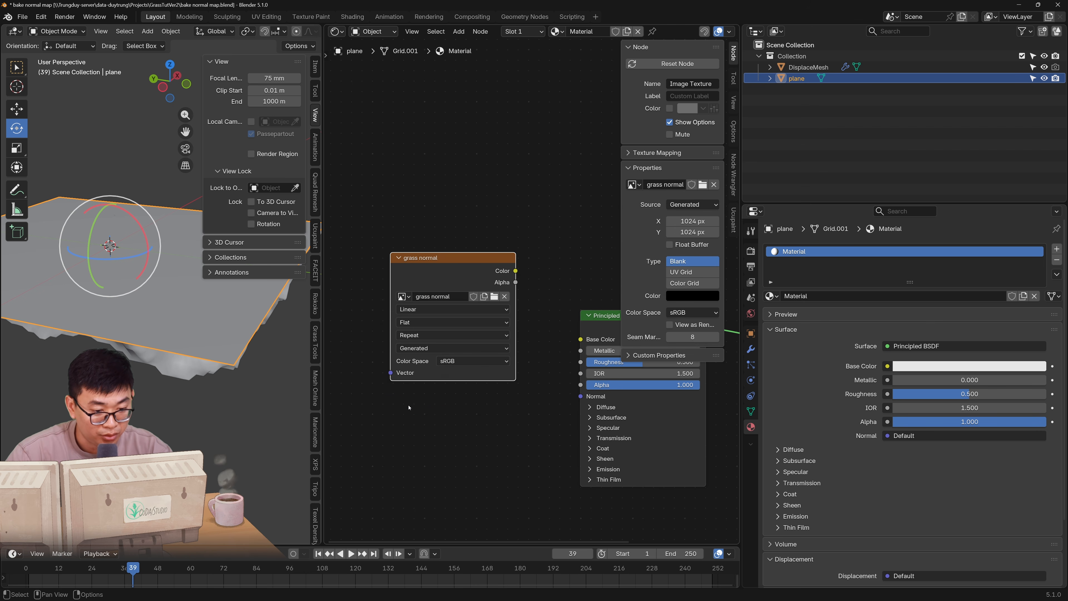
click(460, 362)
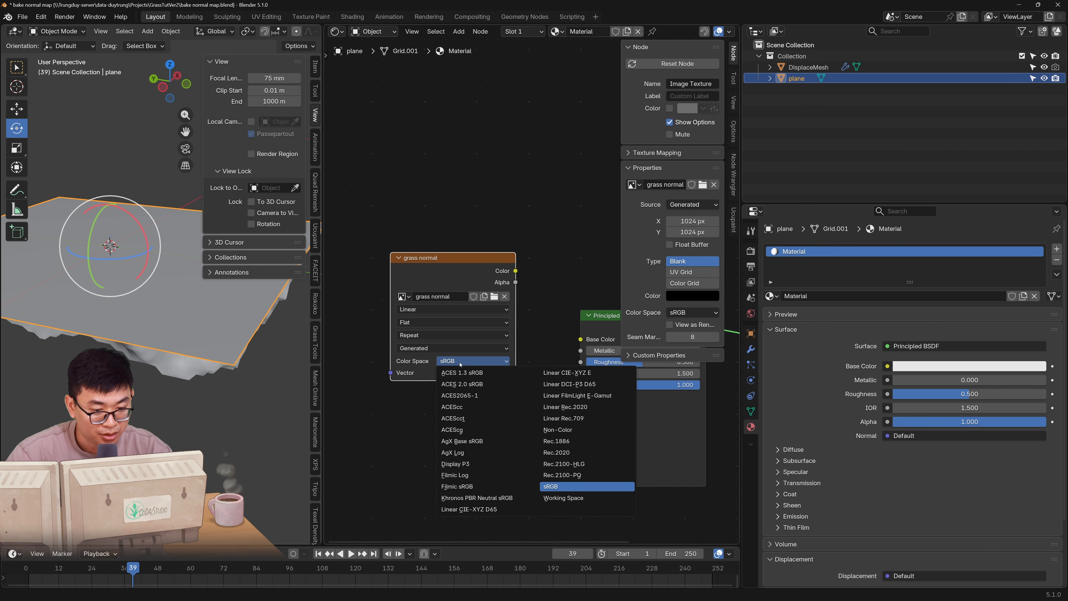
click(557, 430)
Bake DisplaceMesh's normals onto plane with the grass normal image node selected as the bake target
drag(452, 270, 468, 285)
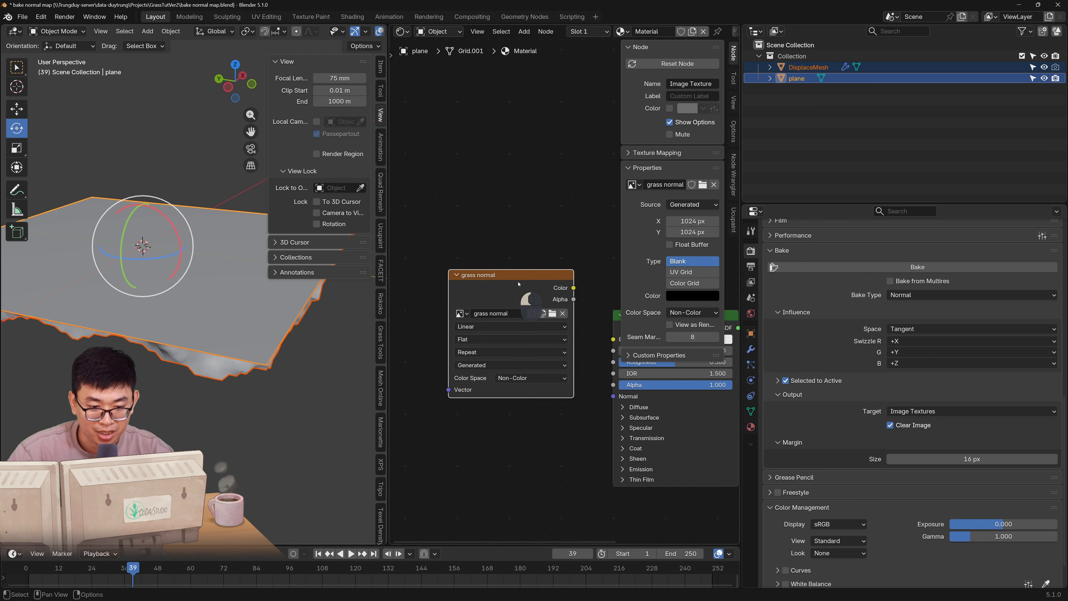
mouse_move(521, 287)
mouse_down()
mouse_move(505, 289)
mouse_move(515, 294)
mouse_up()
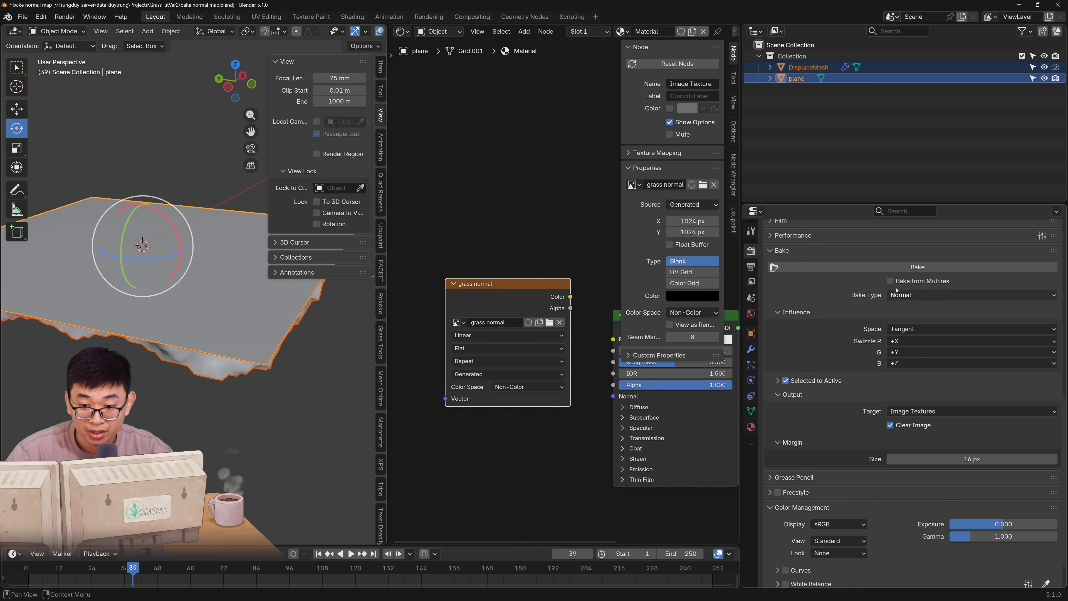
click(908, 267)
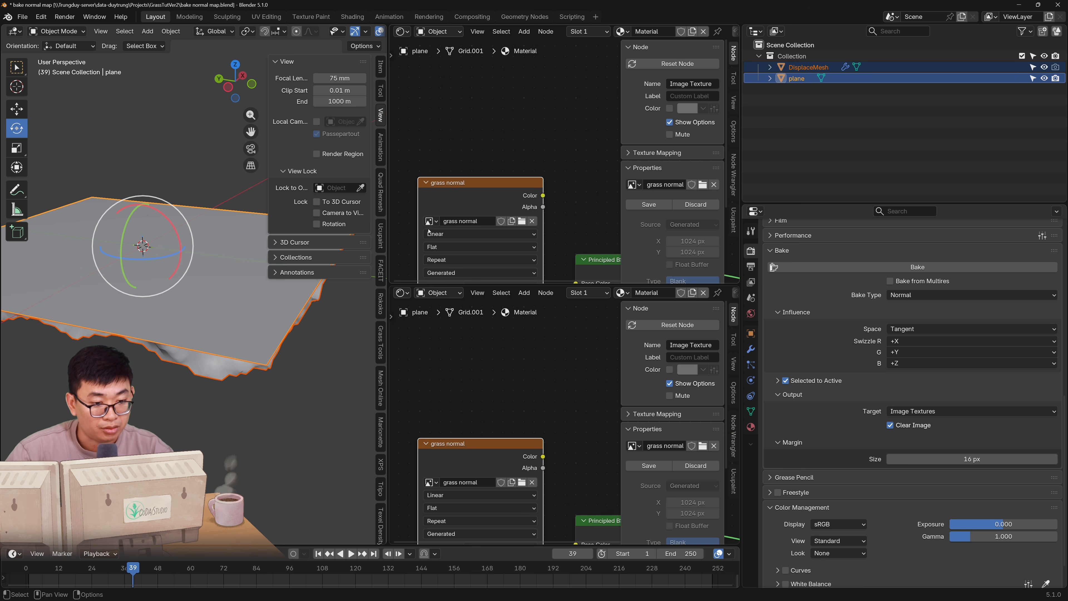
Show the baked grass normal image in an Image Editor above the Shader Editor and open its image commands
click(402, 31)
click(434, 75)
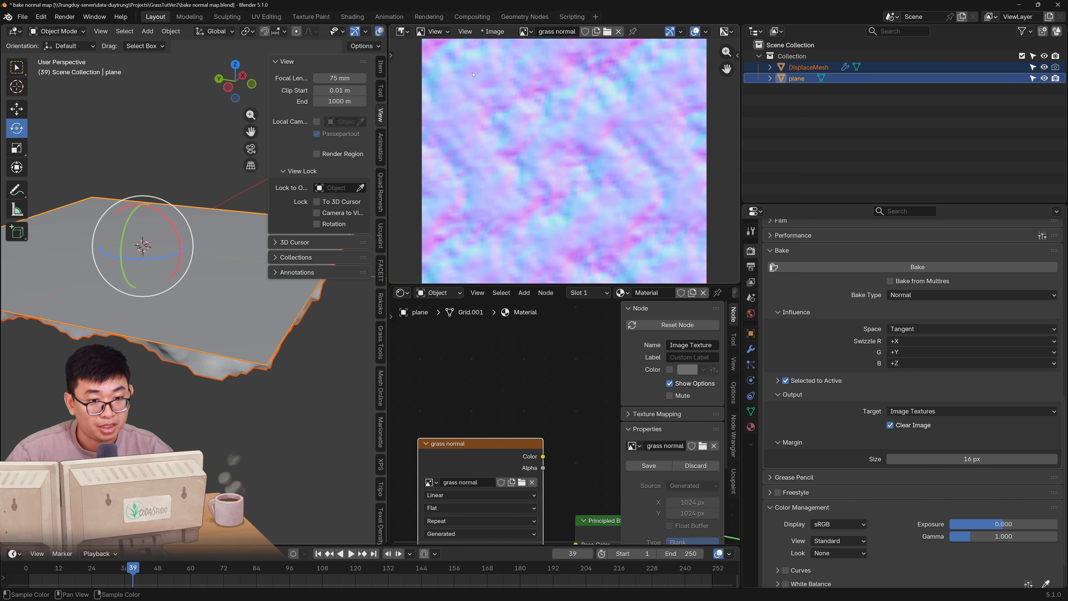
scroll(574, 176, down, 1)
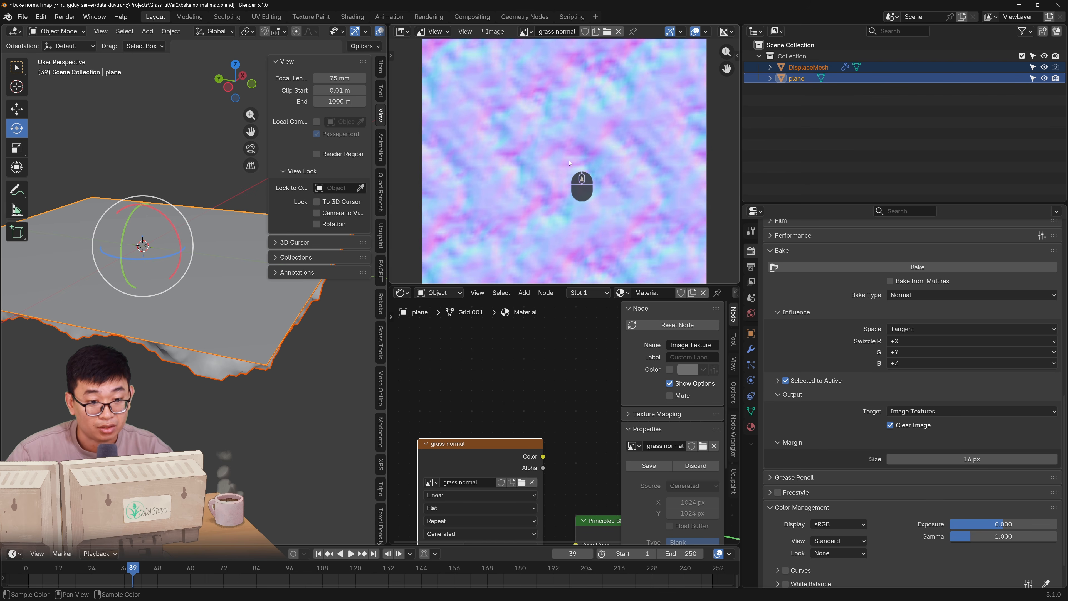
click(493, 31)
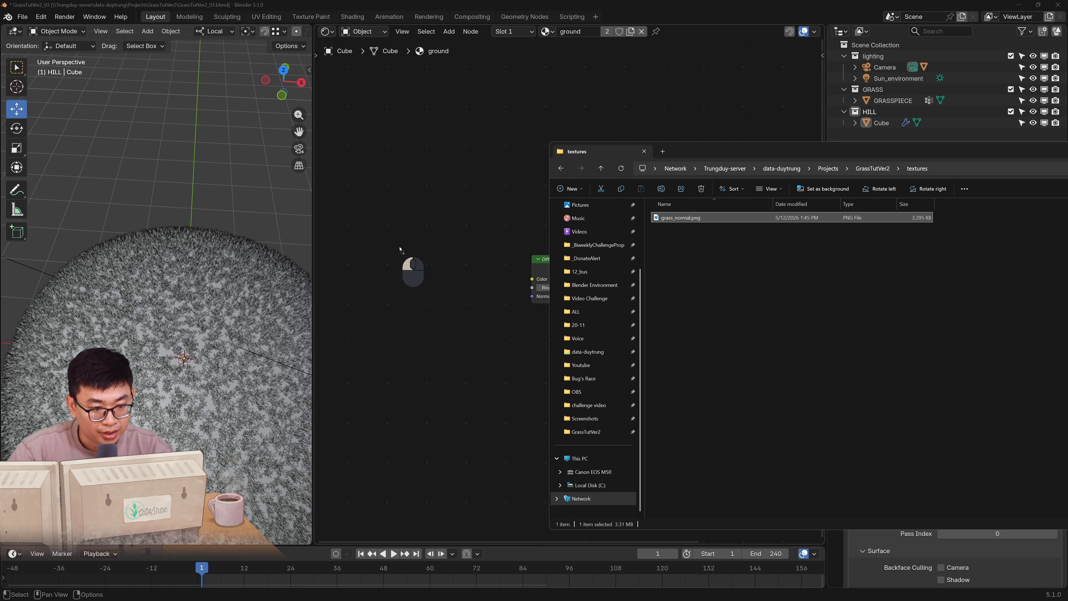
In GrassTutVer2_03, add grass_normal.png from the textures folder ahead of the ground material's Diffuse BSDF and switch the viewport to Rendered shading
drag(399, 249, 402, 250)
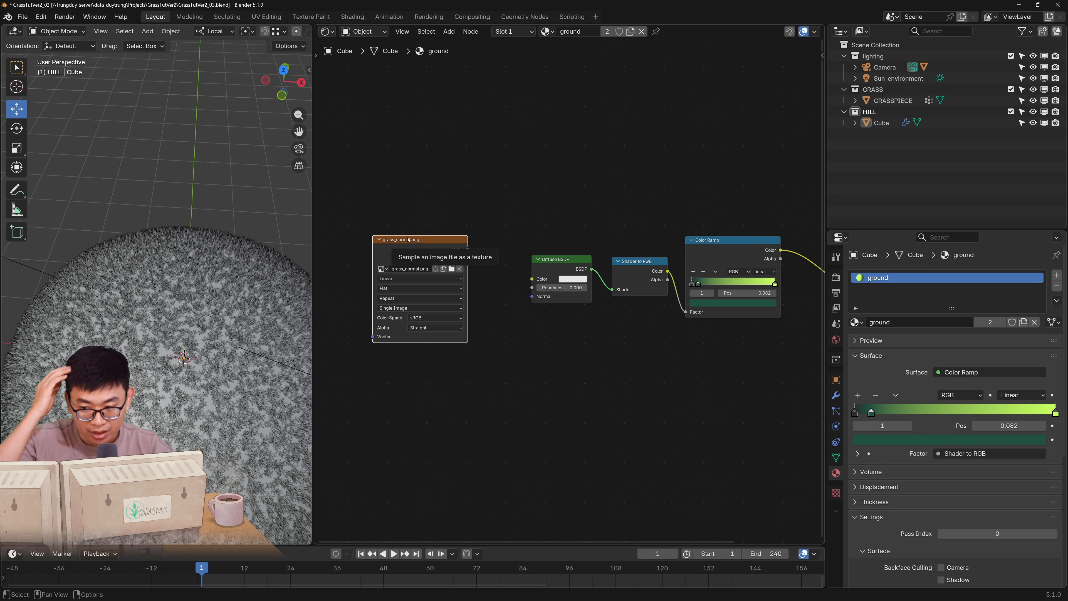
middle_drag(447, 240, 535, 278)
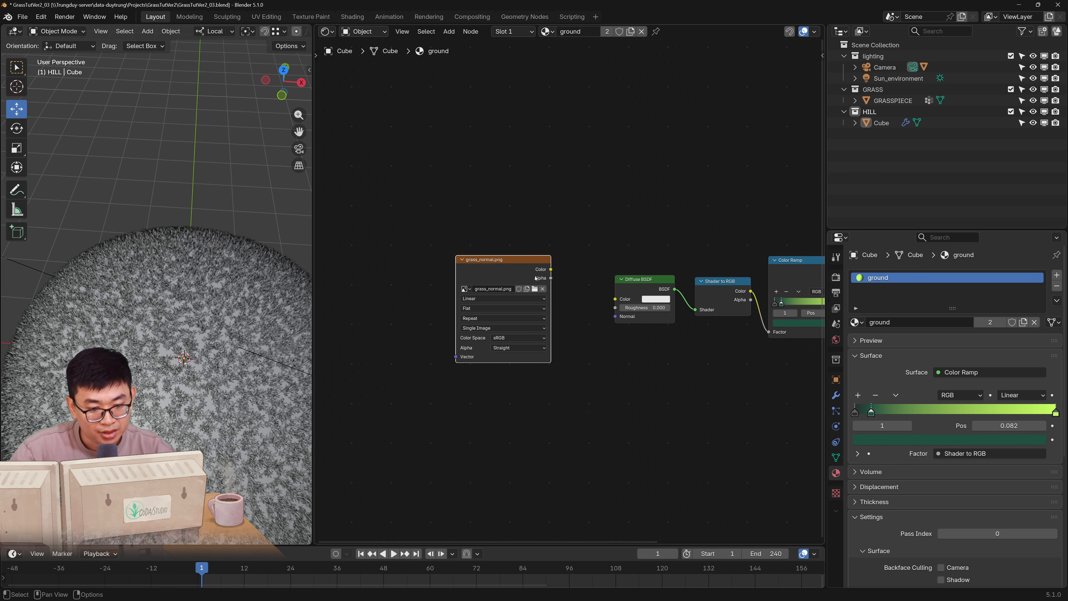
key(z)
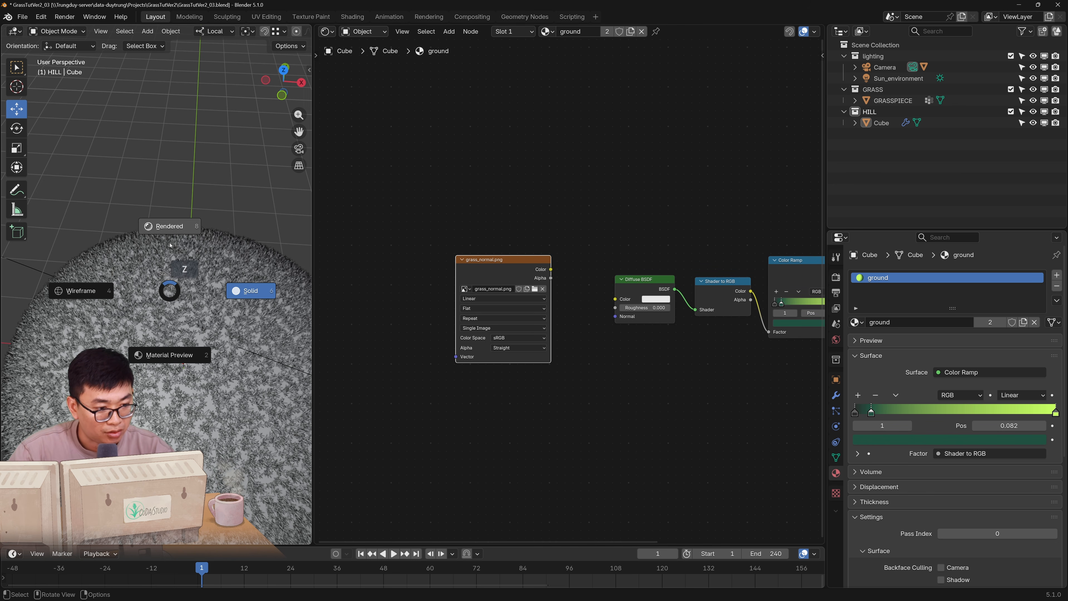
click(250, 286)
scroll(634, 401, up, 3)
middle_drag(618, 387, 679, 385)
drag(533, 267, 425, 282)
Add a Normal Map node between grass_normal.png and the Diffuse BSDF, and set it to World Space
key(shift+a)
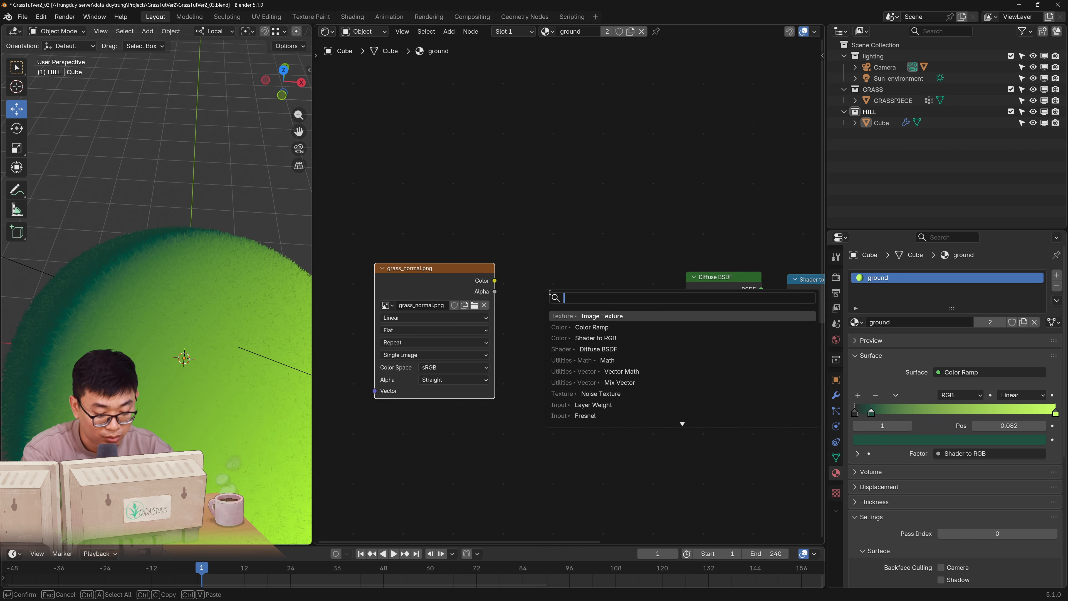
text(norma)
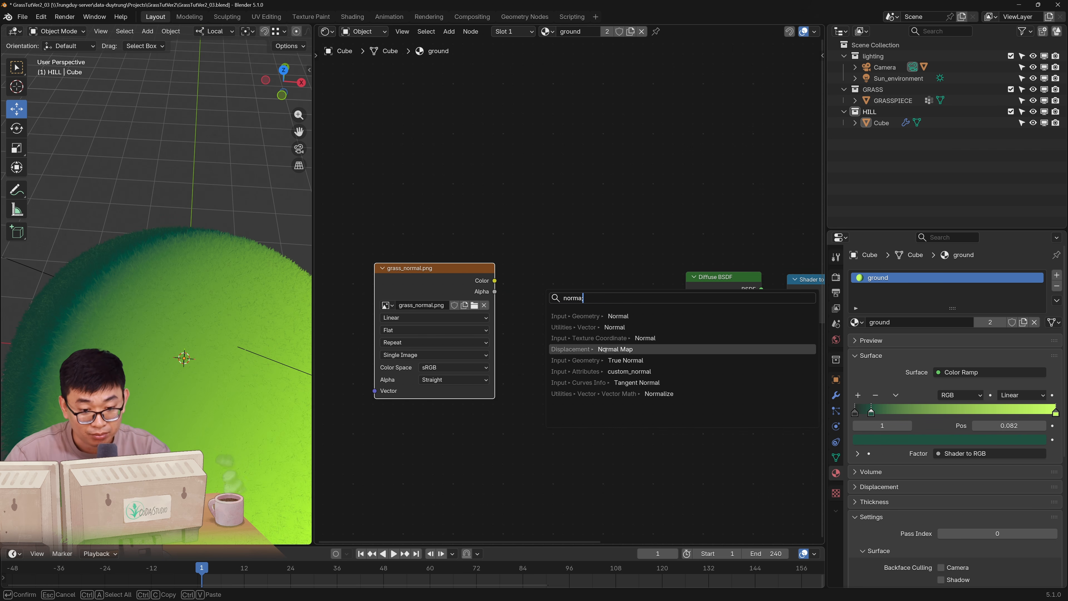
click(607, 349)
click(550, 269)
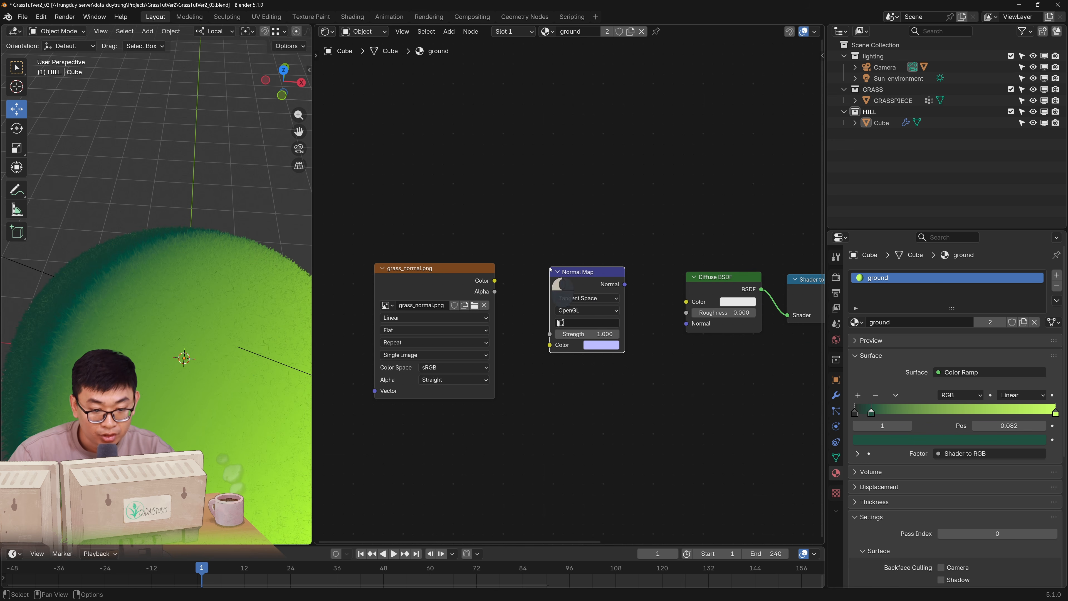
click(594, 298)
click(576, 344)
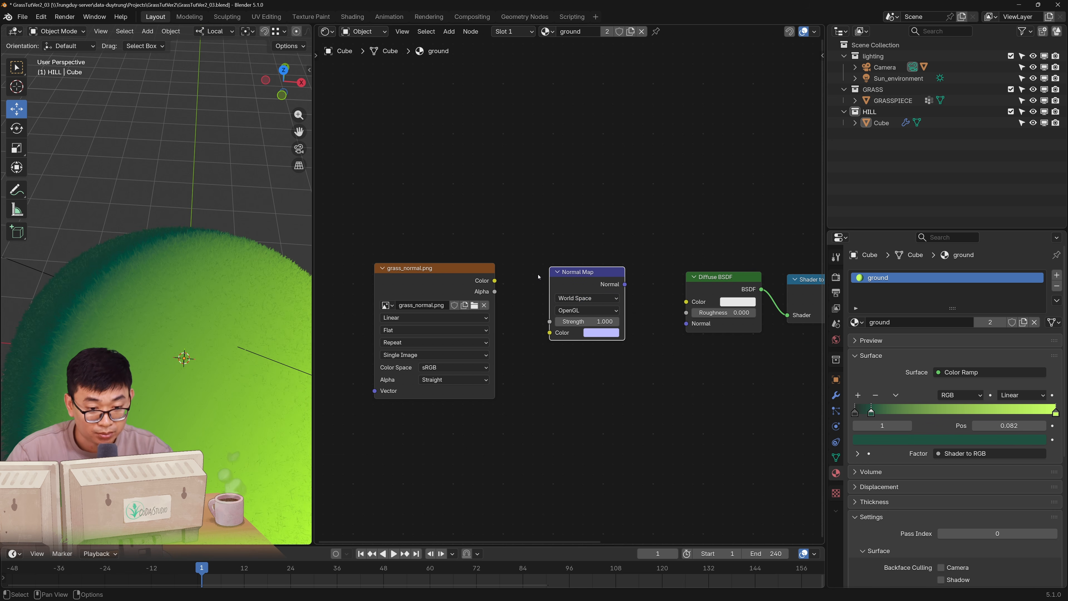
Set grass_normal.png to Non-Color and connect it through the Normal Map node to the Diffuse BSDF's Normal input
click(446, 367)
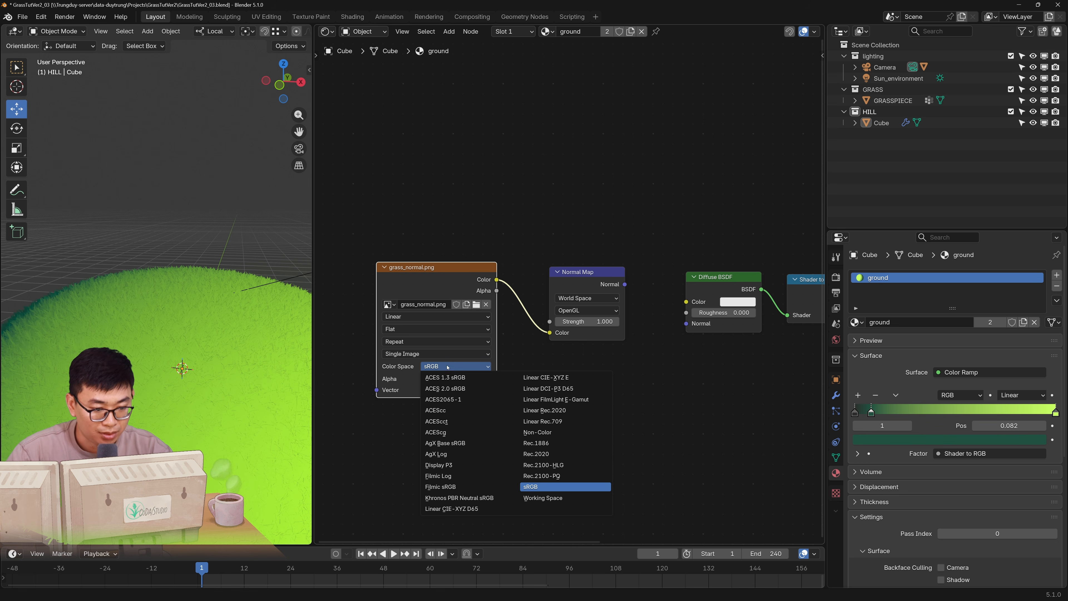
click(537, 432)
middle_drag(553, 400, 505, 418)
drag(576, 302, 637, 342)
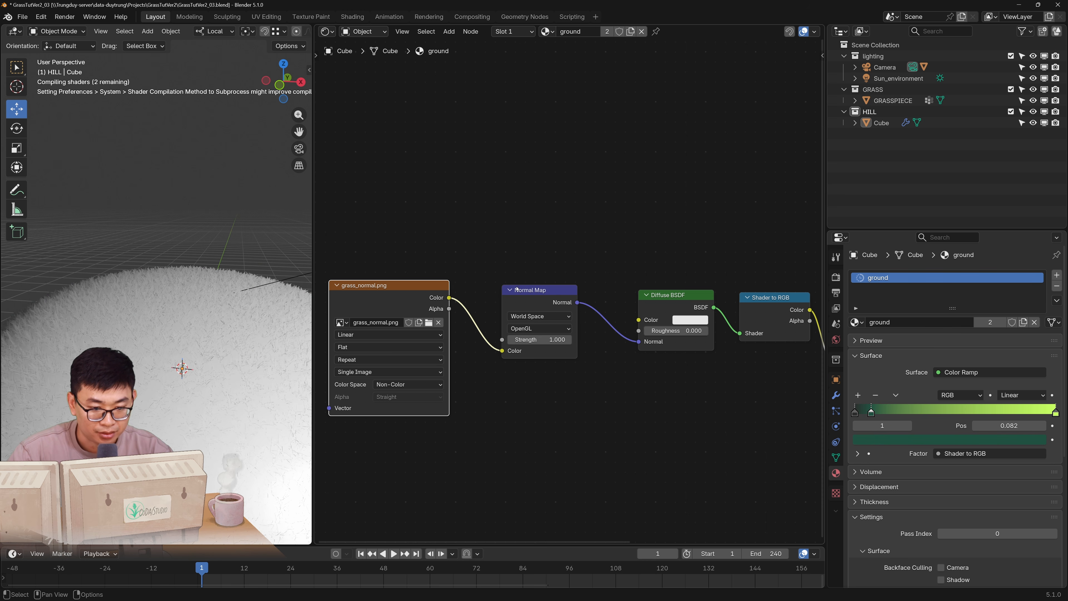
Add Texture Coordinate and Mapping nodes ahead of grass_normal.png, feeding its Vector input
drag(538, 298, 545, 299)
middle_drag(164, 348, 135, 325)
middle_drag(380, 262, 395, 280)
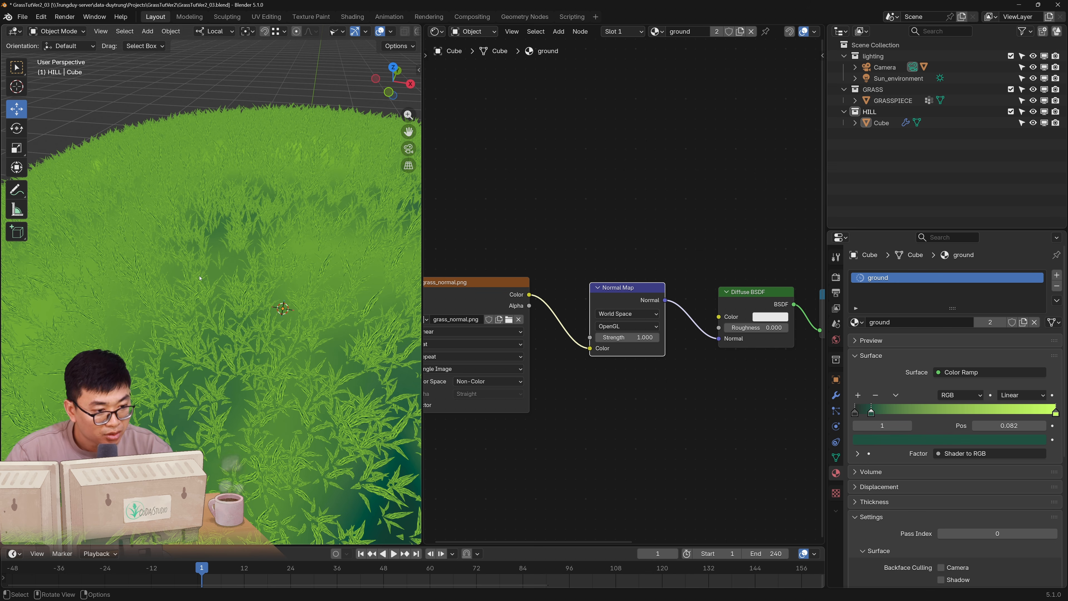
middle_drag(199, 277, 211, 282)
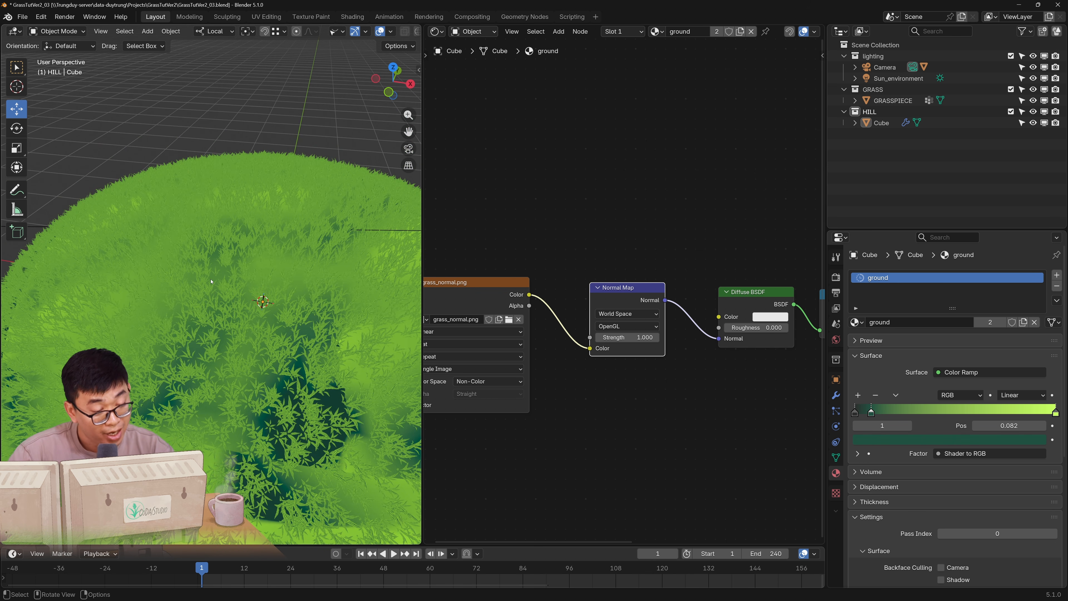
drag(423, 241, 294, 242)
mouse_move(592, 274)
mouse_down()
mouse_move(577, 278)
mouse_move(593, 275)
mouse_up()
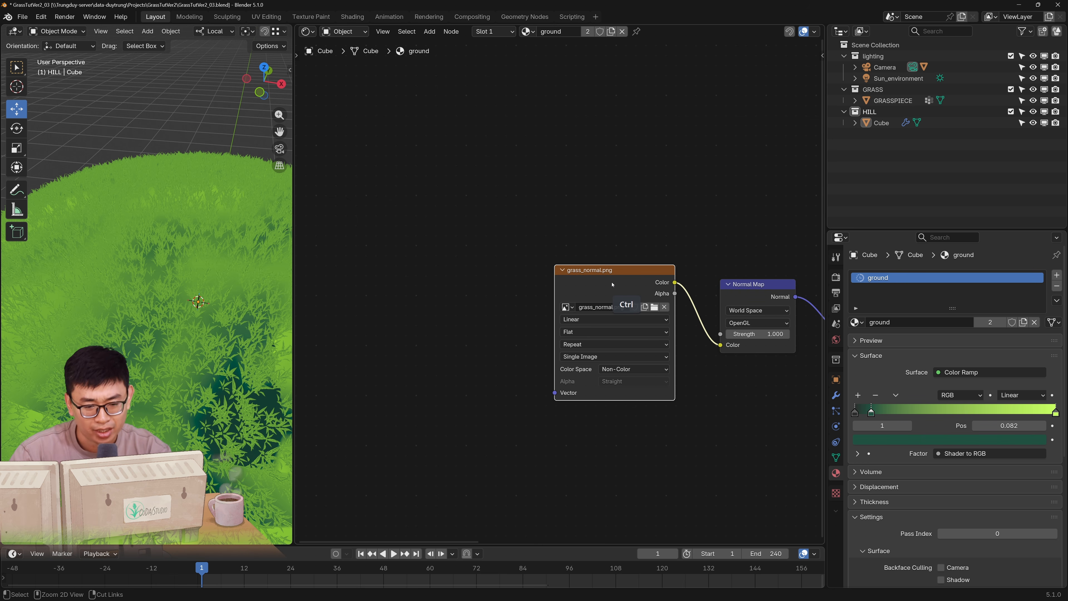
key(ctrl+t)
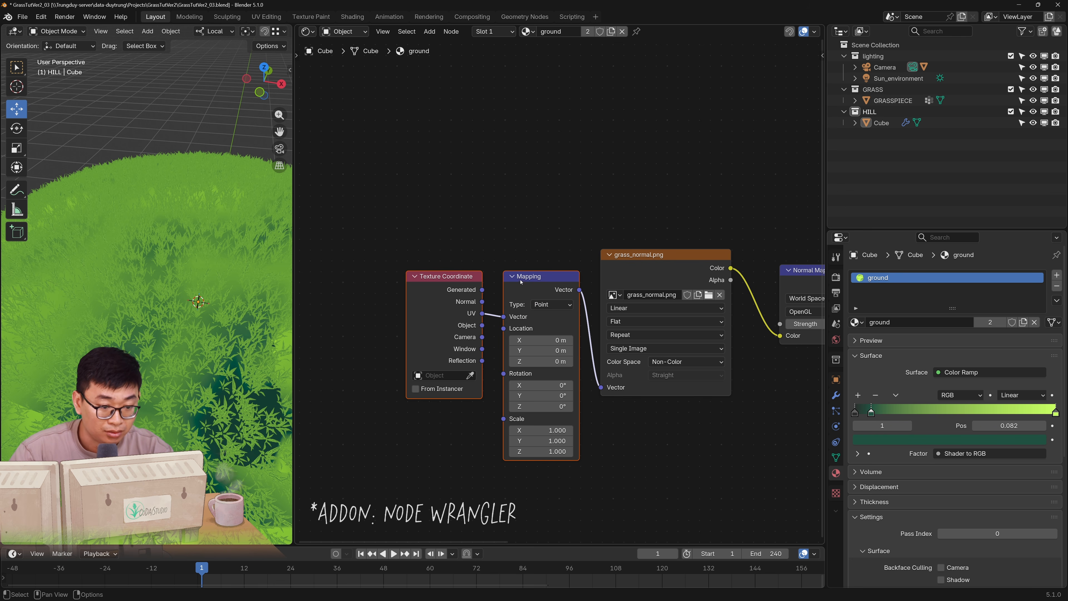
scroll(456, 217, up, 3)
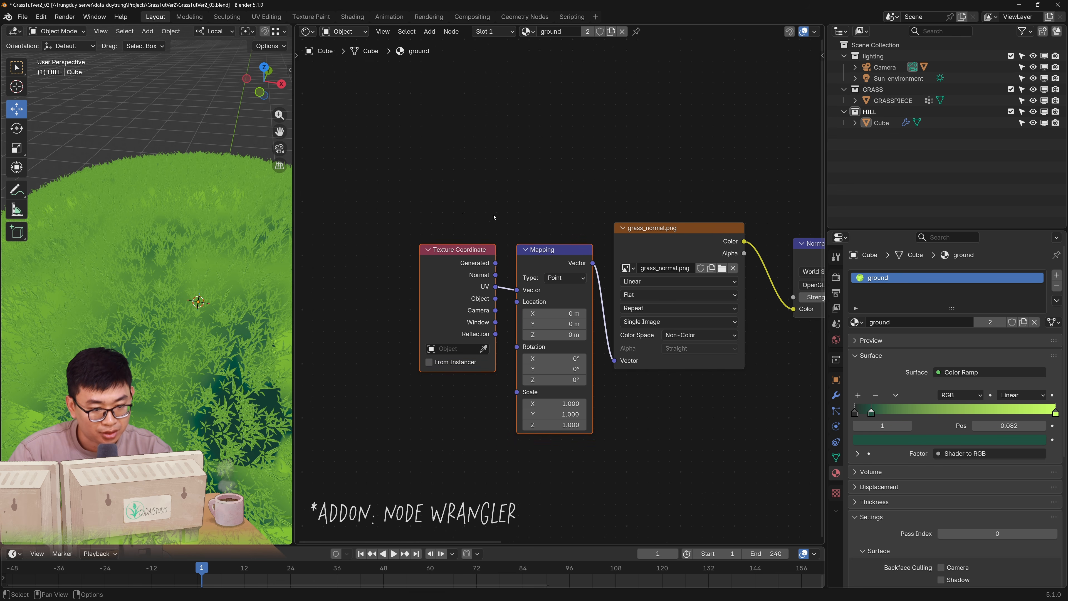
Drive the Mapping node's Vector input with the Texture Coordinate's Object output instead of UV
click(441, 191)
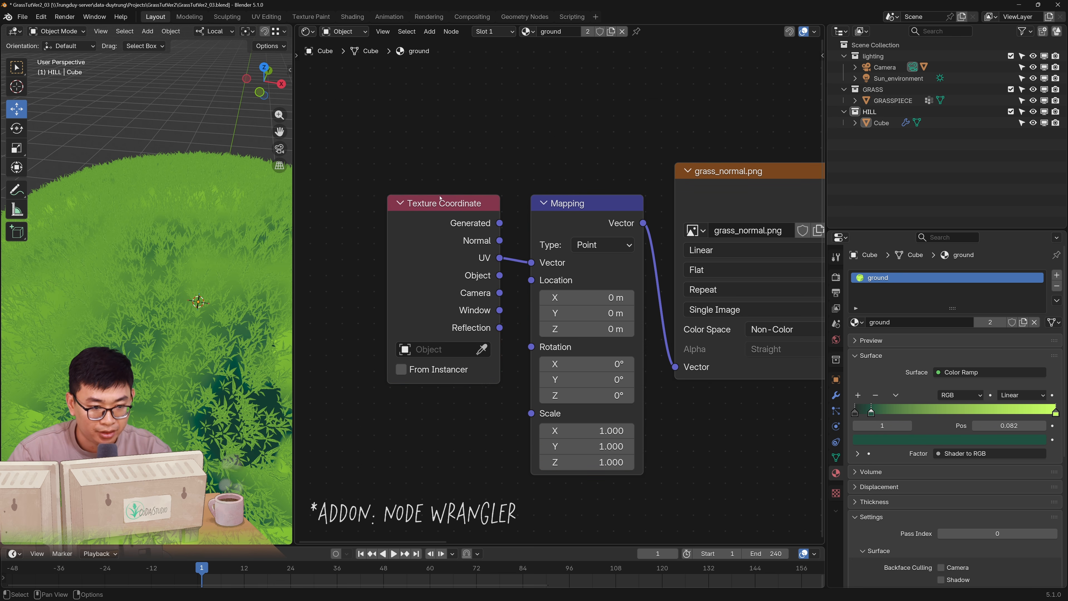
drag(459, 213, 447, 210)
drag(594, 232, 585, 228)
scroll(583, 233, down, 3)
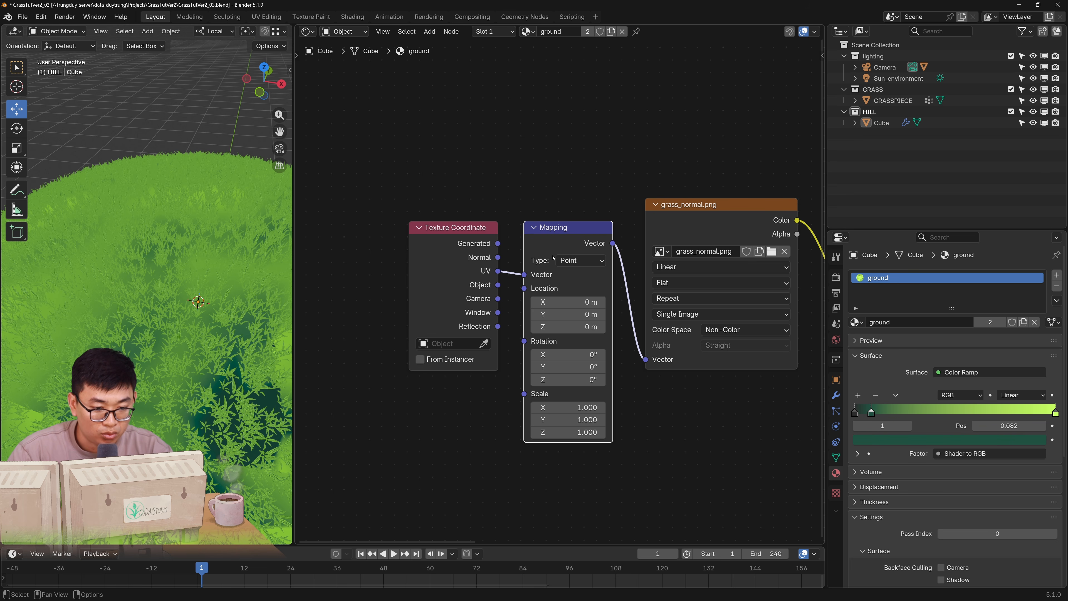
drag(500, 286, 524, 274)
drag(294, 290, 379, 292)
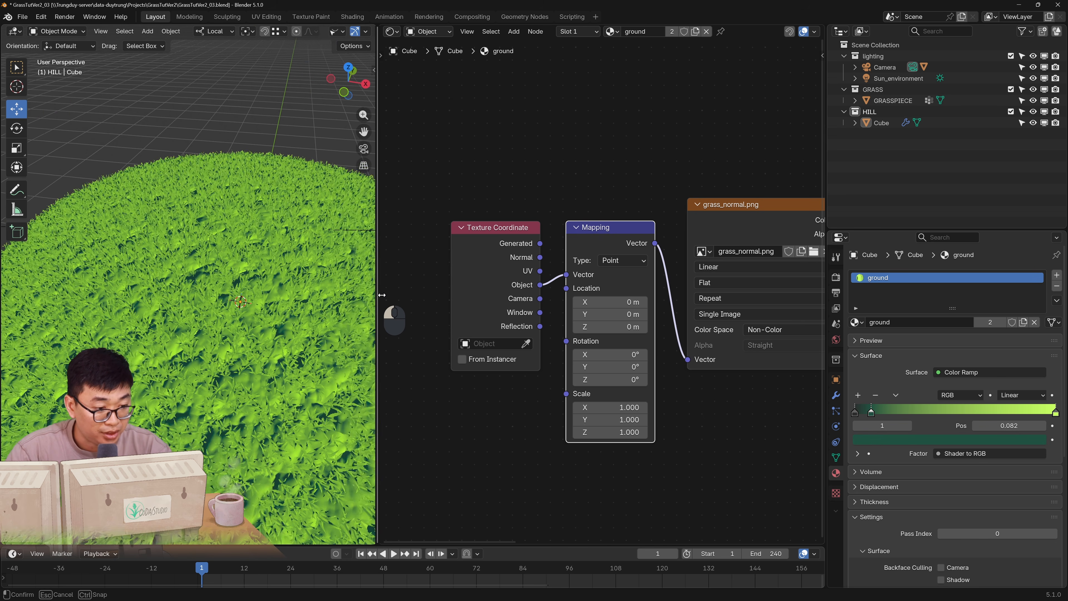
middle_drag(353, 299, 280, 294)
shift+middle_drag(184, 320, 207, 312)
middle_drag(531, 345, 536, 305)
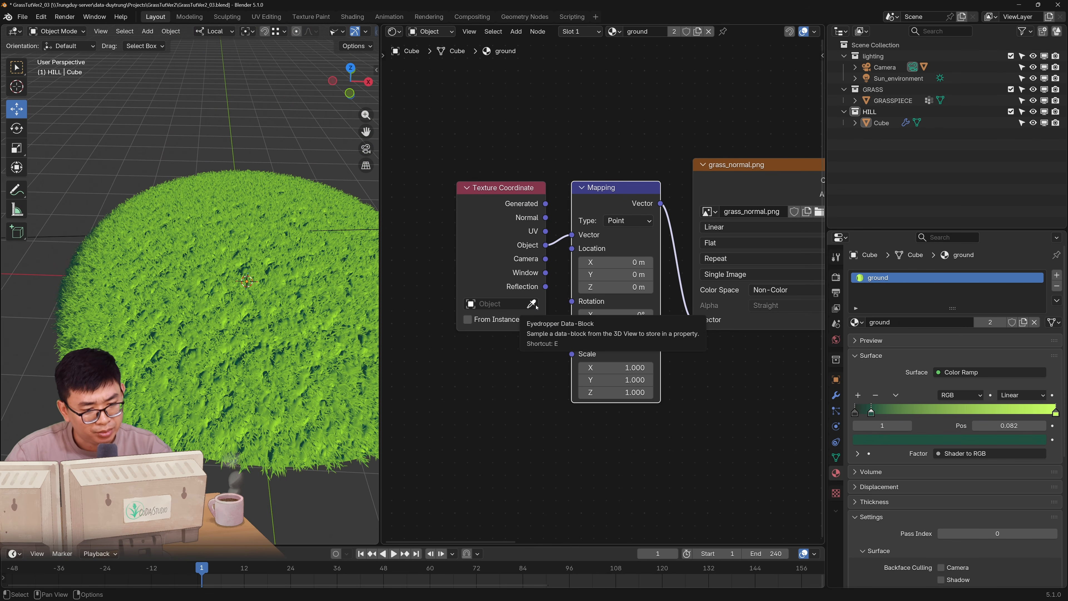
Add a cube-shaped empty to the scene and move it out beside the hill
shift+middle_drag(177, 284, 210, 289)
key(shift+a)
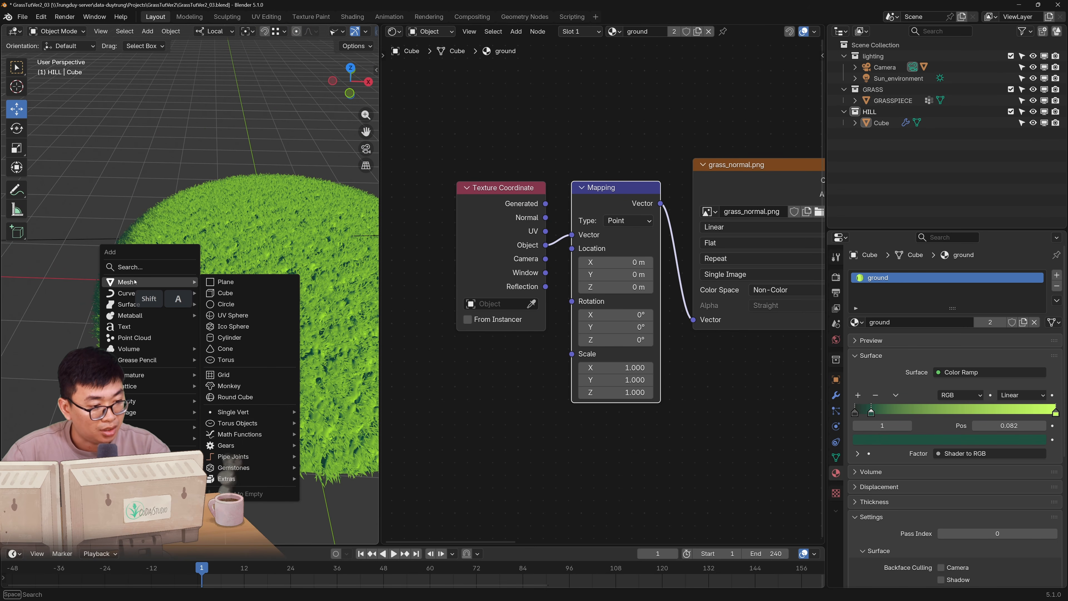
mouse_move(138, 402)
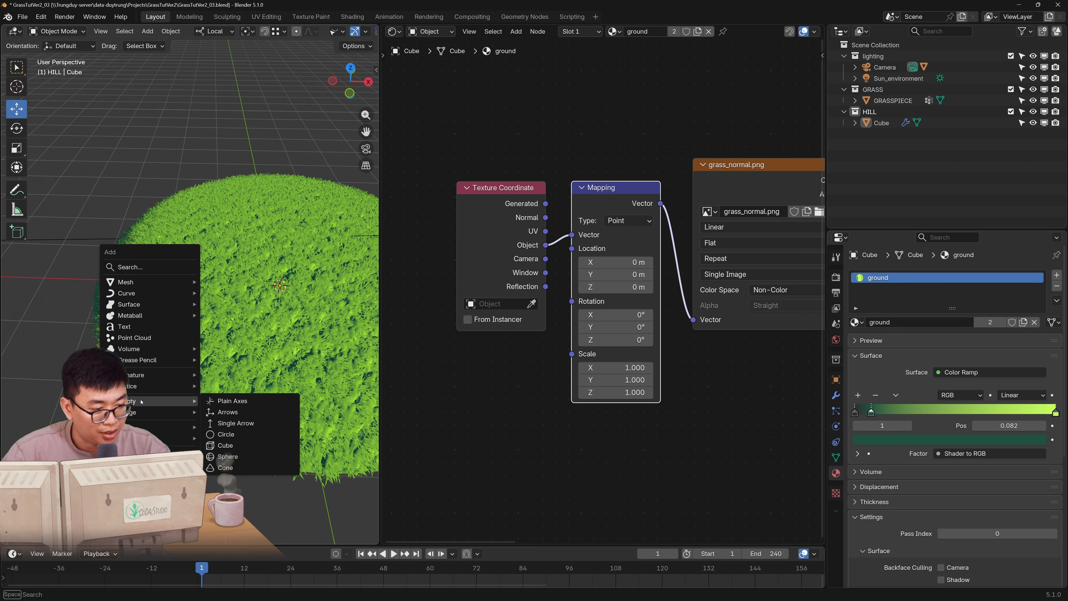
click(226, 447)
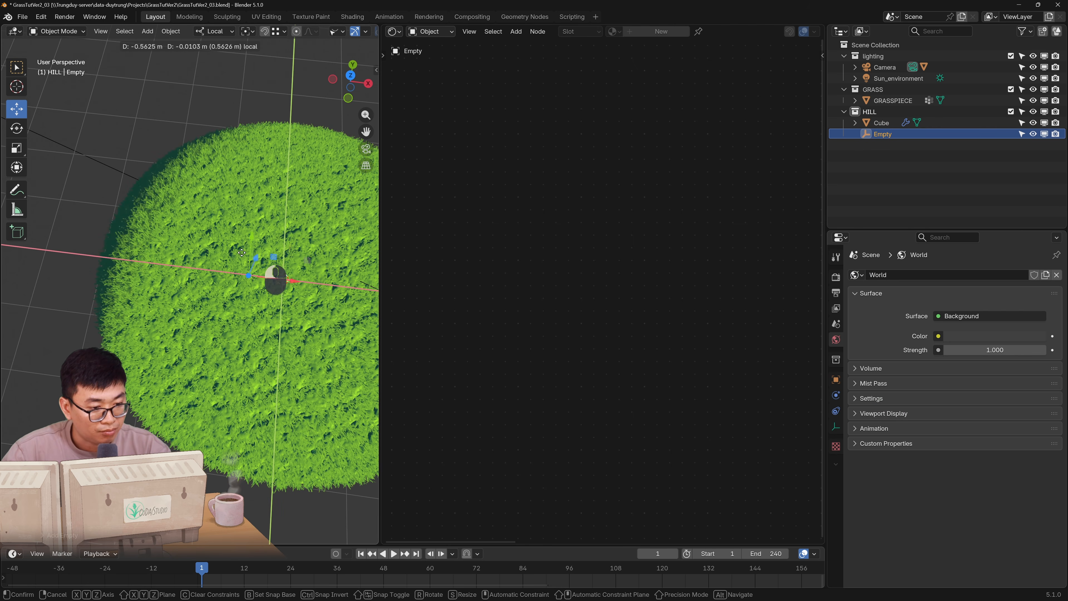
drag(260, 257, 84, 225)
scroll(170, 308, down, 2)
shift+middle_drag(170, 307, 173, 294)
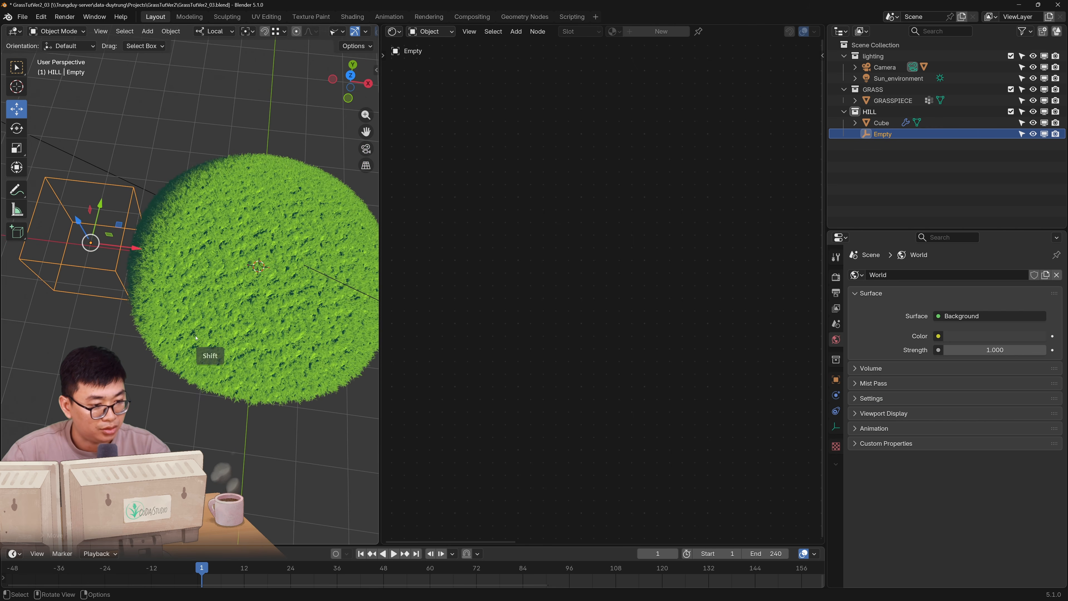
middle_drag(196, 337, 189, 247)
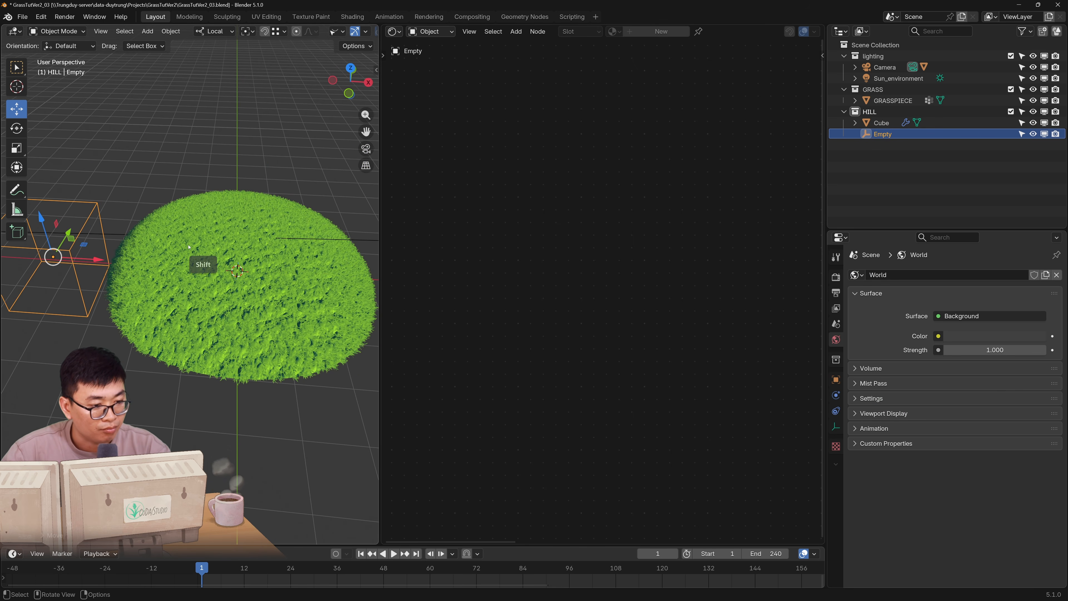
In the hill's ground material, set the new empty as the Texture Coordinate node's reference object
click(189, 247)
click(531, 303)
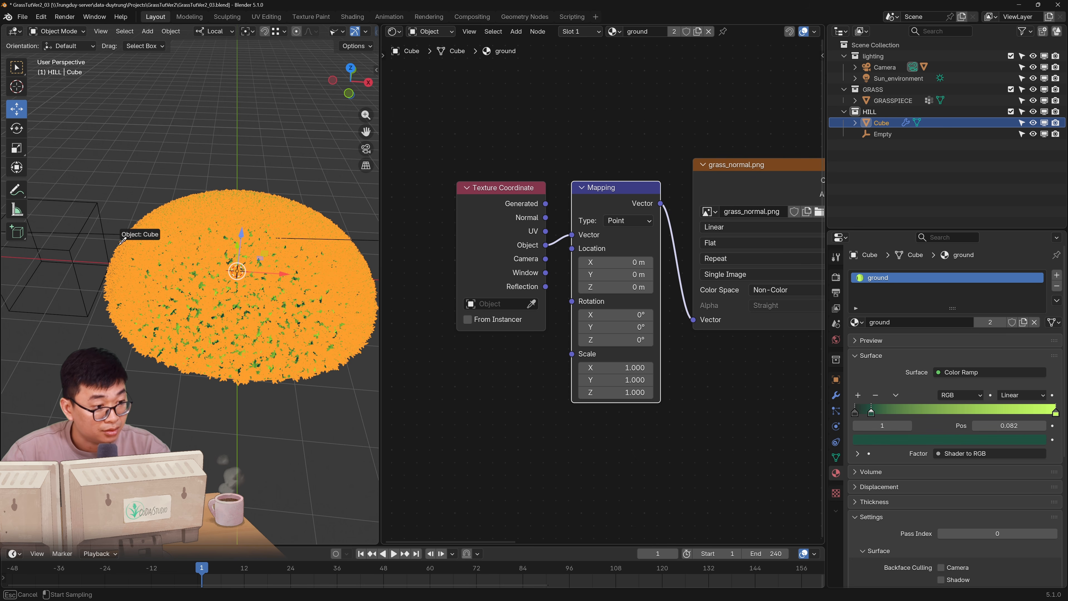
click(101, 226)
click(154, 150)
middle_drag(197, 197, 168, 302)
mouse_move(267, 263)
shift+middle_down()
mouse_move(225, 327)
mouse_move(256, 272)
shift+middle_up()
scroll(218, 303, up, 4)
scroll(185, 330, down, 2)
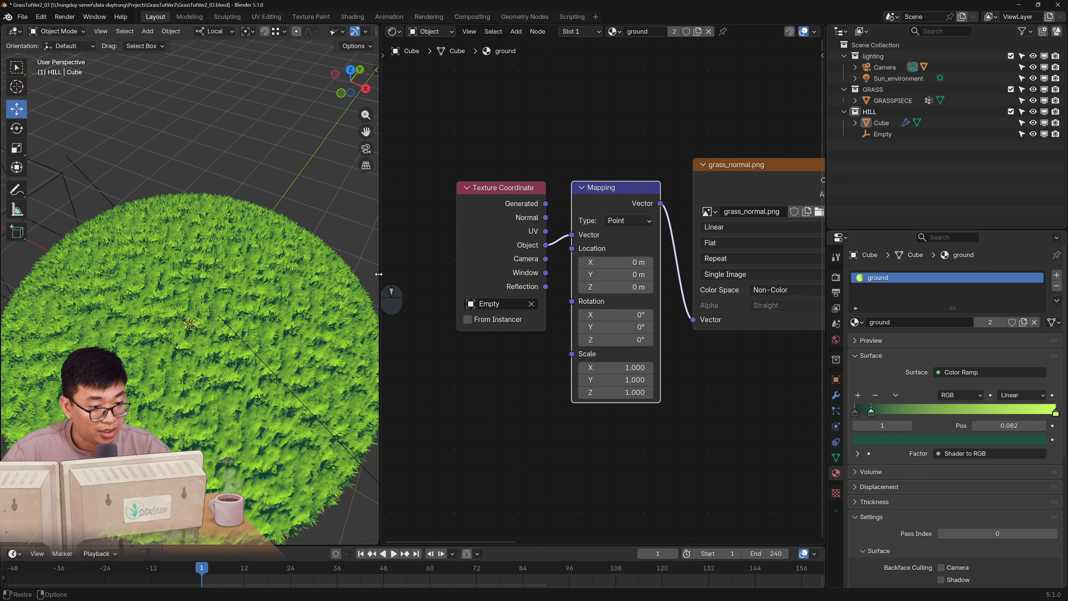
Scale up the cube empty uniformly to enlarge the normal texture pattern across the hill
drag(378, 274, 624, 274)
scroll(368, 344, up, 3)
middle_drag(377, 365, 376, 277)
scroll(377, 277, down, 5)
click(148, 233)
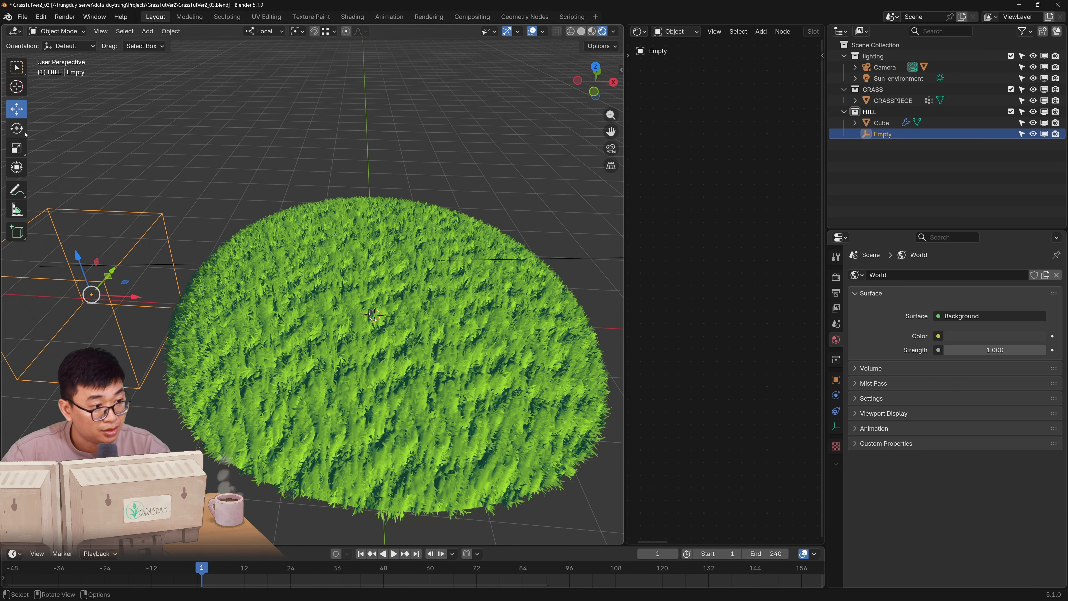
click(17, 147)
key(s)
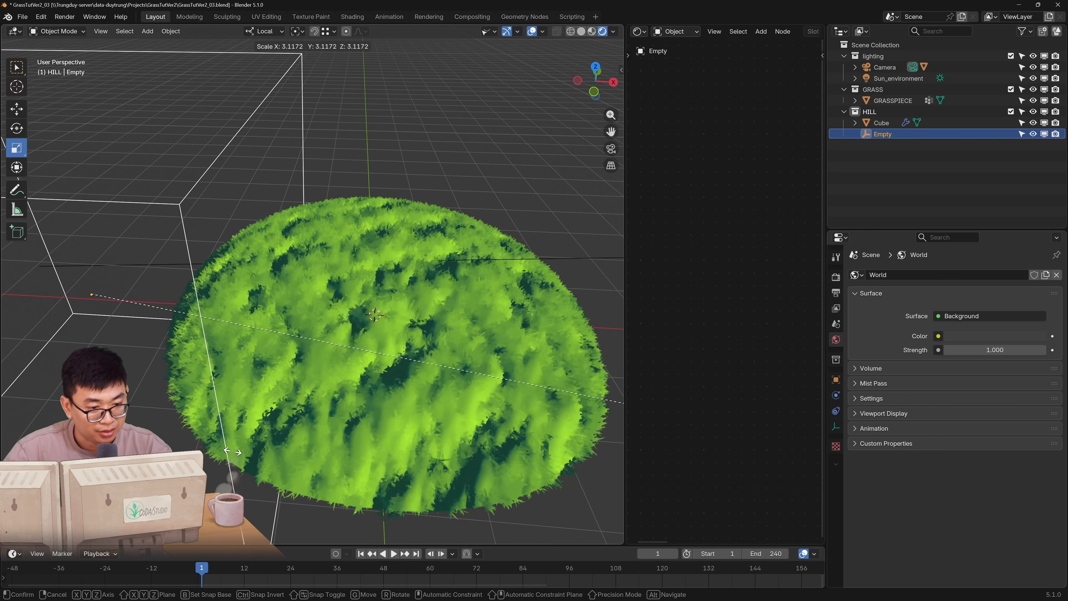
click(223, 210)
shift+middle_drag(223, 210, 241, 206)
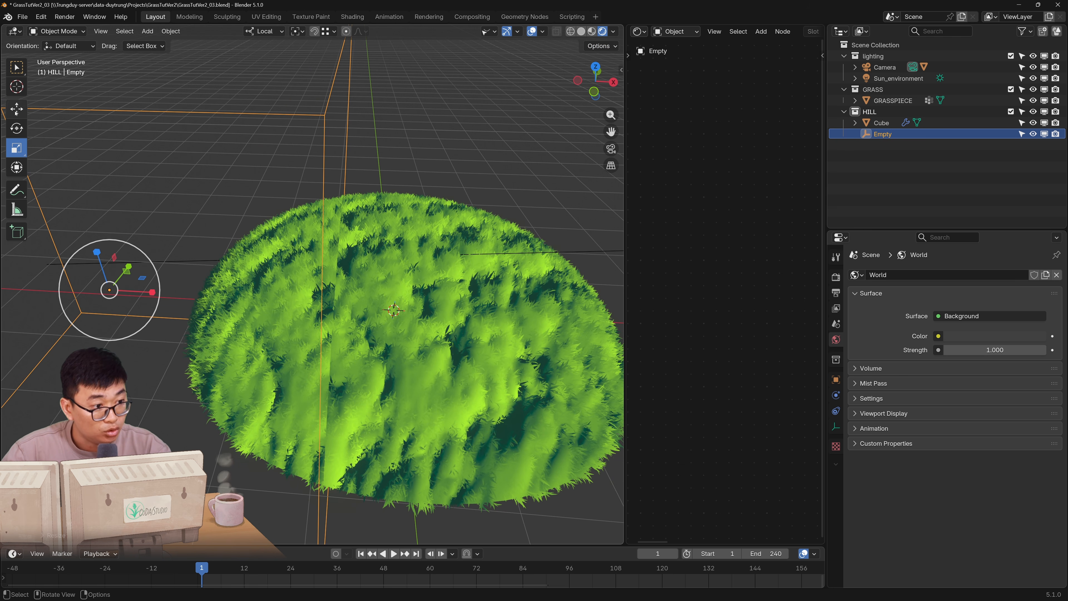
Move the enlarged empty to shift the normal texture's position on the hill
click(15, 112)
middle_drag(126, 248, 121, 255)
drag(147, 270, 97, 240)
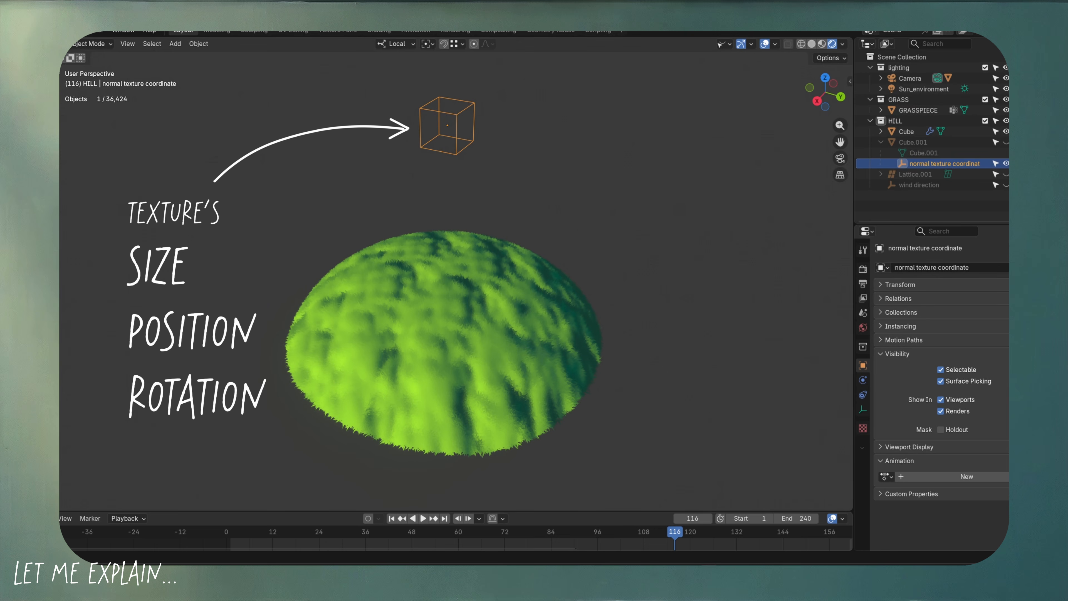
In the demo scene, select the hill's Cube object and try moving it in the XY plane
click(910, 143)
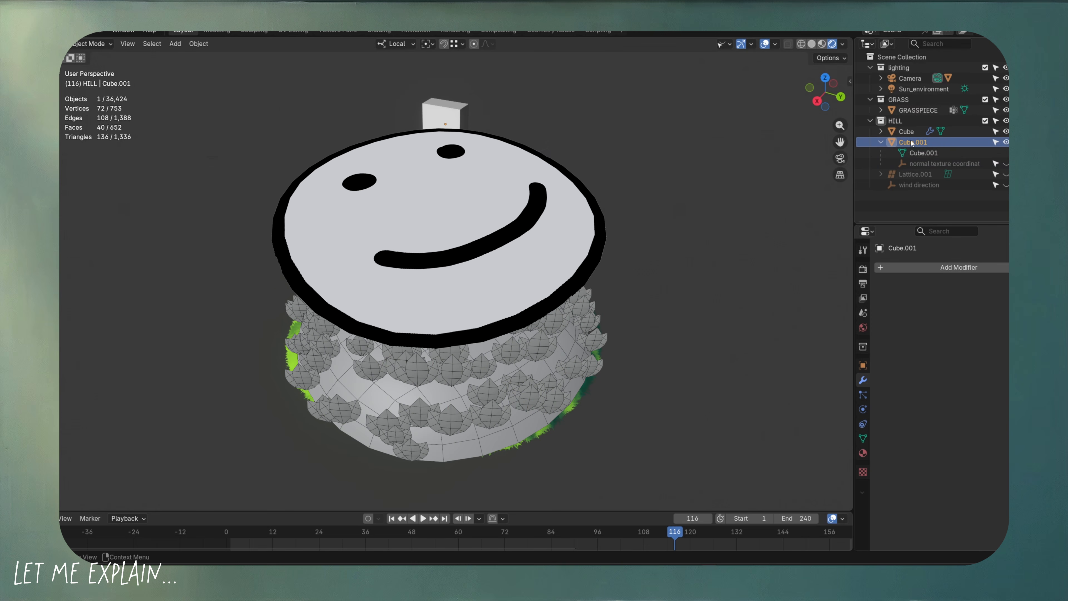
click(908, 132)
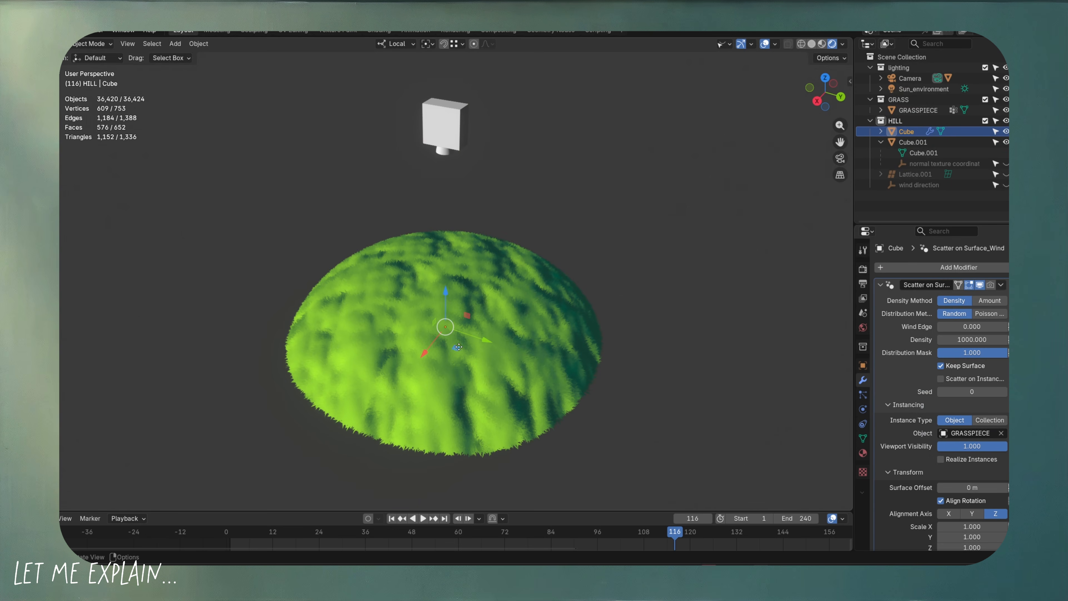
key(g)
key(shift+z)
drag(322, 313, 504, 402)
drag(455, 136, 435, 124)
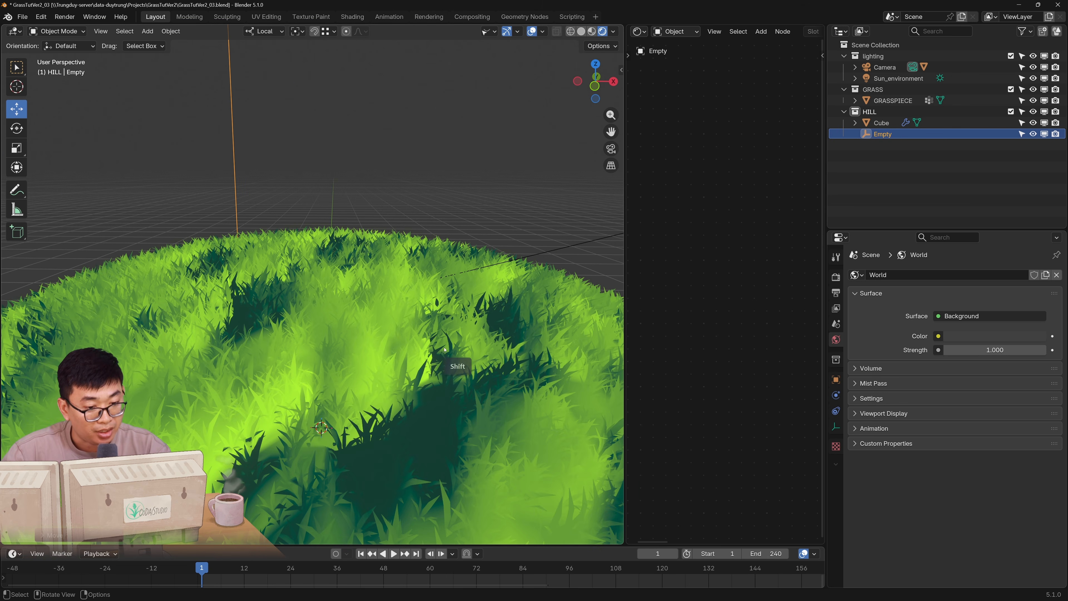
Bring up the hill's ground material nodes and move Texture Coordinate and Mapping away from grass_normal.png to make room between them
middle_drag(370, 310, 306, 375)
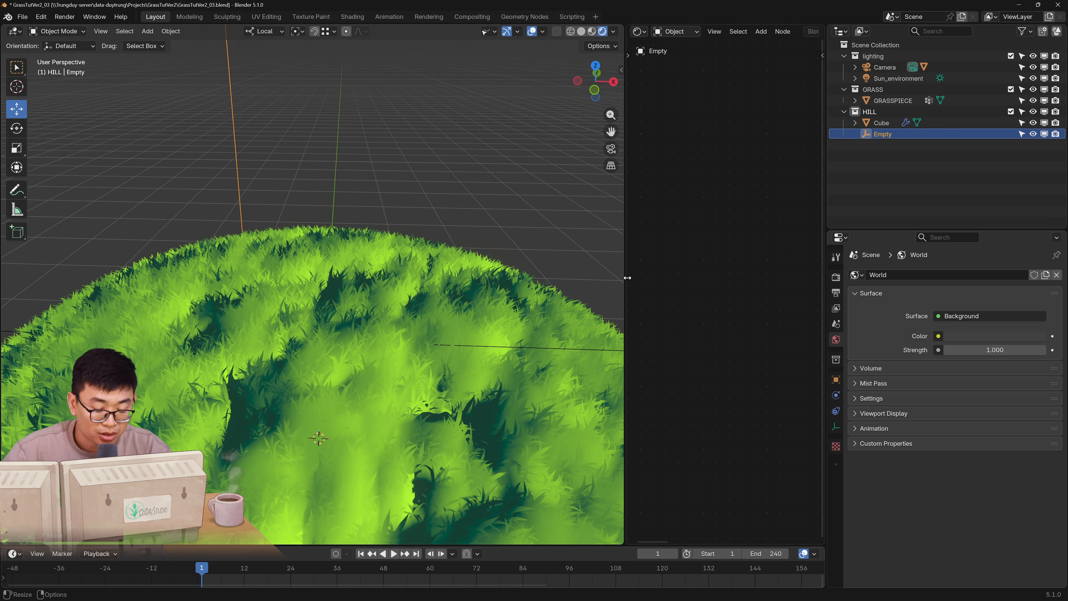
drag(628, 277, 415, 246)
click(370, 307)
middle_drag(534, 370, 545, 376)
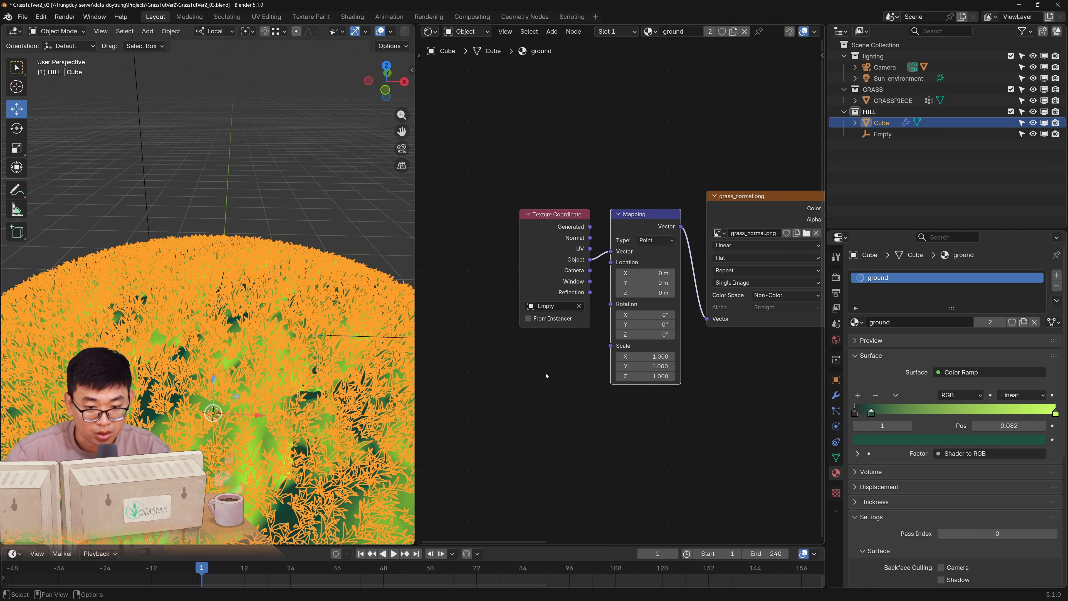
key(alt+a)
middle_drag(244, 313, 240, 329)
shift+middle_drag(226, 367, 223, 328)
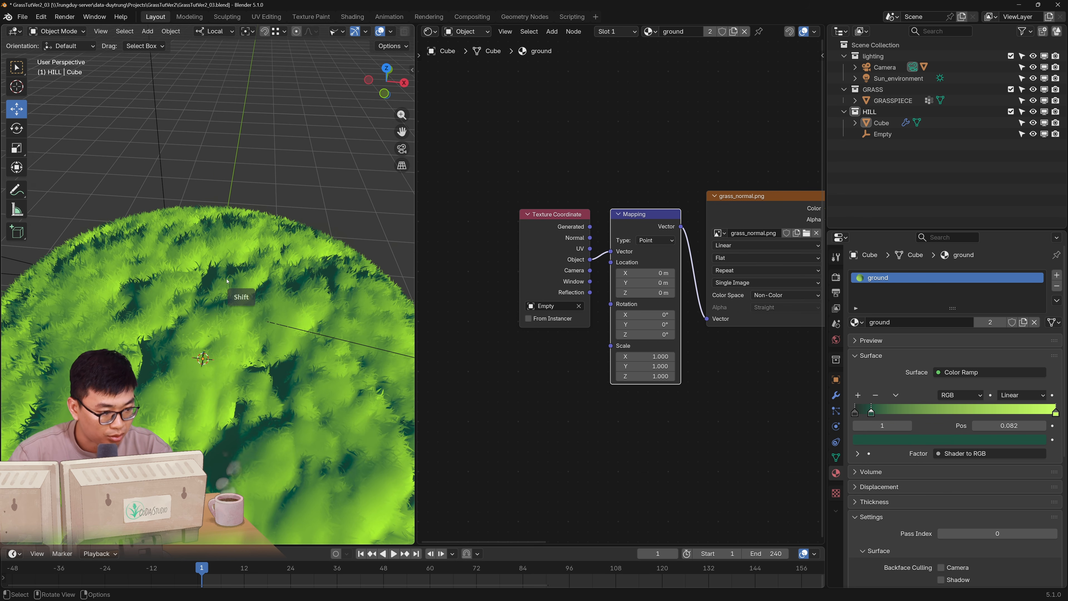
middle_drag(227, 280, 223, 290)
scroll(595, 386, down, 1)
middle_drag(594, 386, 595, 375)
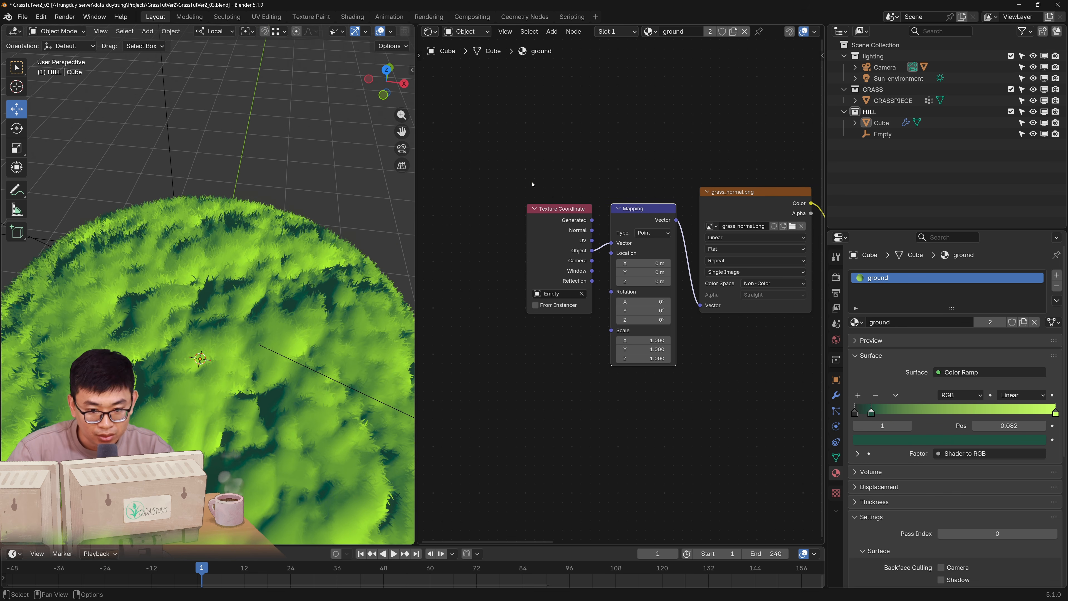
drag(514, 158, 635, 289)
drag(638, 208, 519, 181)
key(shift+a)
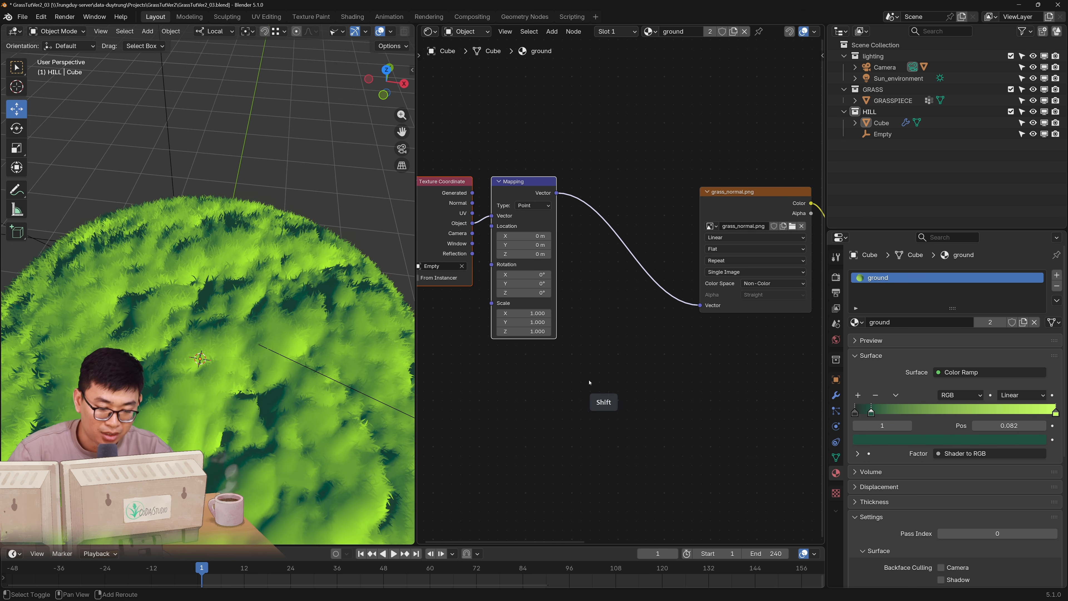
text(blur)
key(Escape)
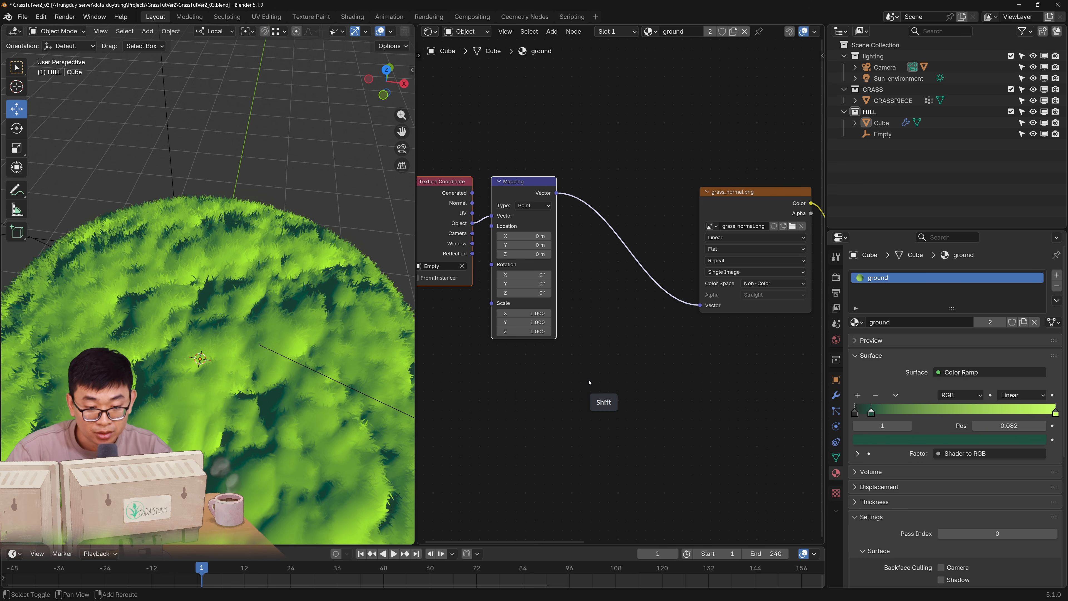
Insert a Mix node set to Color between the Mapping node and grass_normal.png
key(shift+a)
text(mi)
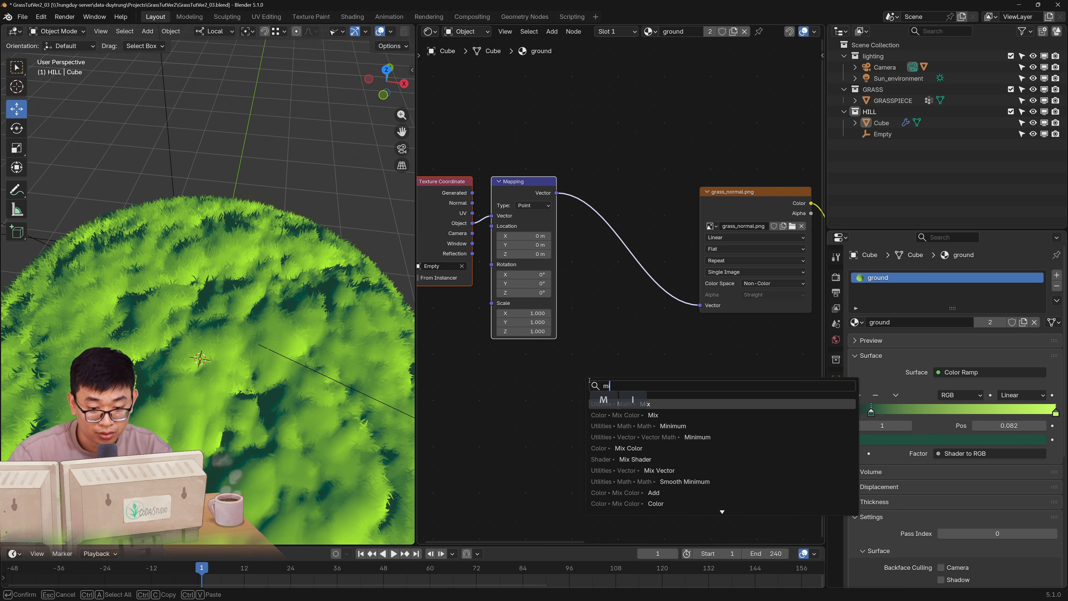
click(629, 415)
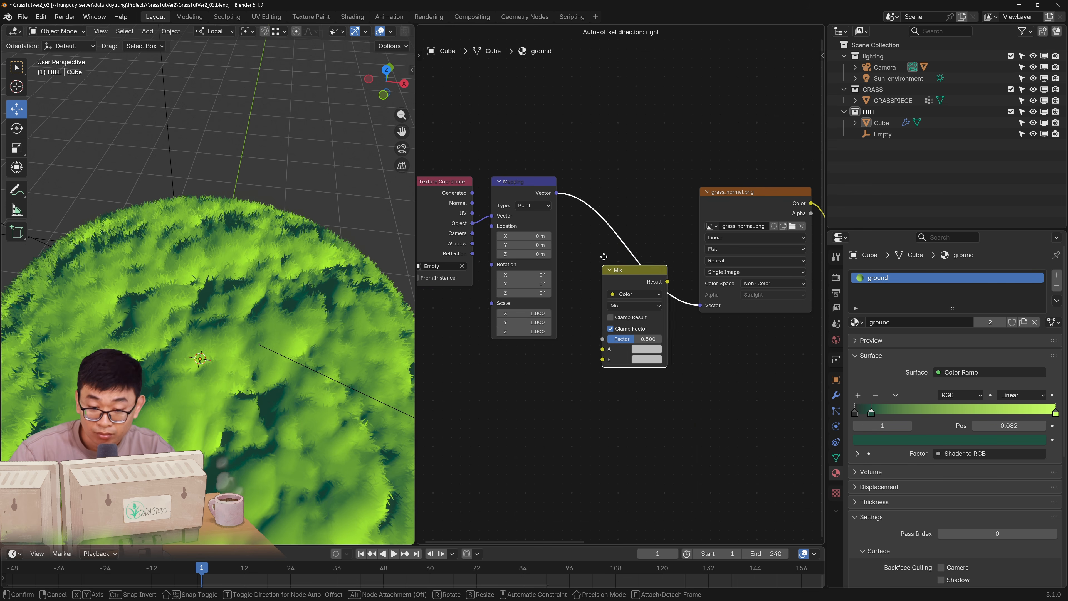
click(607, 234)
Add a Noise Texture with Scale 20000 to the ground material and connect its Color output to the Mix node's B input
middle_drag(504, 383, 542, 330)
key(shift+a)
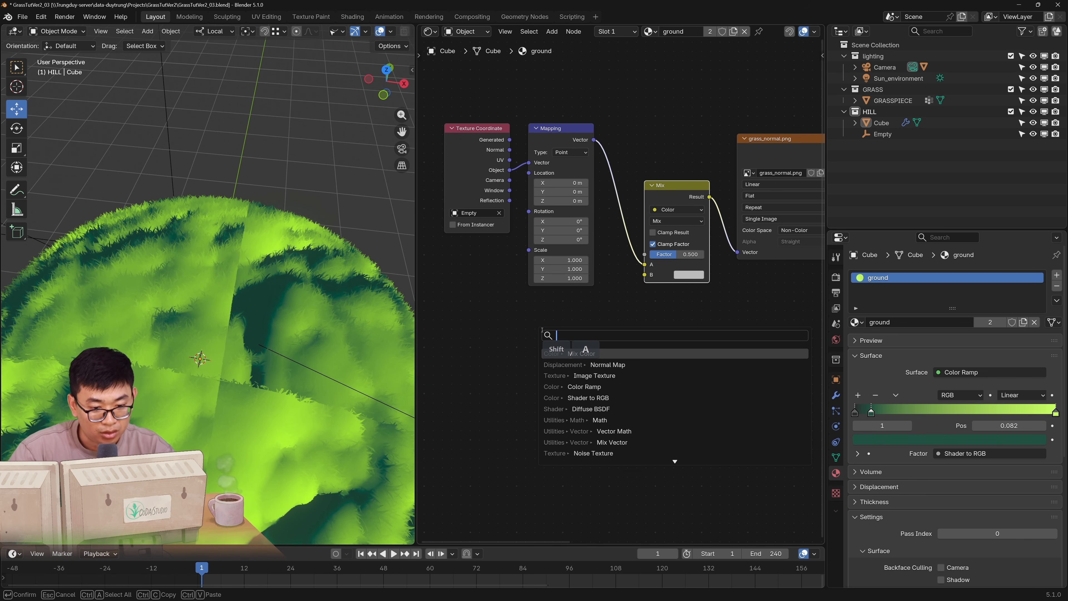
text(noise)
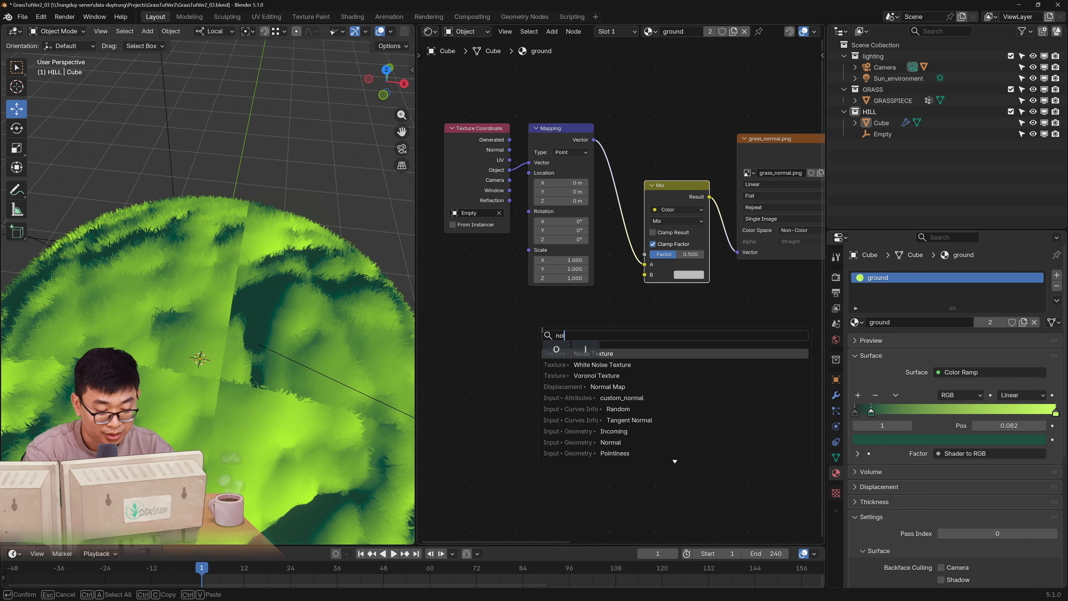
key(Return)
click(542, 325)
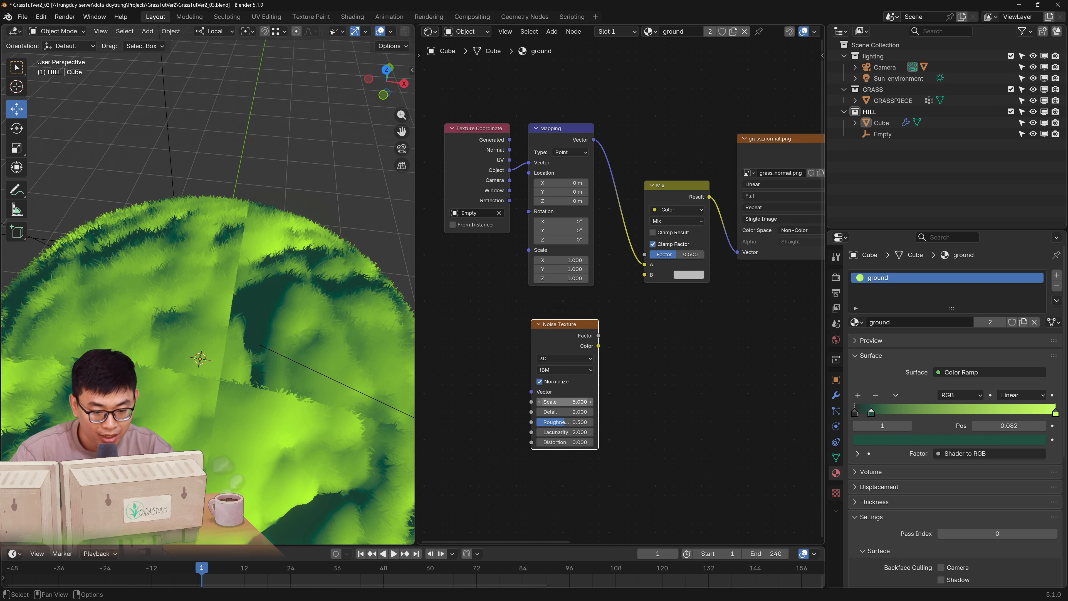
click(566, 402)
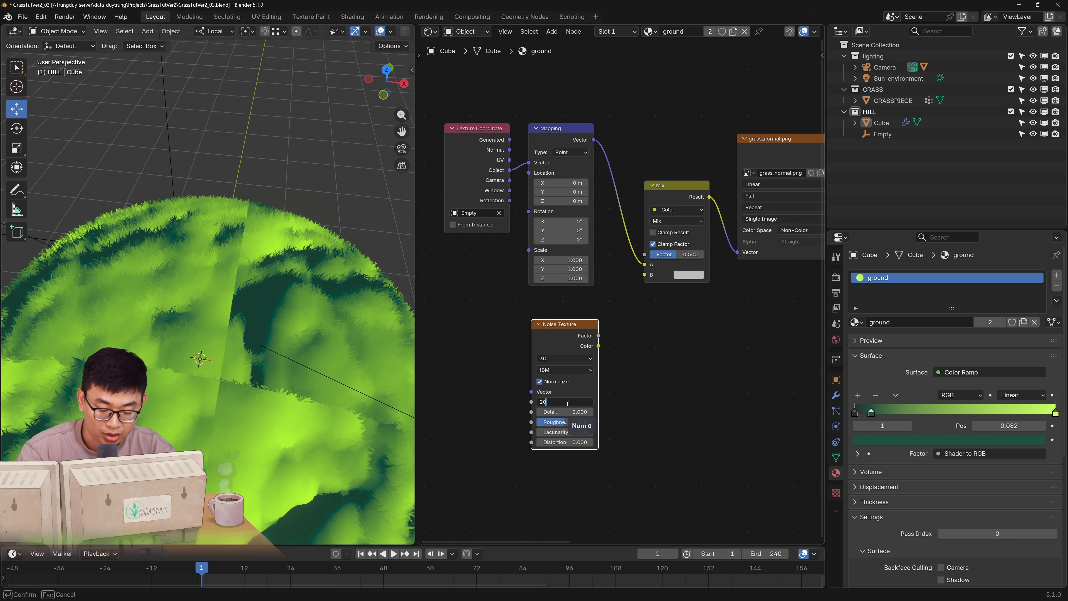
text(20000)
key(Return)
drag(598, 335, 644, 275)
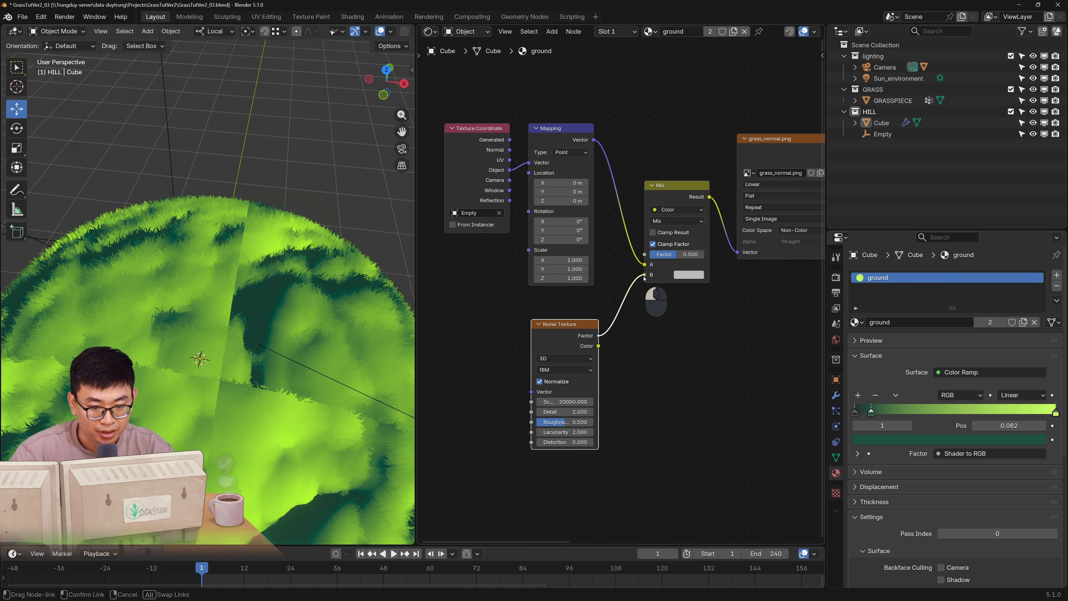
drag(598, 346, 645, 275)
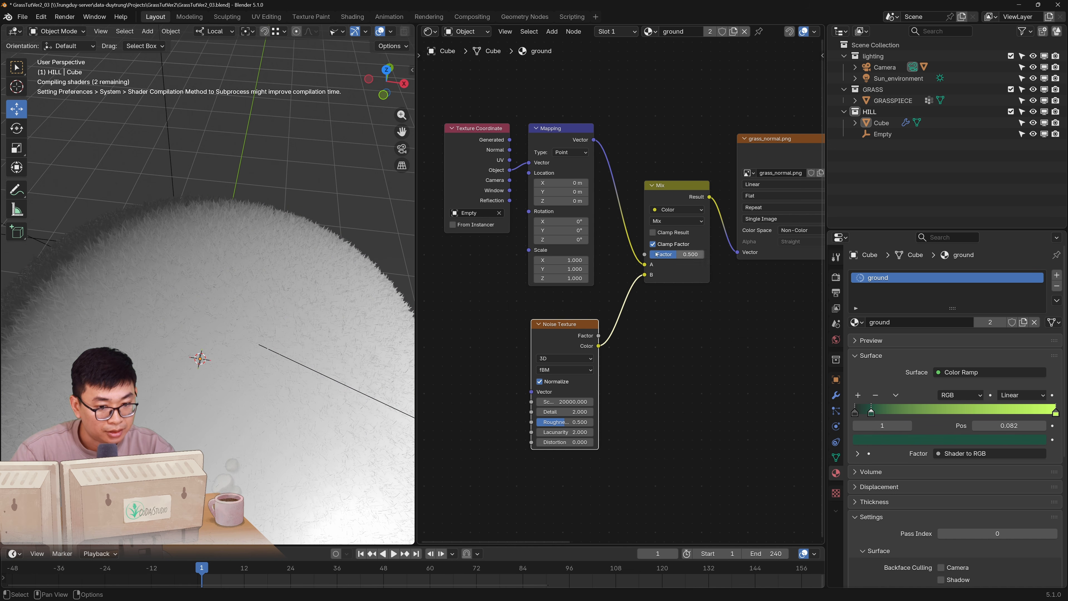
Set the Mix node blending the noise to Linear Light with a factor of 0.05
click(677, 221)
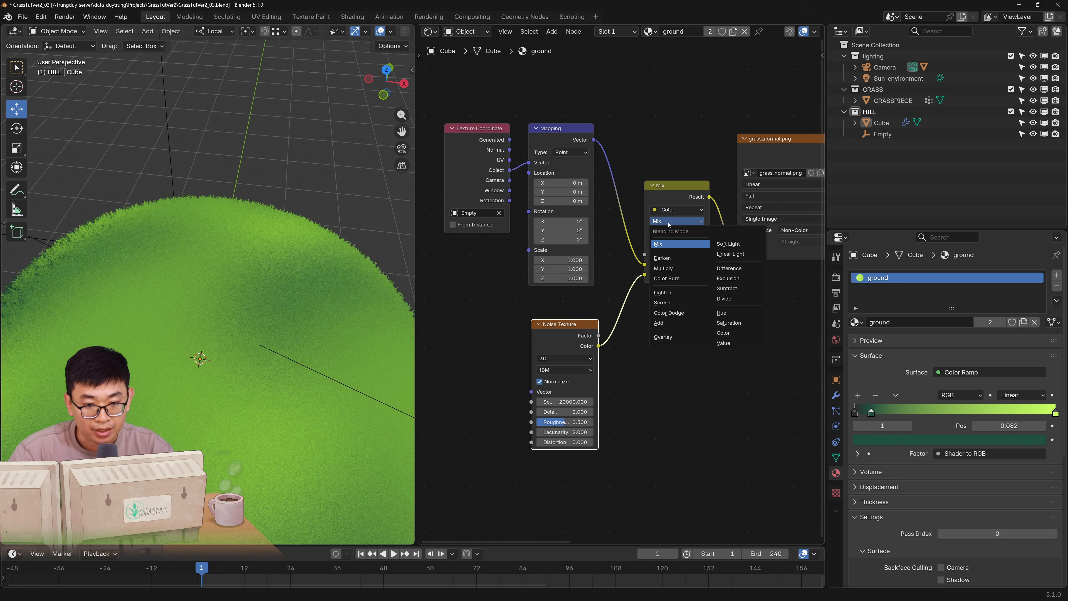
click(732, 254)
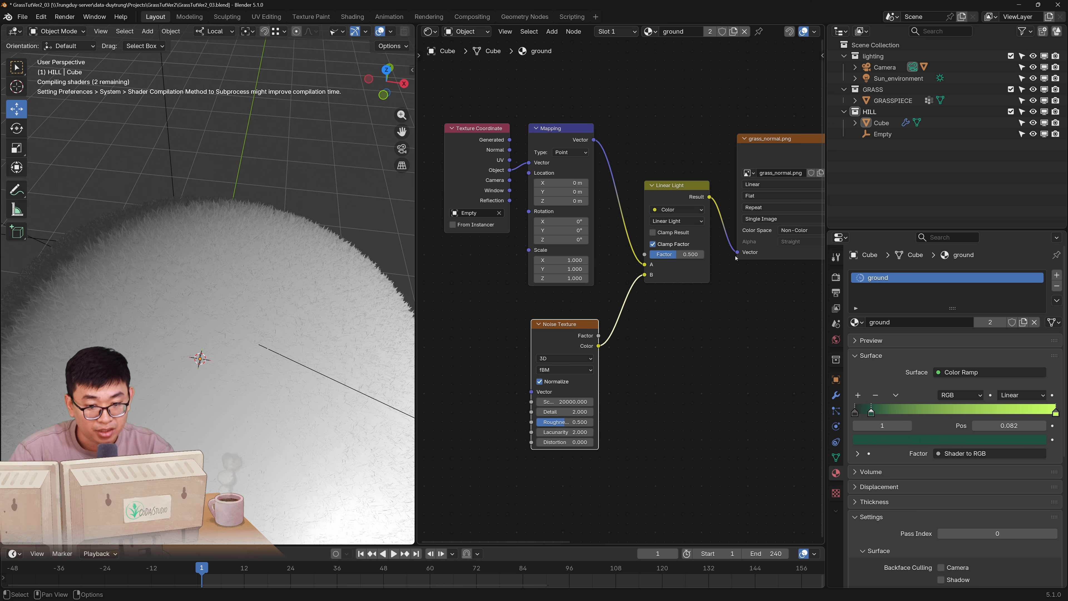
click(679, 255)
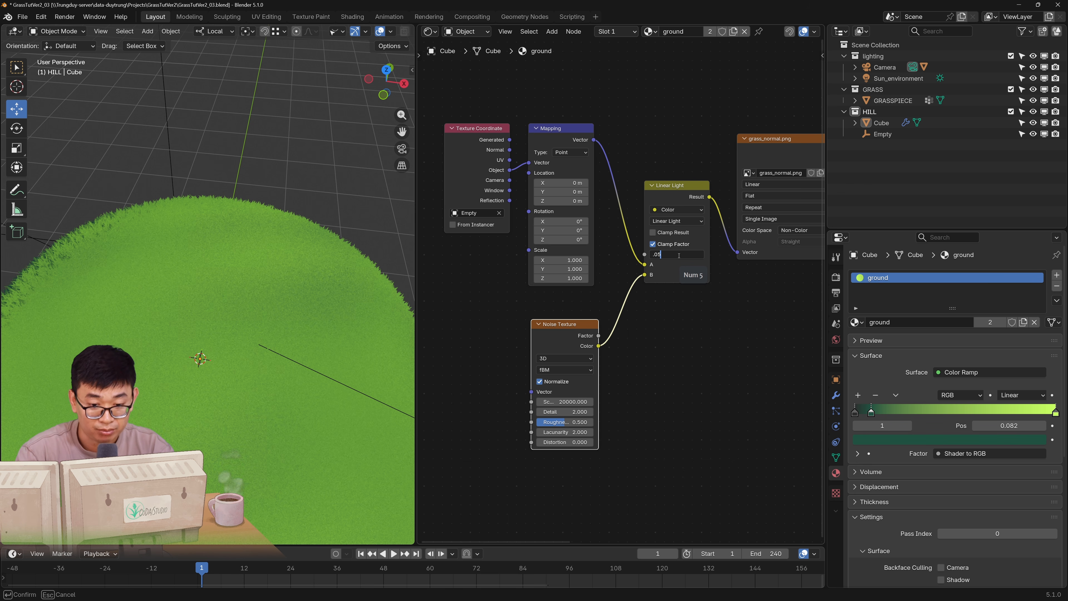
text(.05)
key(Return)
middle_drag(269, 256, 264, 343)
scroll(295, 346, up, 5)
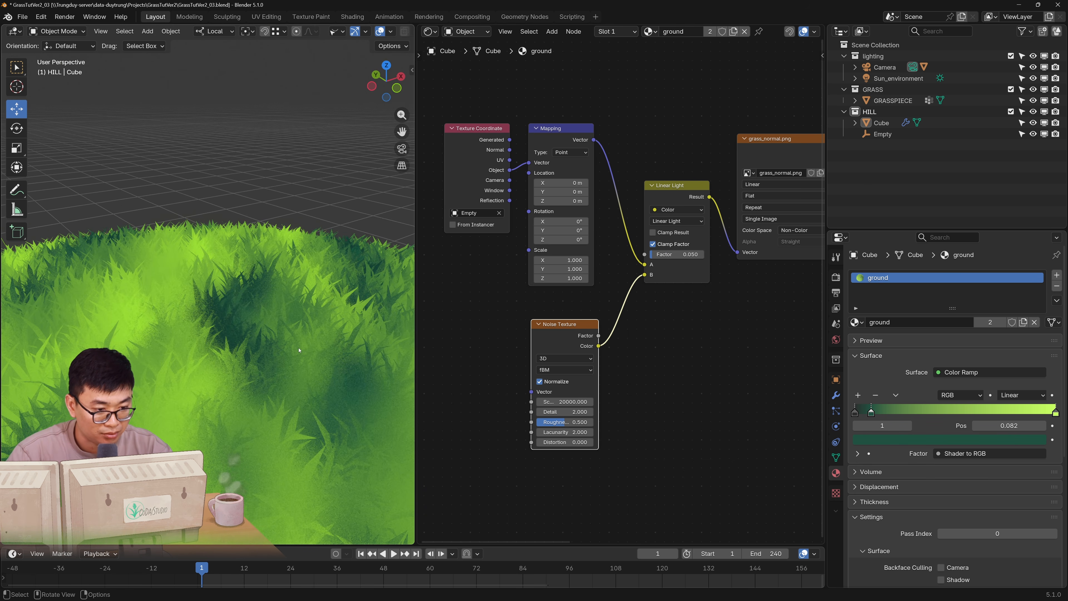
shift+middle_drag(323, 391, 295, 391)
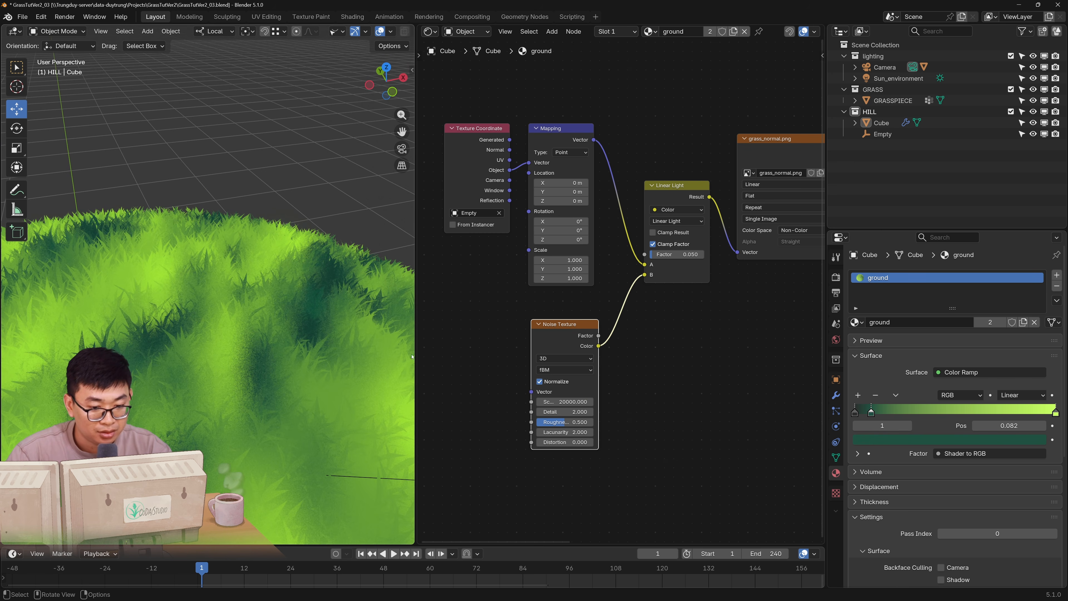
shift+middle_drag(599, 350, 598, 366)
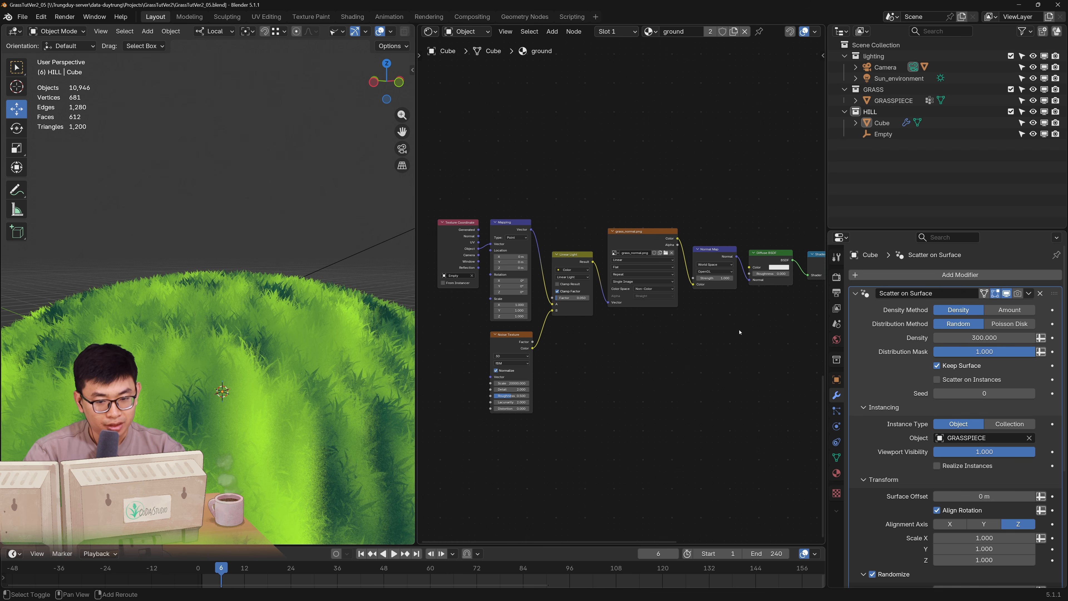
Cut the link between the world-space Normal Map and the Diffuse BSDF to check the hill's plain shading
scroll(632, 288, up, 4)
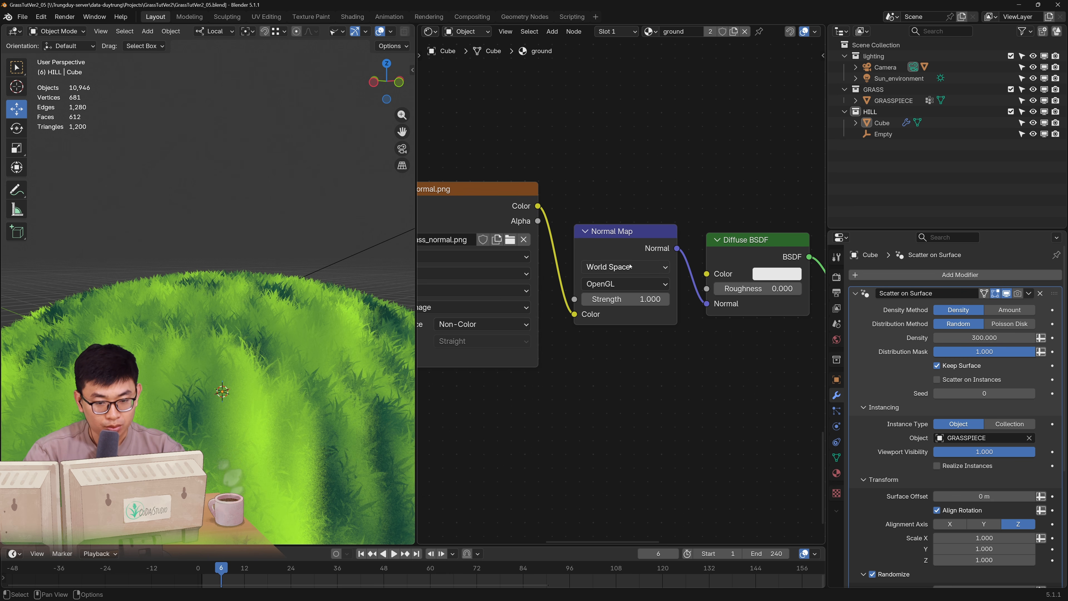
scroll(330, 296, down, 5)
middle_drag(330, 278, 242, 336)
middle_drag(643, 359, 548, 400)
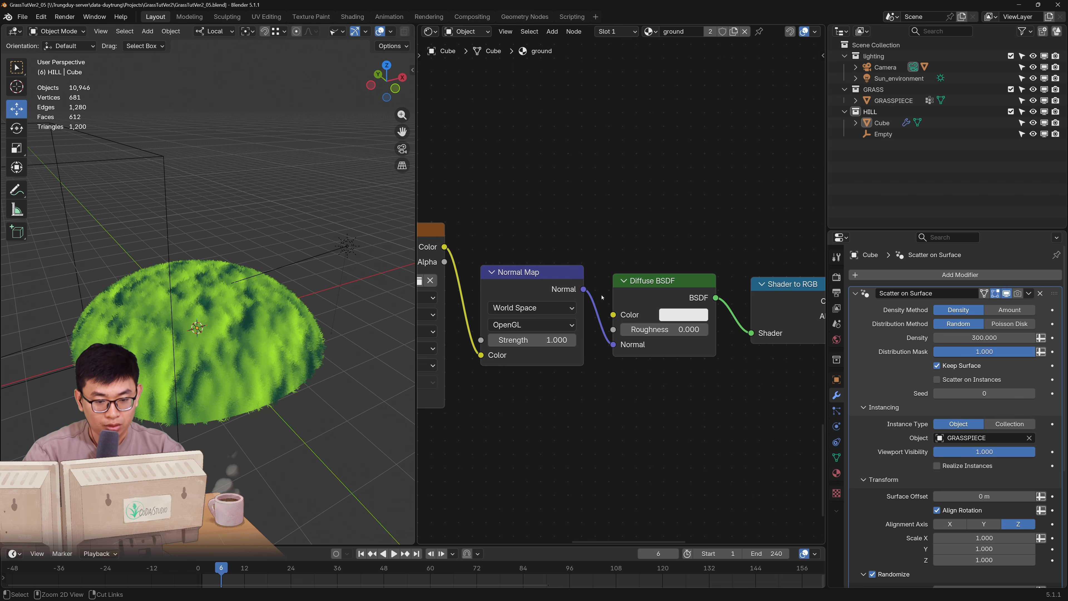
ctrl+right_drag(604, 299, 589, 327)
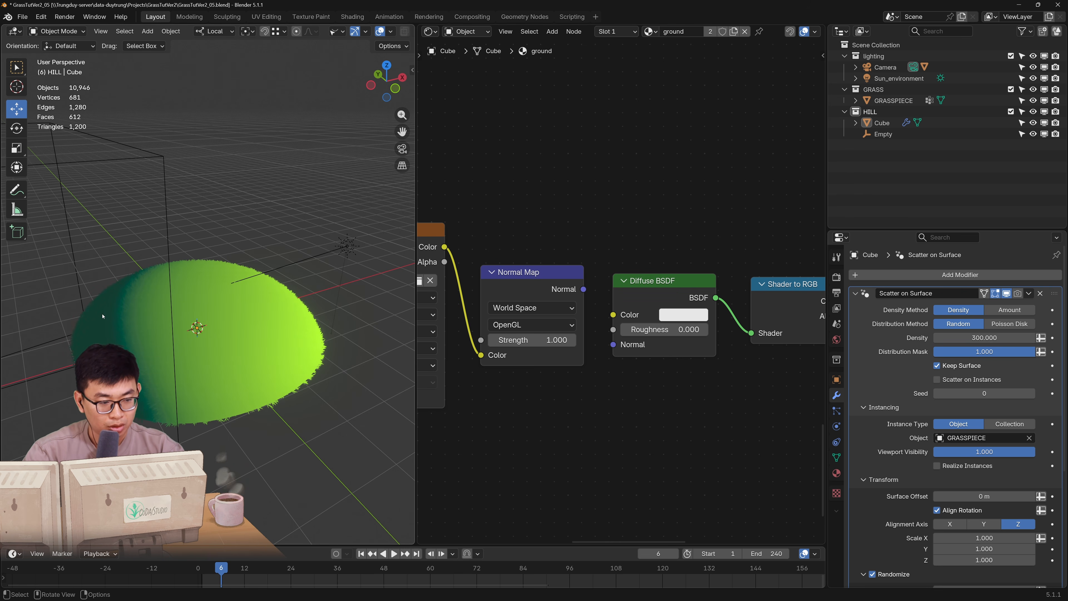
mouse_move(180, 324)
middle_down()
mouse_move(190, 322)
mouse_move(167, 310)
middle_up()
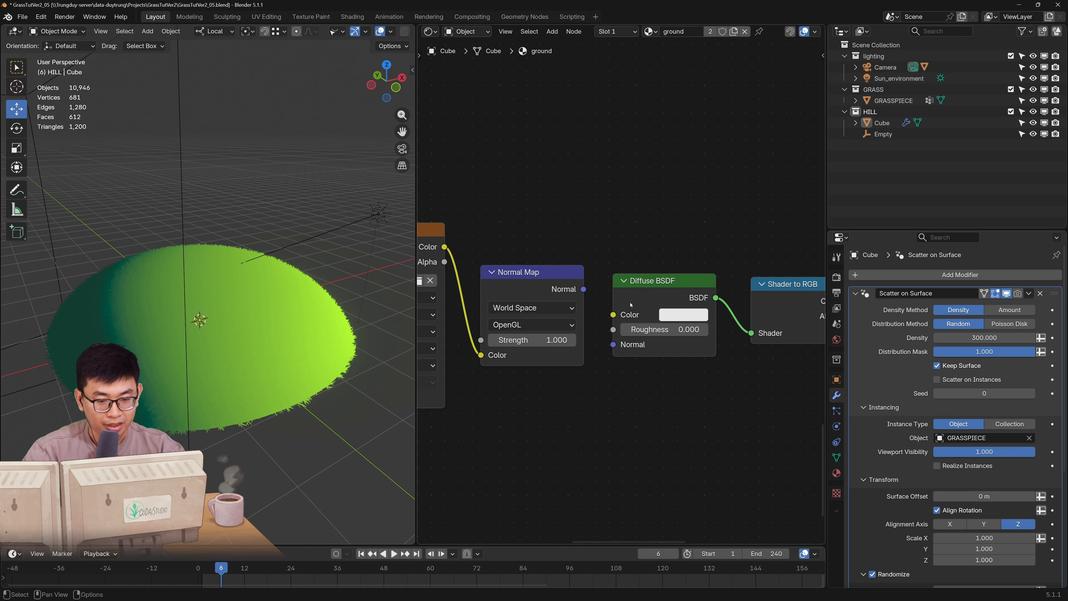
Add a second Normal Map node in Tangent Space and connect its Normal output to the Diffuse BSDF's Normal input
key(shift+a)
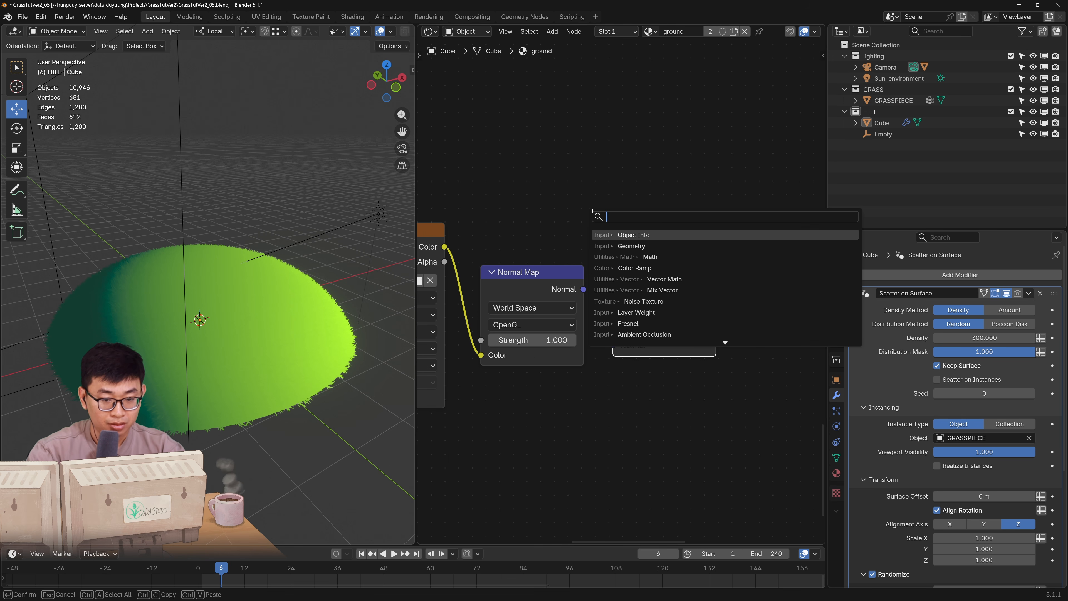
text(nor)
click(614, 267)
click(479, 113)
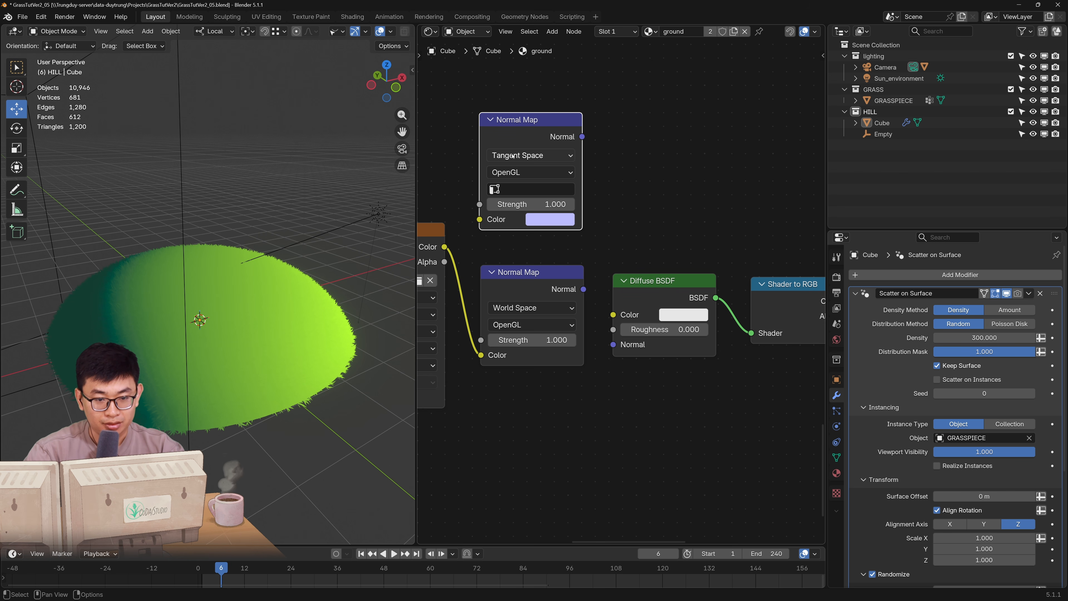
drag(582, 136, 613, 344)
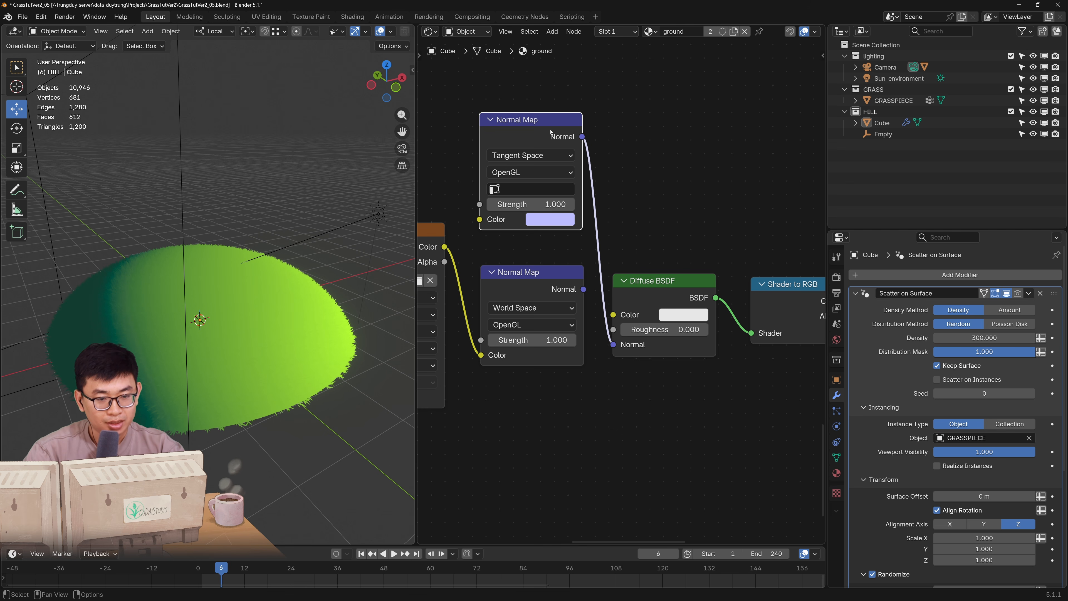
Move both Normal Map nodes and everything feeding them away from the Diffuse BSDF to make room
click(535, 291)
drag(512, 81, 560, 332)
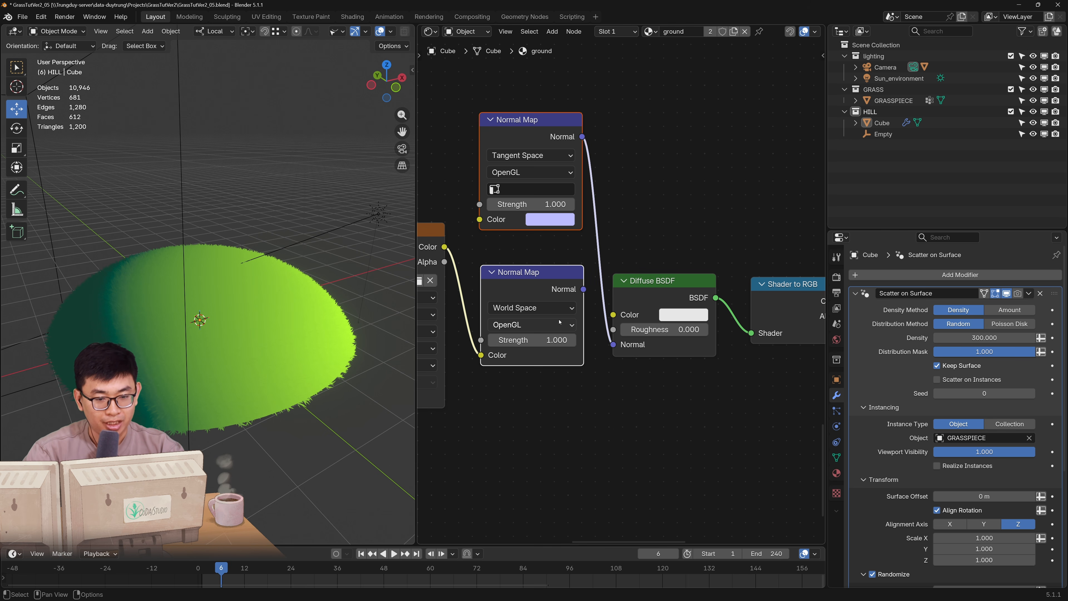
key(Home)
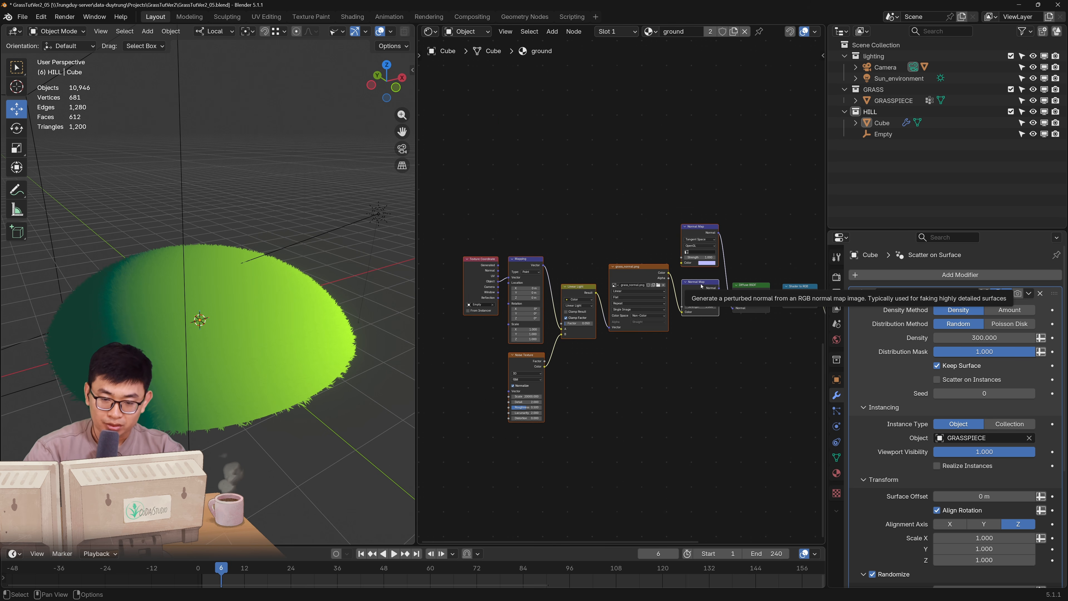
drag(701, 286, 626, 286)
click(679, 317)
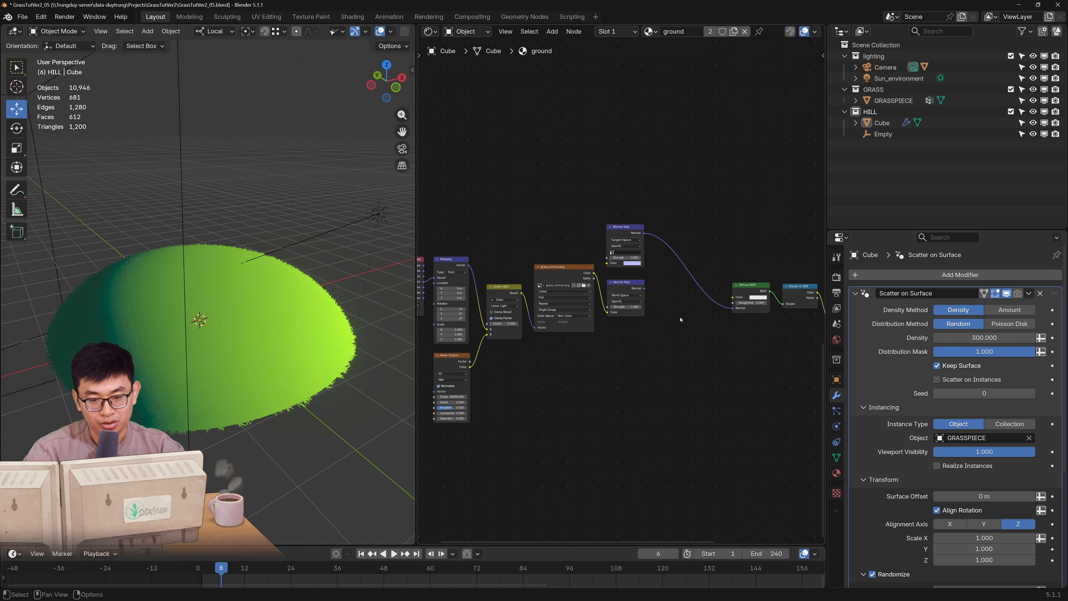
Insert a Color Mix node before the Diffuse BSDF, with the tangent-space normal in A and the world-space normal in B
scroll(655, 301, up, 8)
middle_drag(699, 276, 605, 291)
key(shift+a)
text(mix)
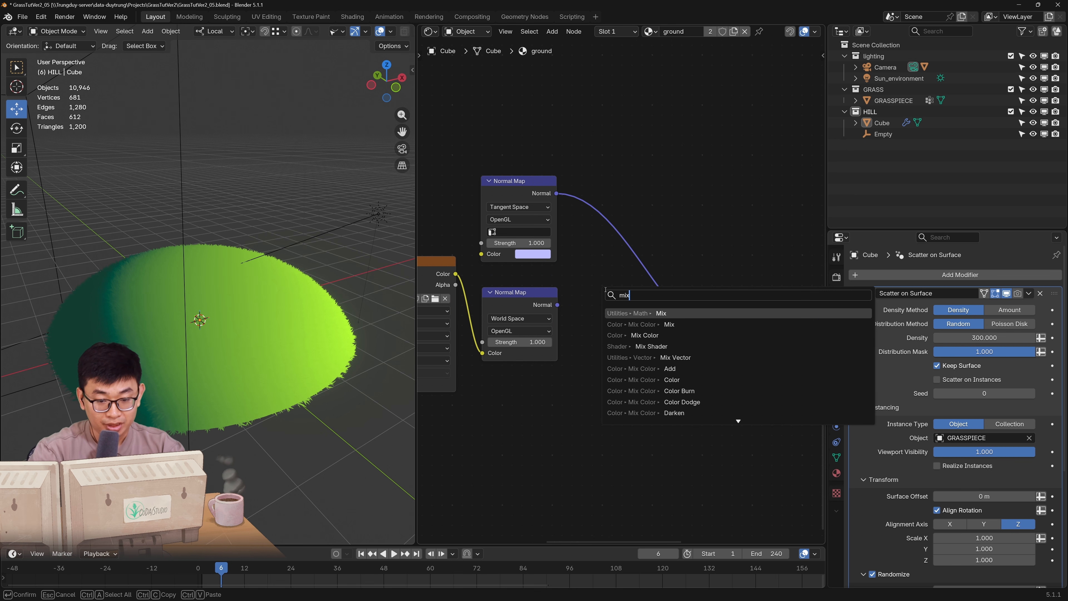
key(Return)
click(642, 306)
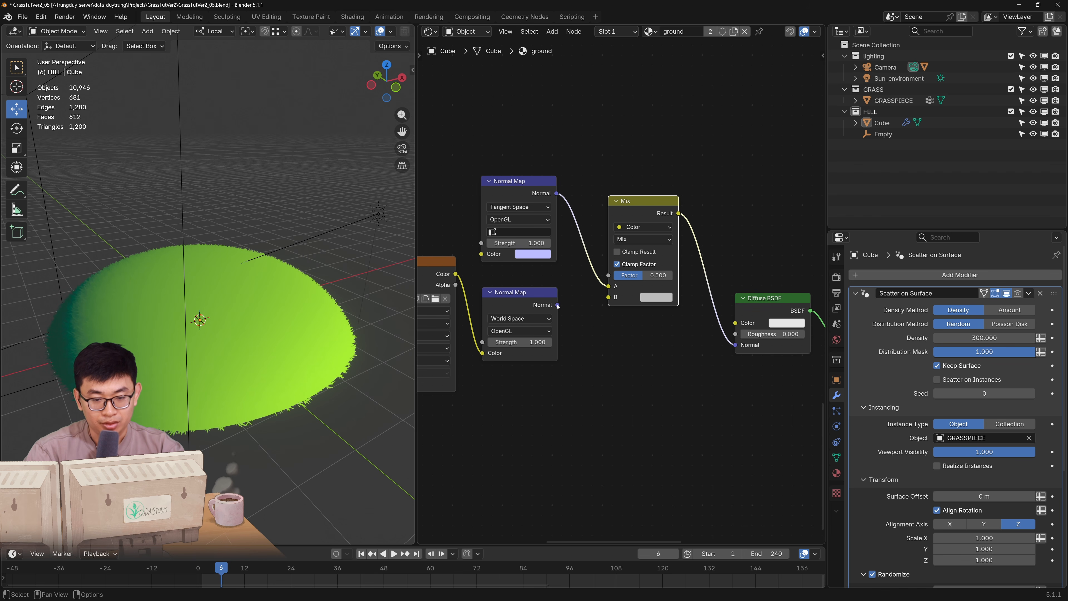
drag(557, 304, 608, 297)
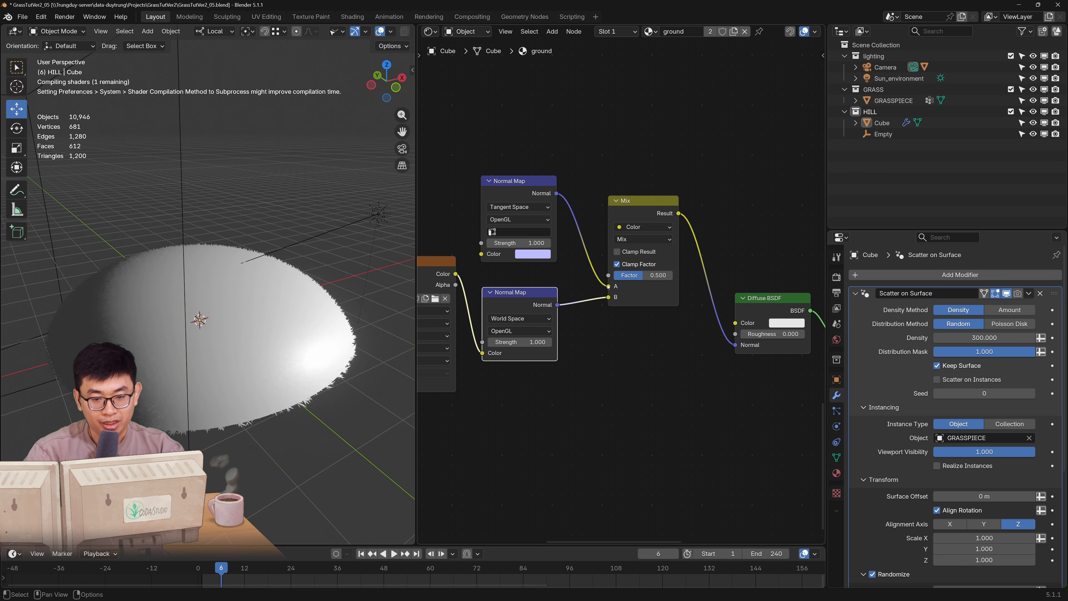
Set the Mix node combining the two normals to Linear Light with a factor of 0.745
click(630, 239)
click(689, 277)
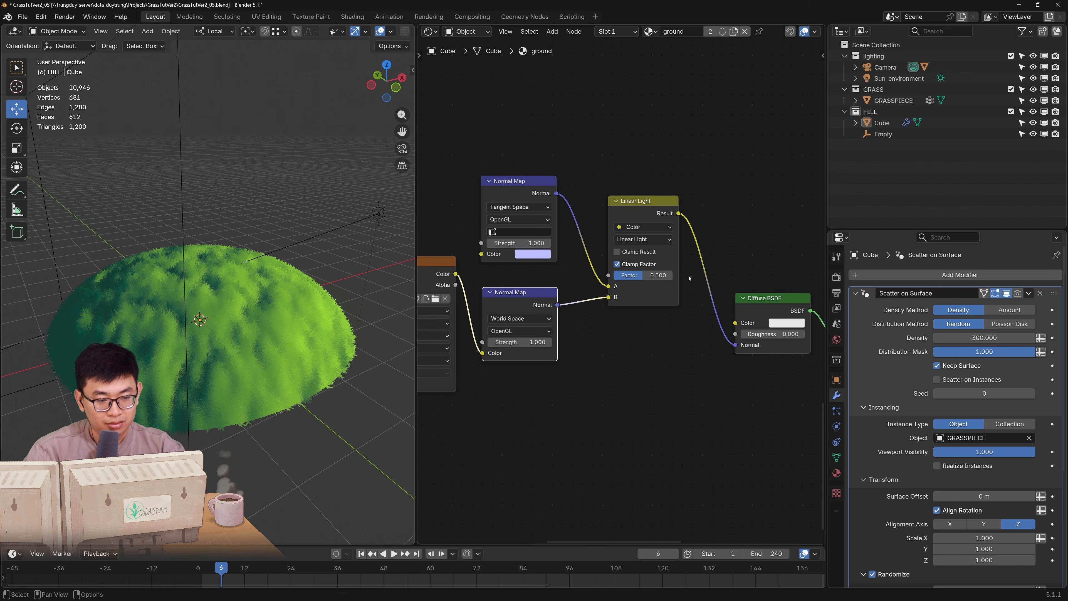
mouse_move(286, 332)
middle_down()
mouse_move(295, 320)
mouse_move(269, 337)
mouse_move(279, 337)
middle_up()
scroll(277, 339, up, 4)
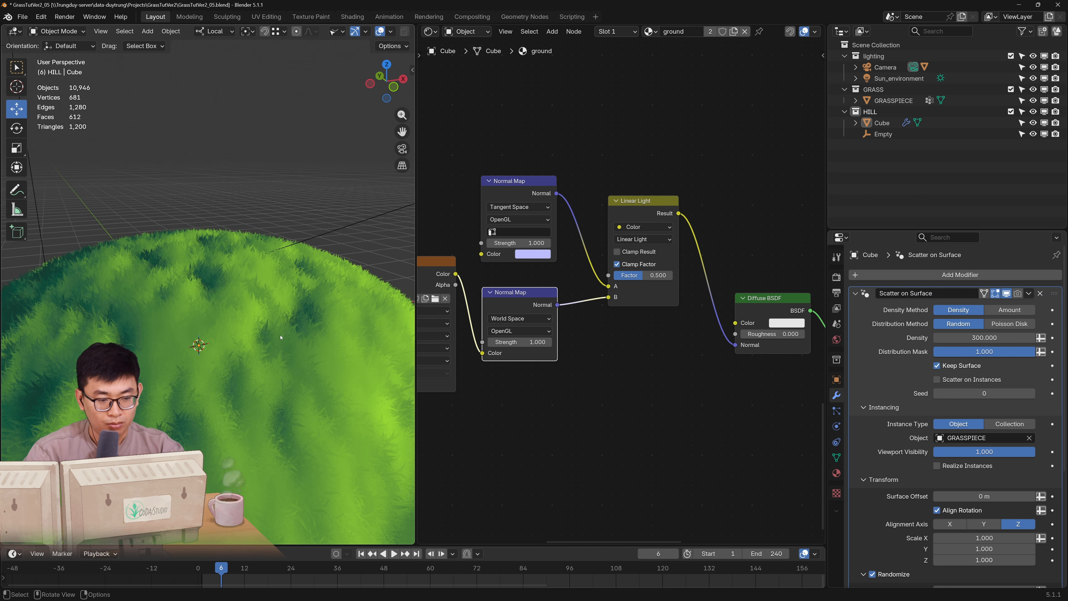
drag(642, 275, 656, 275)
scroll(198, 302, down, 4)
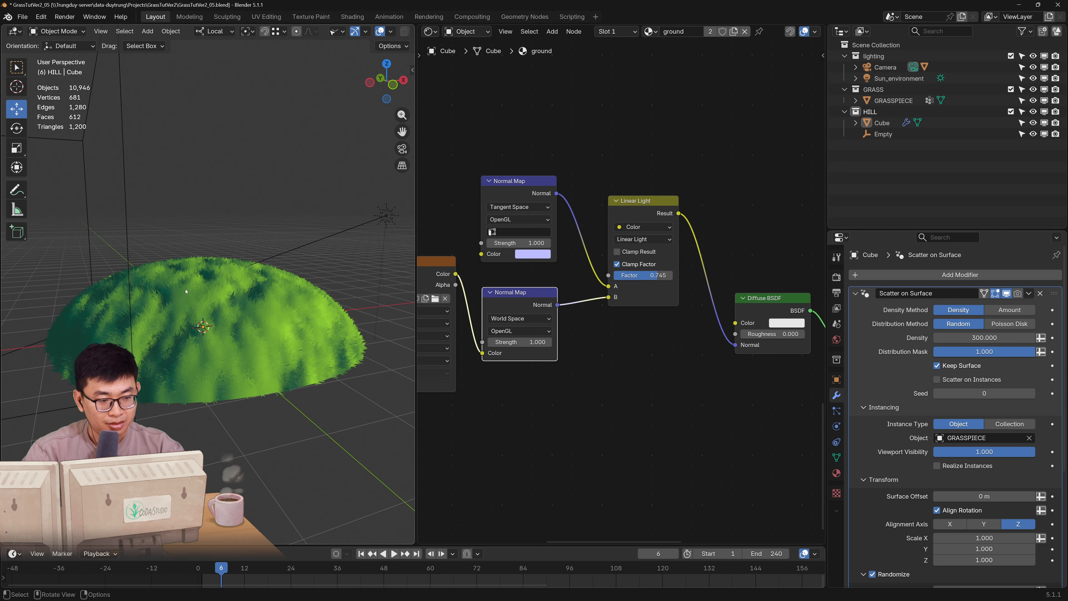
scroll(195, 305, up, 3)
middle_drag(192, 308, 219, 309)
scroll(206, 326, down, 3)
drag(414, 280, 744, 281)
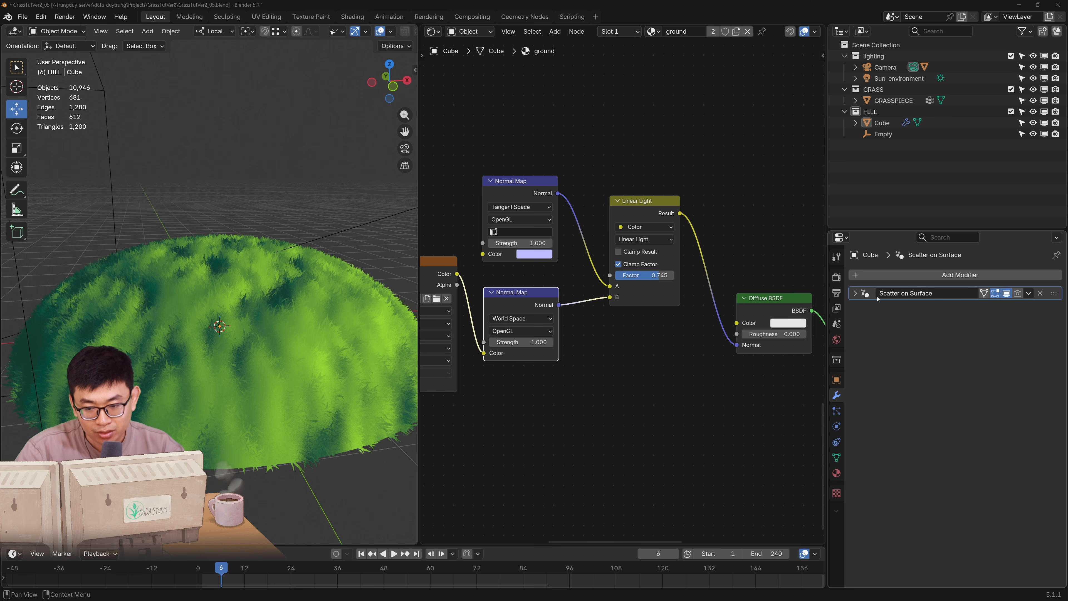
Switch the node editor to Geometry Nodes and look over the Masking and Instance Geometry sections of the Scatter on Surface tree
click(432, 31)
click(466, 98)
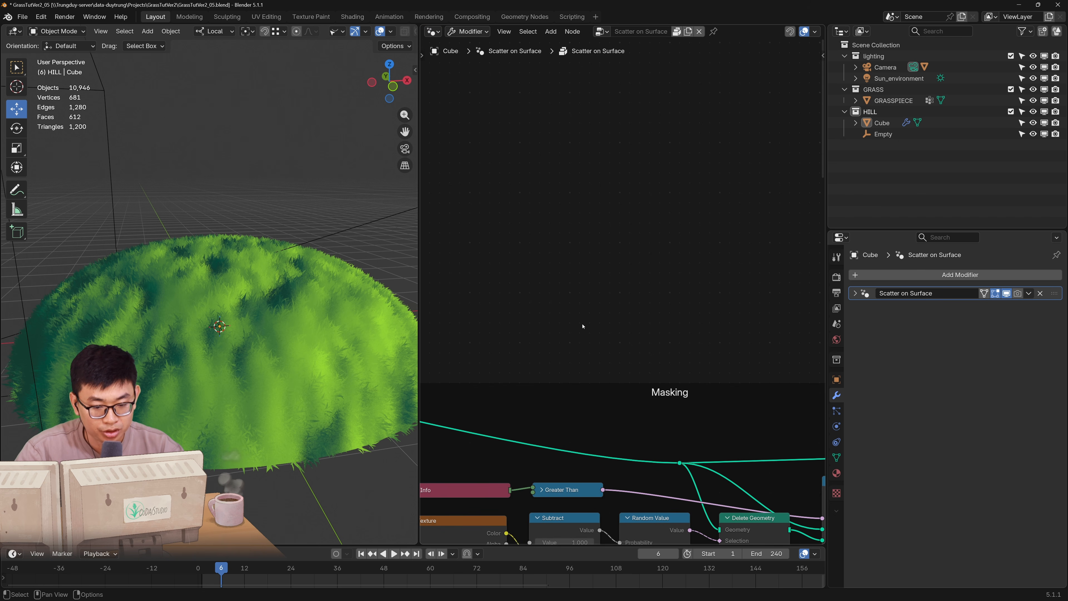
scroll(582, 325, down, 8)
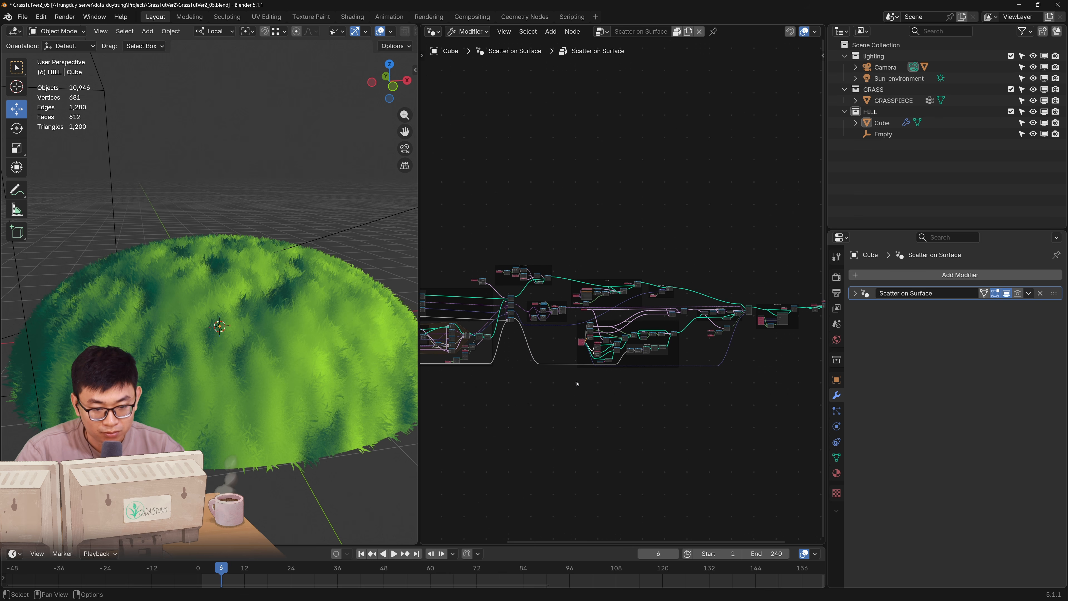
scroll(574, 383, down, 3)
mouse_move(572, 381)
middle_down()
mouse_move(605, 379)
mouse_move(558, 391)
middle_up()
scroll(577, 387, up, 3)
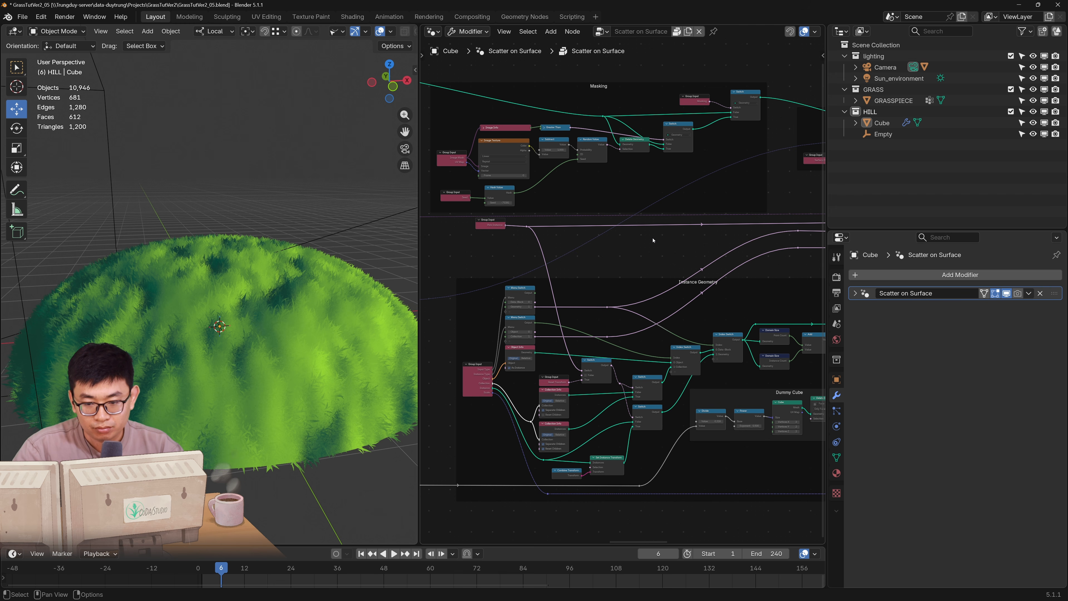
scroll(584, 346, up, 9)
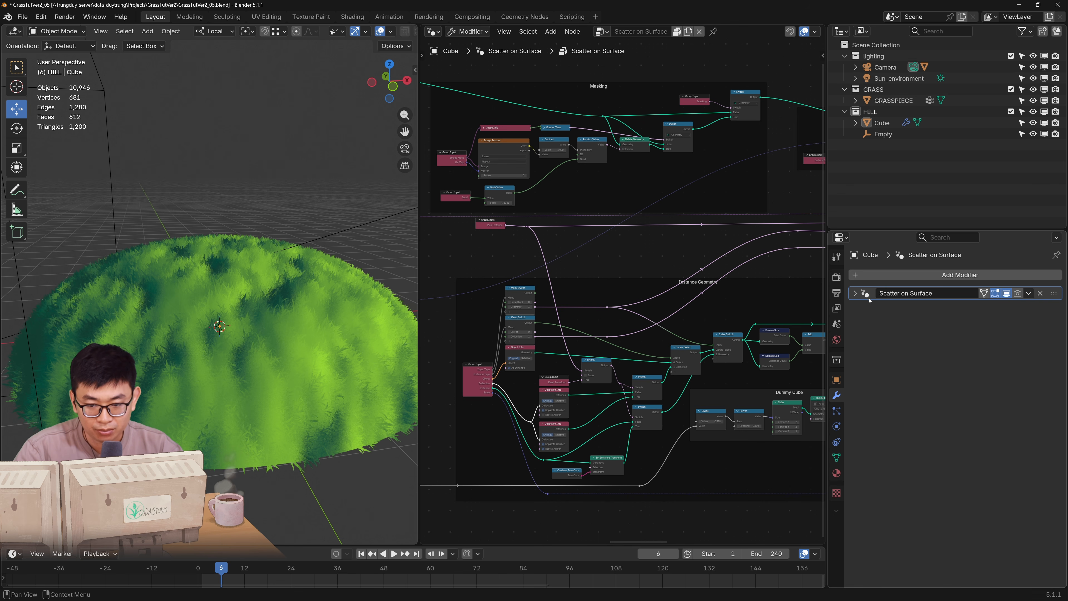
Make the Scatter on Surface node group local and rename it Scatter on Surface_Wind
click(677, 31)
double_click(665, 31)
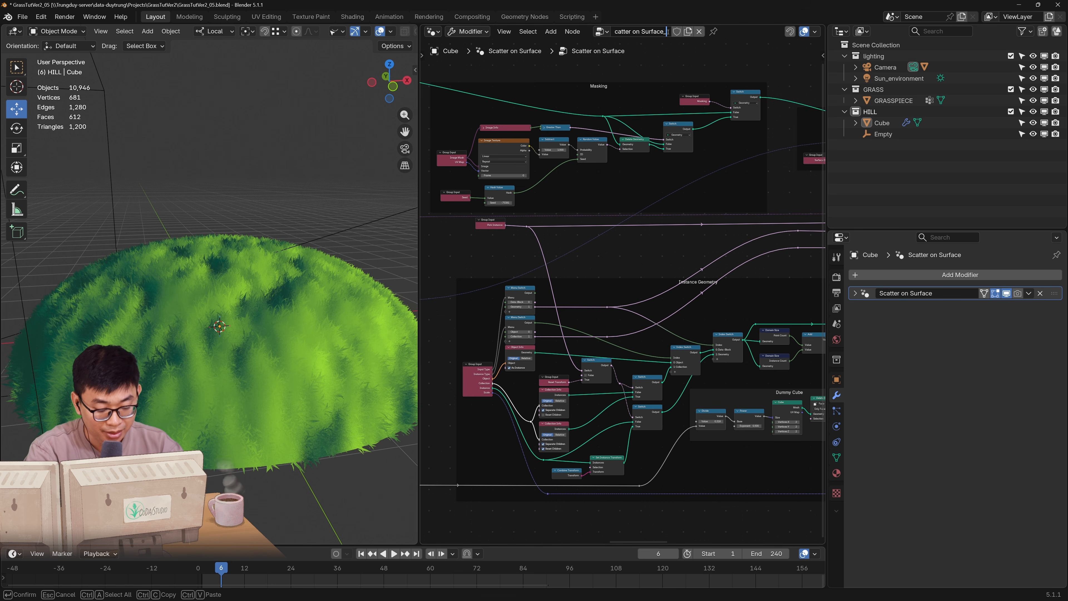
text(_Wind)
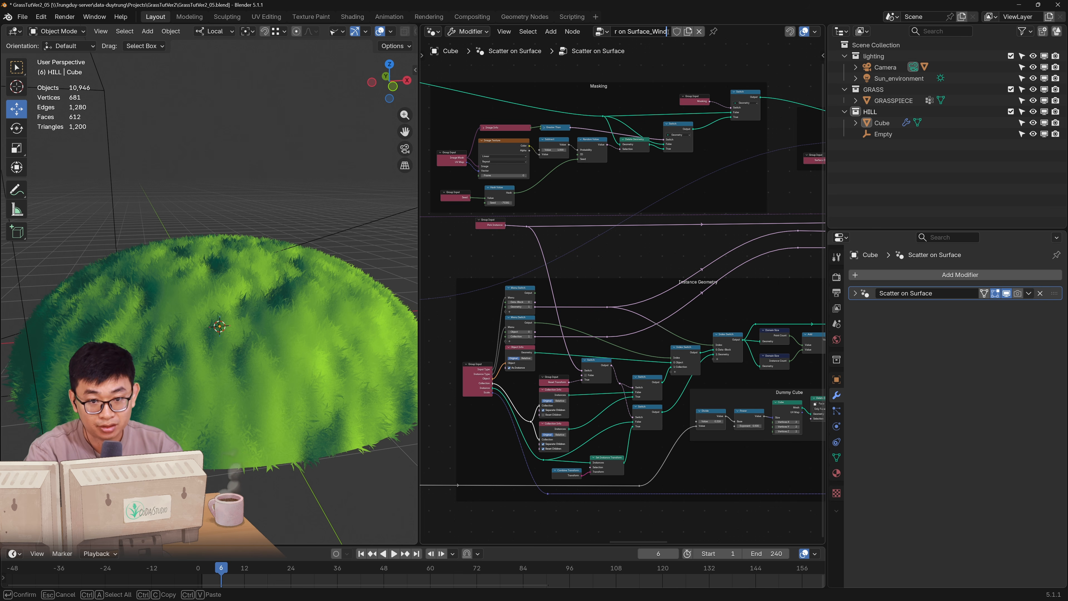
key(Return)
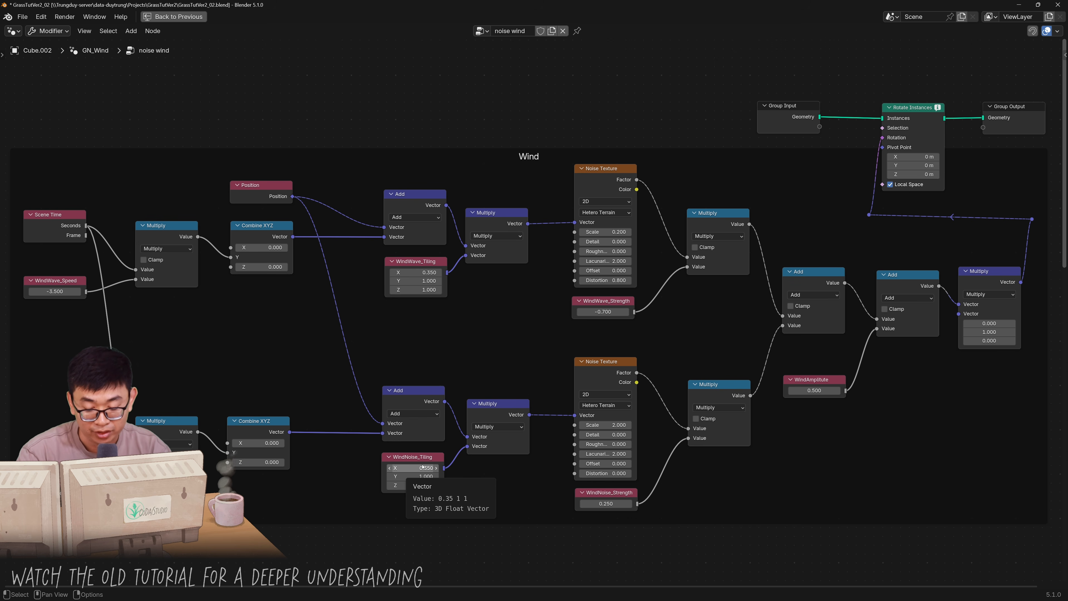
In the GrassTutVer2_02 file, copy the whole Wind frame with all its nodes from the noise wind group
key(Home)
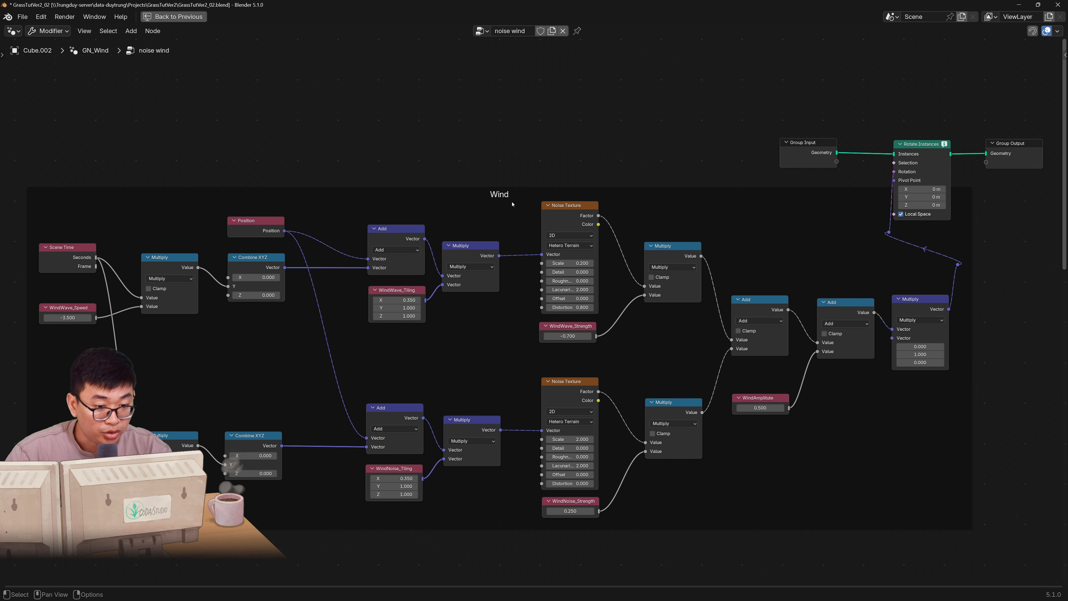
click(495, 193)
drag(13, 184, 1009, 551)
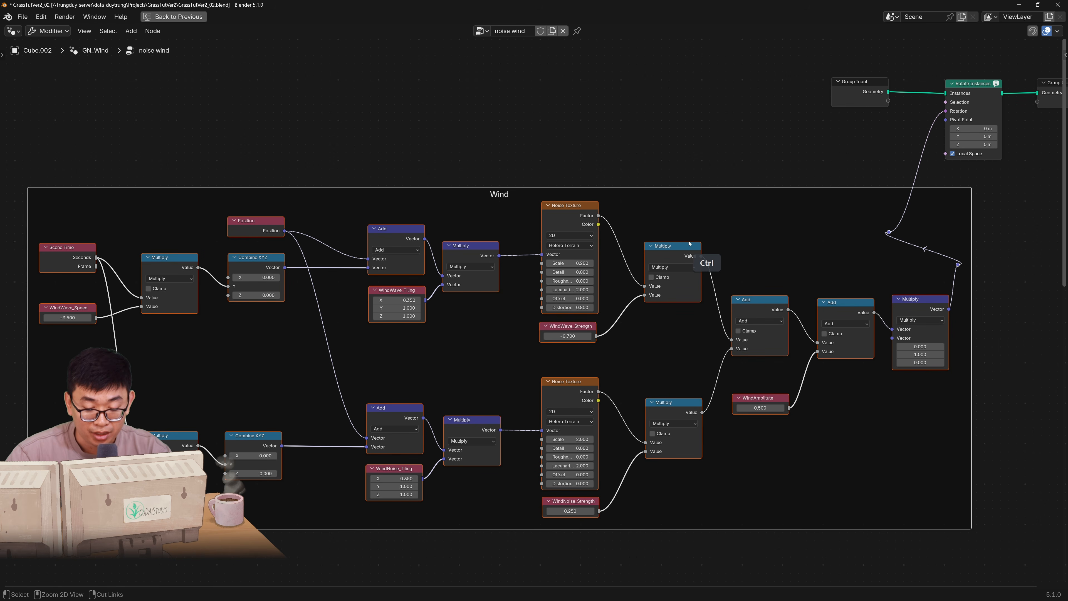
key(ctrl+c)
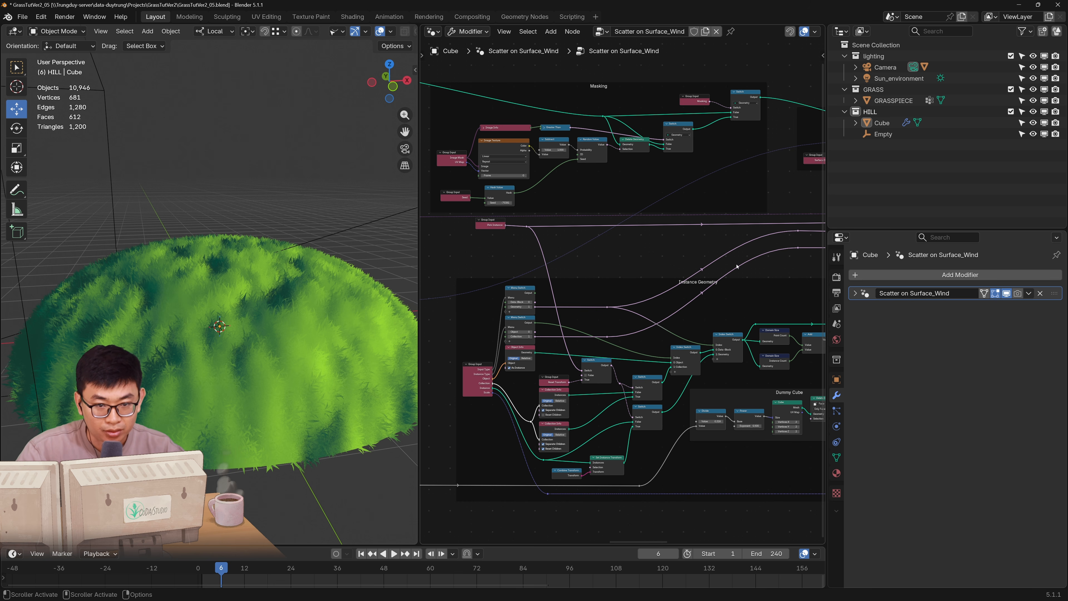
Back in the GrassTutVer2_05 file, widen the node editor and examine the Rotation input of the Instance on Points node
drag(419, 307, 91, 287)
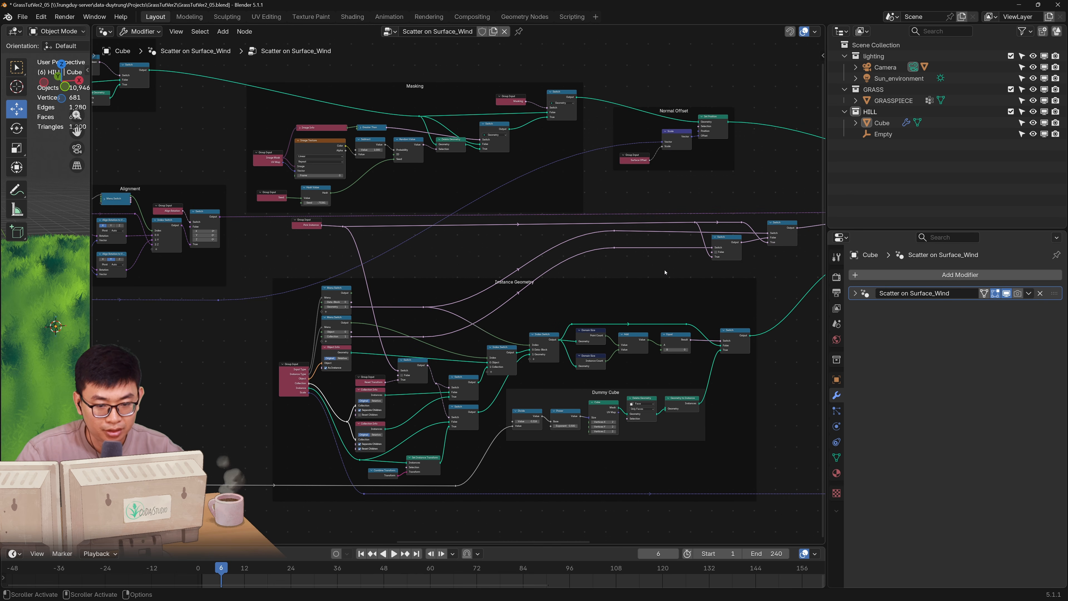
middle_drag(664, 264, 542, 308)
scroll(542, 335, up, 2)
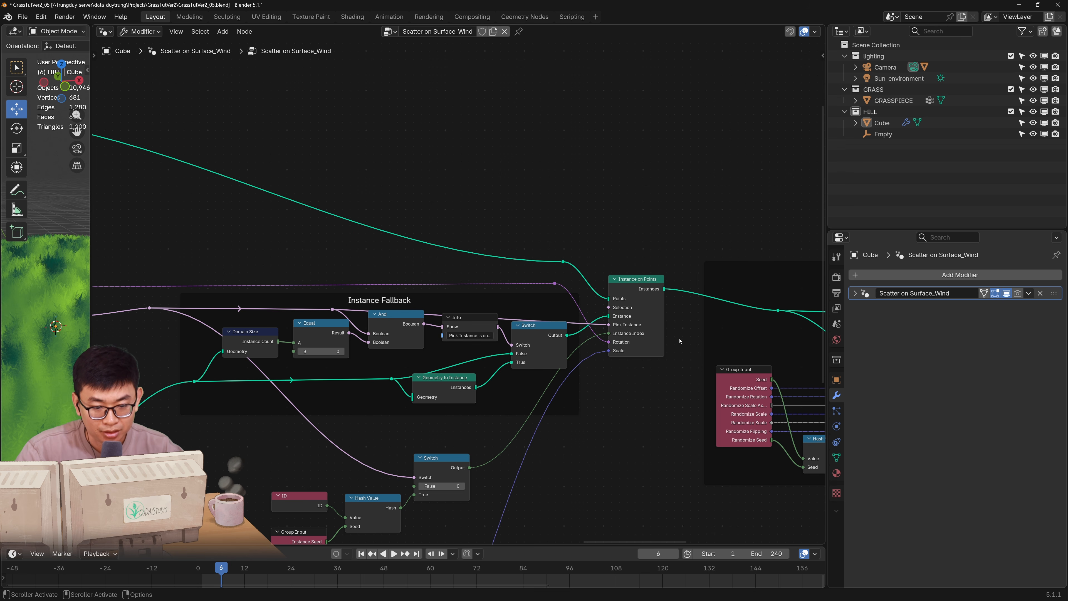
scroll(643, 280, up, 4)
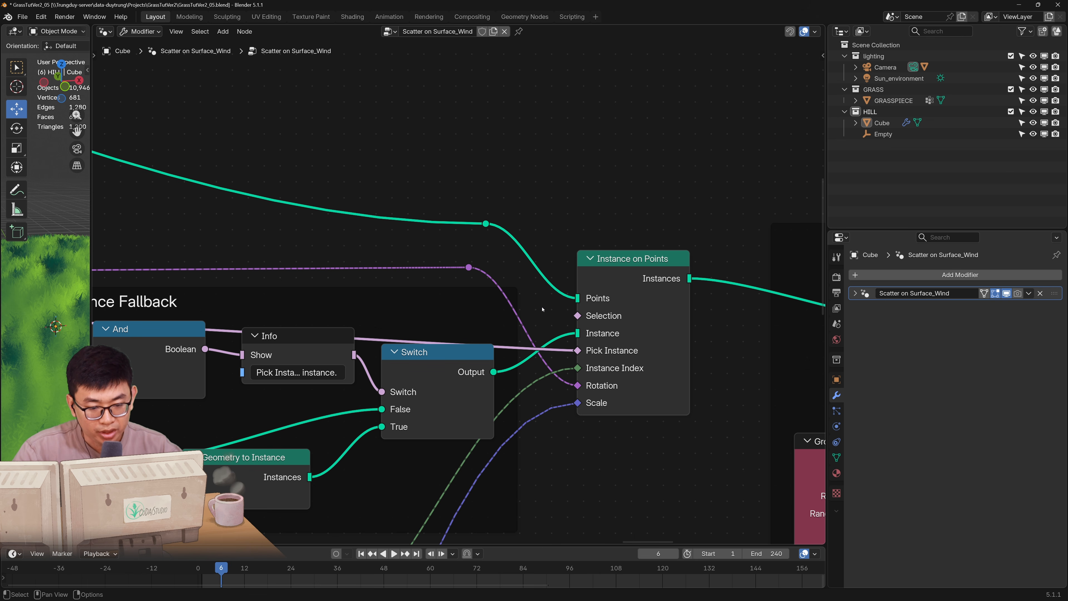
mouse_move(592, 391)
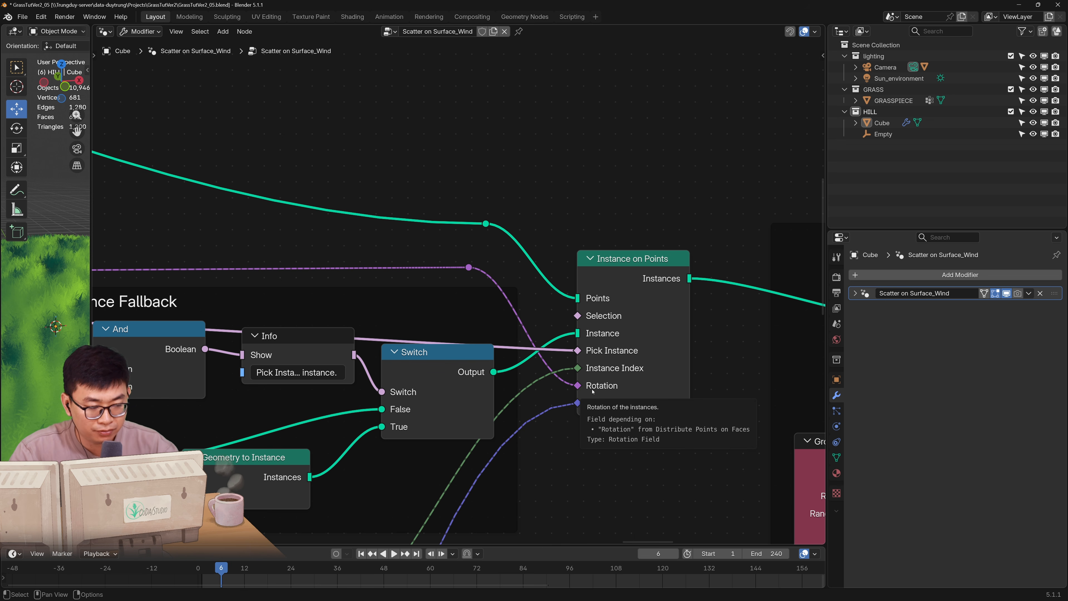
scroll(537, 341, down, 5)
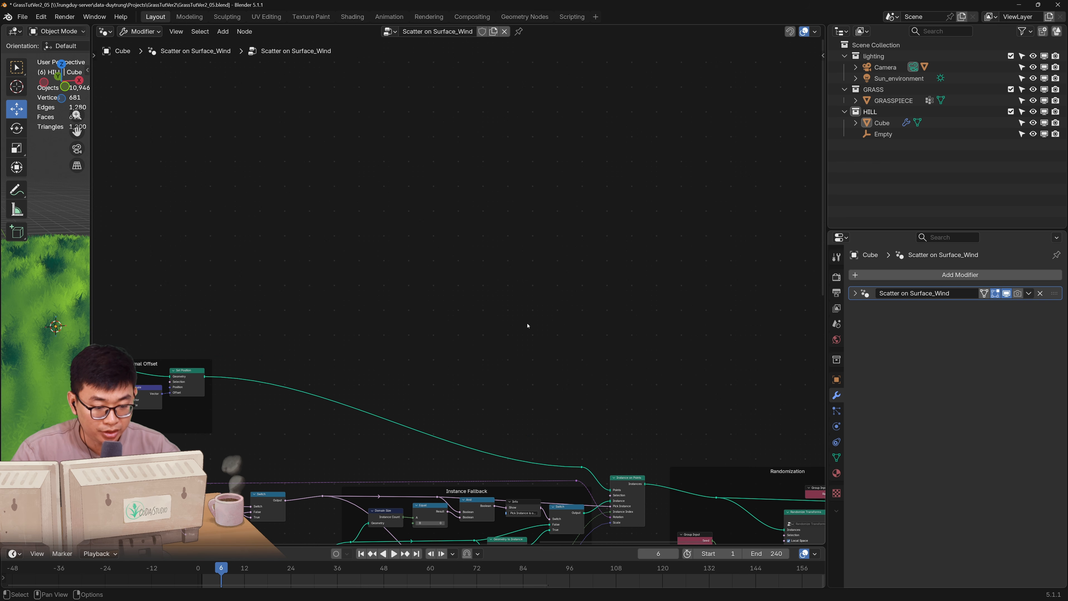
Paste the copied Wind frame into the scatter tree and place it in the empty area above Normal Offset and Instance Fallback
middle_drag(527, 326, 526, 321)
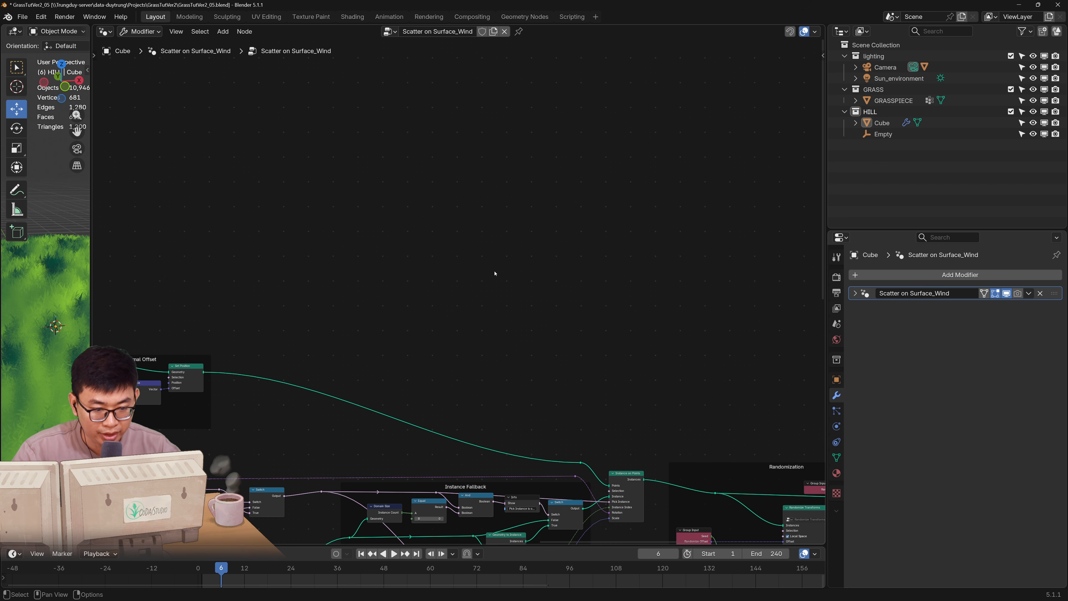
key(ctrl+v)
drag(489, 166, 377, 132)
scroll(378, 132, down, 4)
middle_drag(377, 132, 437, 162)
drag(437, 162, 371, 133)
scroll(537, 271, up, 4)
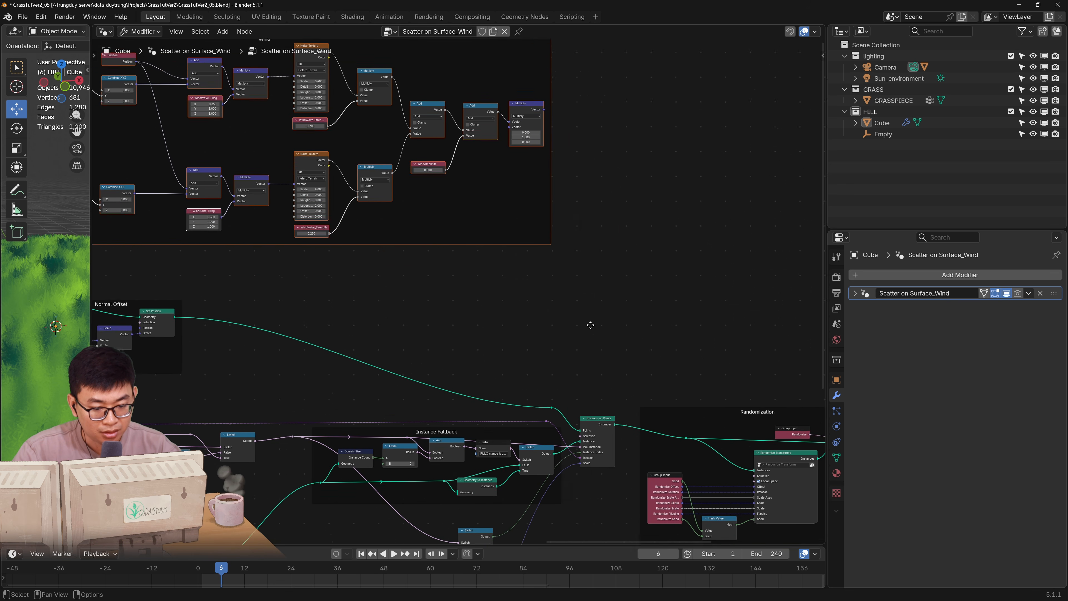
Add a Rotate Rotation node in the free space above the Instance on Points node
middle_drag(529, 277, 540, 391)
middle_drag(576, 462, 546, 280)
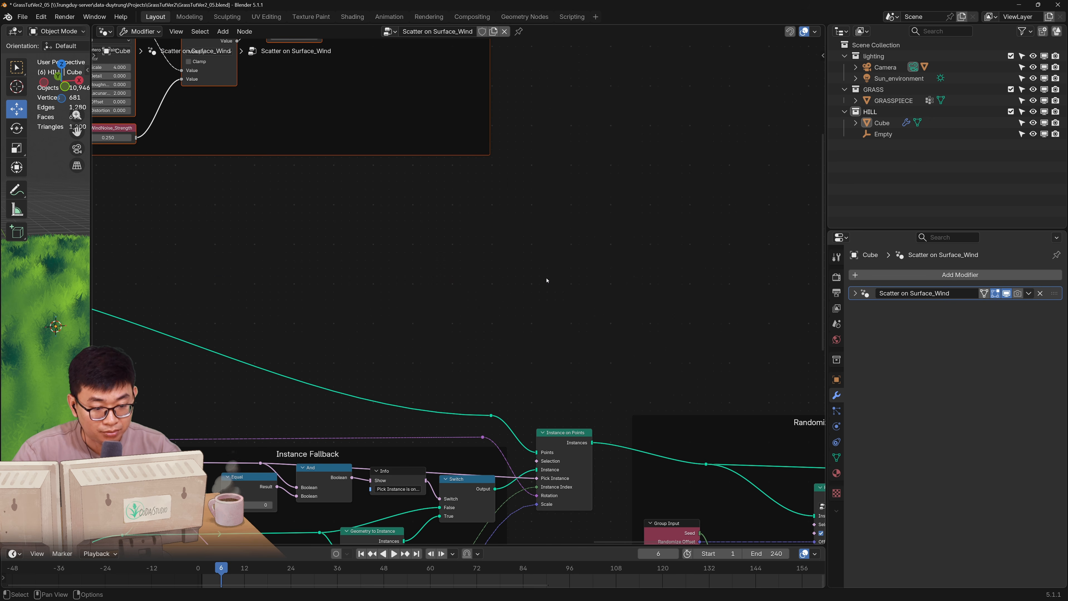
key(shift+a)
text(rotate)
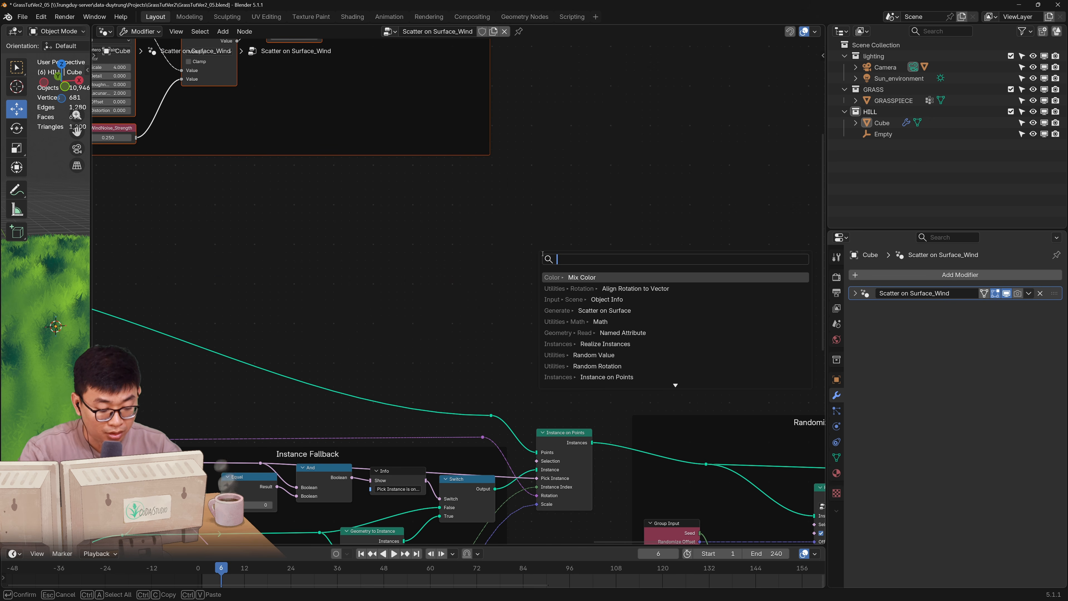
text( ro)
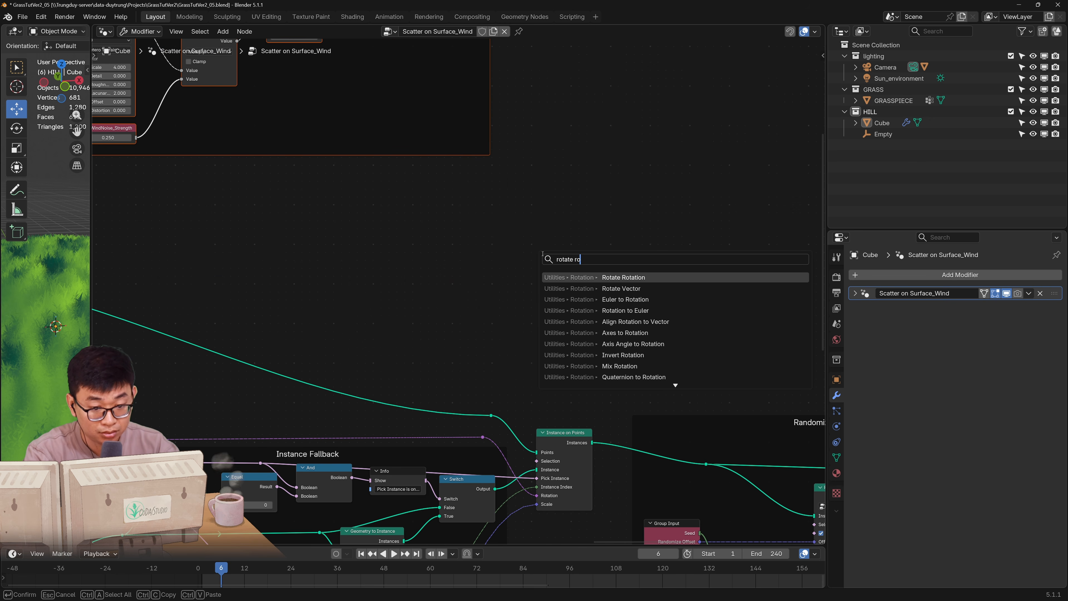
text(tation)
key(Return)
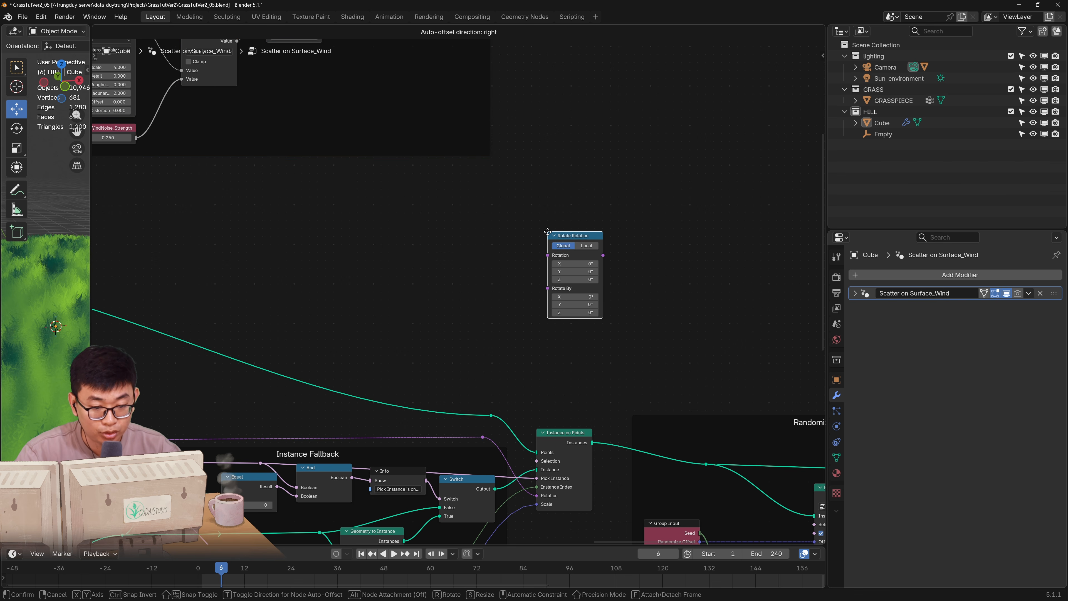
click(543, 232)
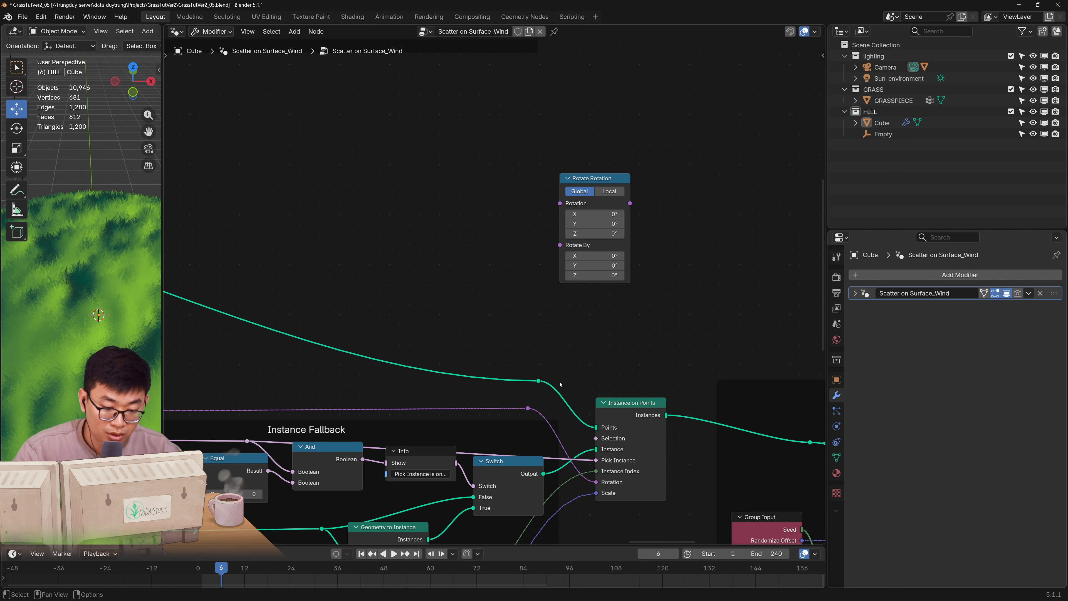
Connect the reroute carrying the instance rotation to the Rotation input of the Rotate Rotation node
drag(527, 408, 552, 334)
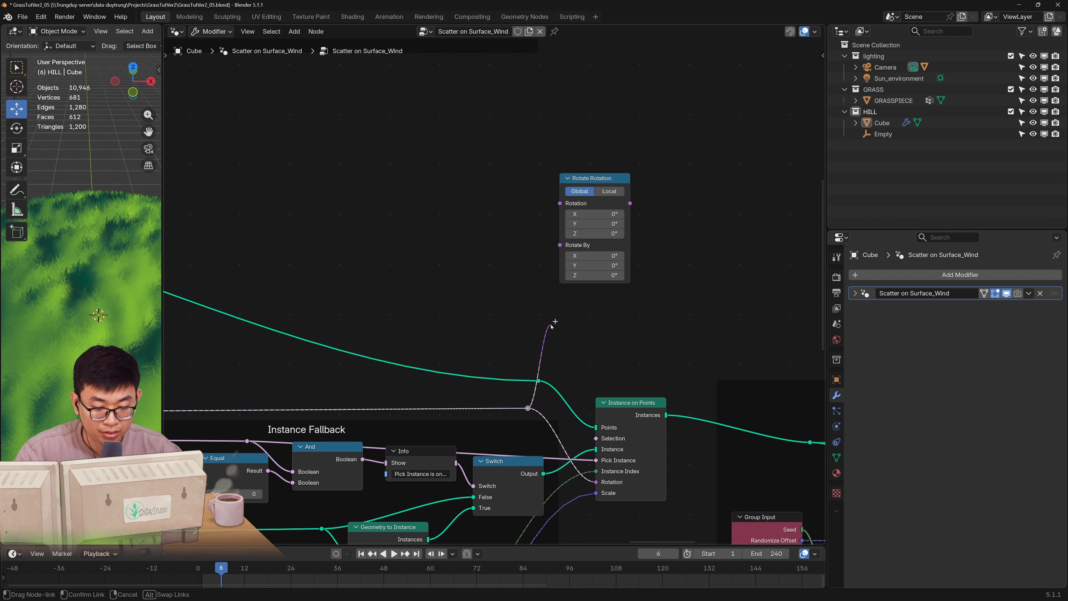
drag(527, 255, 560, 204)
middle_drag(524, 147, 544, 336)
scroll(543, 337, up, 1)
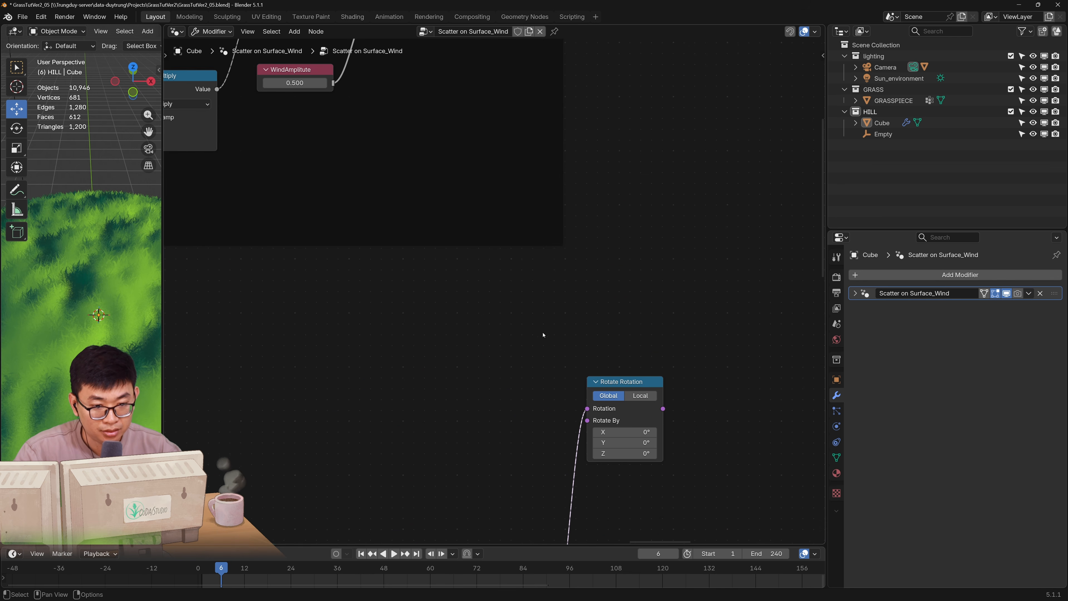
Link the Multiply vector output to Rotate By on Rotate Rotation, and its output to the Rotation input of Instance on Points
middle_drag(515, 206, 515, 277)
scroll(516, 269, down, 1)
scroll(518, 260, down, 1)
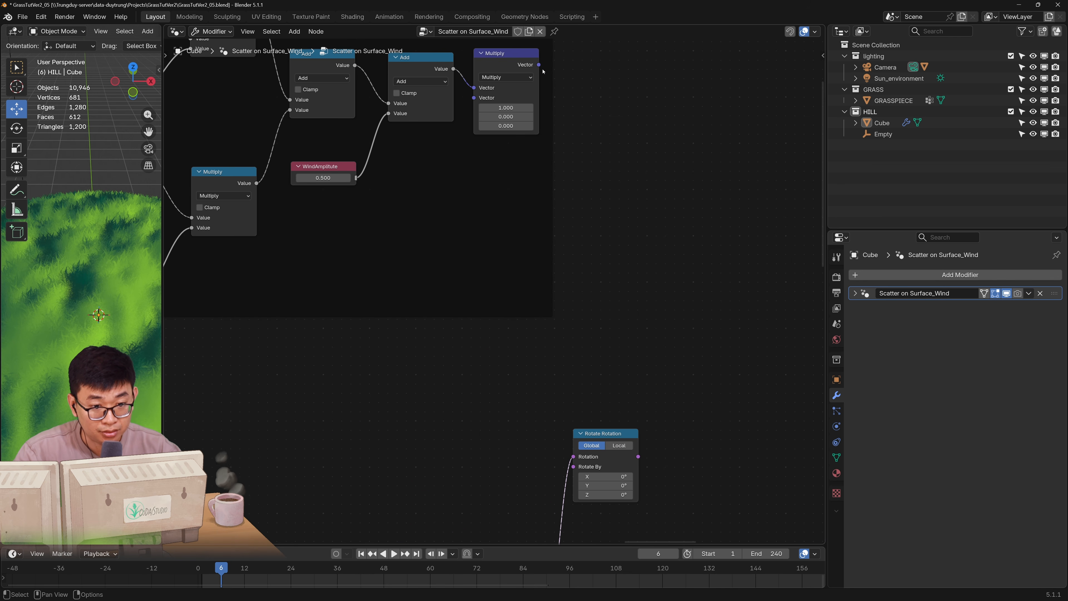
drag(540, 65, 566, 466)
middle_drag(619, 454, 593, 209)
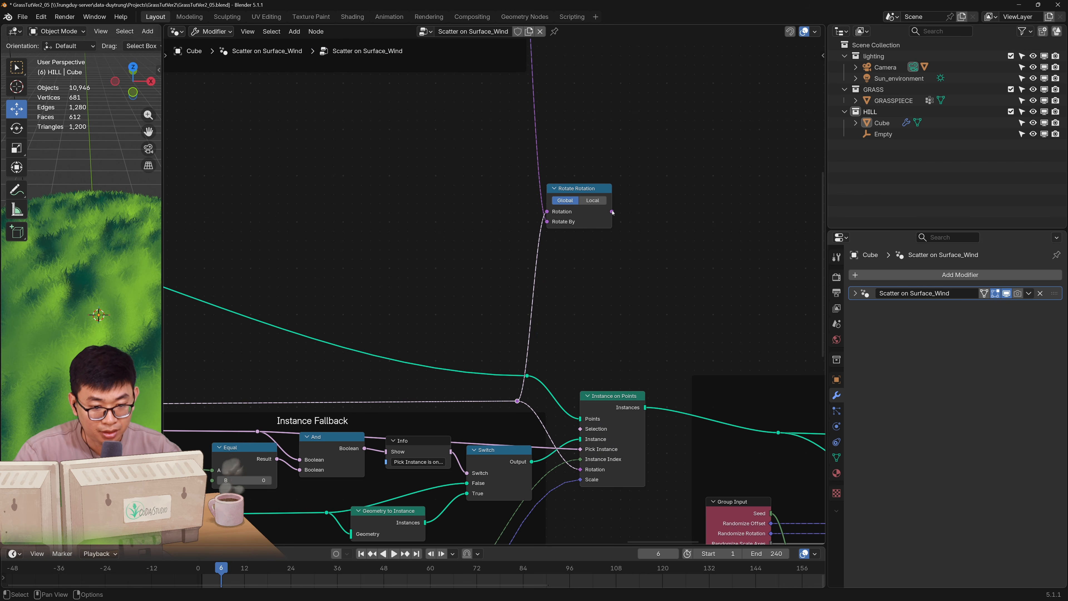
drag(612, 212, 580, 469)
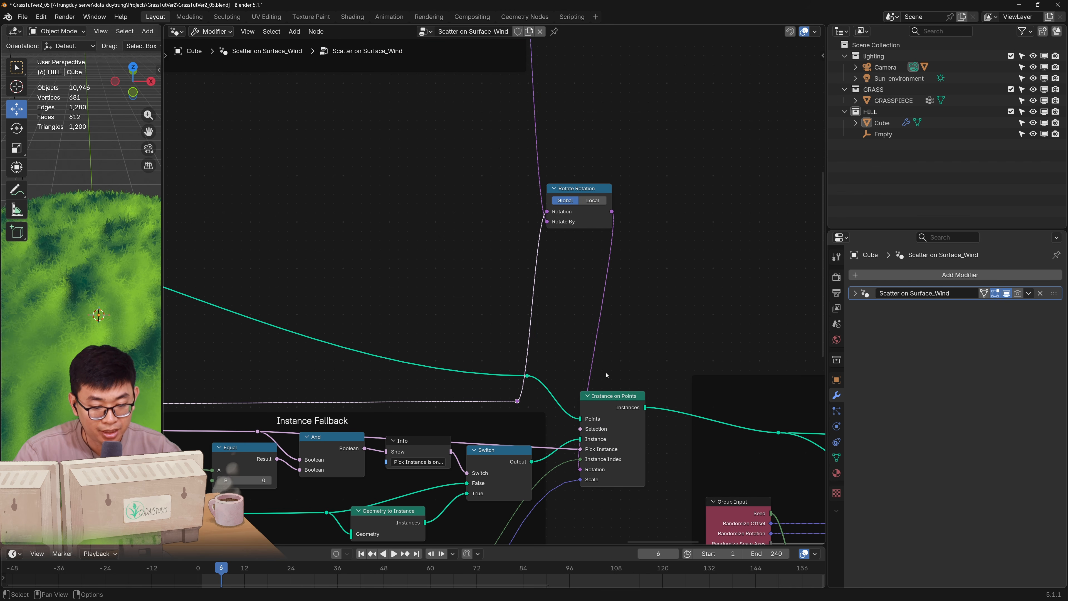
Rearrange the Instance on Points and Rotate Rotation nodes so that they sit closer together
click(576, 188)
drag(609, 396, 651, 392)
drag(576, 188, 570, 301)
Enlarge the 3D view, play the grass wind animation from several angles, and inspect the Multiply node's direction vector
middle_drag(485, 139, 498, 435)
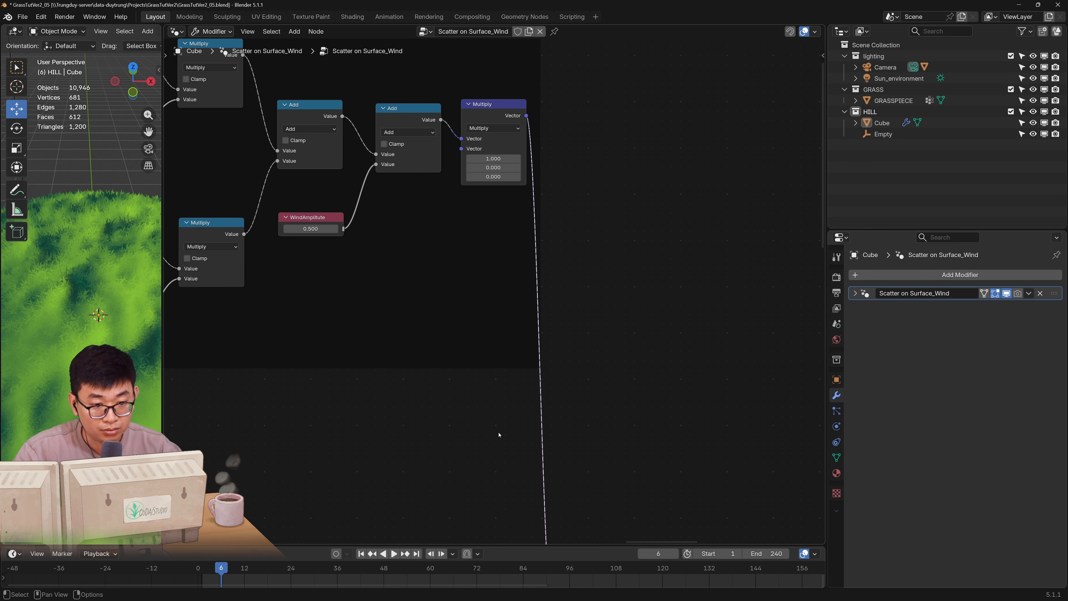
drag(163, 387, 607, 382)
scroll(420, 344, down, 3)
middle_drag(421, 345, 423, 370)
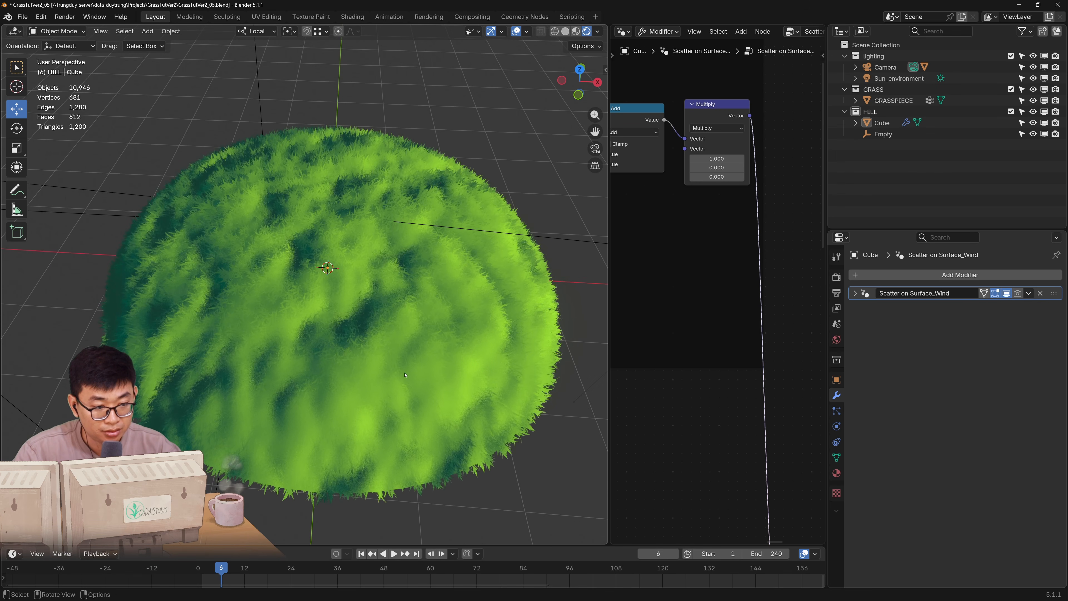
key(space)
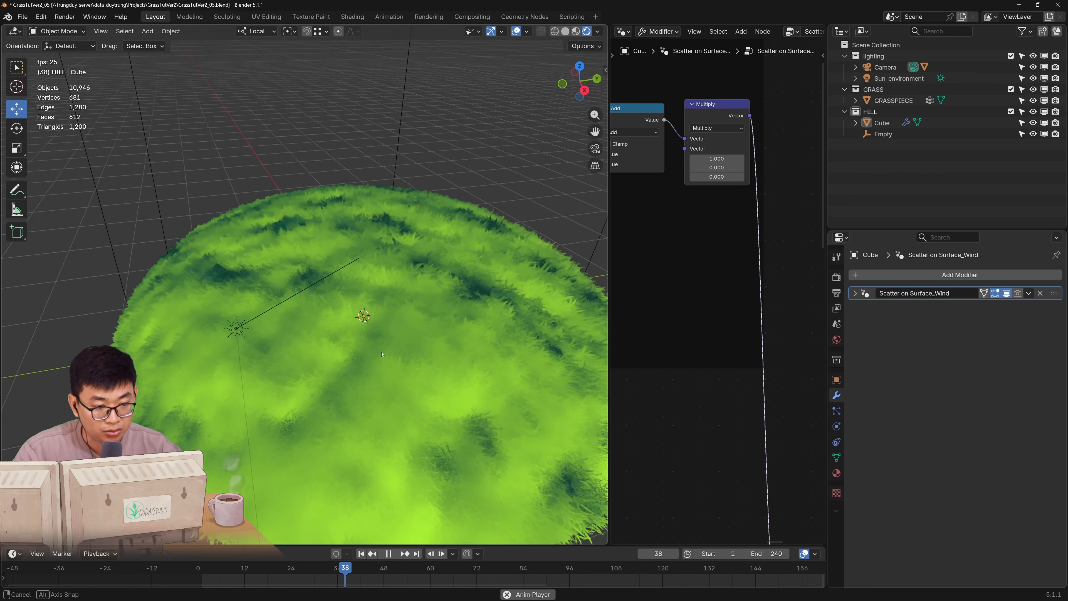
middle_drag(382, 355, 383, 337)
scroll(382, 337, up, 5)
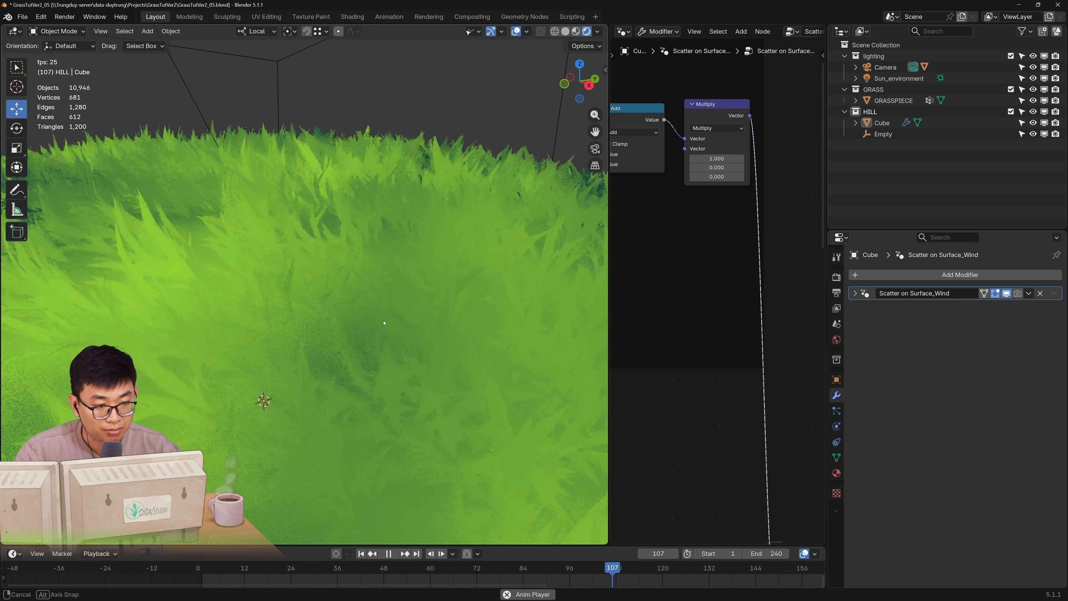
scroll(382, 321, down, 4)
middle_drag(383, 322, 342, 376)
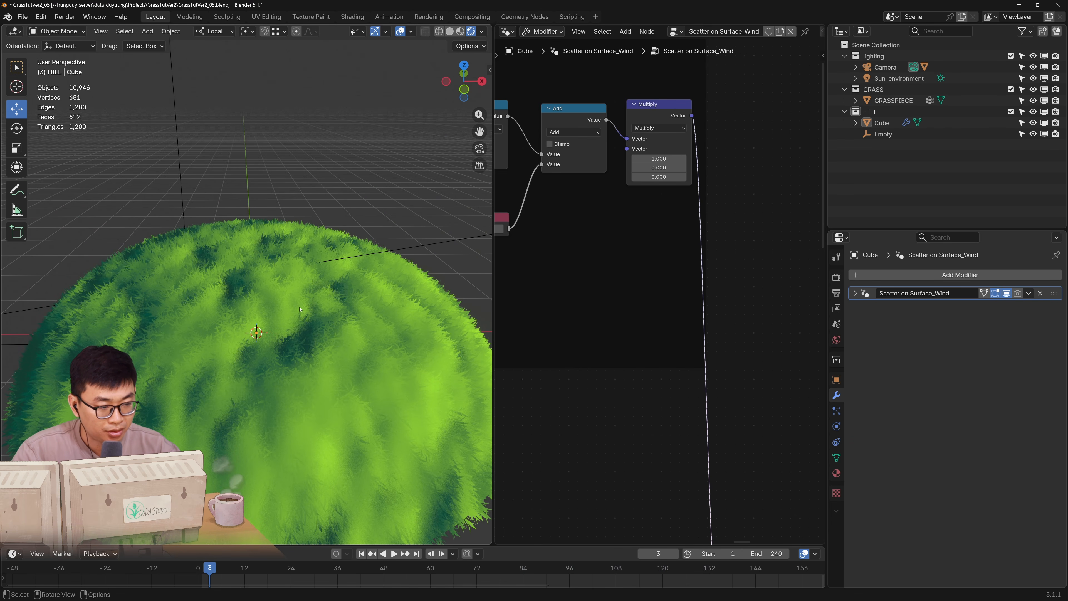
drag(657, 117, 657, 120)
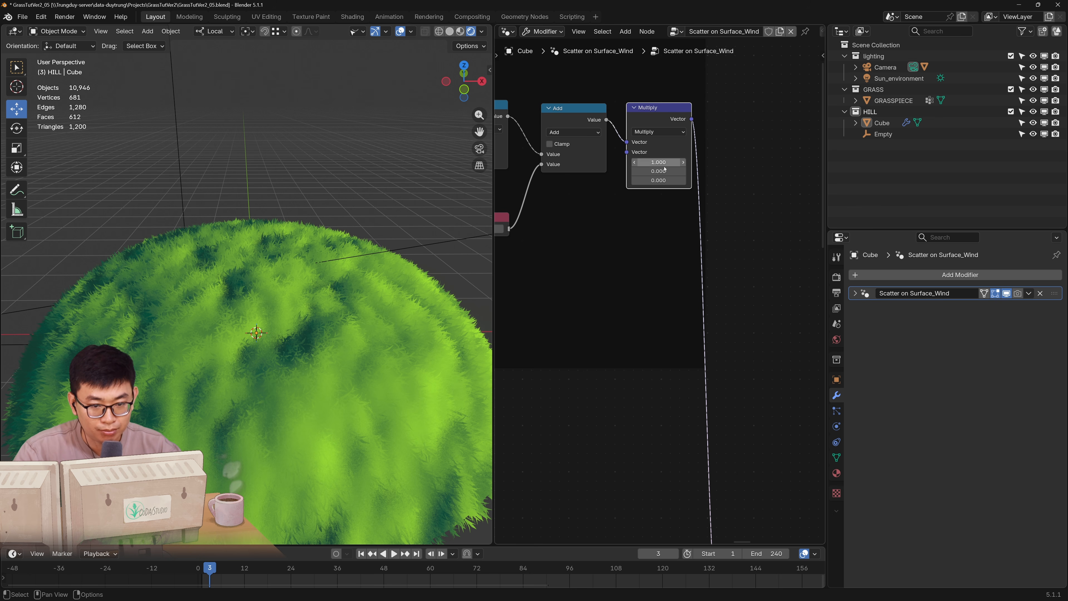
scroll(671, 165, up, 4)
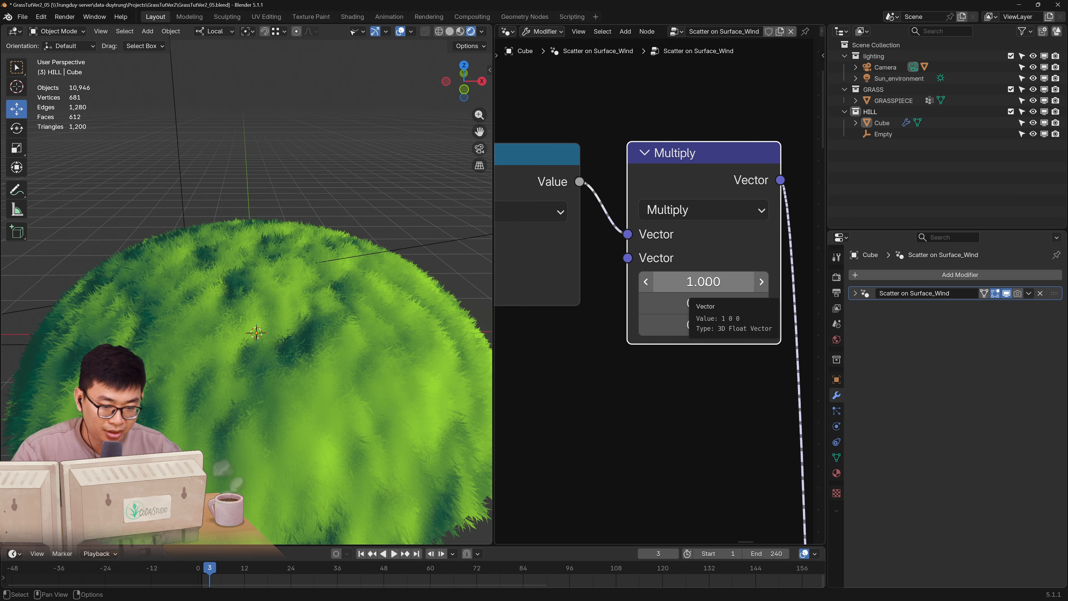
scroll(702, 302, down, 3)
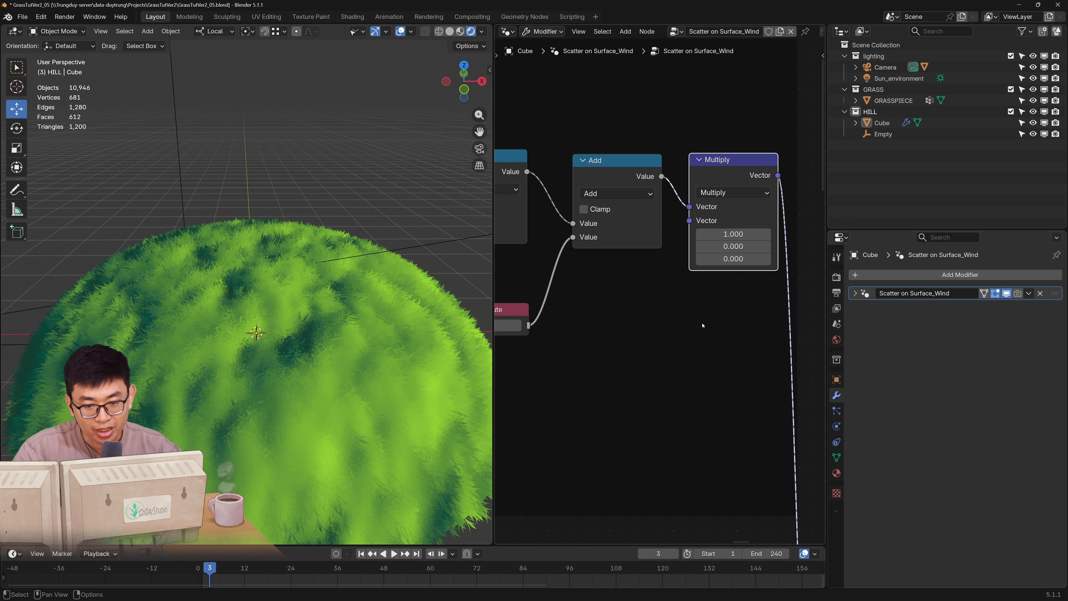
Add a Single Arrow empty and raise it along Z above the hill to about 2.12 m
middle_drag(243, 295, 210, 305)
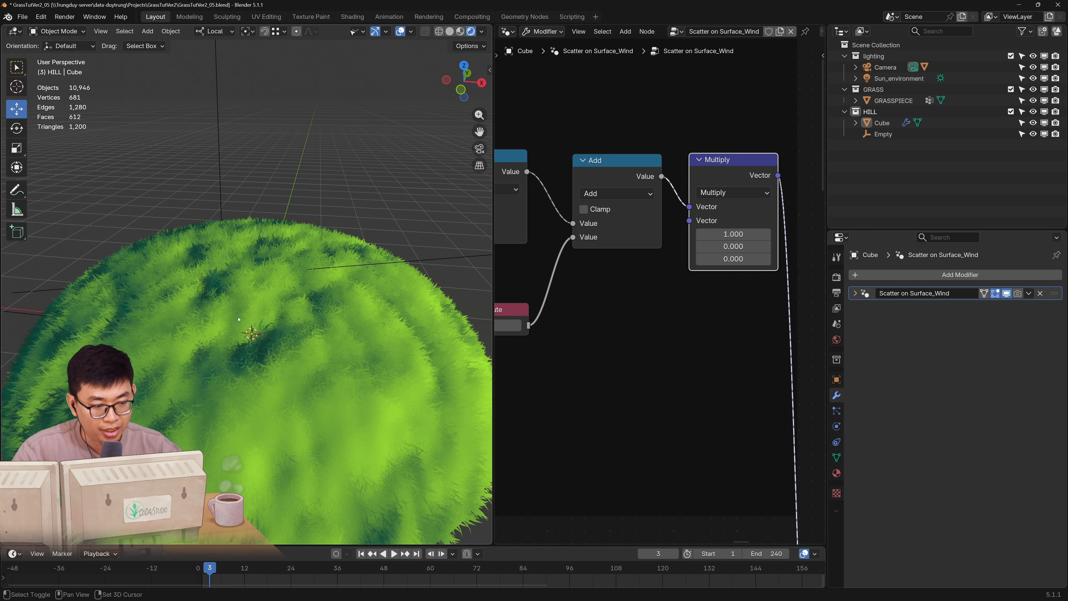
key(shift+a)
mouse_move(211, 453)
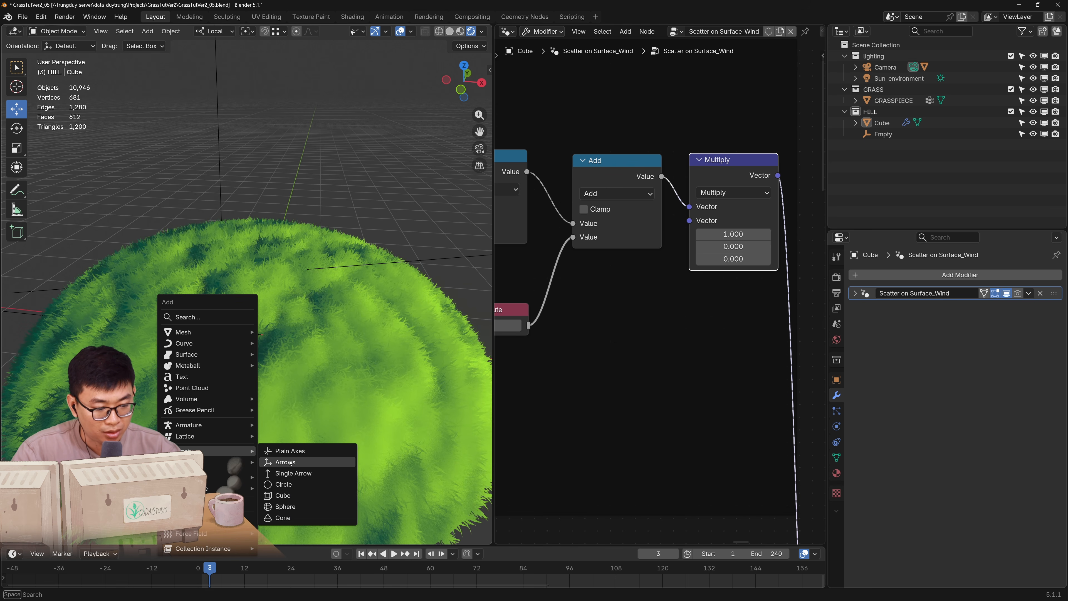
click(298, 472)
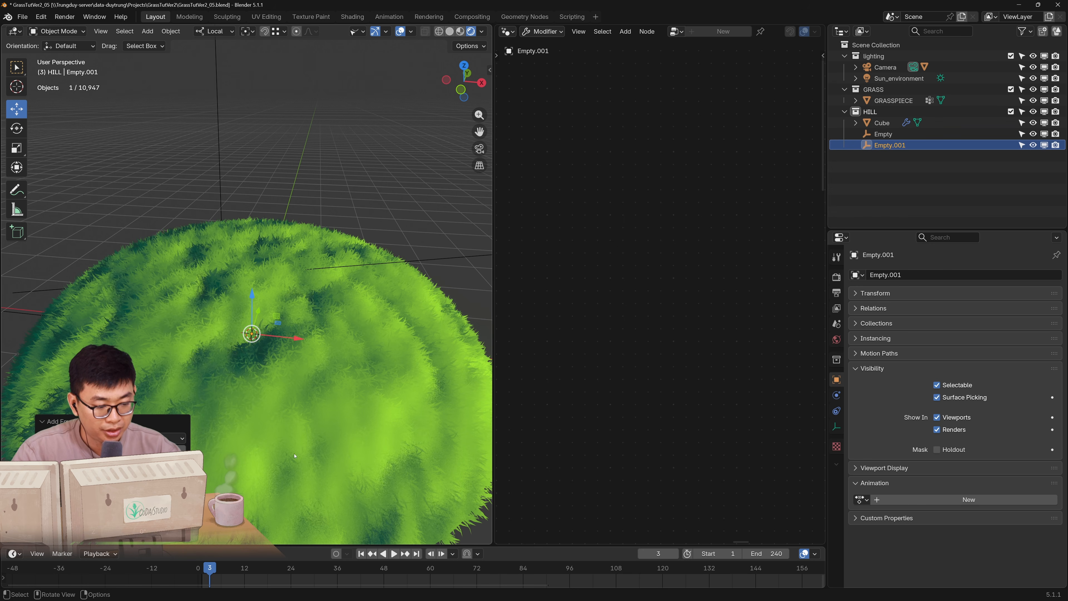
drag(253, 293, 253, 144)
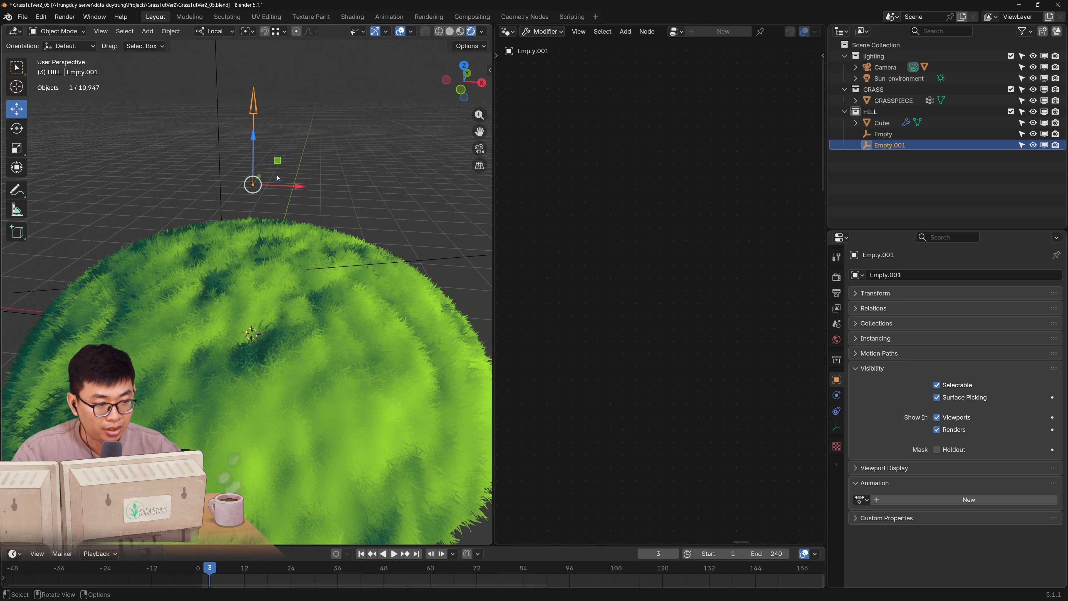
Examine the arrow empty's transform values and its rotation mode
key(n)
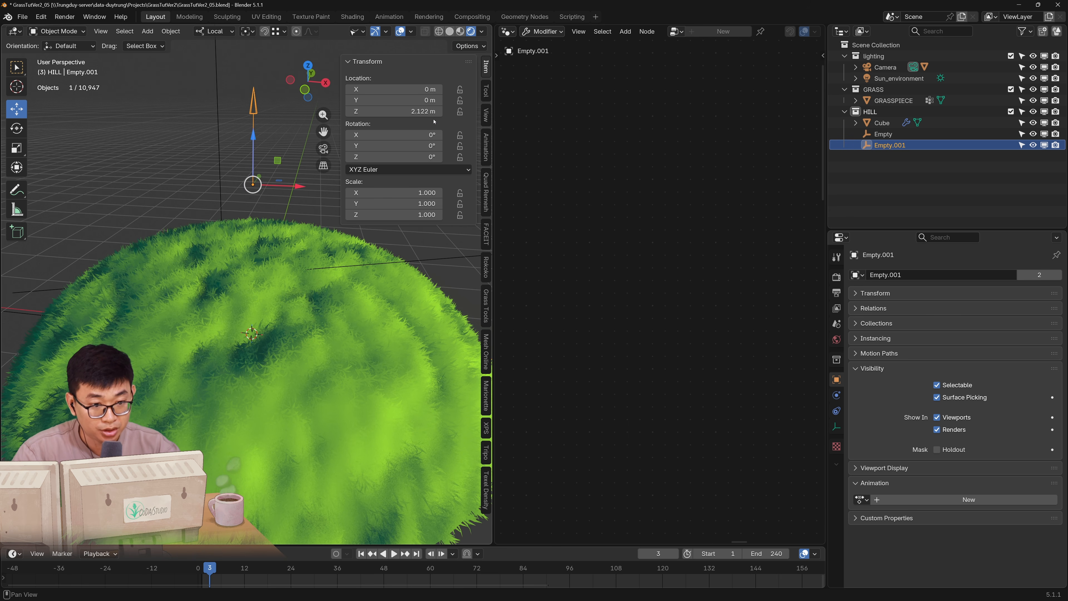
click(405, 169)
click(373, 196)
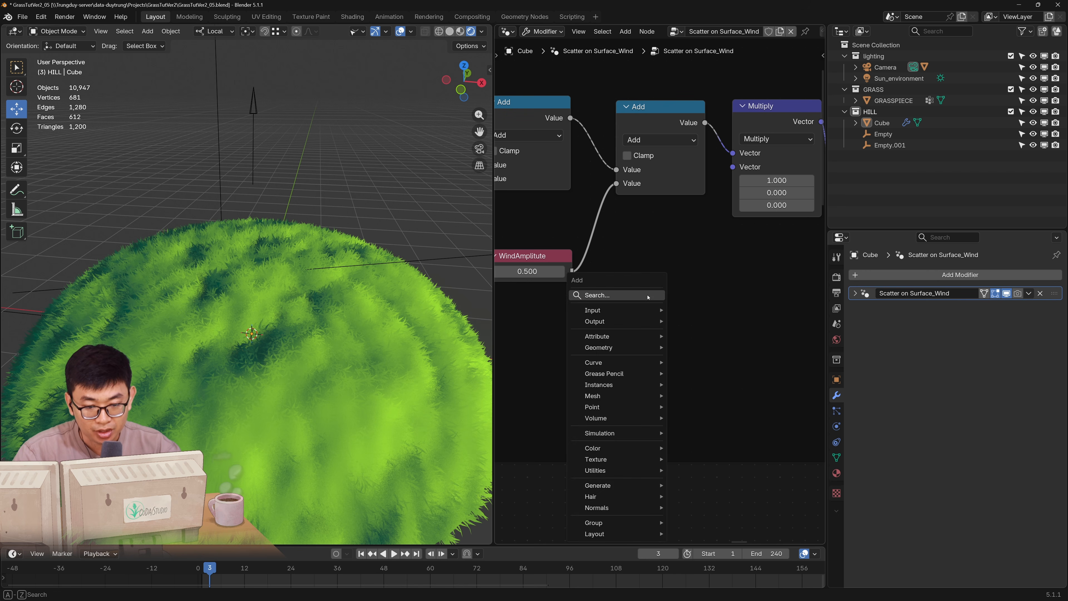
Add an Object Info node that references the arrow empty and link its Rotation to the Multiply node's second Vector input
click(647, 295)
text(object)
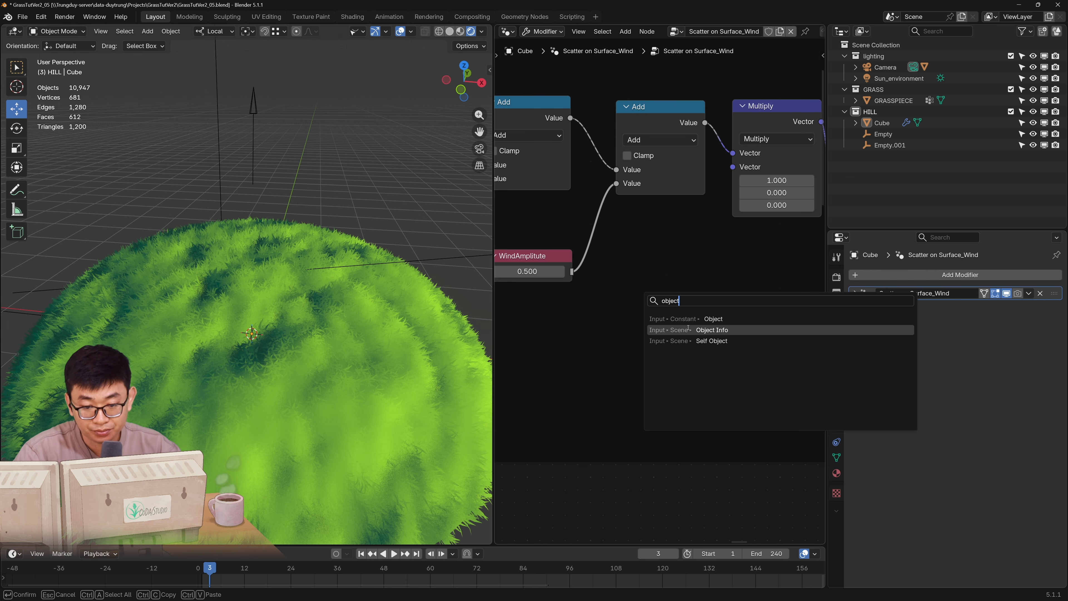
click(712, 329)
click(687, 364)
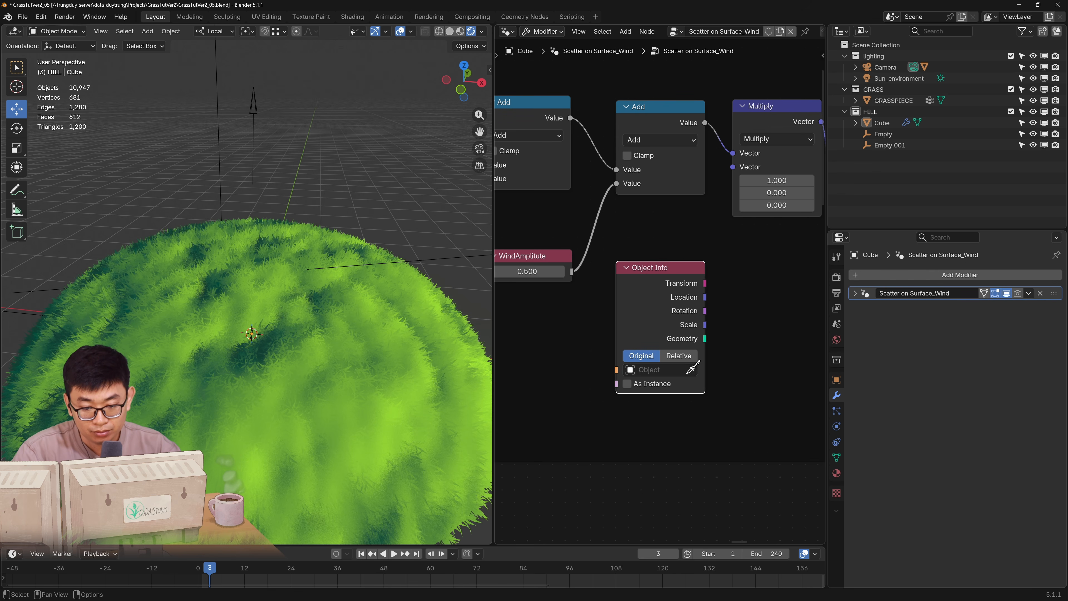
click(692, 369)
click(260, 105)
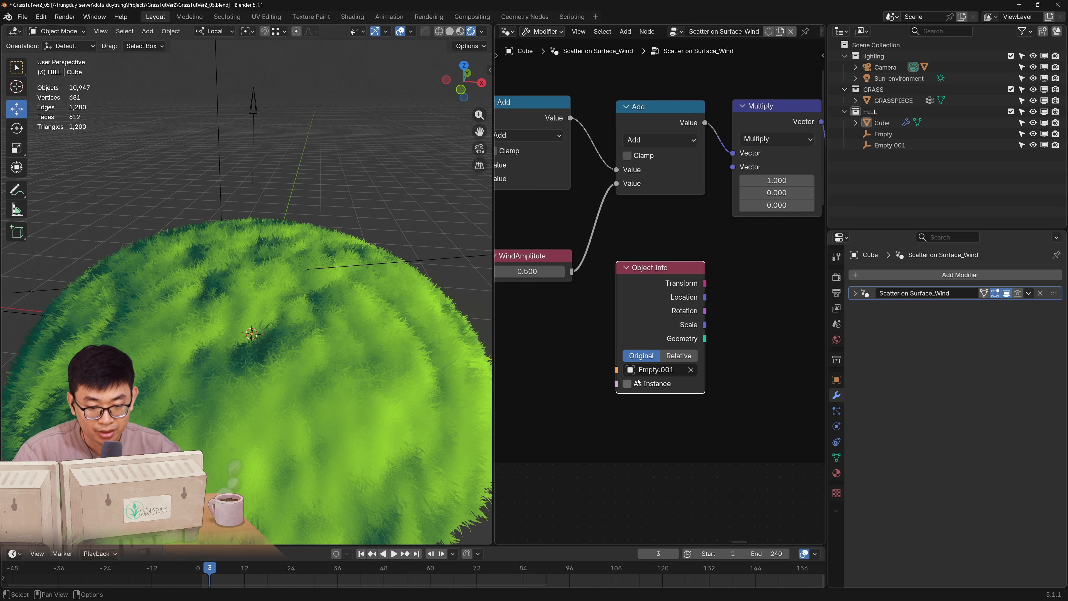
mouse_move(749, 342)
middle_down()
mouse_move(715, 424)
mouse_move(666, 420)
mouse_move(739, 348)
middle_up()
drag(703, 328, 732, 189)
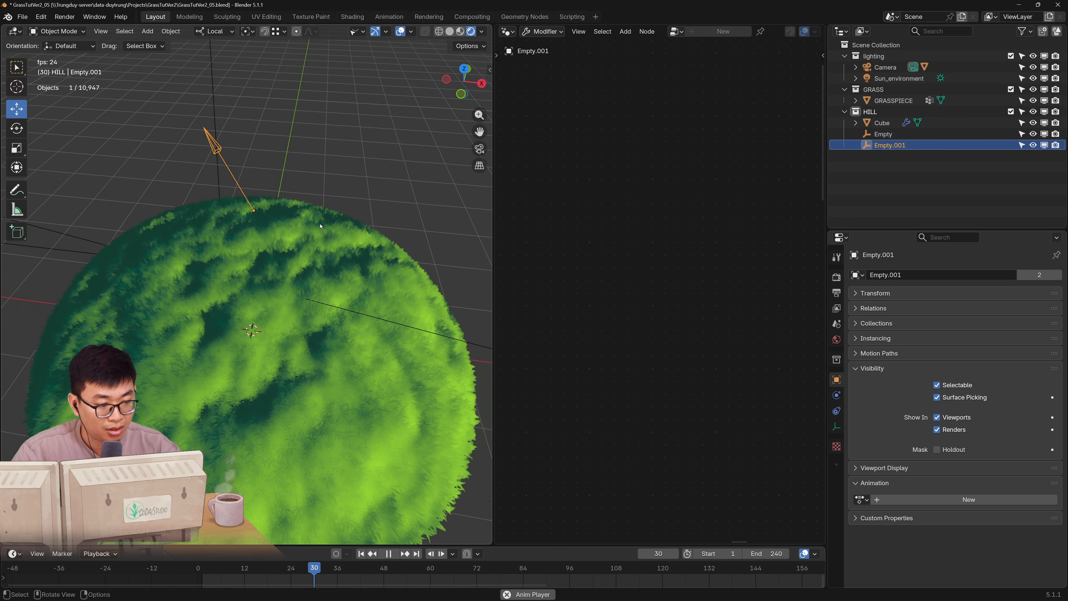
Rotate the arrow empty from a high view and from a side view during playback to change the wind direction
middle_drag(319, 236, 269, 262)
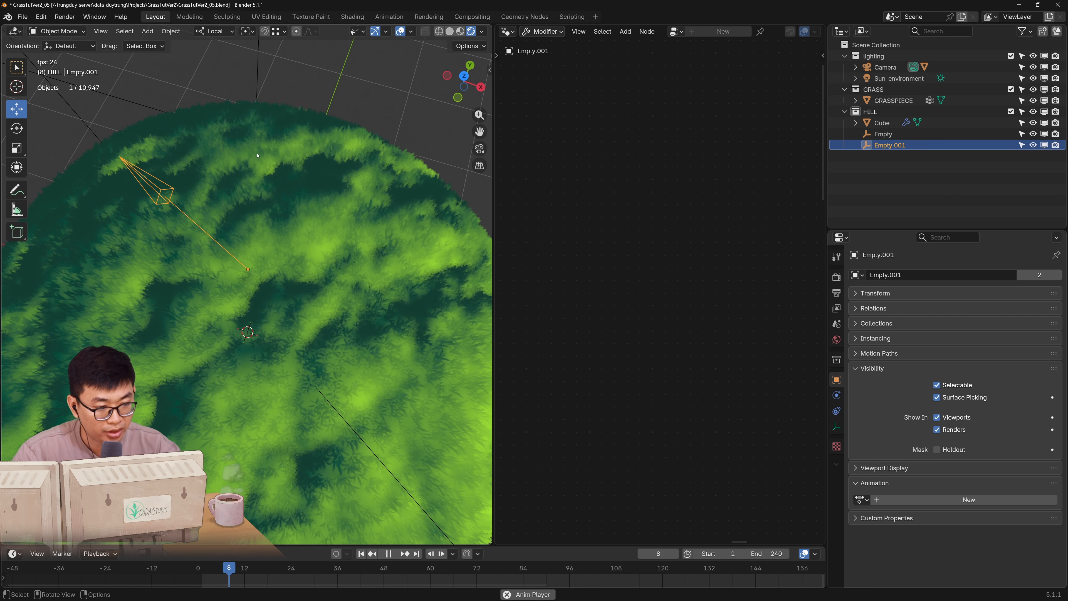
key(r)
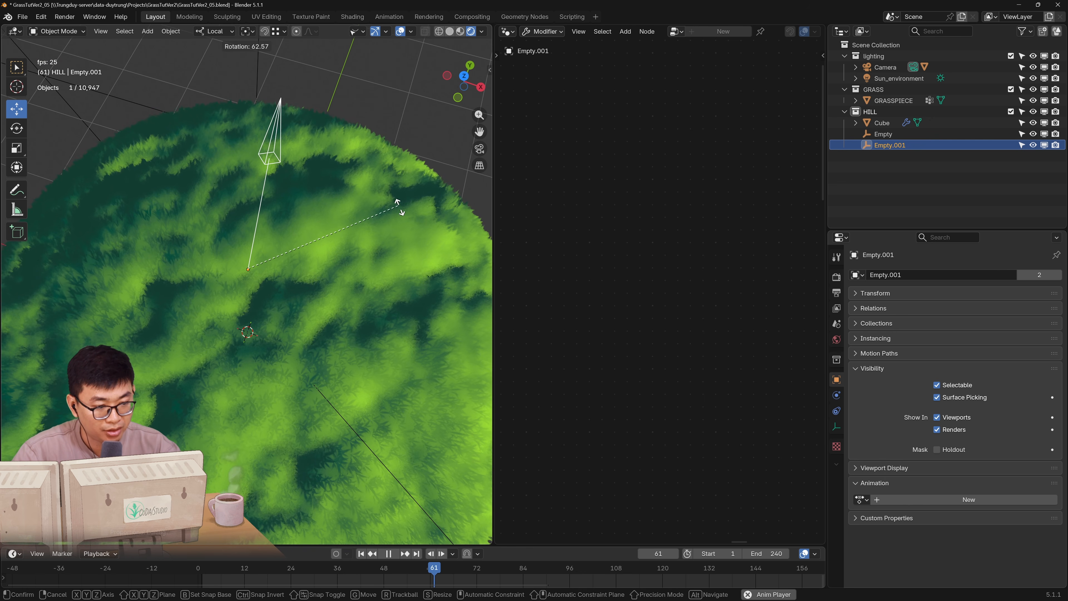
click(410, 219)
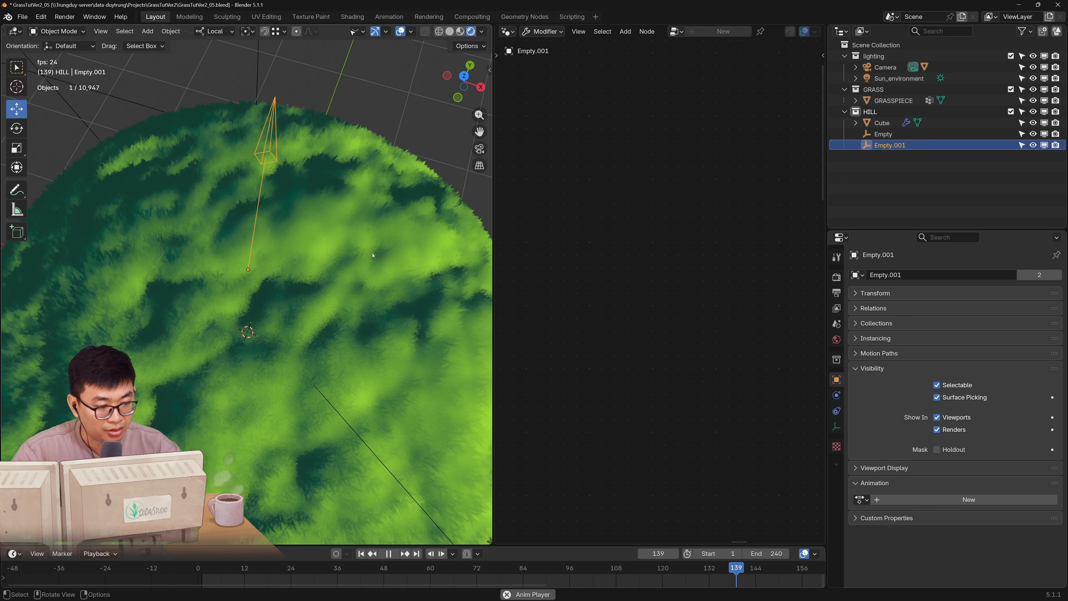
middle_drag(380, 259, 292, 234)
shift+middle_drag(290, 182, 327, 290)
key(r)
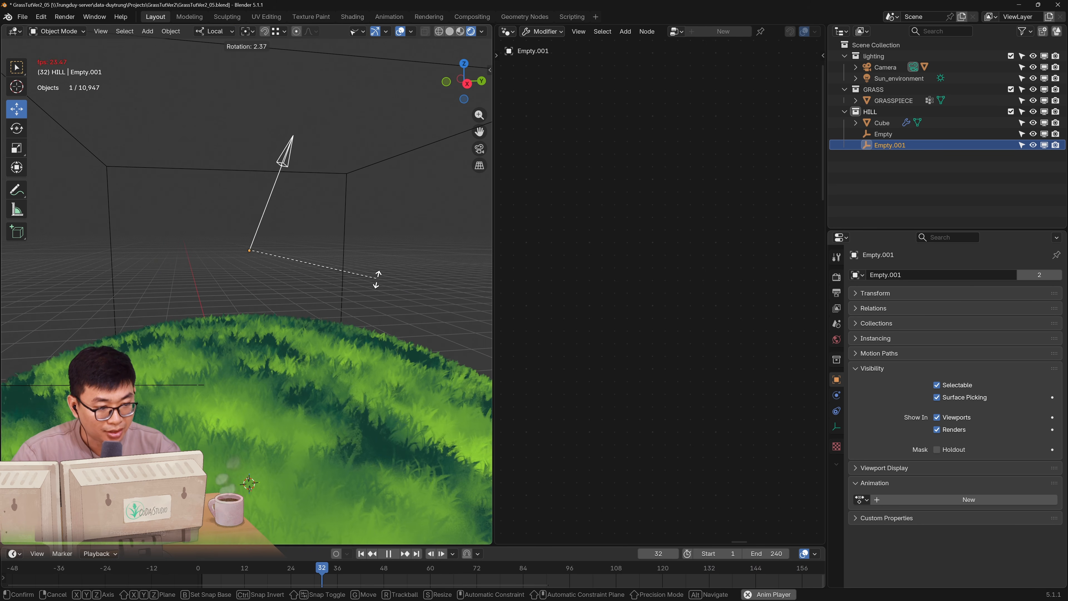
click(381, 304)
middle_drag(381, 307, 307, 329)
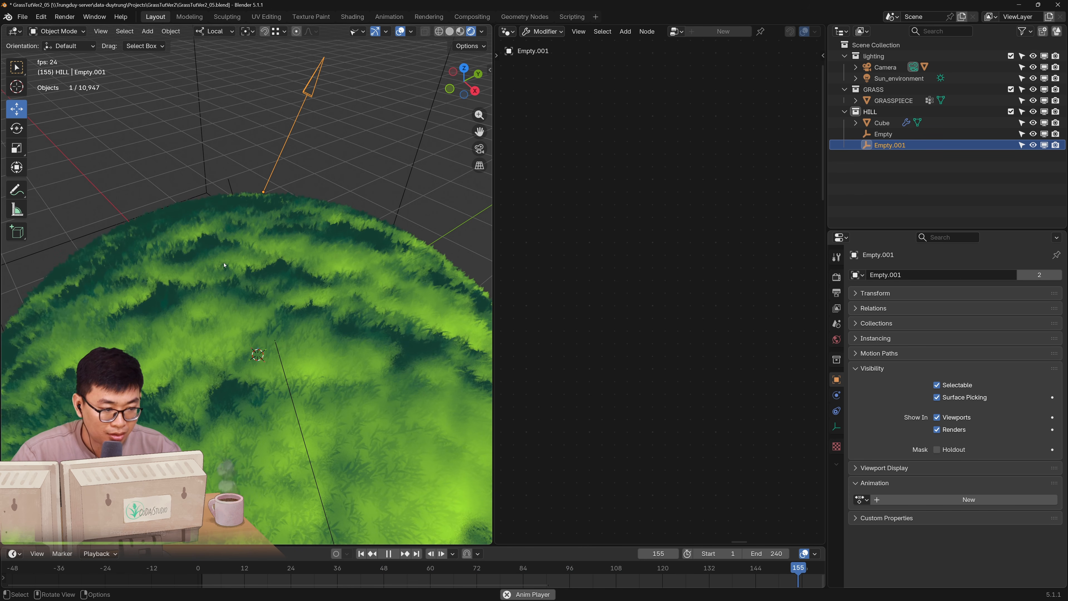
middle_drag(225, 264, 271, 272)
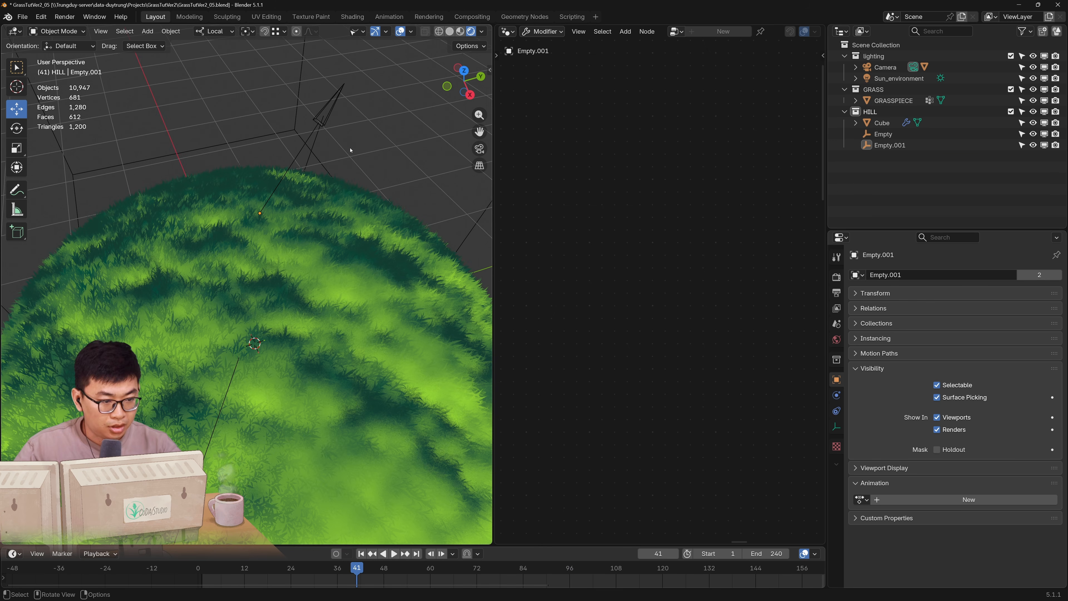
Rename the arrow empty as "wind direction"
click(887, 145)
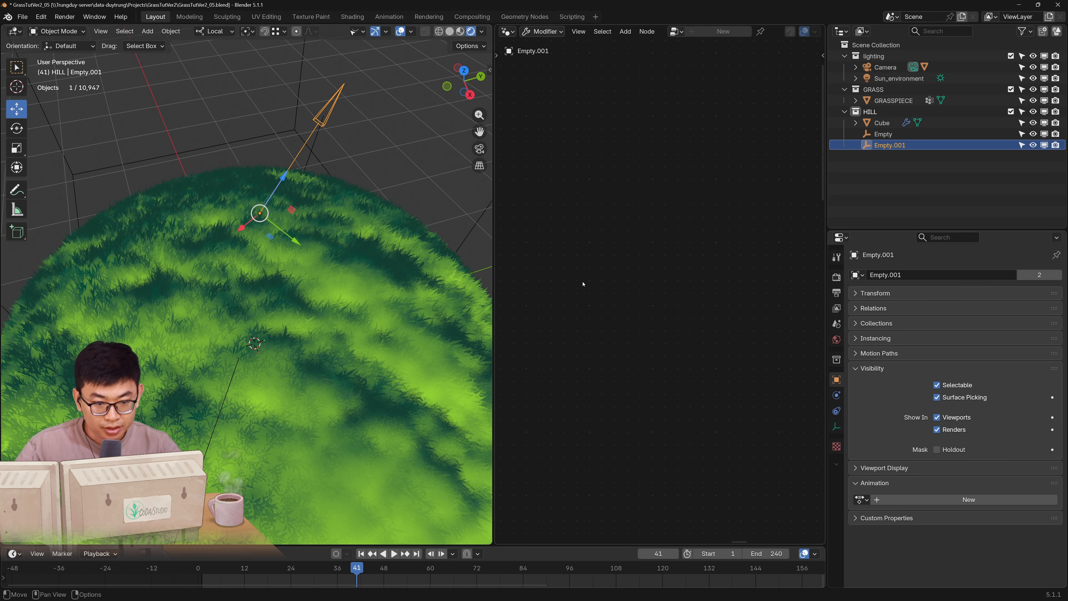
double_click(882, 145)
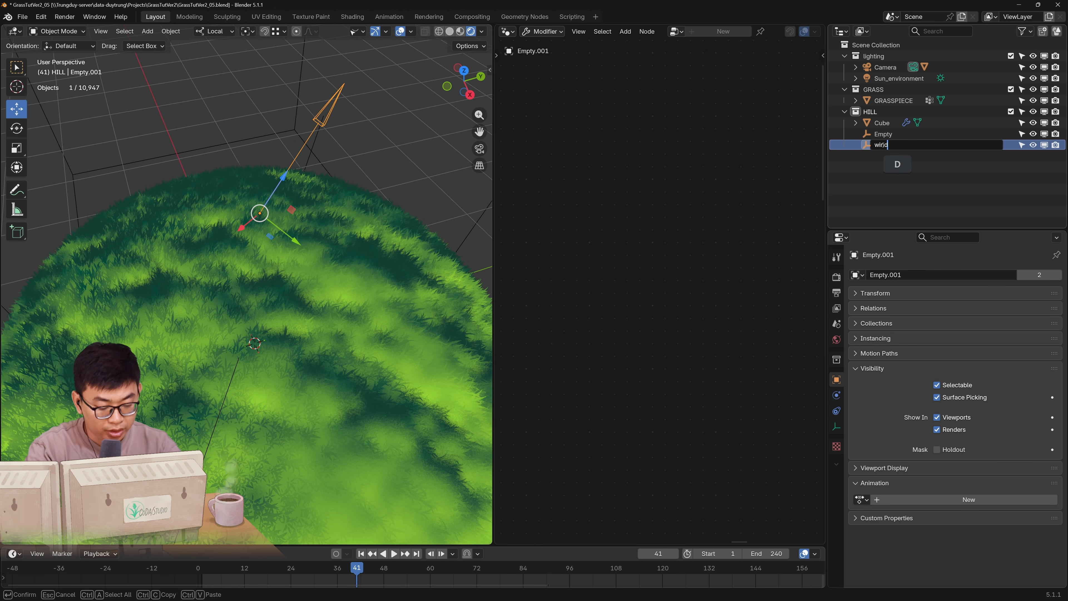
text(wind direction)
key(Return)
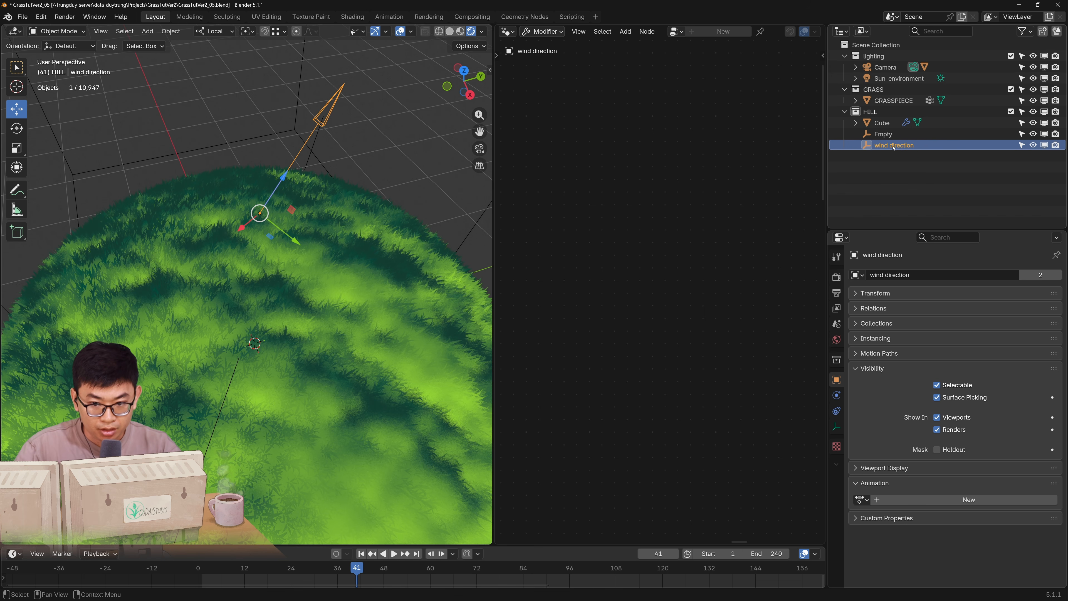
Rename the other empty in the HILL collection as "normal texture coordinate"
click(887, 133)
double_click(891, 134)
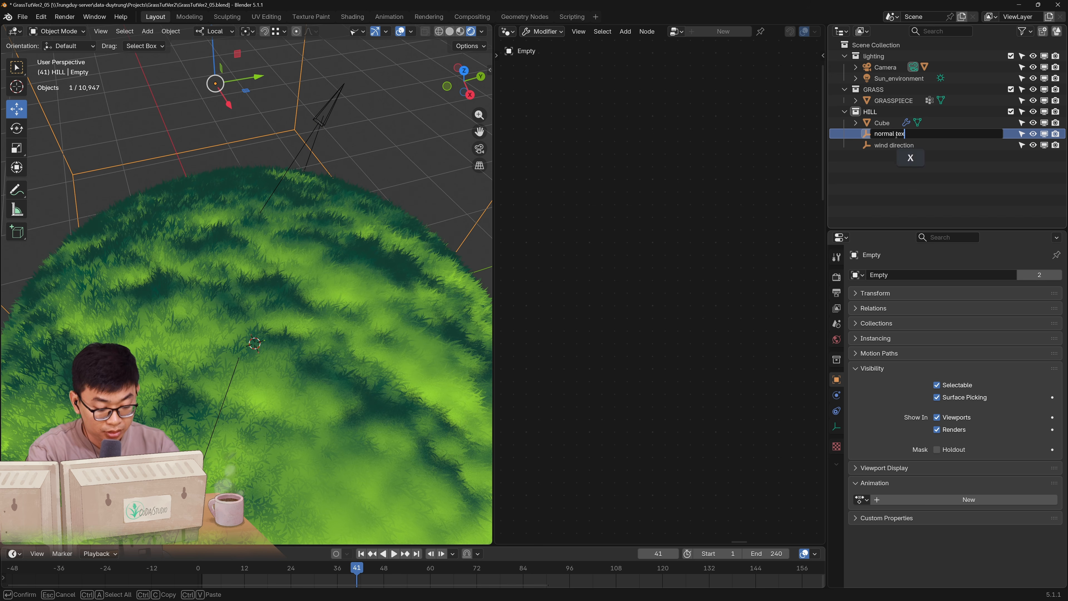
text(normal texture coordinate)
key(Return)
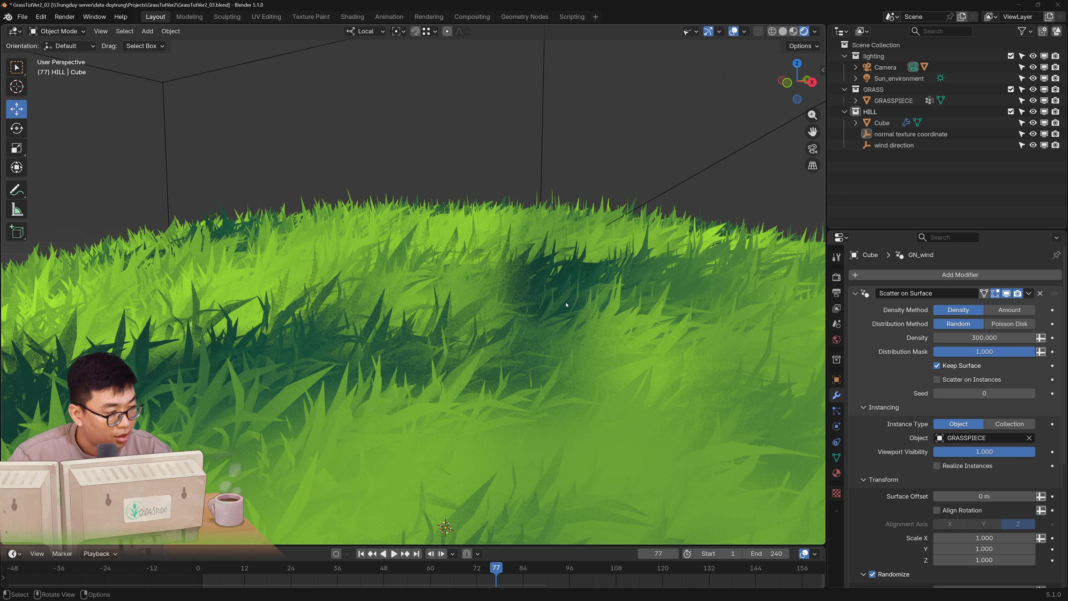
Review the hill's grass wind motion in GrassTutVer2_03.blend from near and far, and select the hill
middle_drag(566, 304, 553, 326)
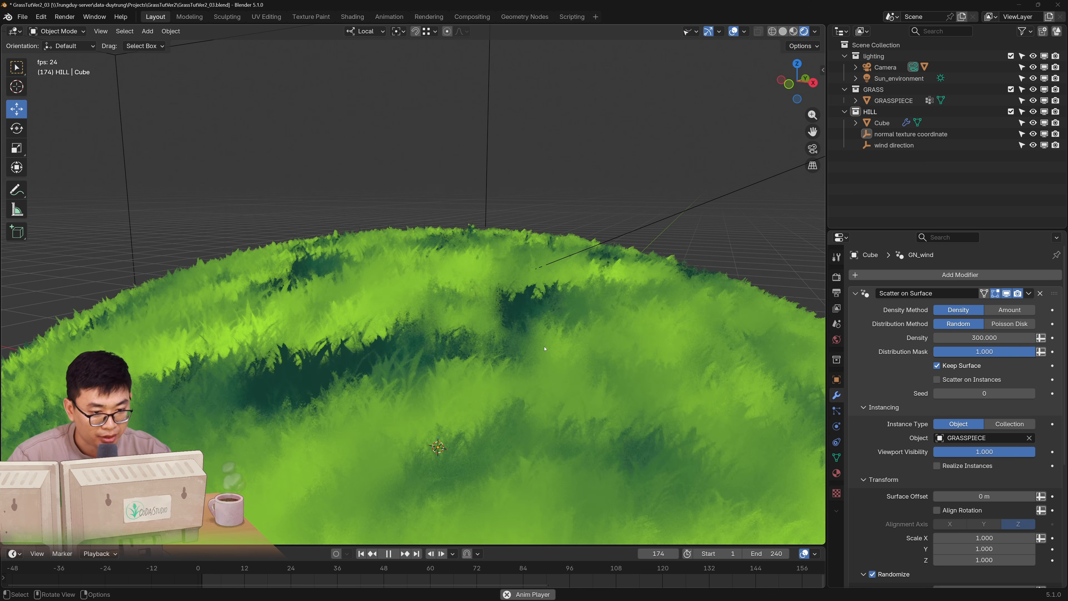
scroll(503, 250, up, 3)
shift+scroll(421, 258, up, 3)
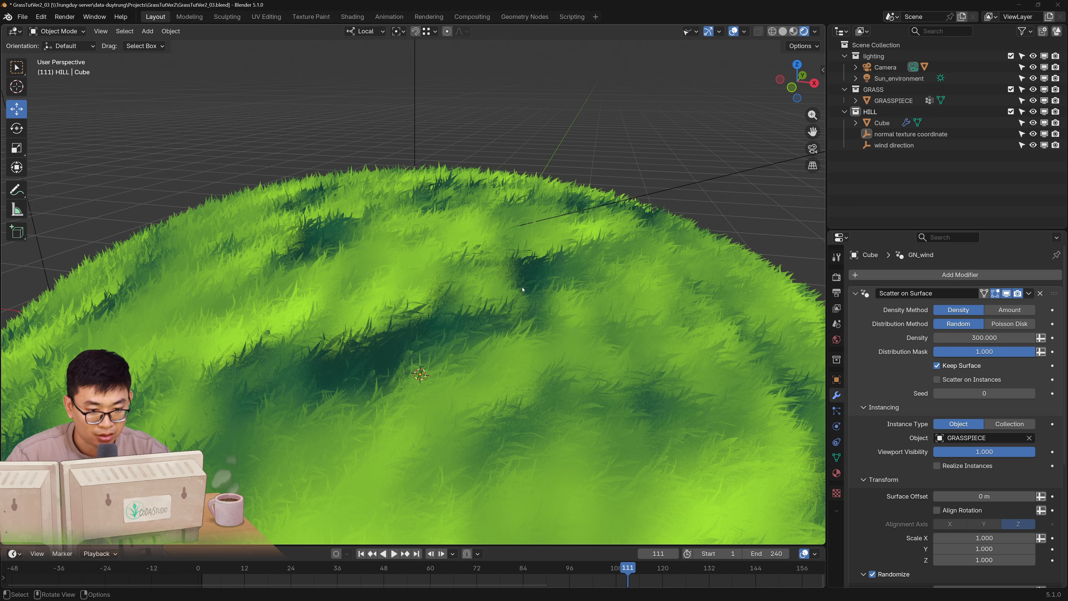
click(518, 317)
scroll(501, 288, down, 1)
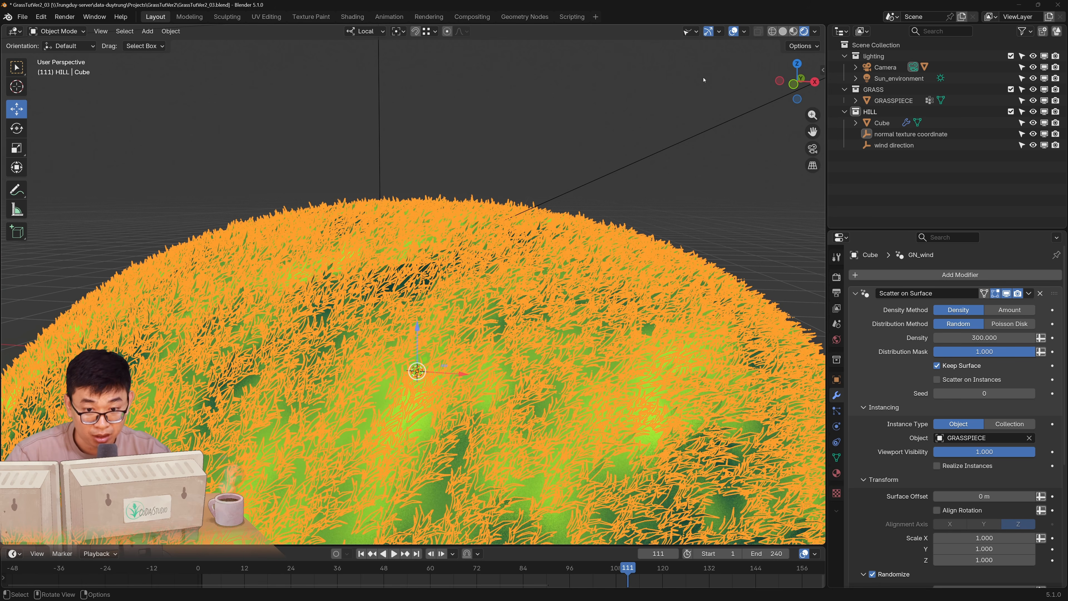
Add a vertex-domain color attribute named "grass" to the hill mesh
click(837, 457)
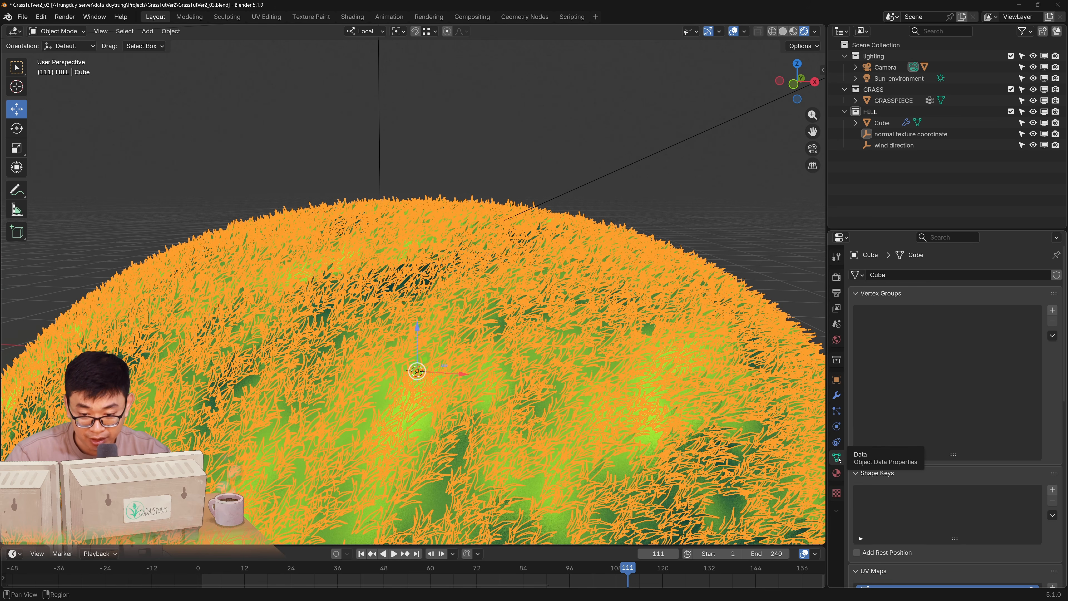
scroll(883, 400, down, 5)
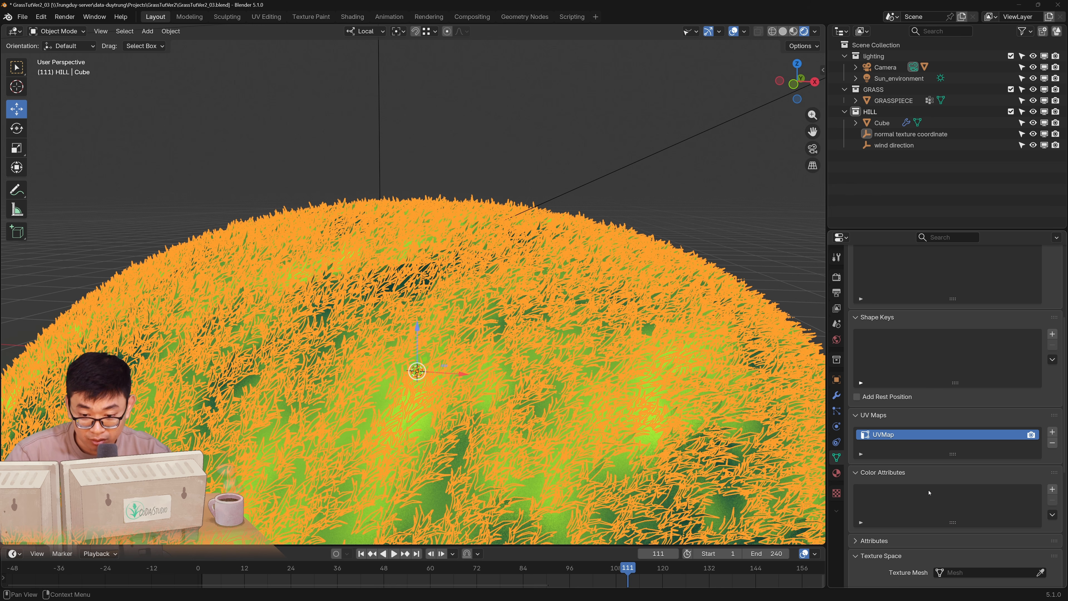
click(1052, 489)
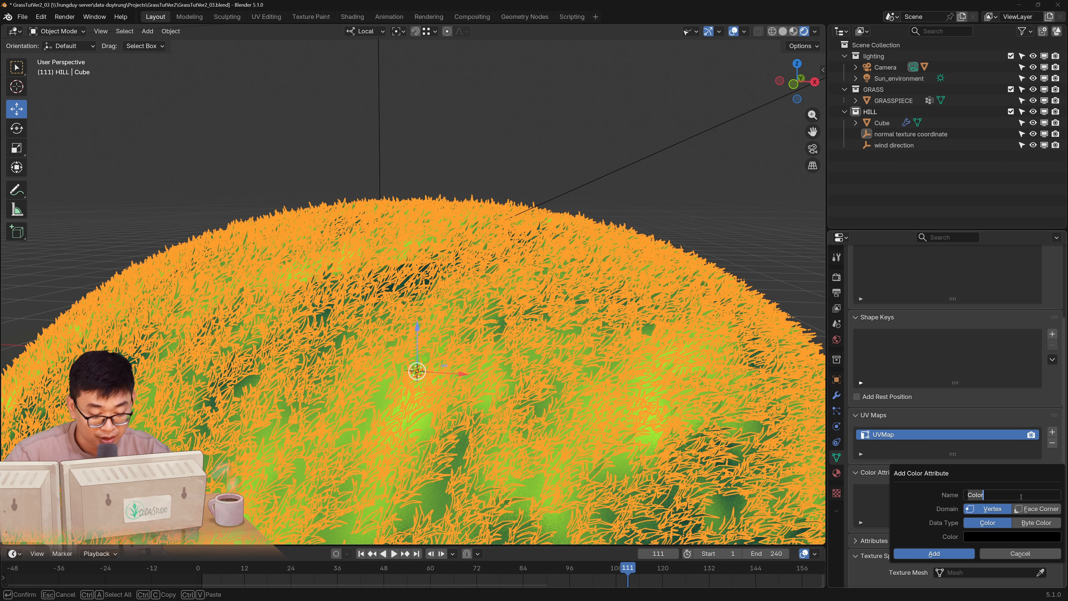
text(grass)
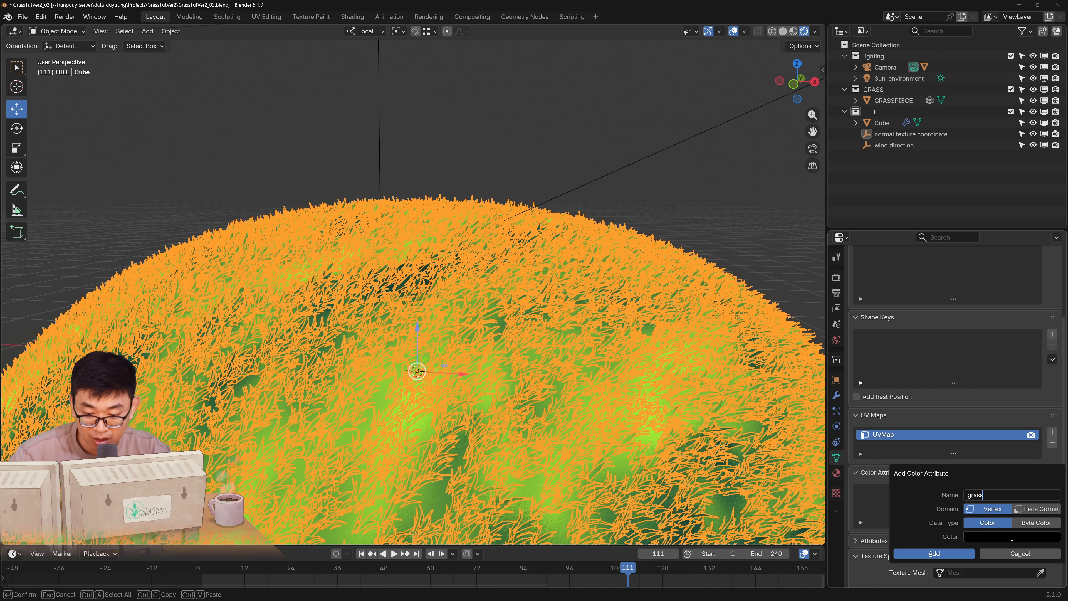
key(Return)
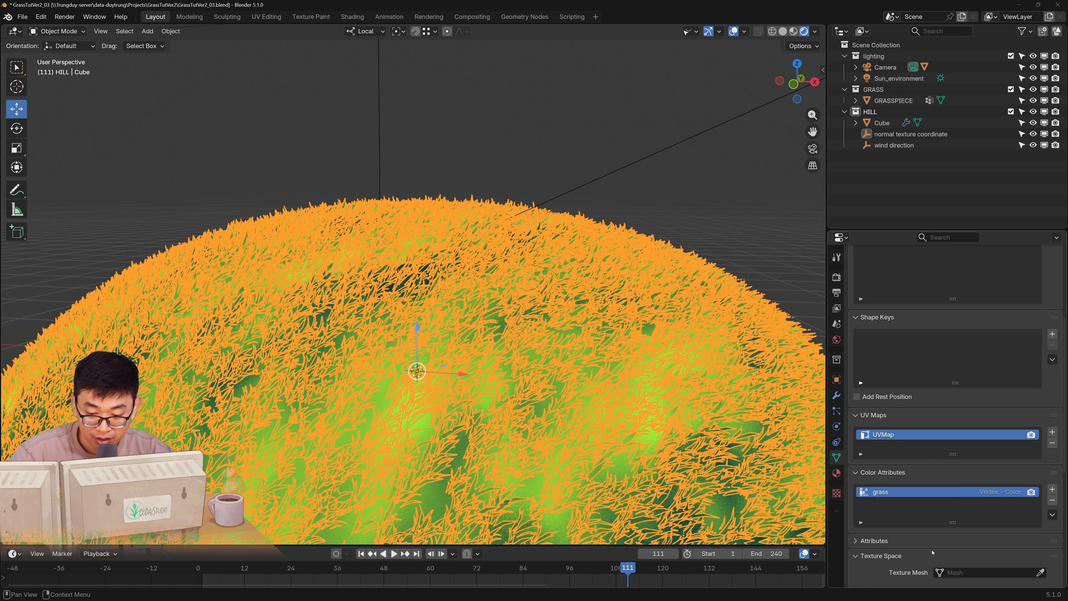
Switch the Scatter on Surface modifier's Distribution Mask to attribute input and assign the "grass" attribute
click(836, 395)
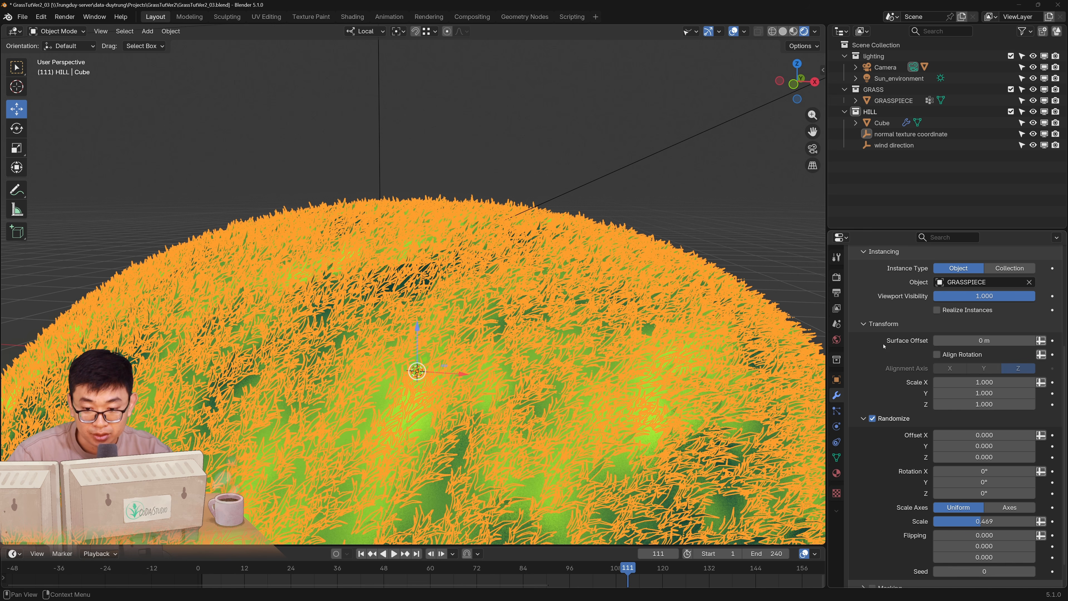
scroll(858, 294, up, 5)
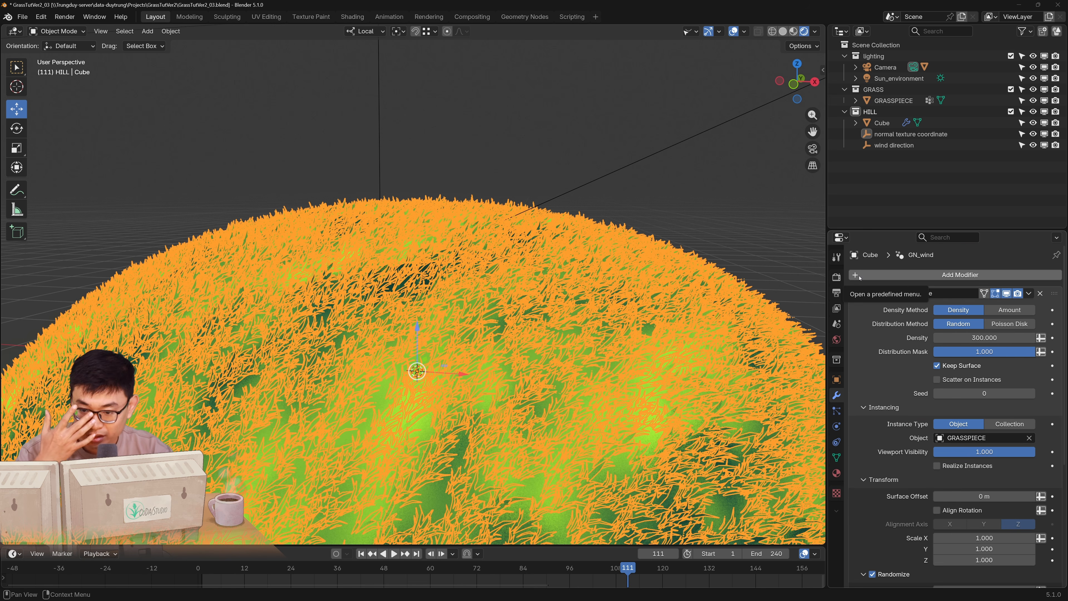
click(1041, 352)
click(951, 355)
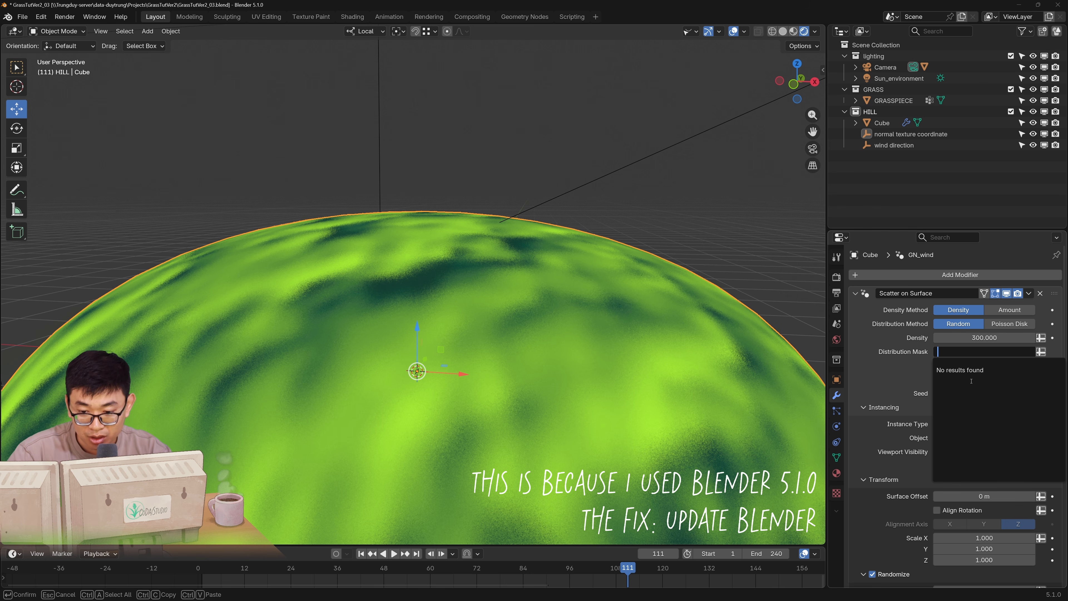
text(grass)
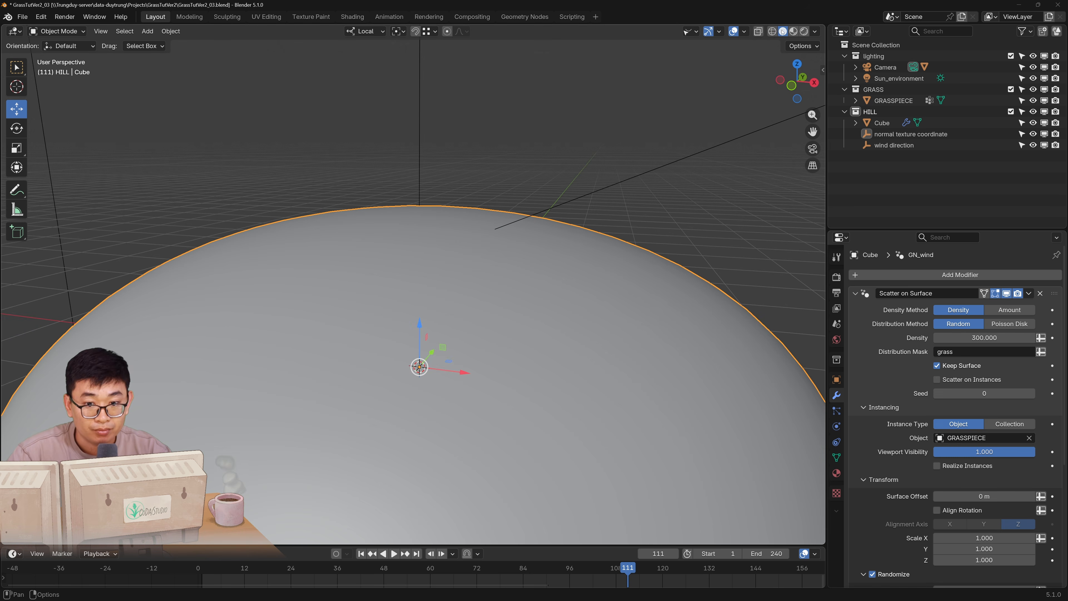
Put the hill in Vertex Paint mode and paint white at strength 1.000 to grow a first patch of grass
middle_drag(385, 255, 386, 260)
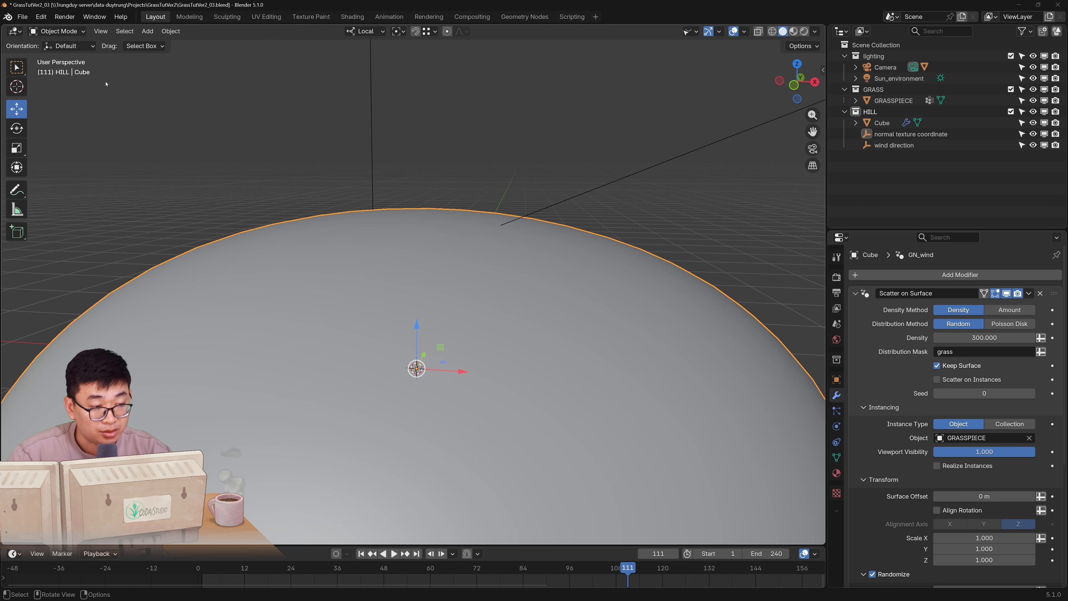
click(56, 31)
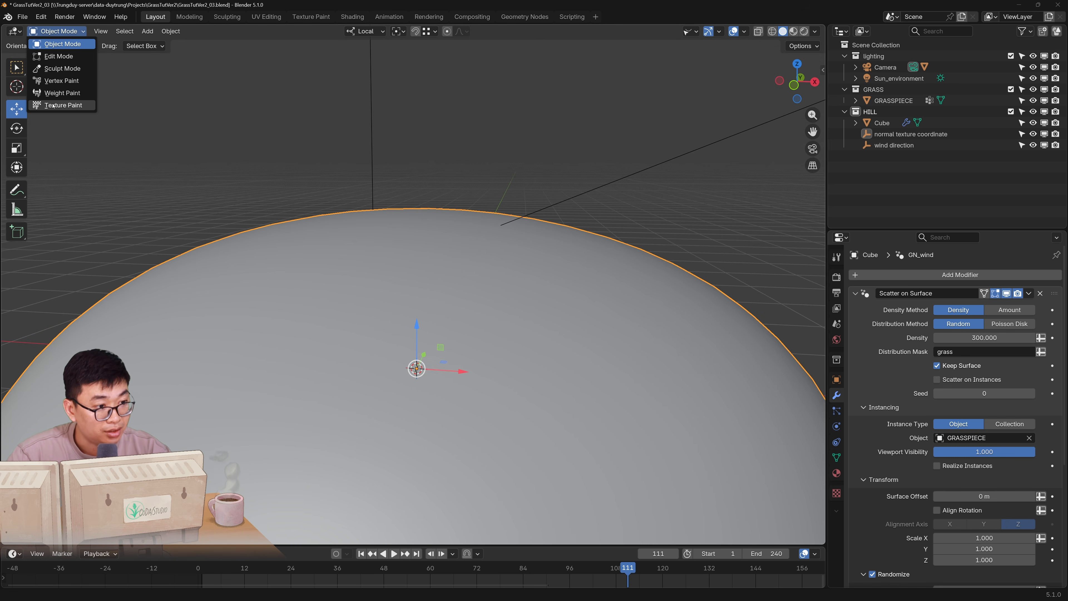
click(62, 80)
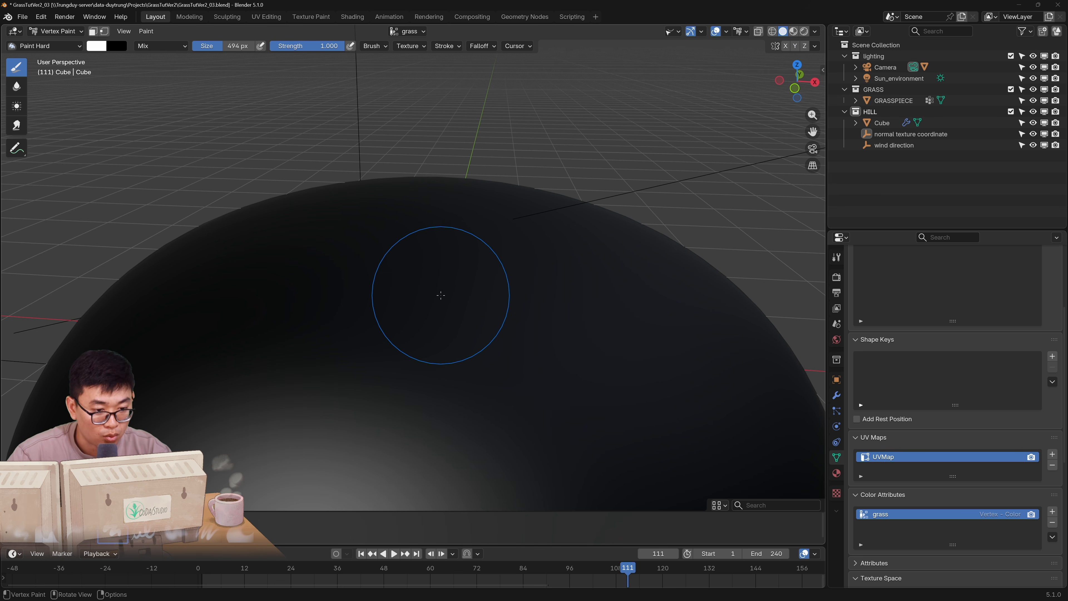
mouse_move(484, 305)
mouse_down()
mouse_move(405, 251)
mouse_move(430, 366)
mouse_move(495, 387)
mouse_up()
middle_drag(495, 387, 401, 360)
mouse_move(452, 277)
mouse_down()
mouse_move(398, 269)
mouse_move(358, 287)
mouse_up()
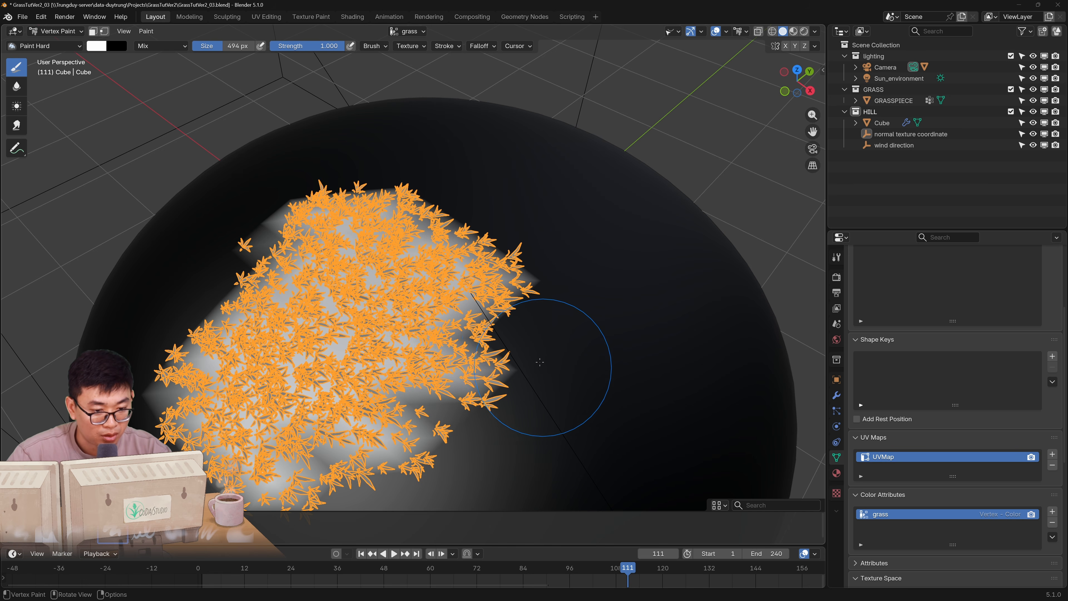
Extend the full-strength white paint across the hill's crown to widen the grass patch
scroll(544, 368, down, 1)
middle_drag(544, 367, 505, 351)
shift+middle_drag(504, 351, 489, 363)
mouse_move(498, 370)
mouse_down()
mouse_move(492, 359)
mouse_move(573, 345)
mouse_move(483, 228)
mouse_up()
middle_drag(482, 197, 490, 273)
mouse_move(492, 265)
mouse_down()
mouse_move(469, 219)
mouse_move(311, 260)
mouse_up()
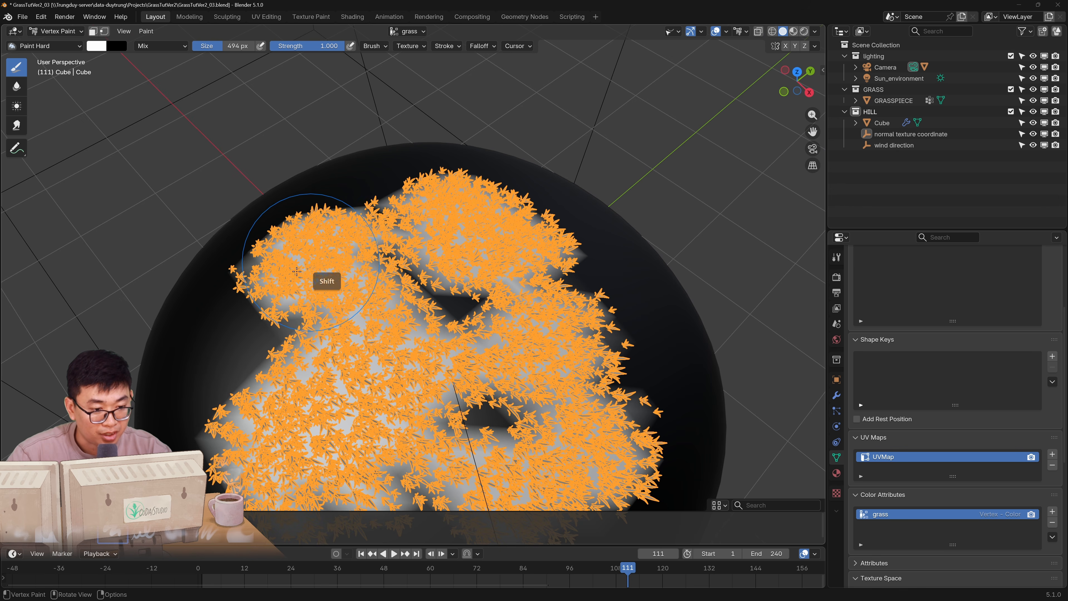
Paint sparser grass down the hill's slopes with white at 0.253 strength
mouse_move(336, 287)
middle_down()
mouse_move(401, 243)
mouse_move(301, 358)
mouse_move(361, 307)
middle_up()
middle_drag(282, 220, 467, 295)
shift+middle_drag(467, 295, 461, 316)
drag(475, 370, 439, 364)
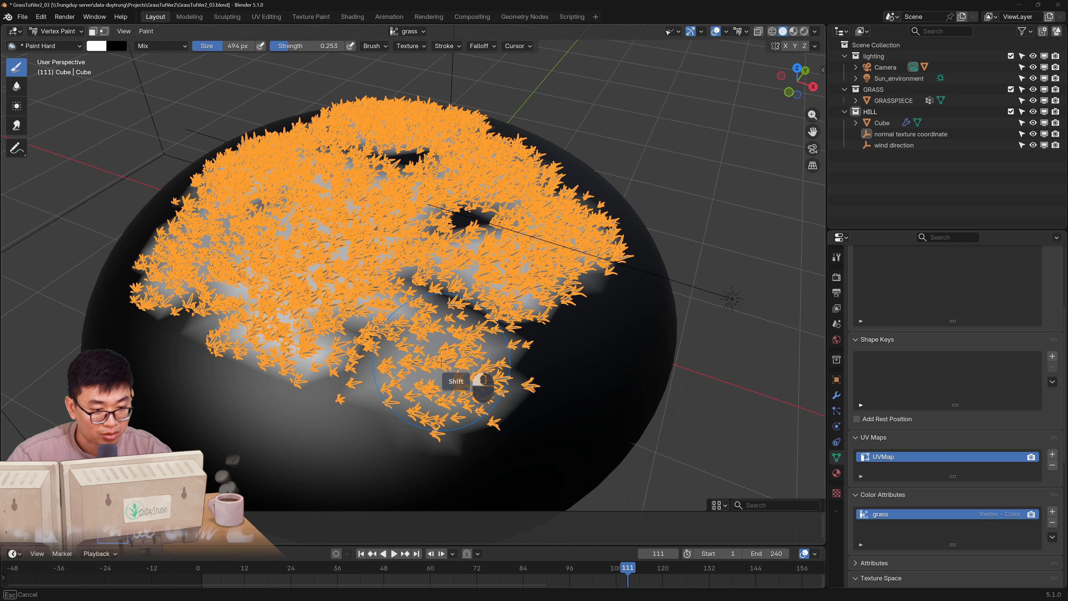
mouse_move(618, 301)
shift+middle_down()
mouse_move(501, 352)
mouse_move(420, 344)
shift+middle_up()
mouse_move(421, 345)
shift+middle_down()
mouse_move(530, 317)
mouse_move(414, 295)
shift+middle_up()
shift+middle_drag(414, 294, 562, 367)
drag(584, 442, 603, 439)
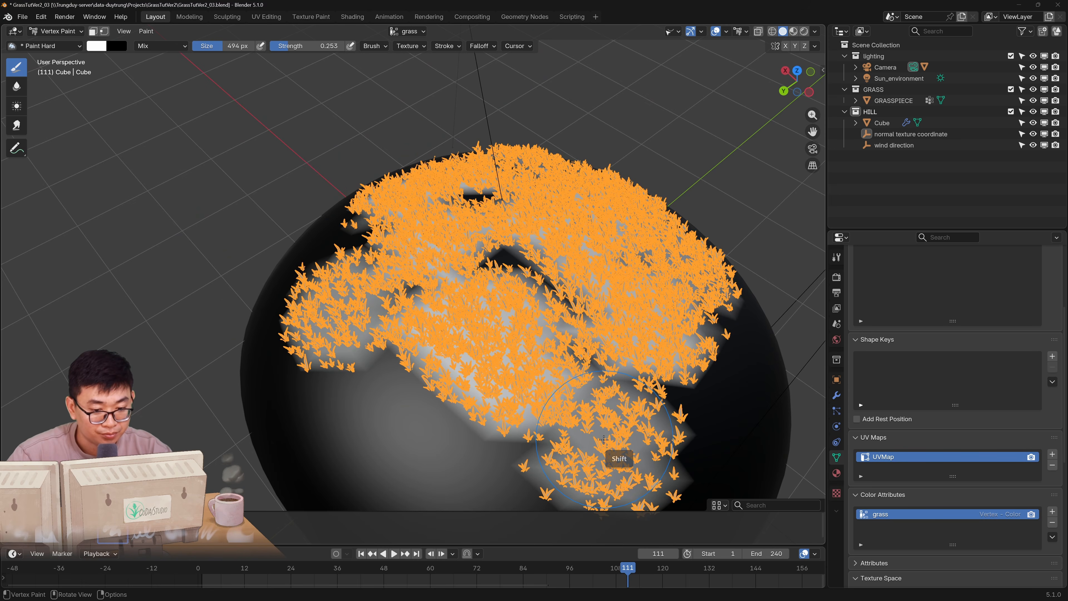
mouse_move(467, 384)
shift+middle_down()
mouse_move(476, 343)
mouse_move(416, 343)
shift+middle_up()
mouse_move(417, 343)
shift+middle_down()
mouse_move(498, 346)
mouse_move(532, 367)
mouse_move(492, 336)
shift+middle_up()
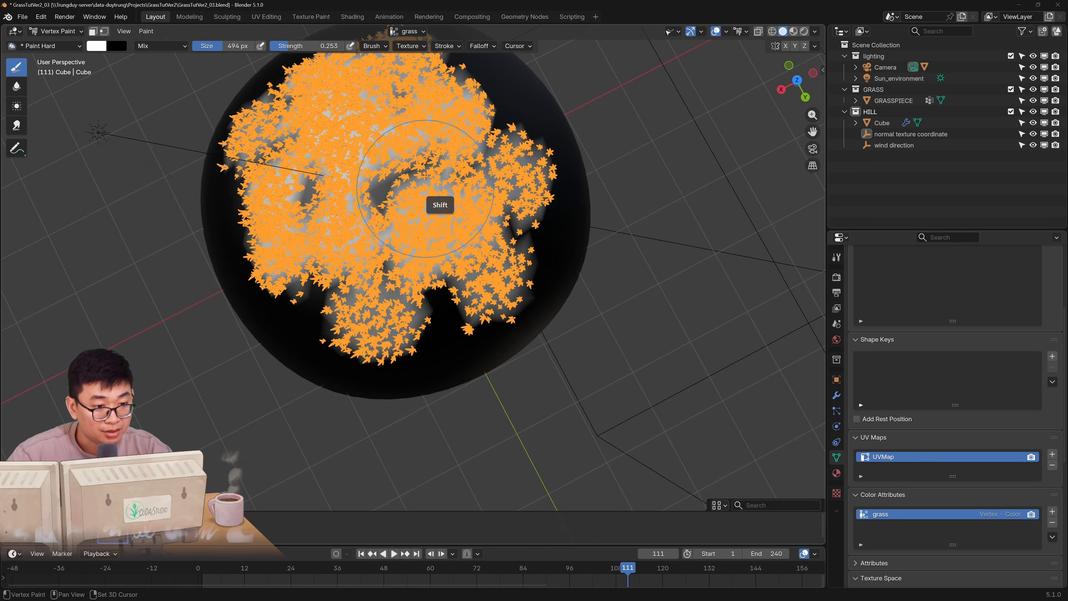
Swap the brush color to black, set its size to 236 px and strength to 0.626, and thin the painted grass around its edges
shift+middle_drag(424, 186, 416, 311)
middle_drag(465, 264, 353, 227)
mouse_move(353, 228)
shift+middle_down()
mouse_move(406, 342)
mouse_move(441, 317)
mouse_move(470, 346)
shift+middle_up()
key(x)
key(f)
click(445, 403)
drag(289, 49, 316, 50)
middle_drag(441, 370, 370, 353)
shift+middle_drag(370, 353, 357, 341)
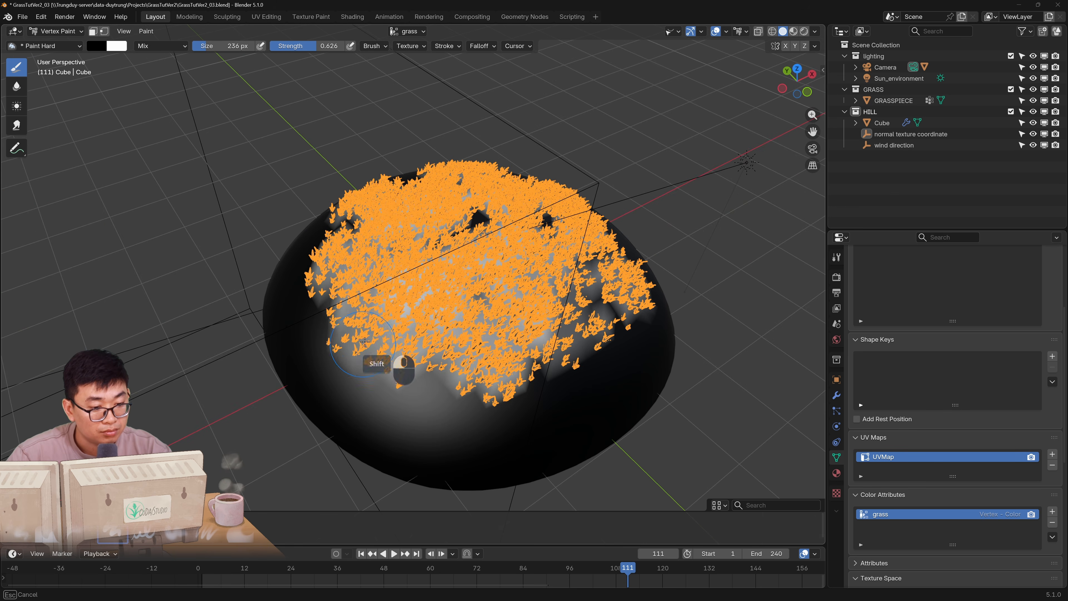
mouse_move(589, 364)
shift+middle_down()
mouse_move(541, 379)
mouse_move(494, 345)
mouse_move(505, 366)
shift+middle_up()
middle_drag(504, 366, 475, 385)
middle_drag(617, 342, 616, 330)
shift+middle_drag(616, 330, 580, 391)
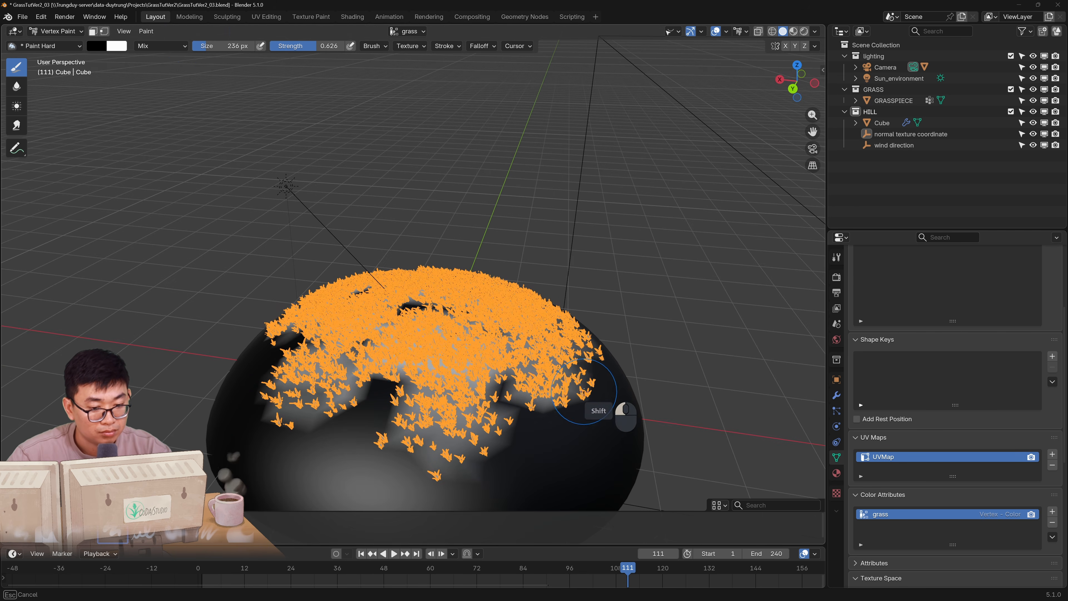
Return the hill to Object Mode and review the painted grass coverage
key(ctrl+Tab)
middle_drag(488, 337, 530, 335)
shift+middle_drag(530, 334, 516, 295)
scroll(516, 296, up, 2)
middle_drag(555, 348, 574, 357)
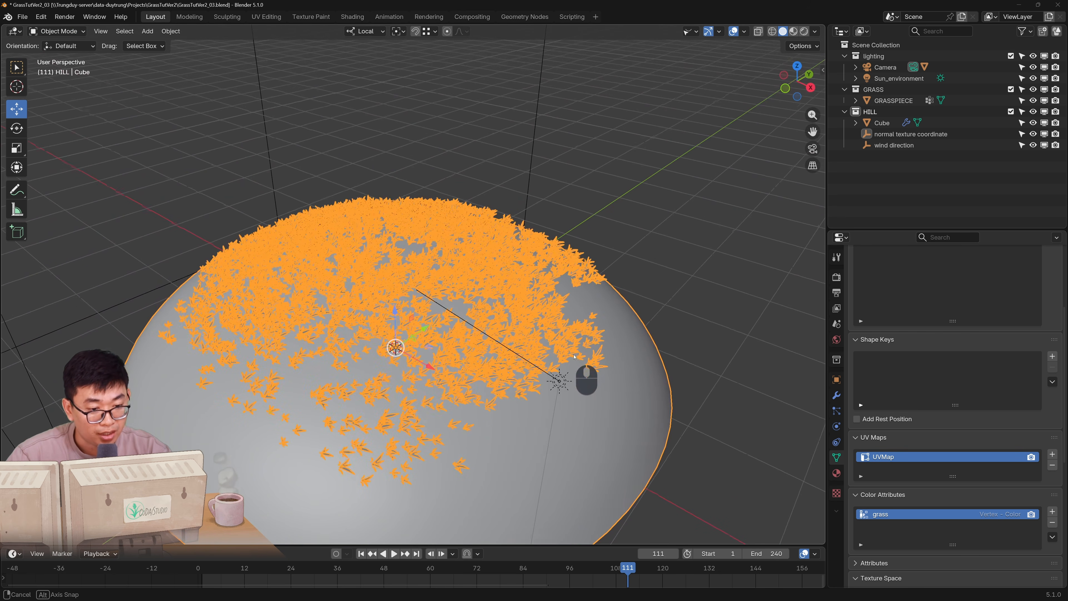
shift+middle_drag(471, 350, 469, 302)
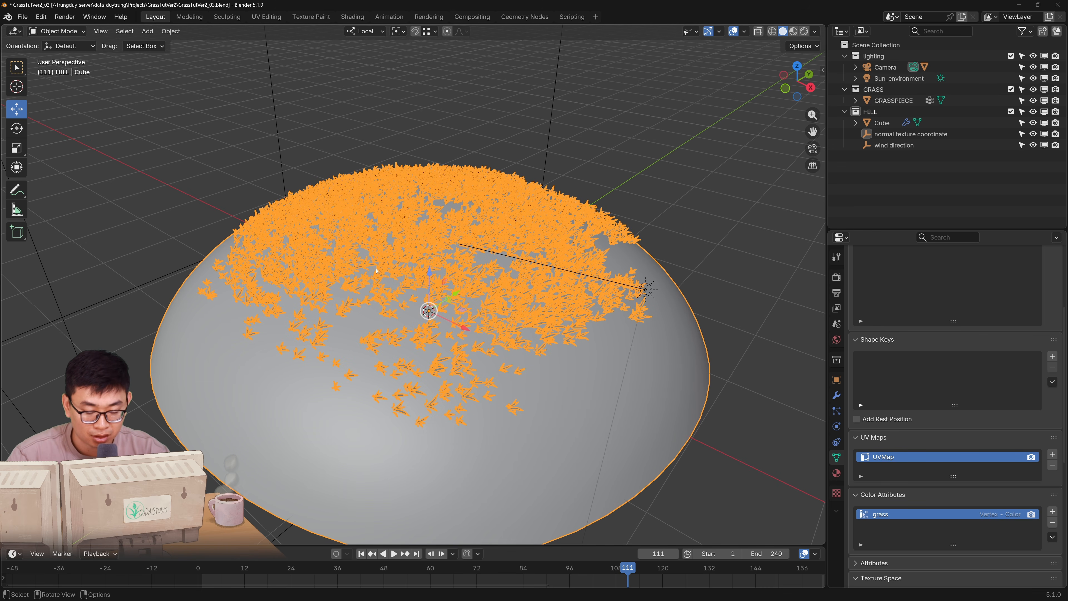
Switch the viewport to rendered shading, deselect the hill, and check how the masked grass thins out down the slope
click(803, 31)
click(698, 326)
mouse_move(600, 295)
middle_down()
mouse_move(595, 338)
mouse_move(587, 281)
middle_up()
shift+middle_drag(602, 337, 581, 333)
scroll(581, 333, up, 2)
scroll(582, 333, down, 2)
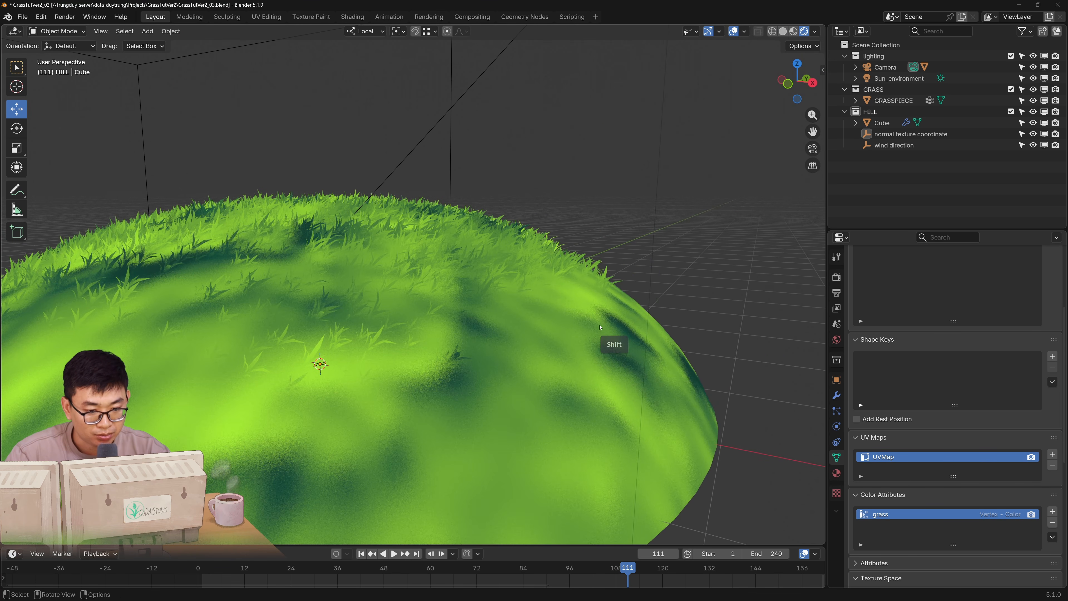
shift+middle_drag(416, 286, 452, 251)
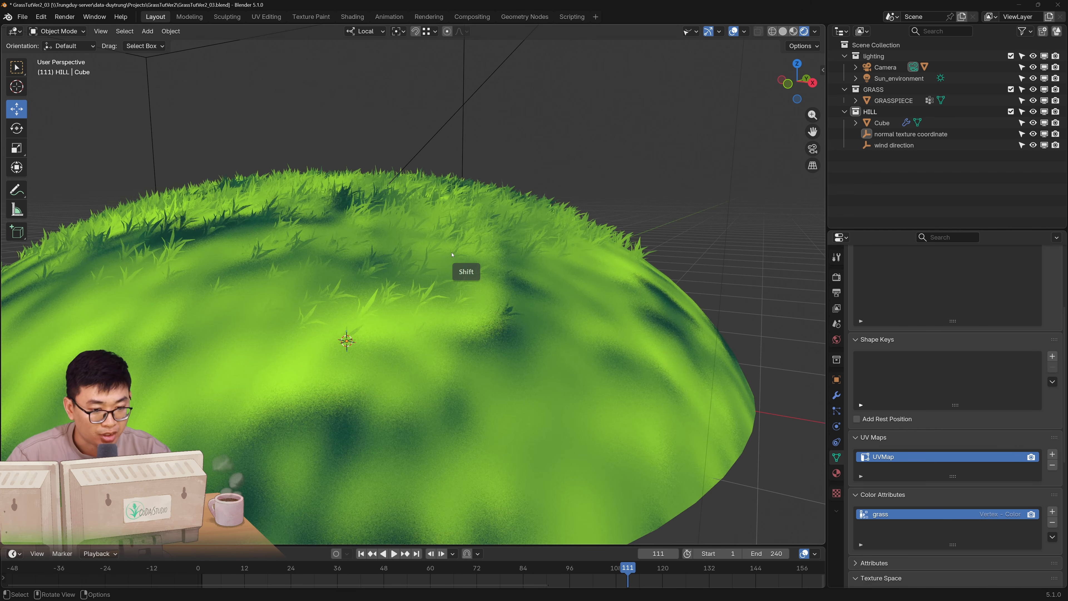
shift+middle_drag(455, 289, 509, 266)
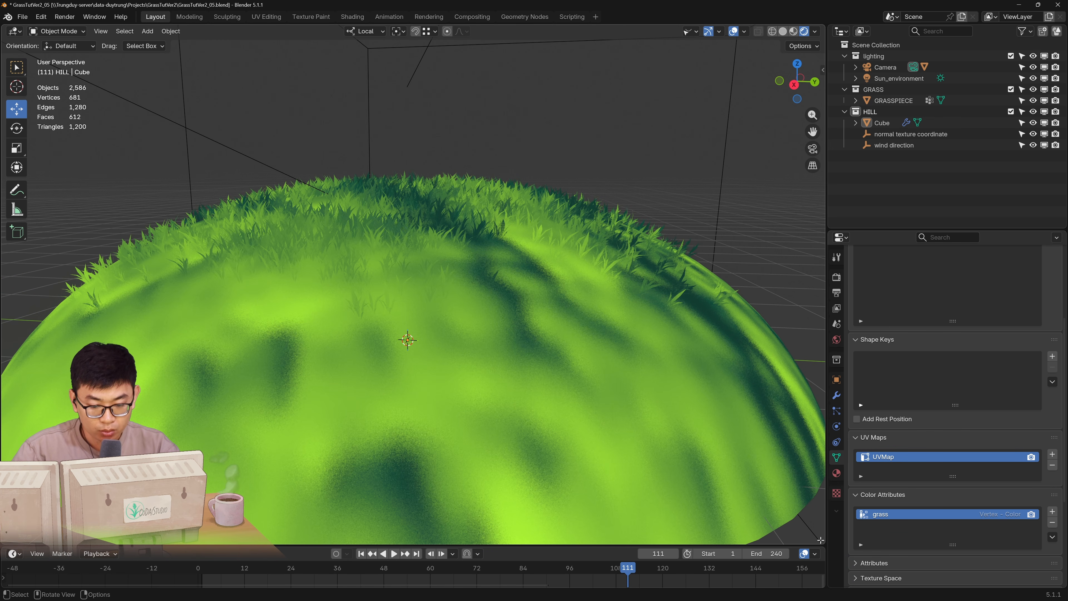
Split the 3D viewport and turn the new area into a Shader Editor showing the "ground" material
mouse_move(820, 539)
mouse_down()
mouse_move(439, 499)
mouse_move(433, 479)
mouse_up()
click(428, 31)
click(467, 134)
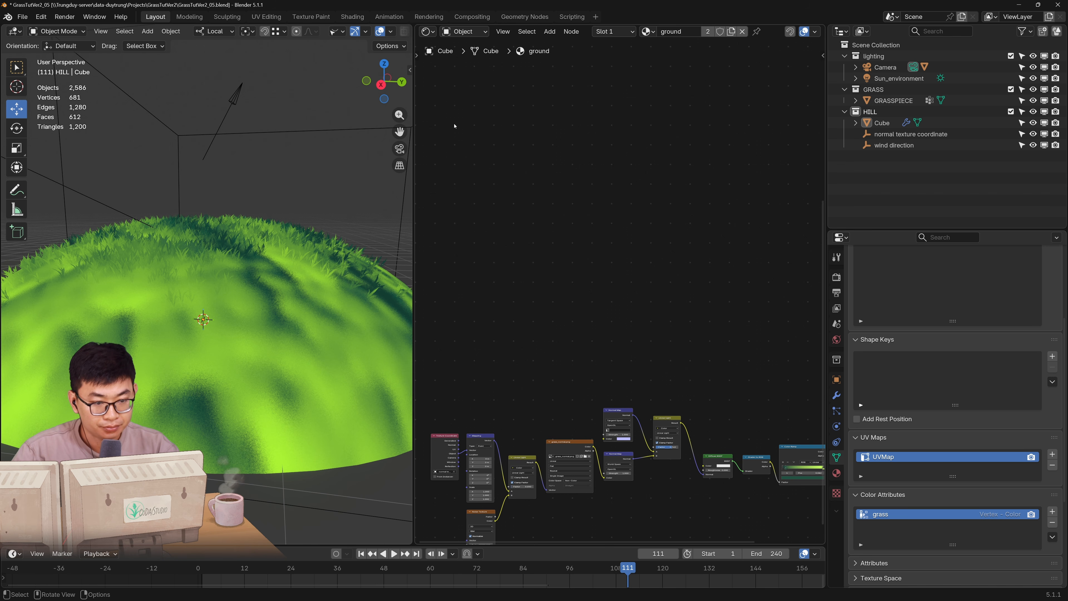
Duplicate the ground material's Diffuse BSDF, Shader to RGB and Color Ramp nodes and place the copies above the originals
middle_drag(643, 385, 612, 281)
scroll(600, 302, up, 3)
middle_drag(678, 347, 651, 354)
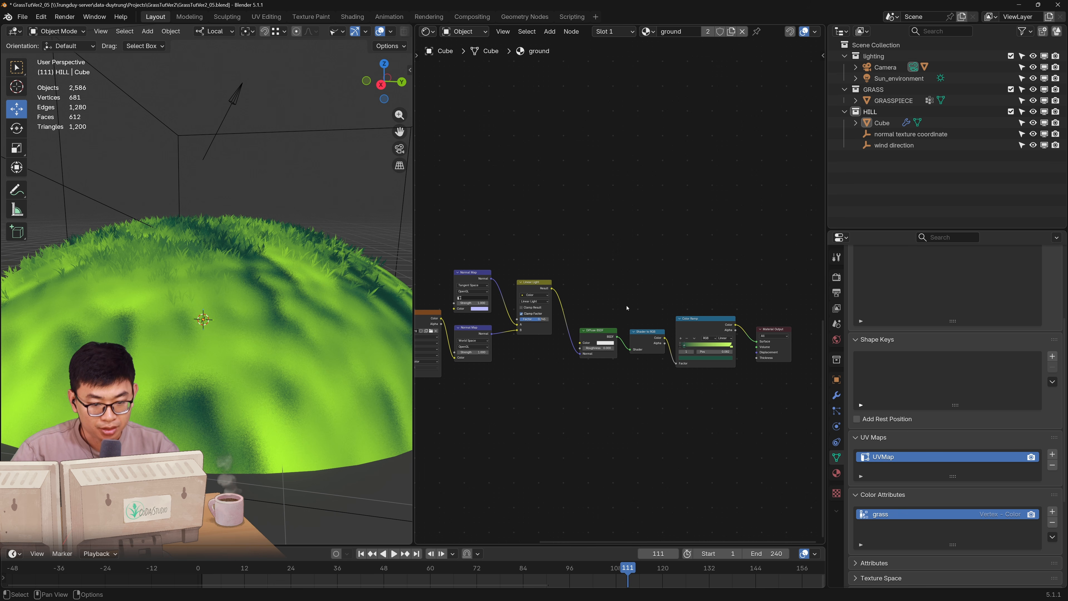
scroll(565, 249, up, 2)
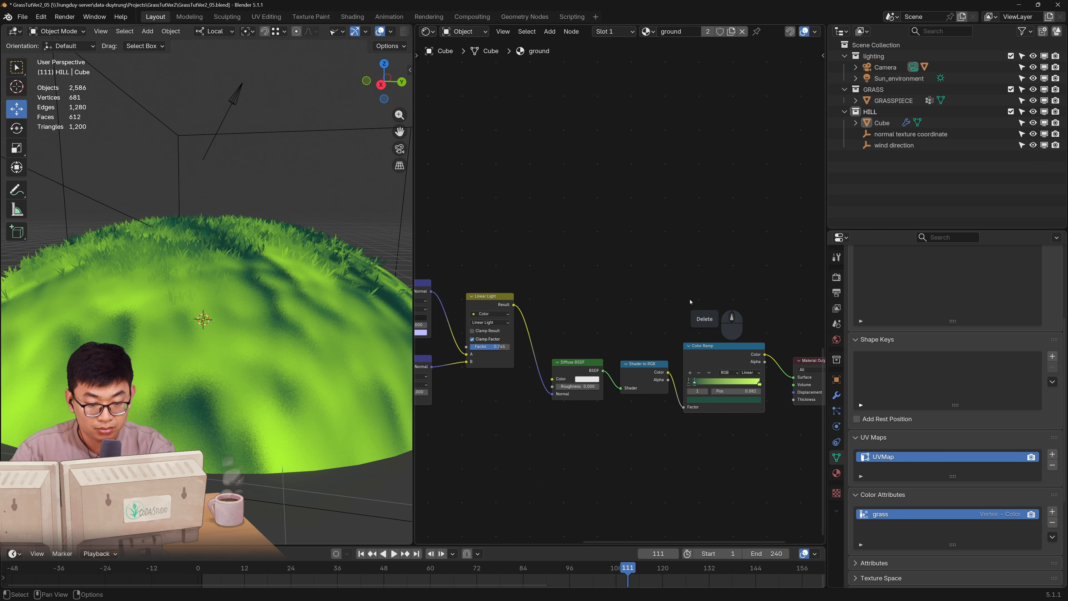
middle_drag(691, 310, 655, 274)
drag(509, 217, 747, 416)
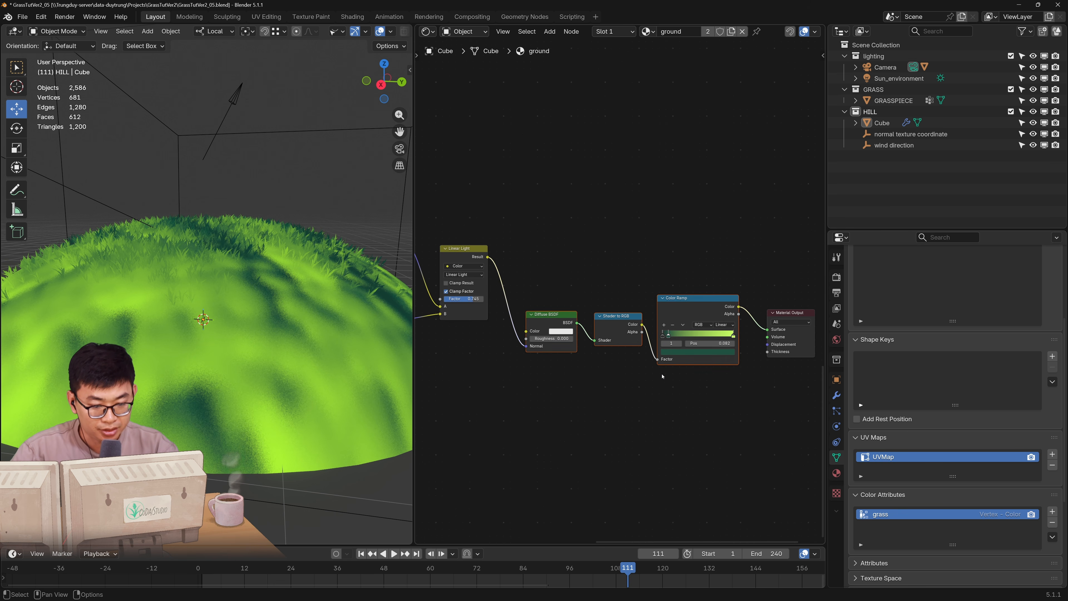
key(shift+d)
click(653, 232)
Connect the duplicated Color Ramp to the Material Output surface and move the output node up between the two chains
middle_drag(657, 243, 556, 348)
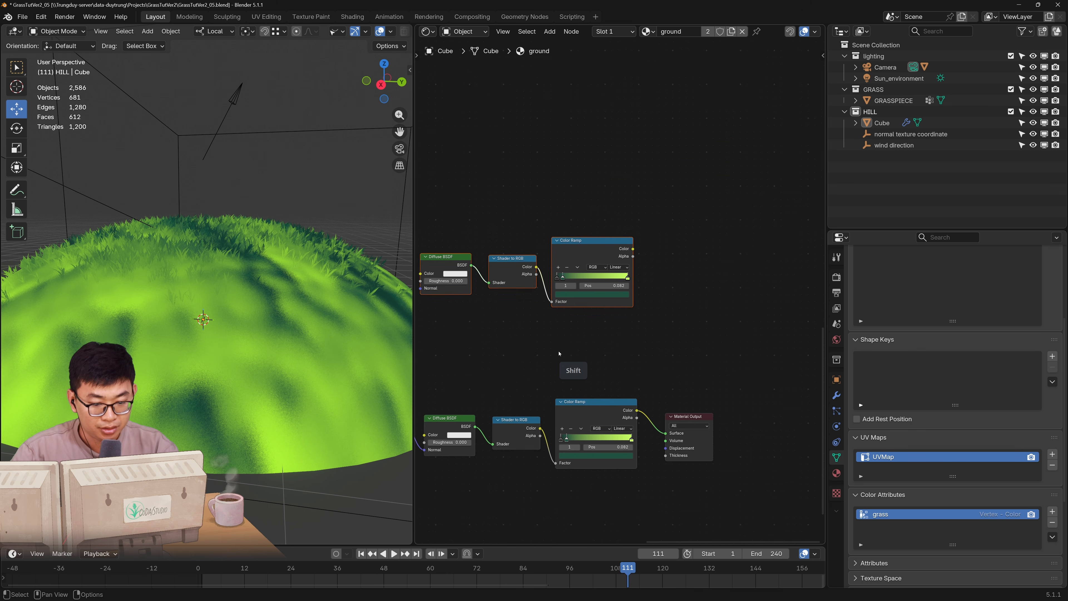
scroll(558, 352, up, 3)
ctrl+shift+click(584, 231)
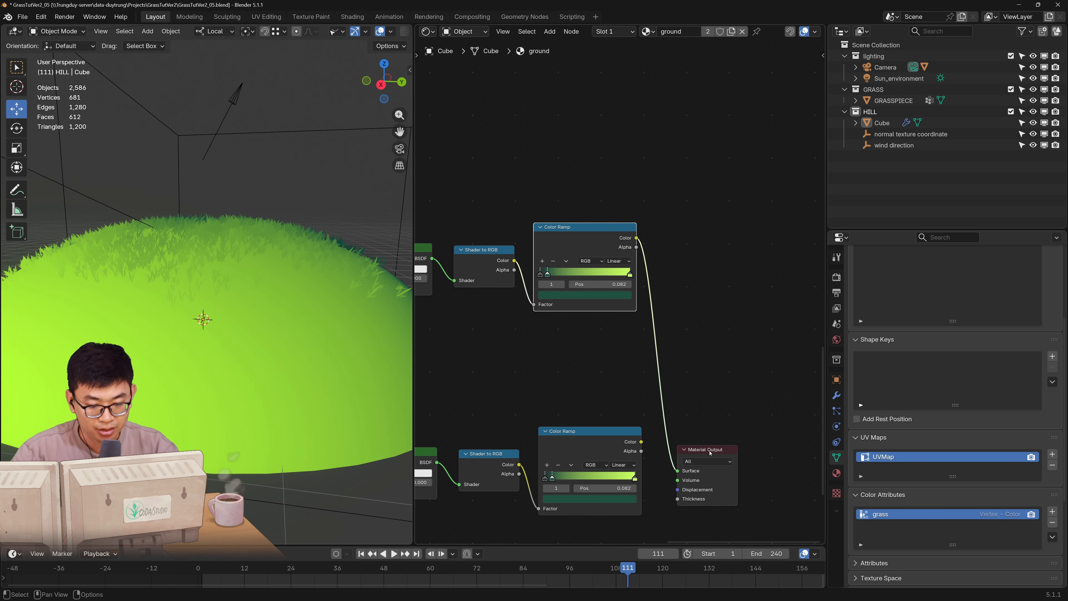
drag(697, 473, 740, 364)
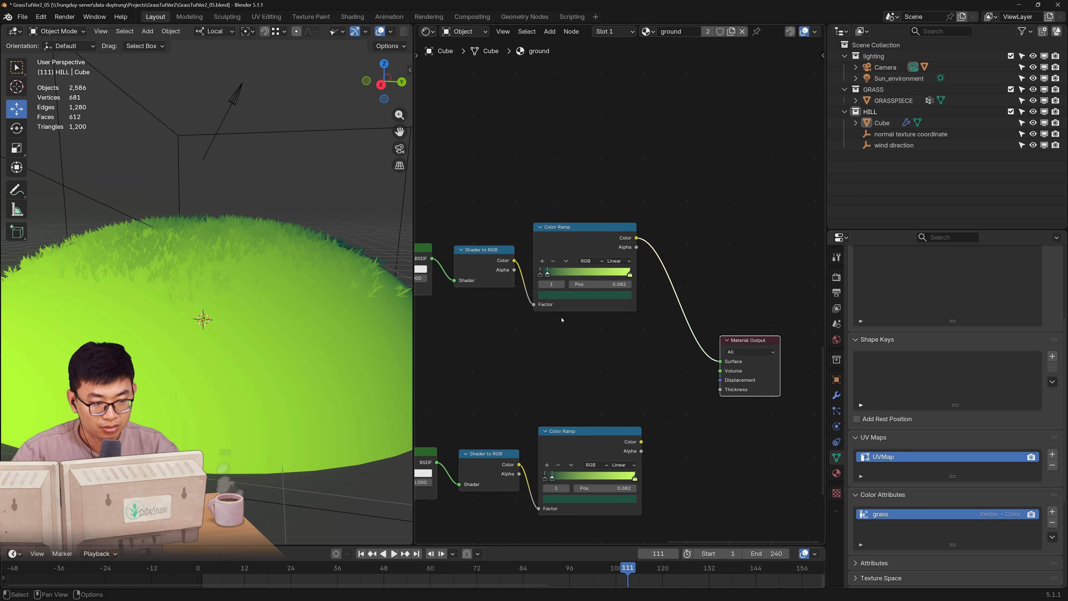
Delete the first stop of the duplicated Color Ramp, nudge the dark green stop inward and move the bright stop to 0.650
scroll(547, 322, up, 3)
middle_drag(511, 362, 579, 406)
scroll(579, 406, up, 4)
click(569, 326)
click(592, 302)
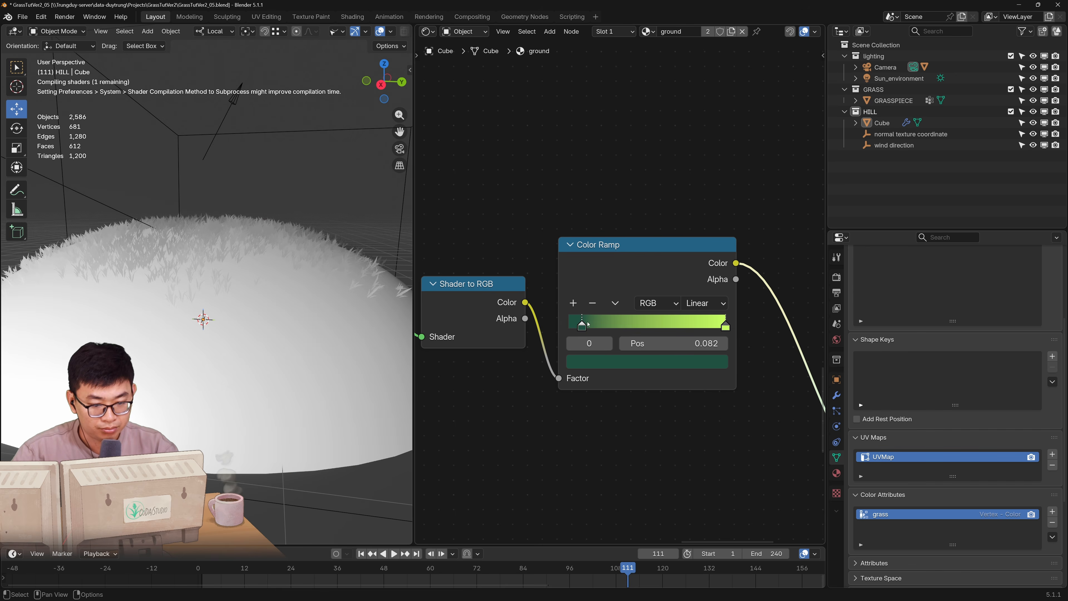
drag(581, 327, 584, 326)
drag(725, 326, 670, 327)
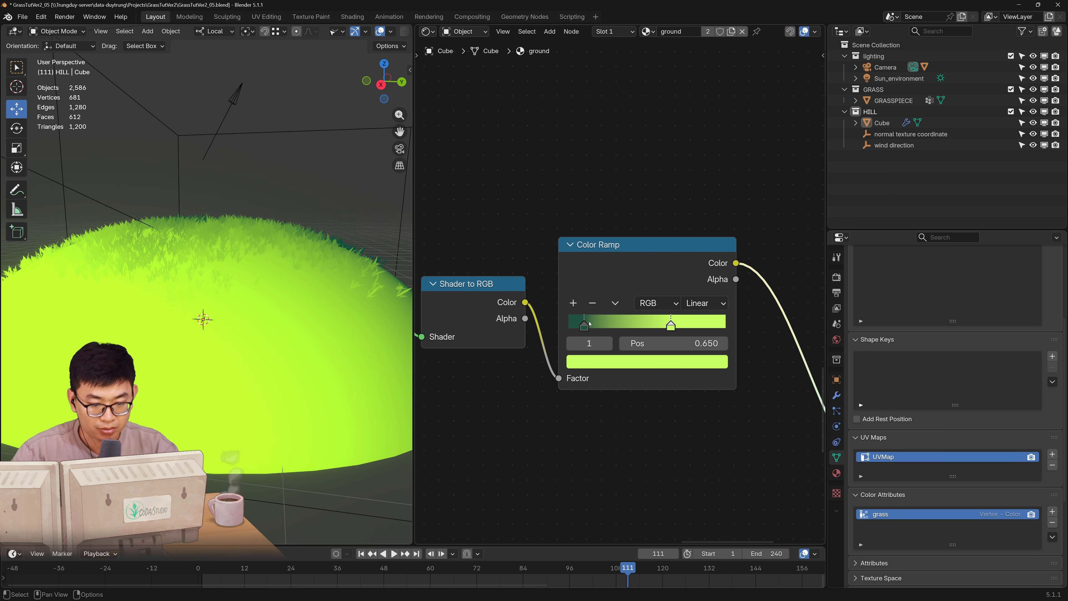
Recolor the duplicated ramp's dark stop to grey and its bright stop to pale yellow
click(584, 326)
click(619, 360)
click(706, 346)
click(670, 326)
click(667, 361)
click(706, 346)
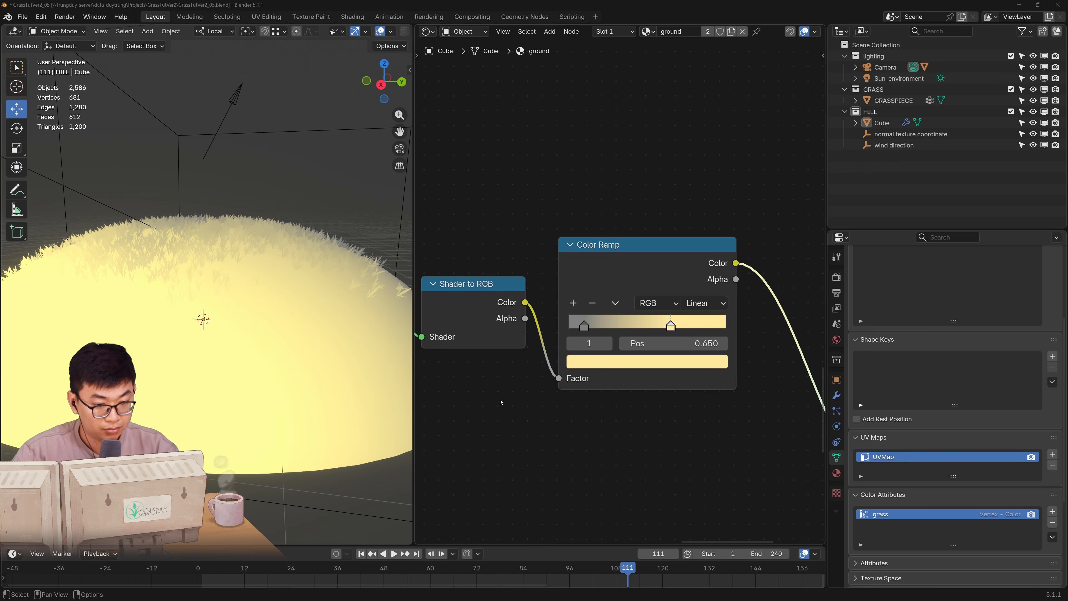
Change the duplicated ramp's darker stop to a dark brown, and select the pale yellow stop
click(584, 326)
click(619, 361)
click(706, 346)
click(550, 258)
click(670, 326)
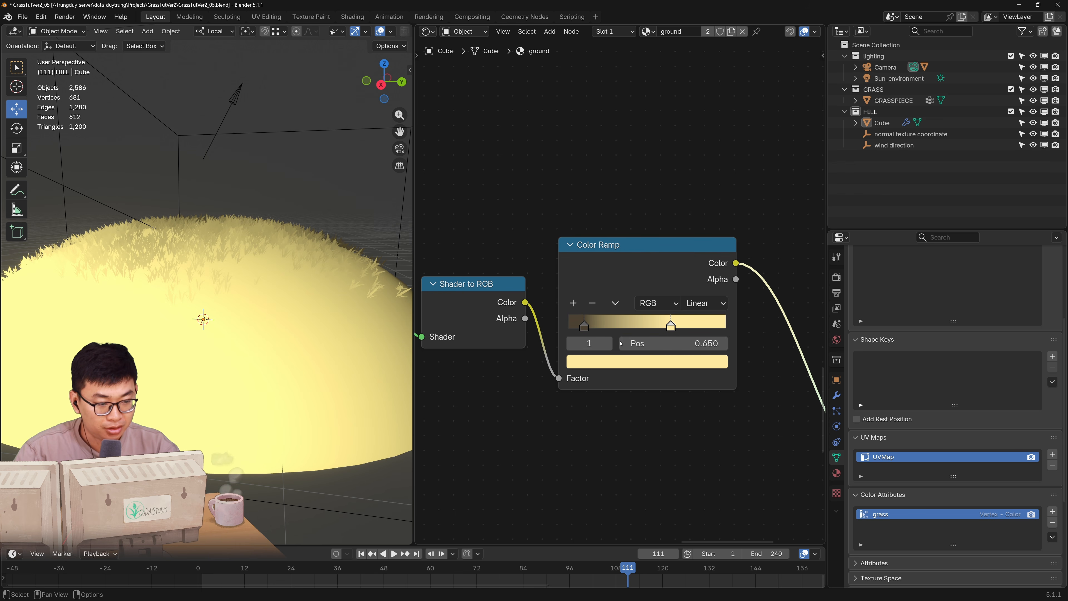
Duplicate the Linear Light node above the original and feed the tangent-space and world-space Normal Map outputs into its A and B inputs
scroll(663, 394, down, 4)
scroll(507, 395, down, 6)
middle_drag(507, 395, 777, 311)
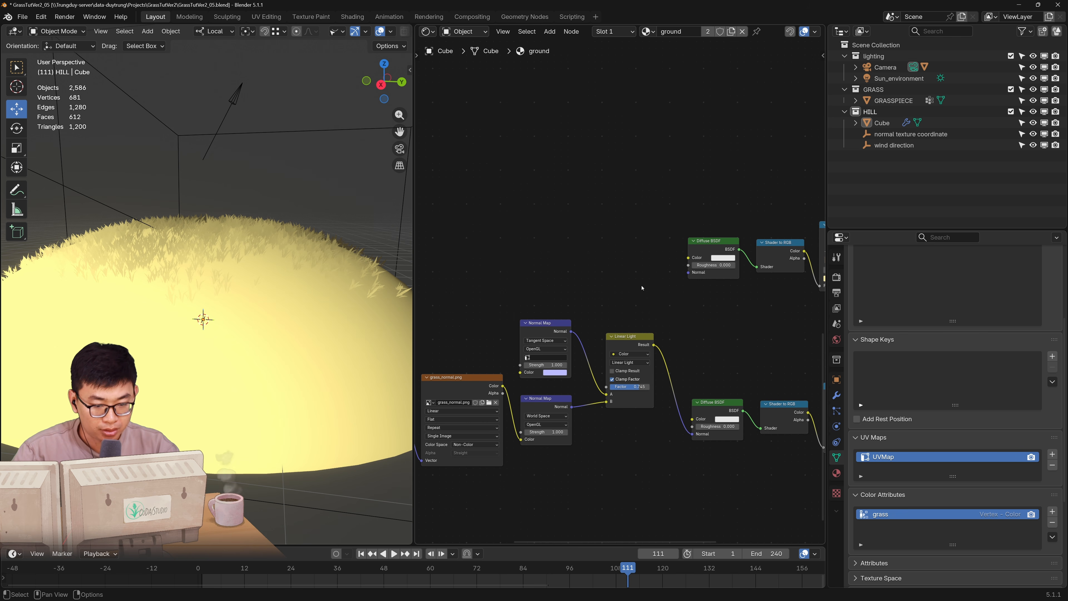
middle_drag(642, 288, 621, 342)
middle_drag(574, 342, 634, 312)
click(634, 369)
key(shift+d)
click(636, 235)
scroll(626, 295, up, 3)
drag(568, 350, 616, 276)
drag(570, 445, 616, 286)
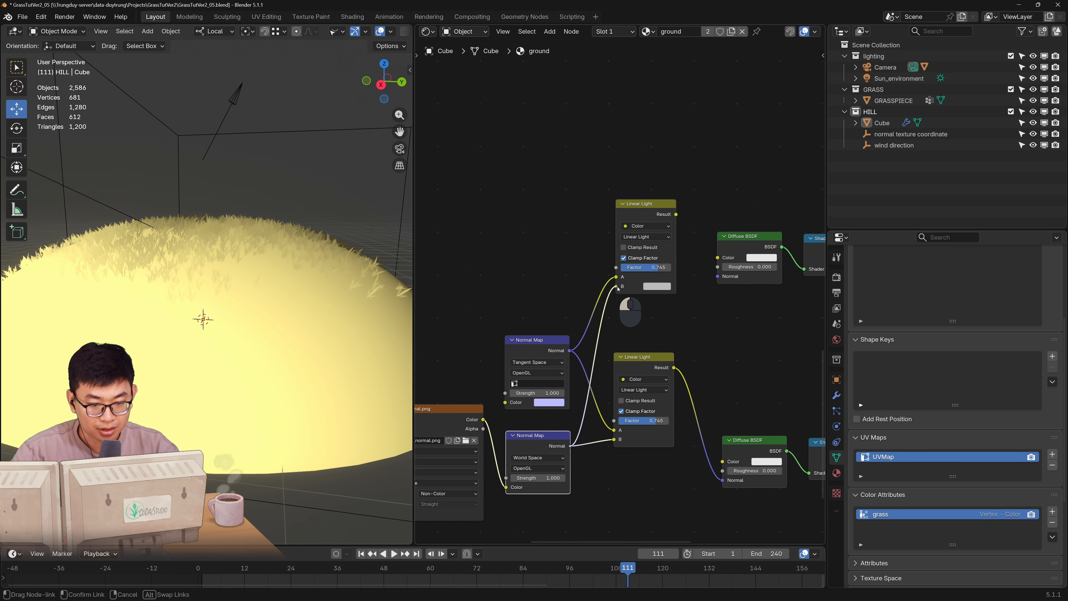
Connect the duplicated Linear Light result to the Normal input of the upper Diffuse BSDF
middle_drag(674, 320, 621, 351)
drag(624, 245, 666, 308)
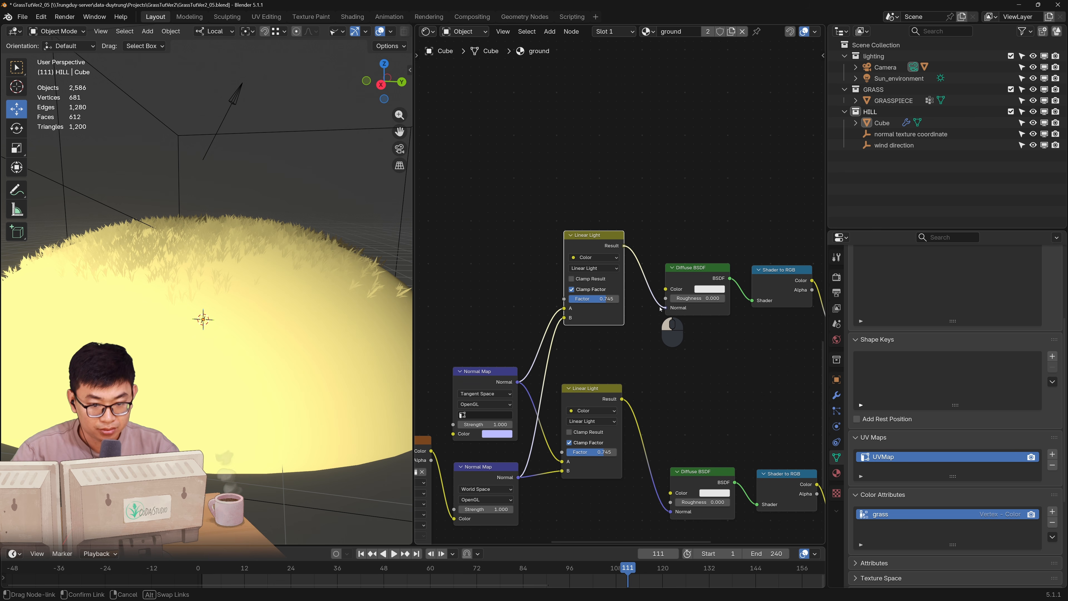
middle_drag(620, 325, 639, 332)
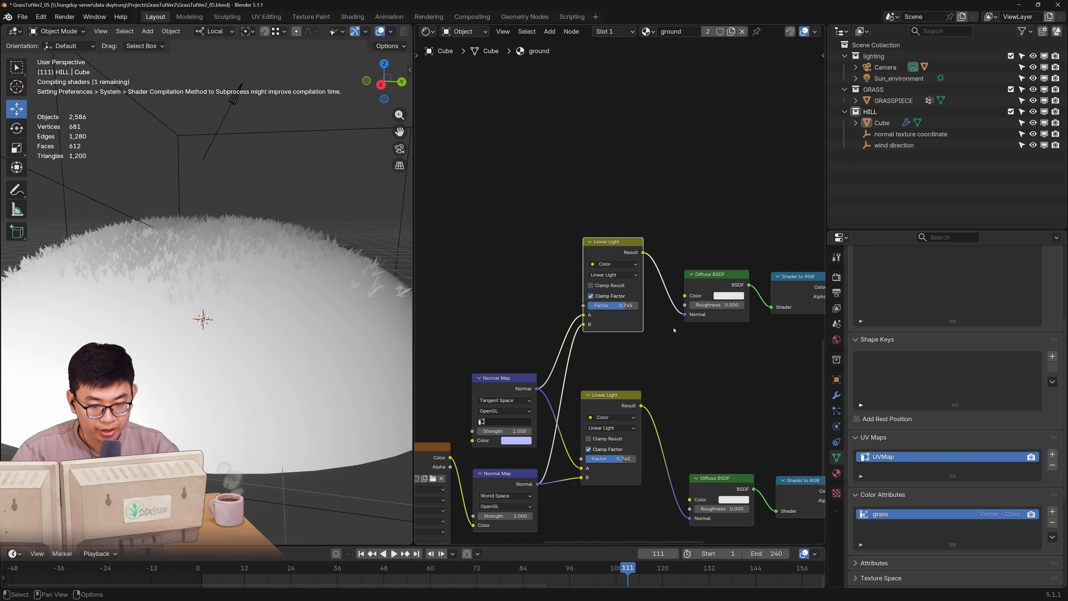
Lower the duplicated Linear Light node's factor to 0.118 to soften the bare ground's normal detail
middle_drag(289, 294, 286, 329)
scroll(650, 340, up, 3)
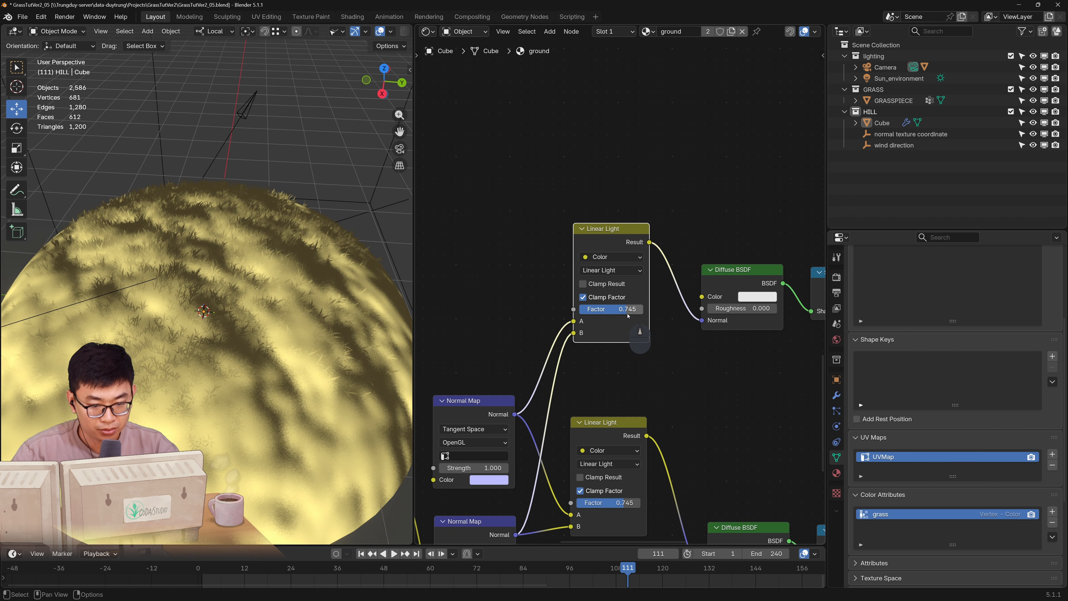
mouse_move(627, 310)
mouse_down()
mouse_move(601, 310)
mouse_move(603, 333)
mouse_move(620, 344)
mouse_up()
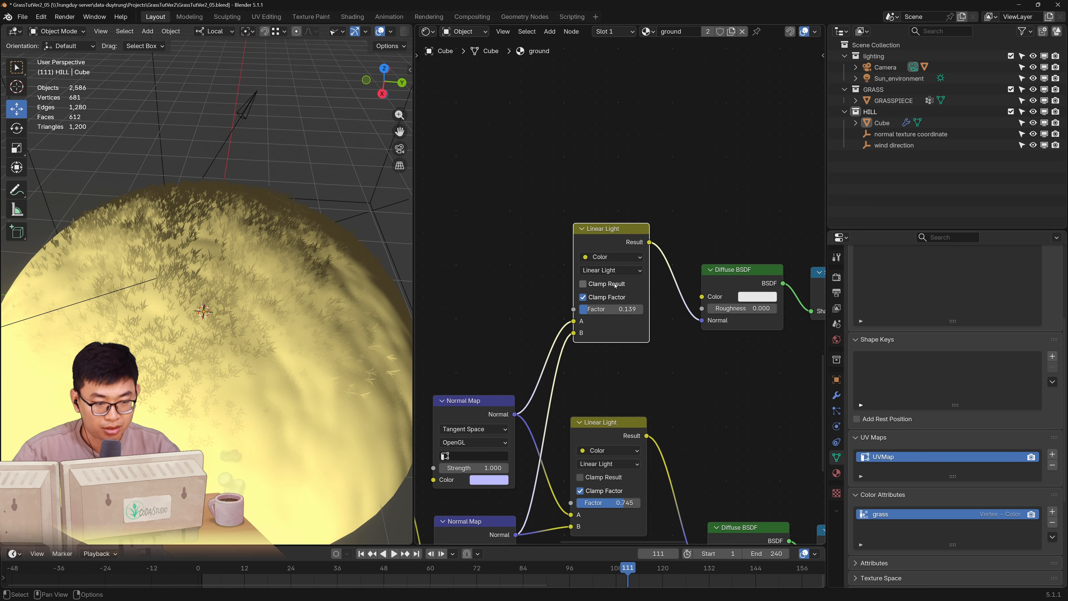
middle_drag(634, 372, 638, 339)
drag(622, 275, 622, 274)
Connect the green Color Ramp to the Material Output surface in place of the yellow one
scroll(624, 295, down, 3)
middle_drag(819, 363, 629, 379)
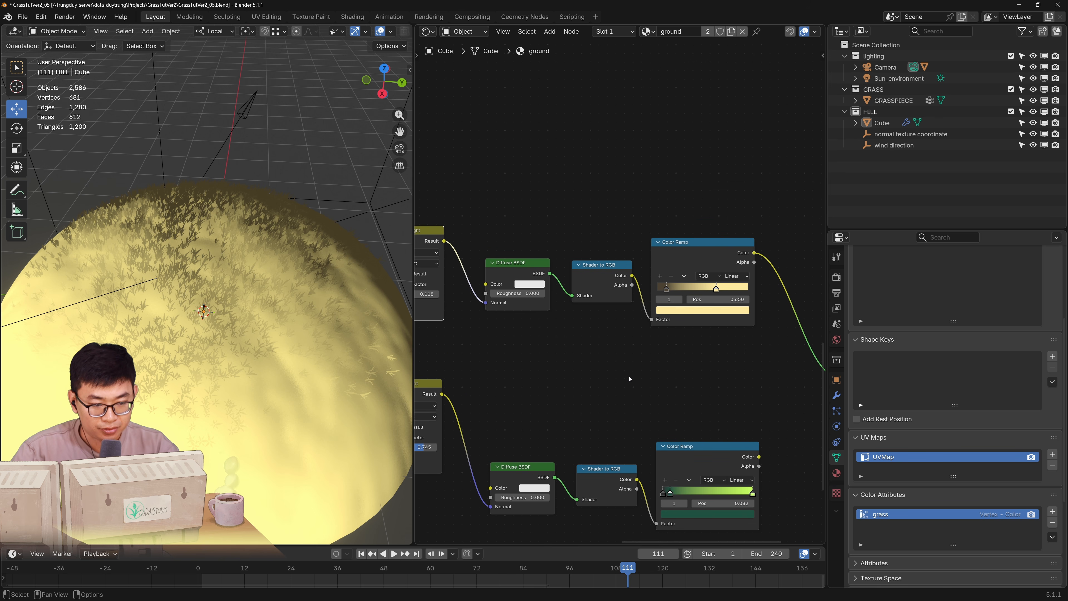
middle_drag(694, 370, 704, 351)
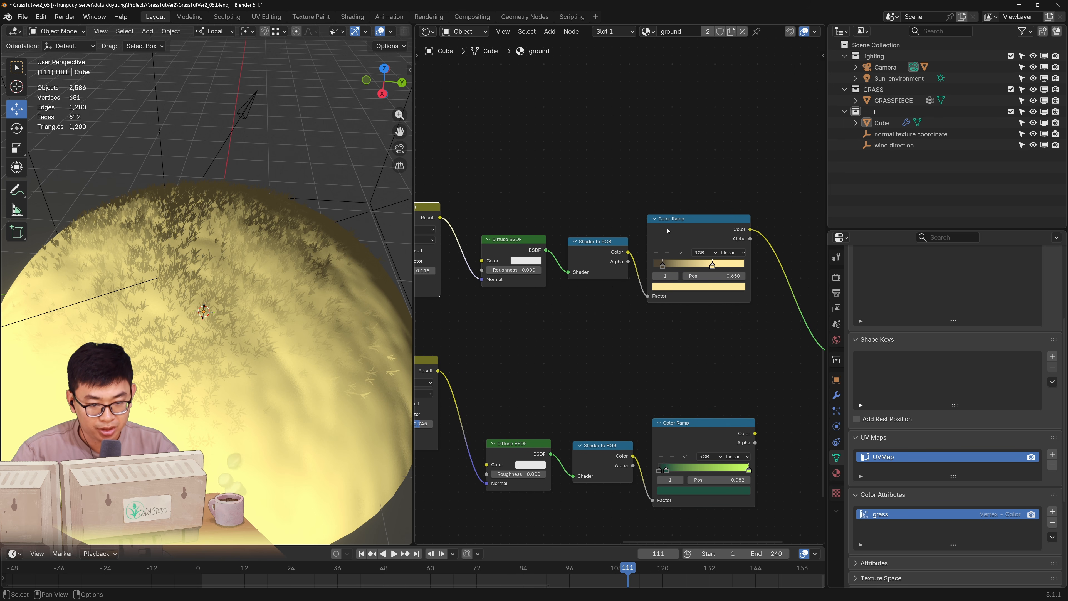
middle_drag(706, 228, 683, 181)
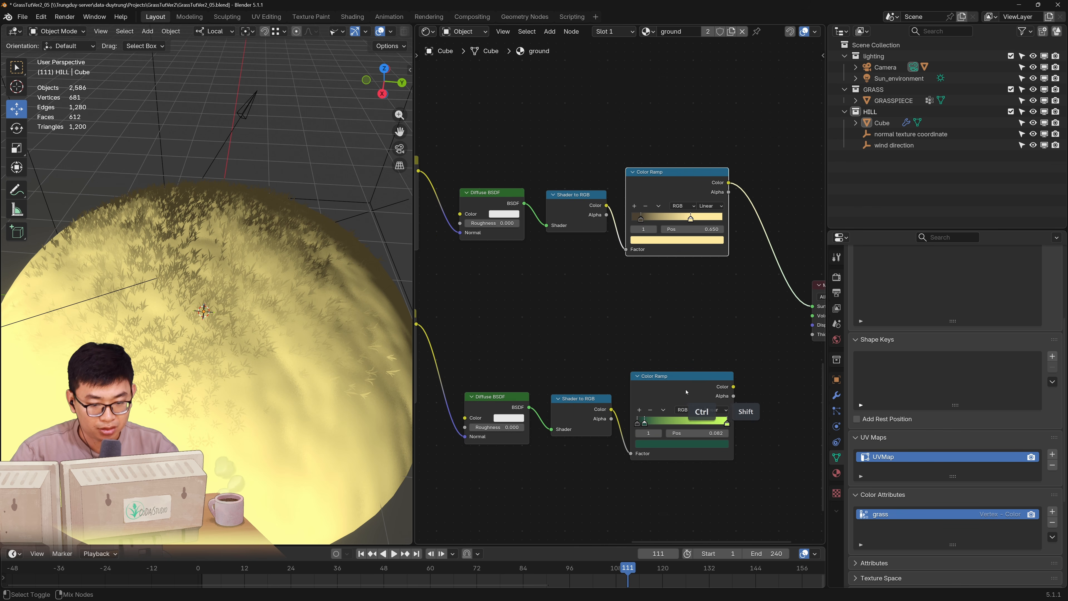
ctrl+shift+click(682, 374)
middle_drag(682, 374, 627, 399)
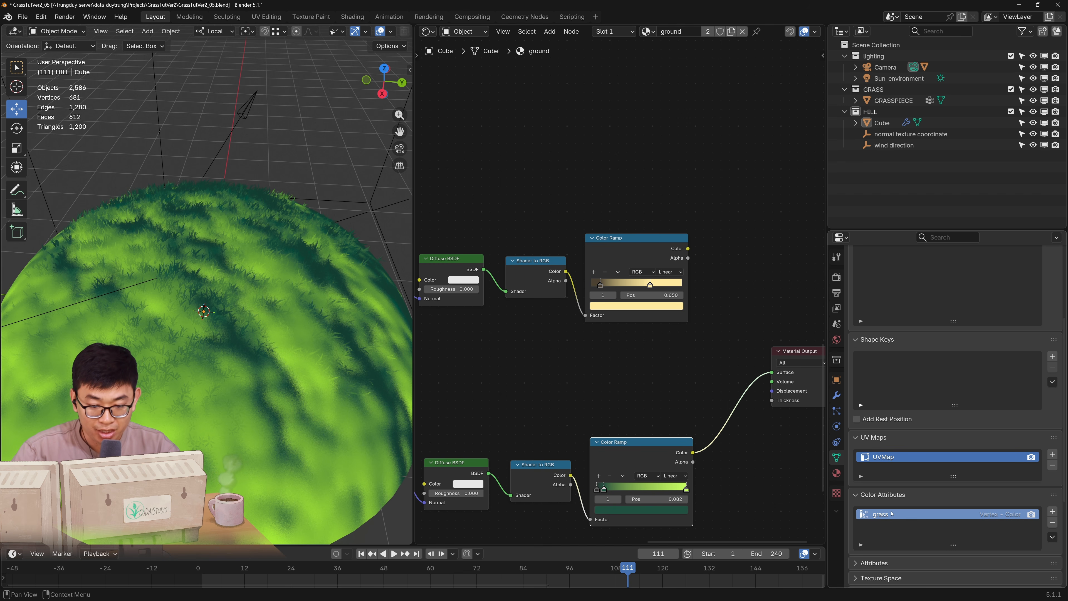
middle_drag(600, 146, 597, 157)
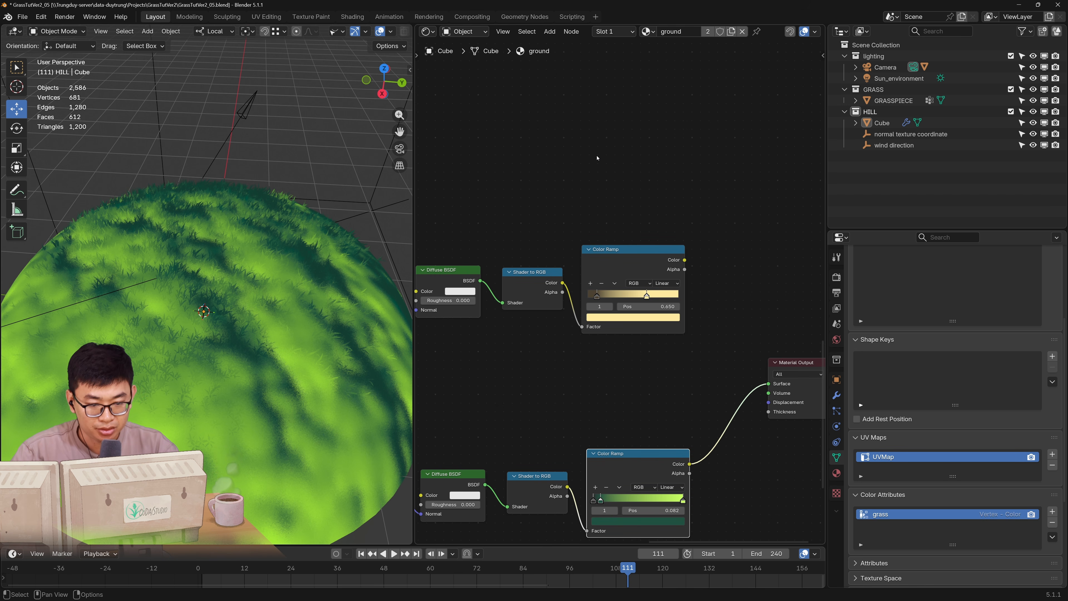
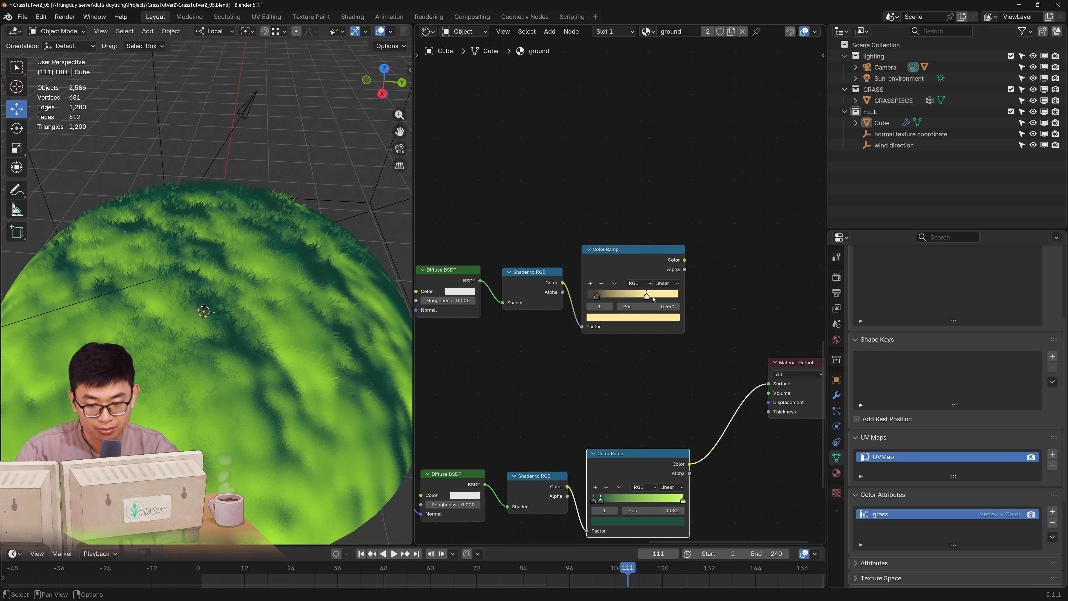
Add a Color Attribute node above the yellow Color Ramp and set it to the grass attribute
middle_drag(713, 312, 720, 398)
key(shift+a)
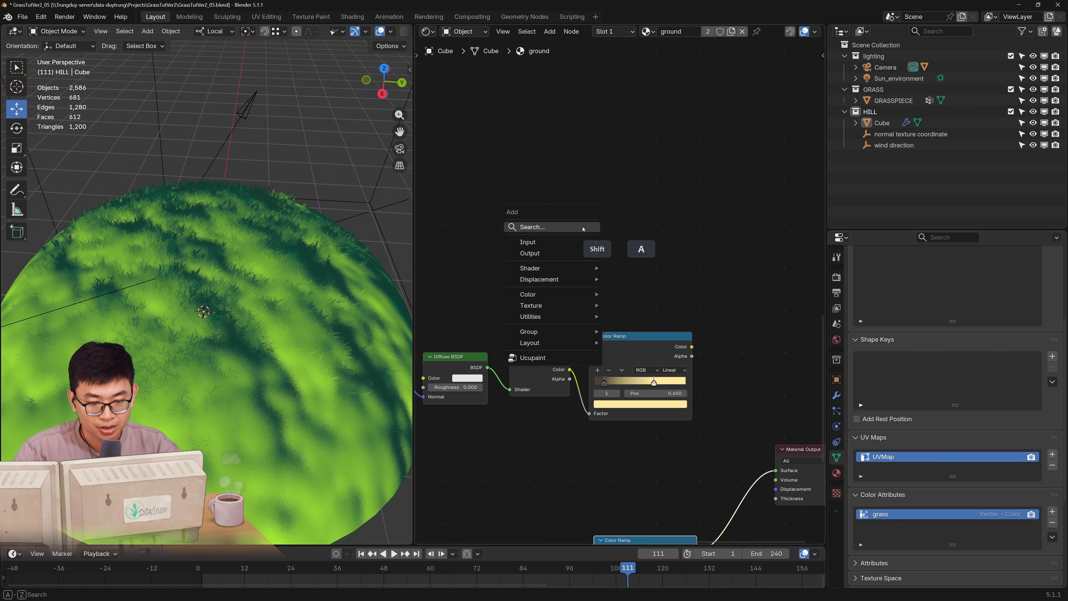
click(582, 228)
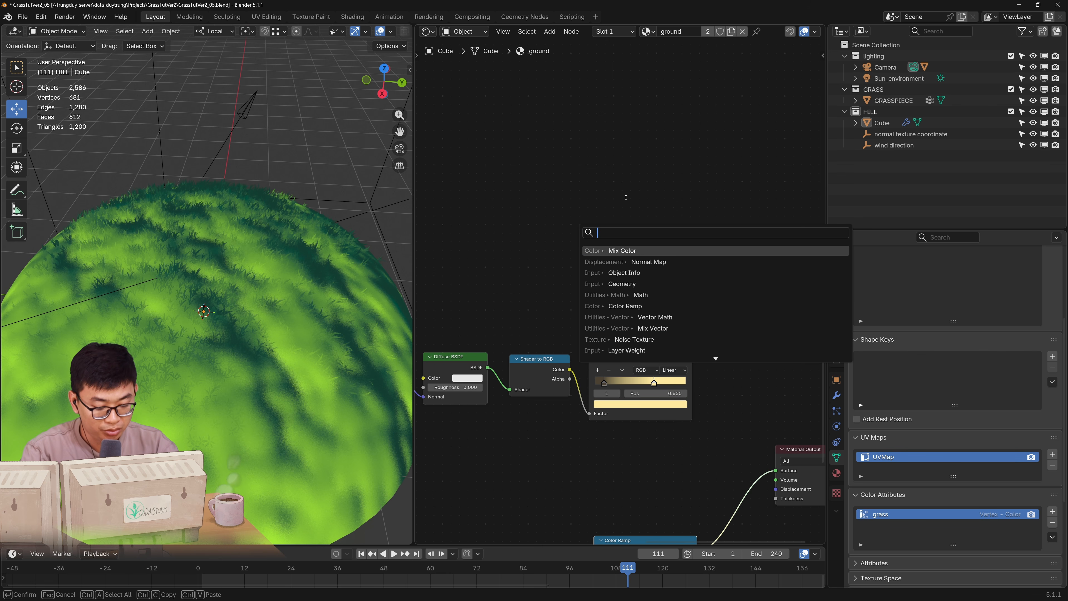
text(color a)
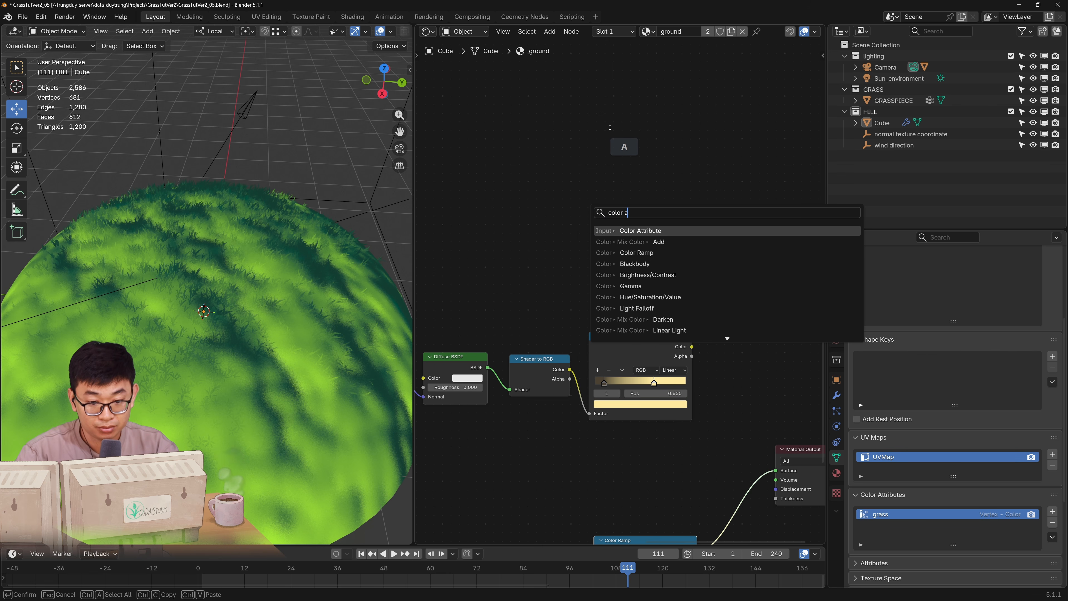
click(643, 230)
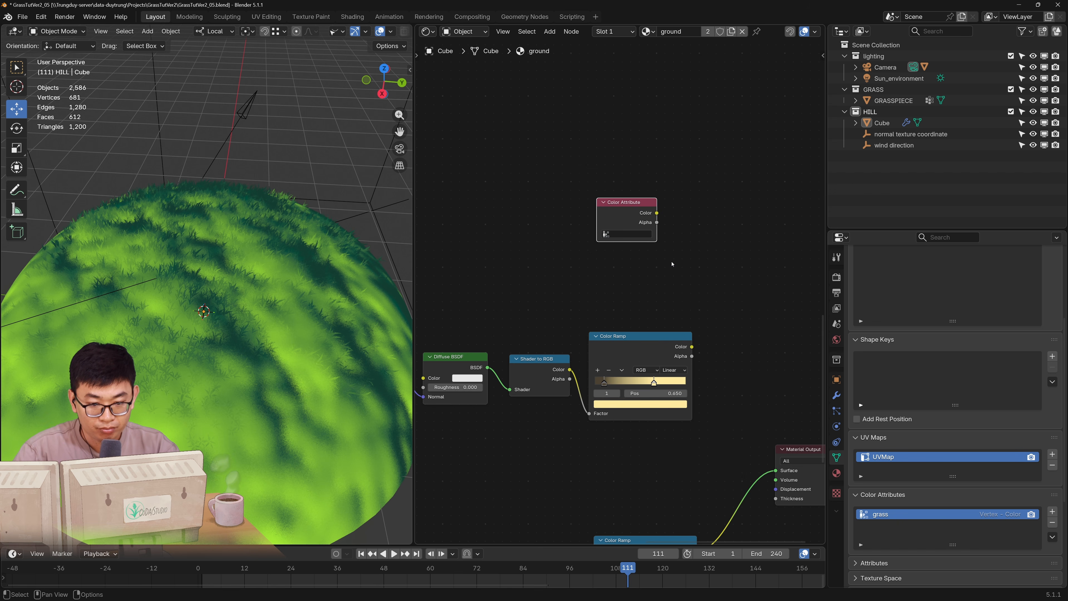
scroll(653, 280, up, 1)
scroll(653, 280, up, 1)
click(615, 262)
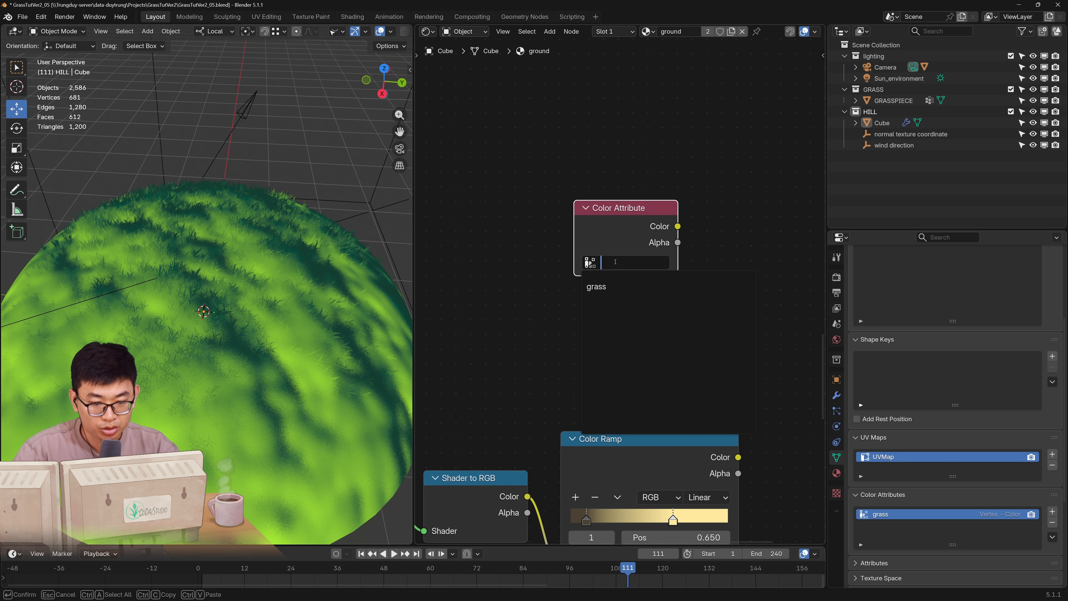
click(605, 287)
Add a Mix Color node between the yellow Color Ramp and the Material Output
scroll(622, 303, down, 4)
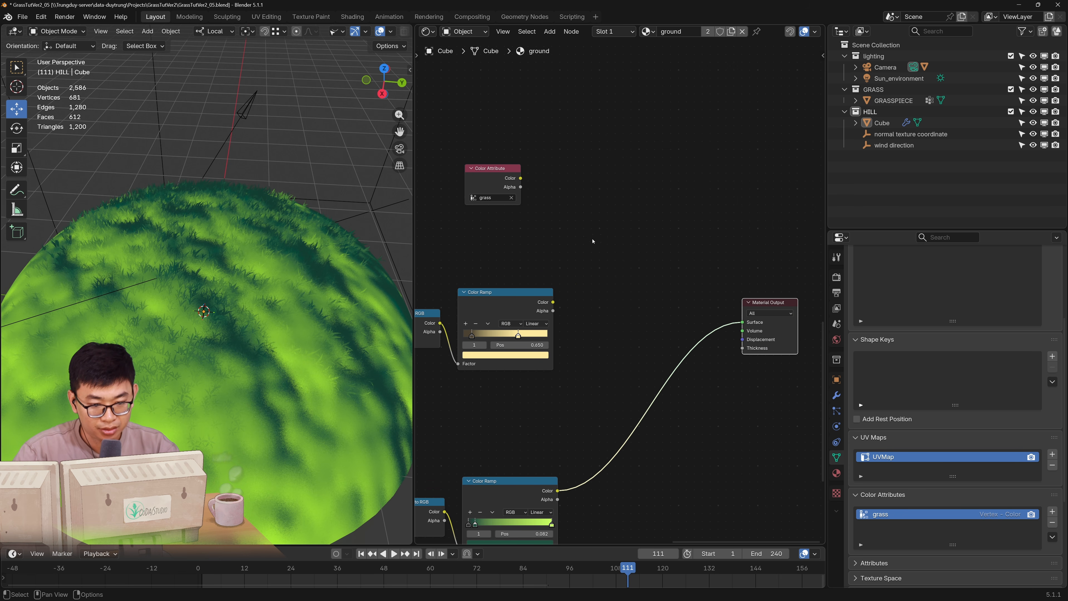
key(shift+a)
text(mix)
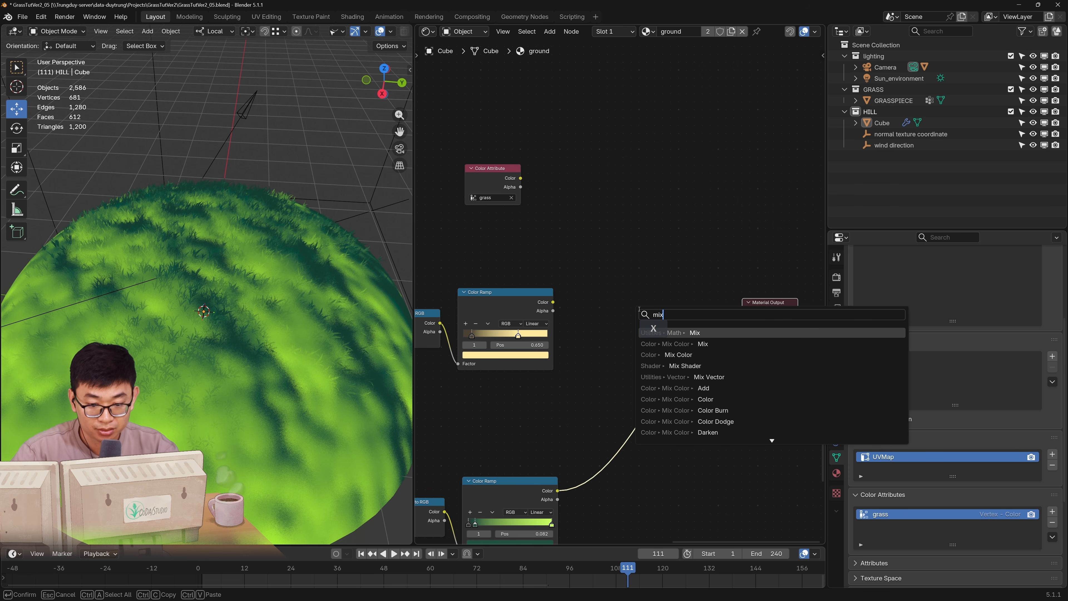
click(678, 355)
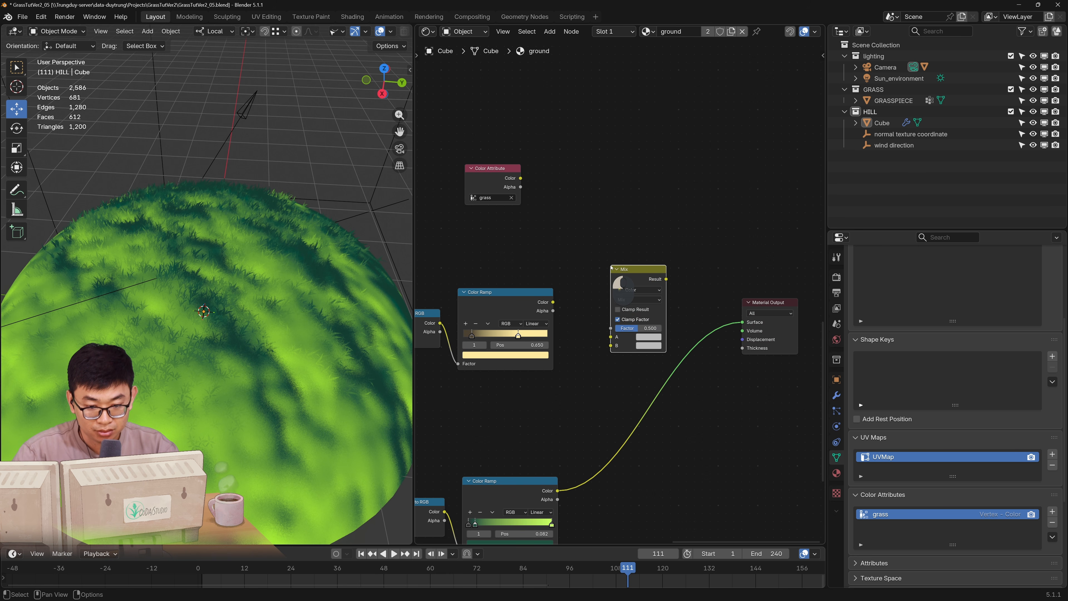
click(617, 284)
Connect the yellow Color Ramp to the Mix node's A input and the green Color Ramp to its B input
scroll(573, 386, up, 1)
middle_drag(572, 387, 601, 311)
drag(570, 229, 638, 269)
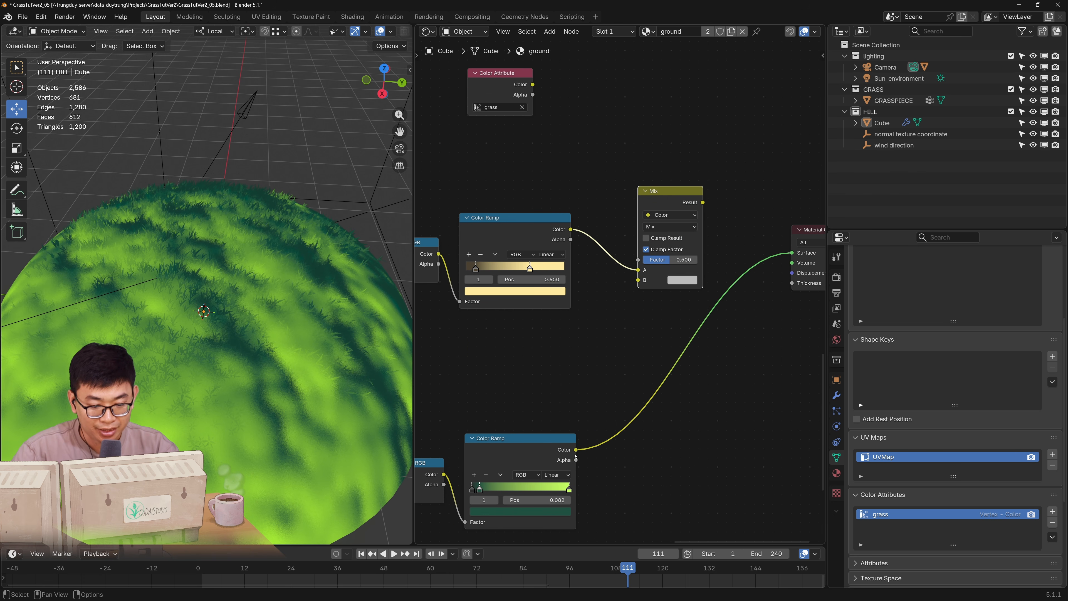
drag(576, 449, 637, 280)
Use the grass Color Attribute's color as the Mix node's factor and connect the Mix result to the Material Output surface
middle_drag(637, 280, 605, 373)
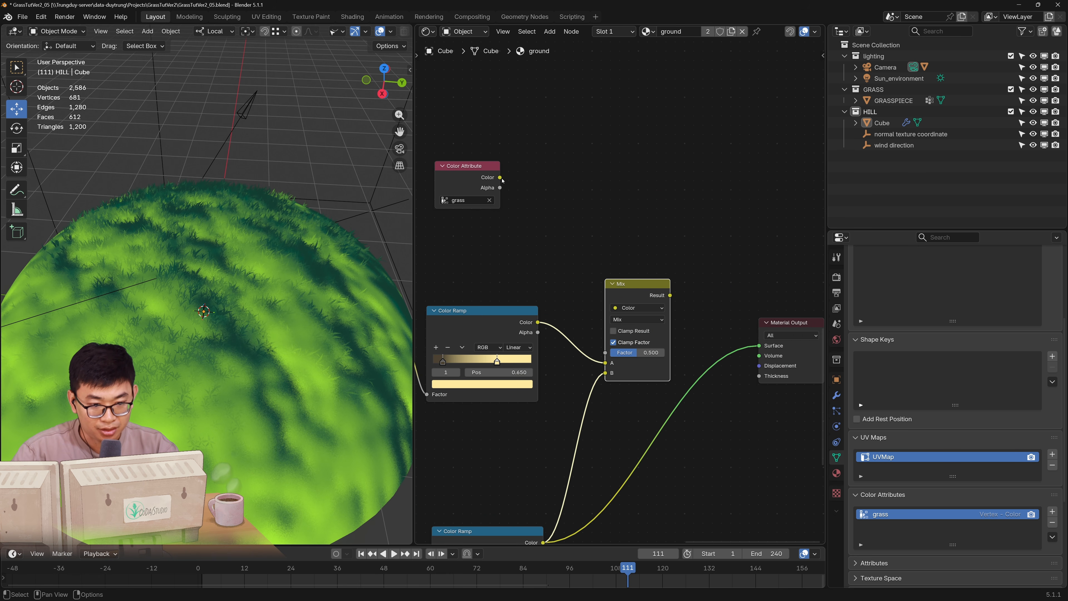
drag(499, 178, 605, 352)
ctrl+shift+click(628, 286)
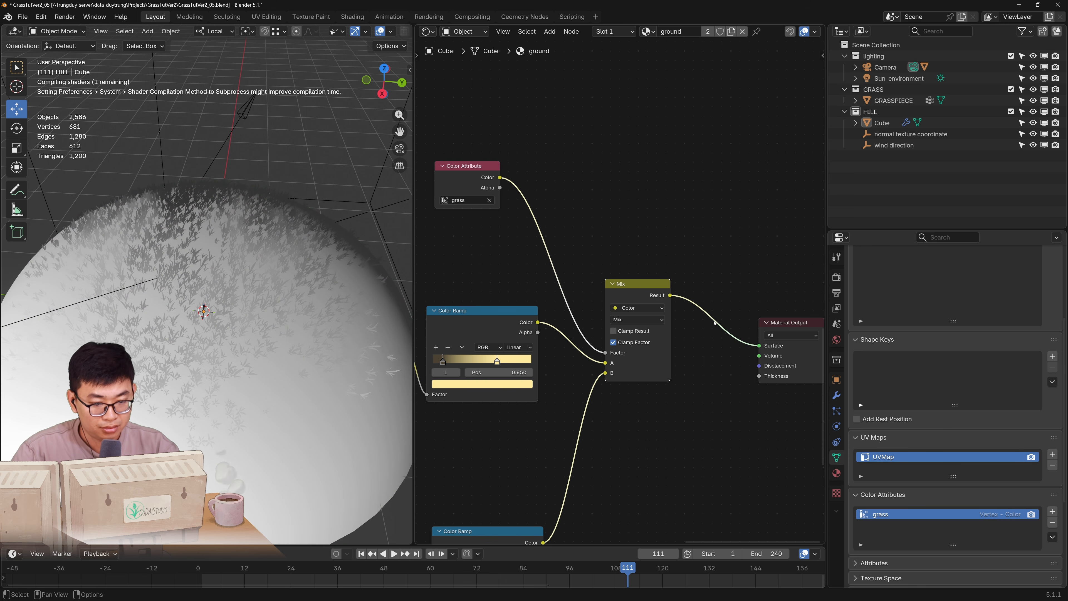
drag(463, 166, 495, 160)
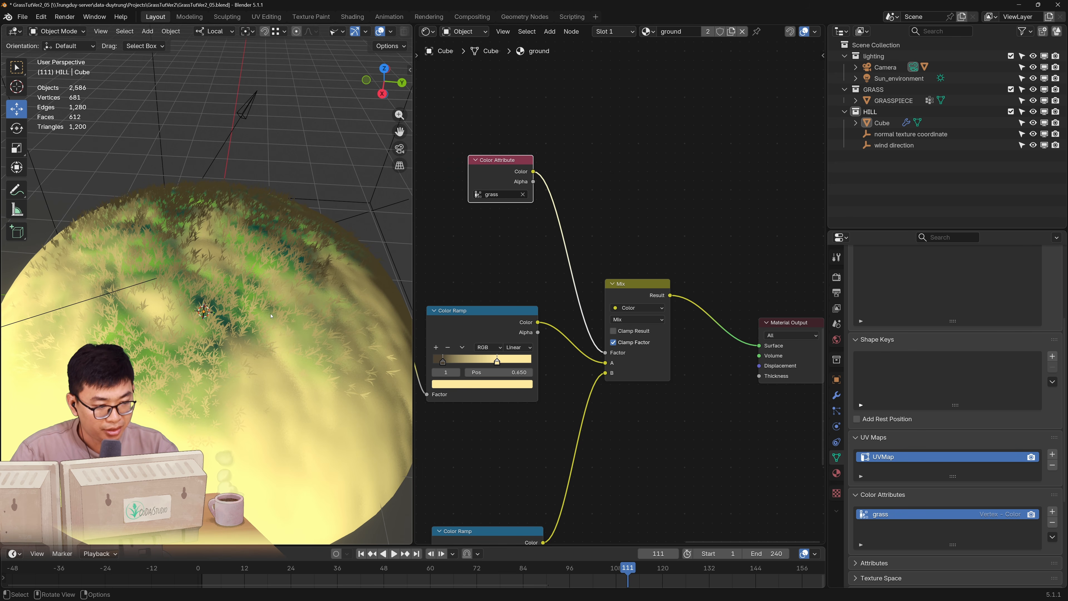
Inspect the grass blades on the hill and enable Realize Instances in the hill's scatter modifier
middle_drag(271, 315, 194, 336)
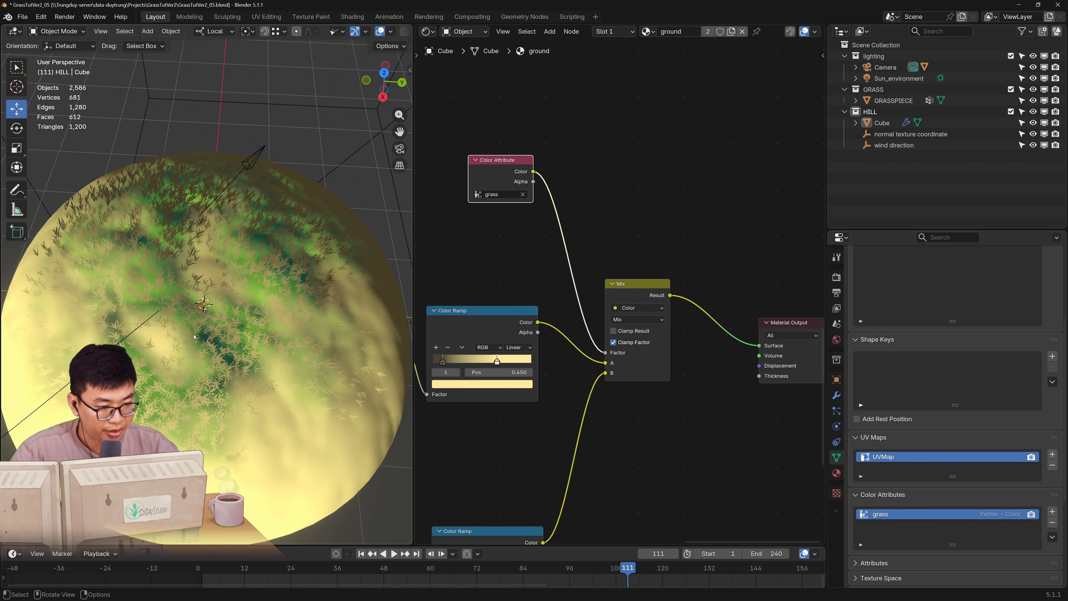
middle_drag(237, 372, 233, 339)
scroll(253, 326, up, 4)
scroll(229, 274, down, 3)
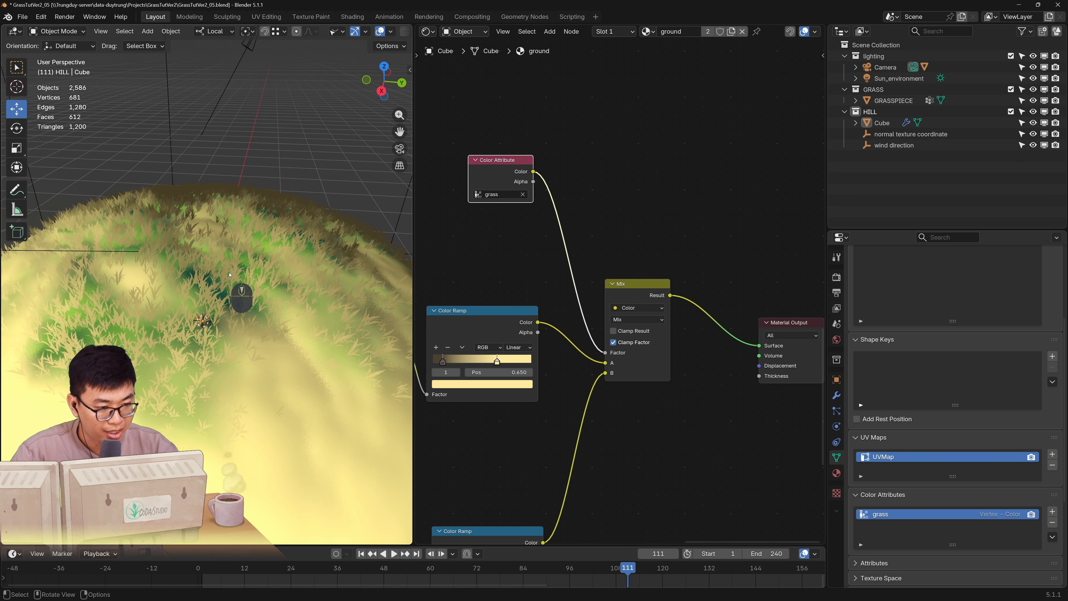
scroll(231, 281, up, 1)
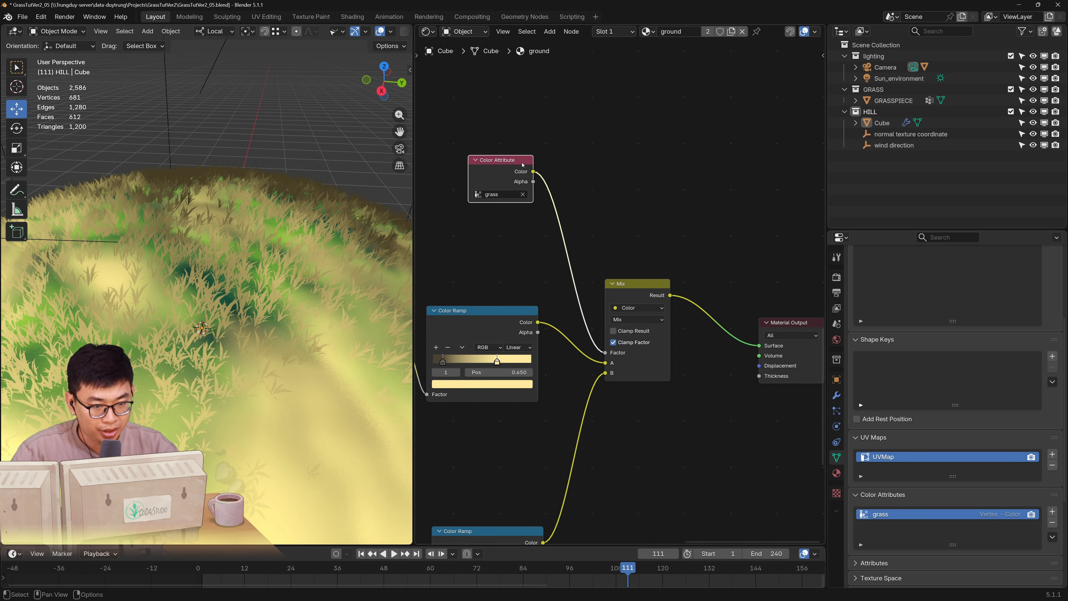
click(836, 395)
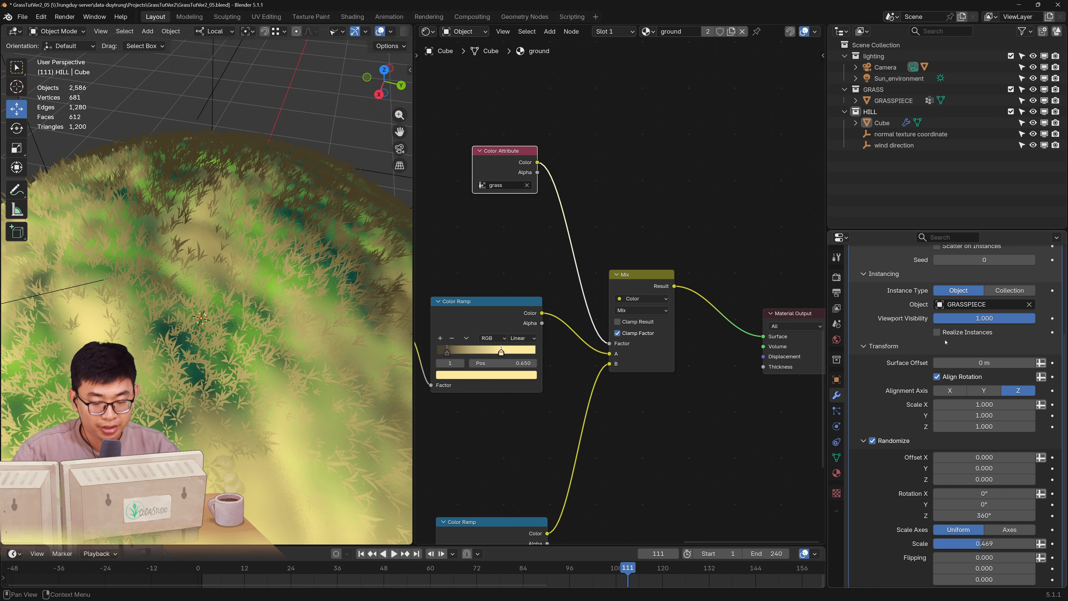
click(938, 332)
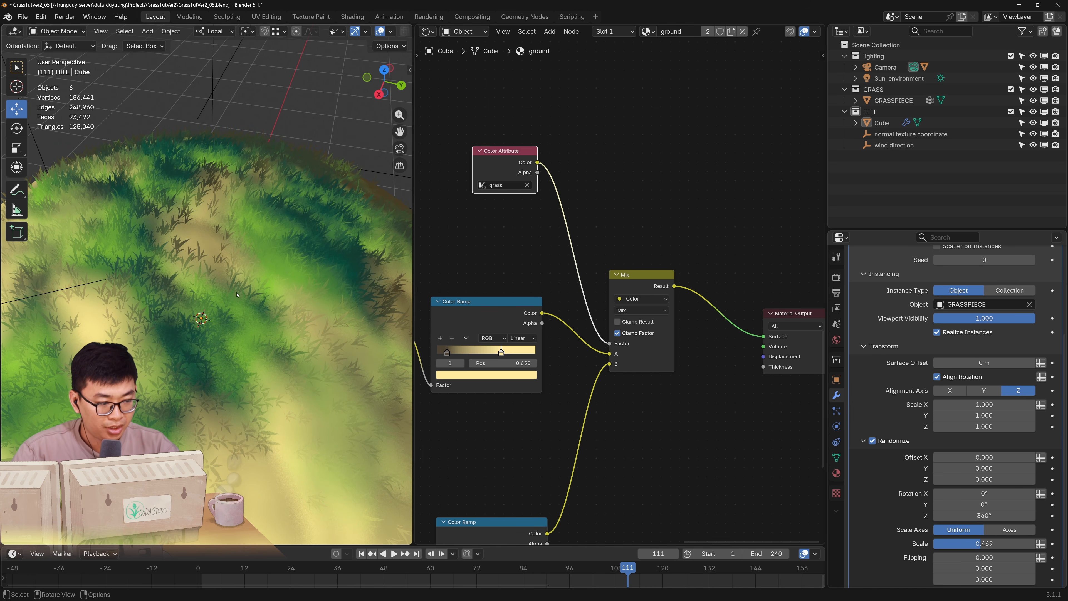
Play back the wind animation to check how the grass blends with the ground colors, and stop it
middle_drag(235, 306, 247, 305)
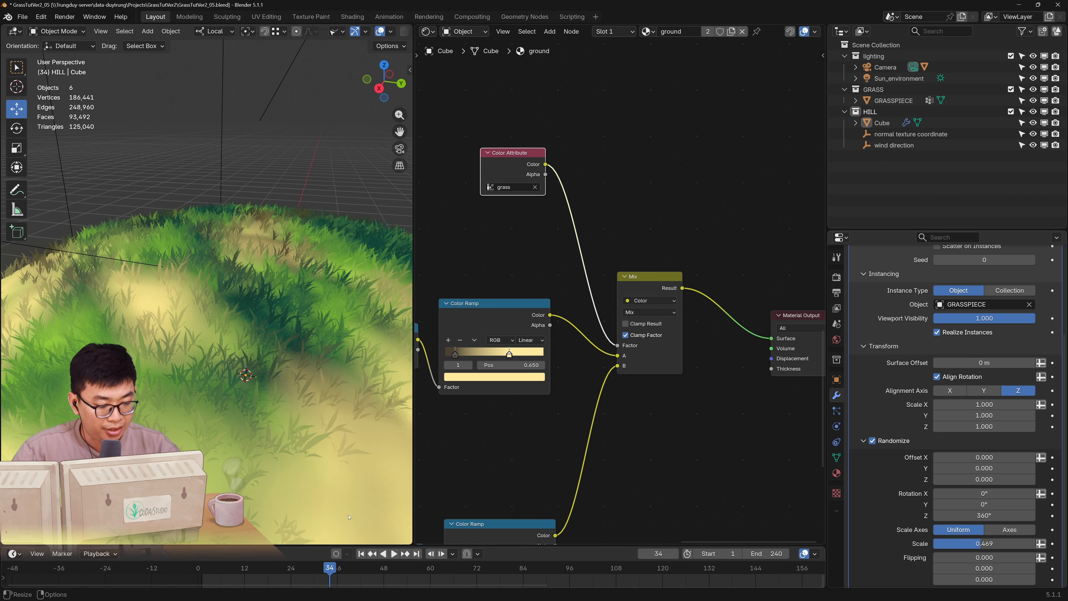
key(space)
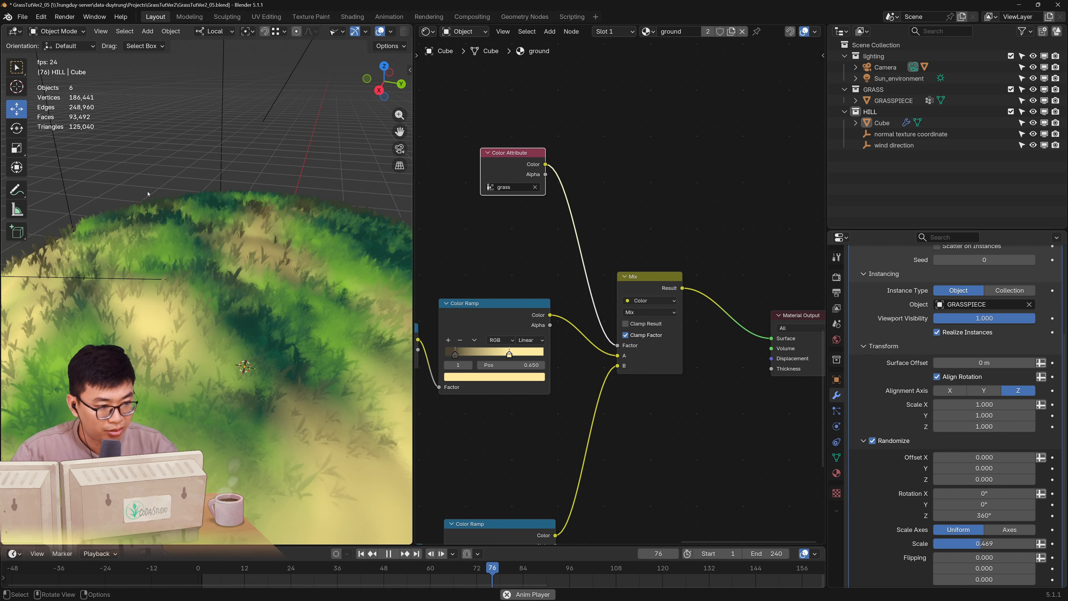
key(space)
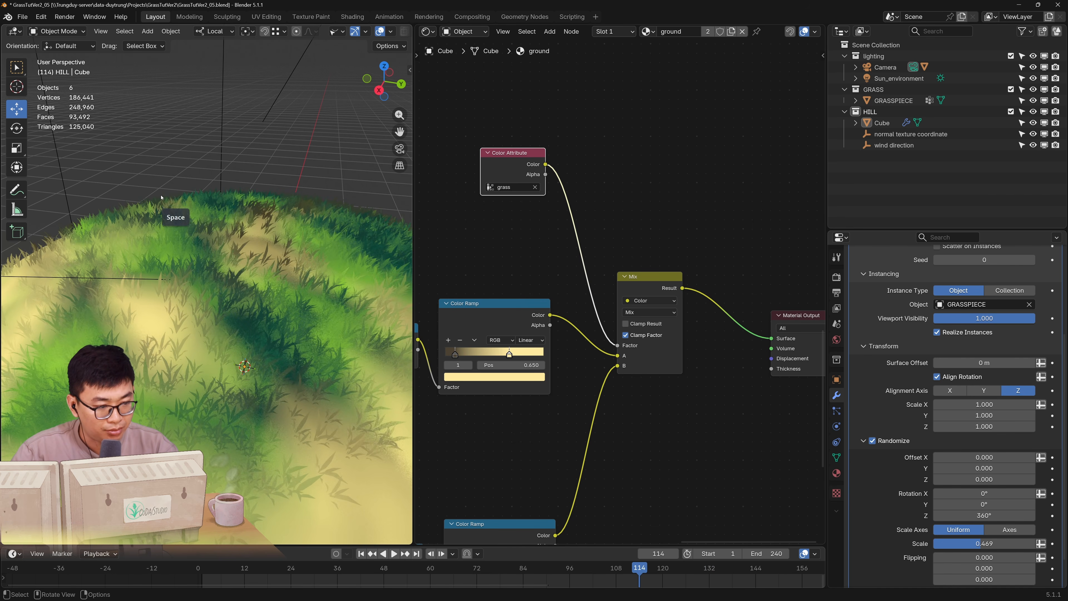
Turn off Realize Instances for the scattered grass, and undo that change
click(937, 331)
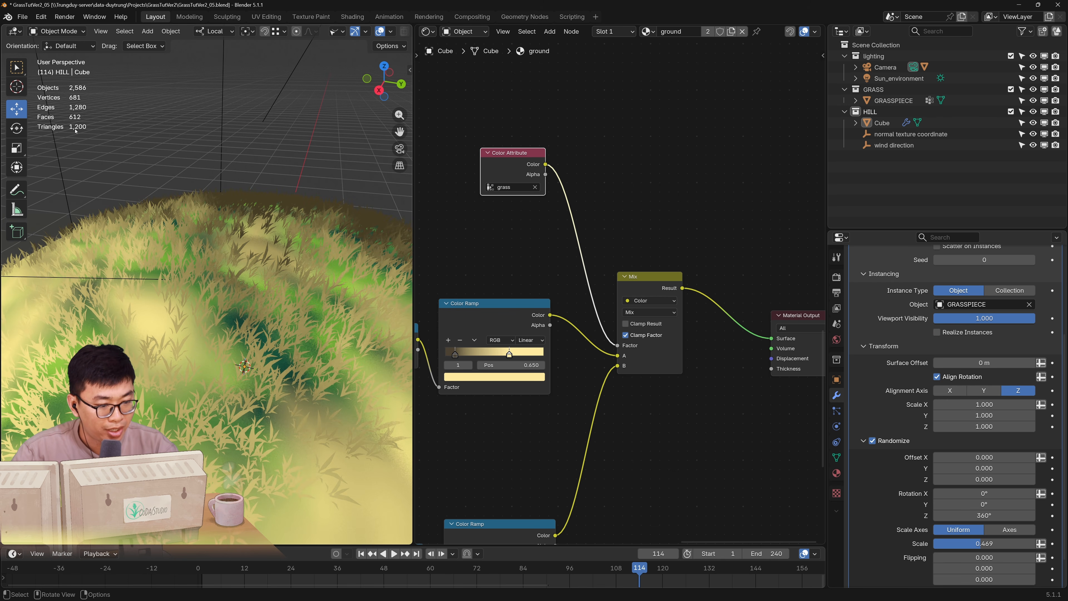
key(ctrl+z)
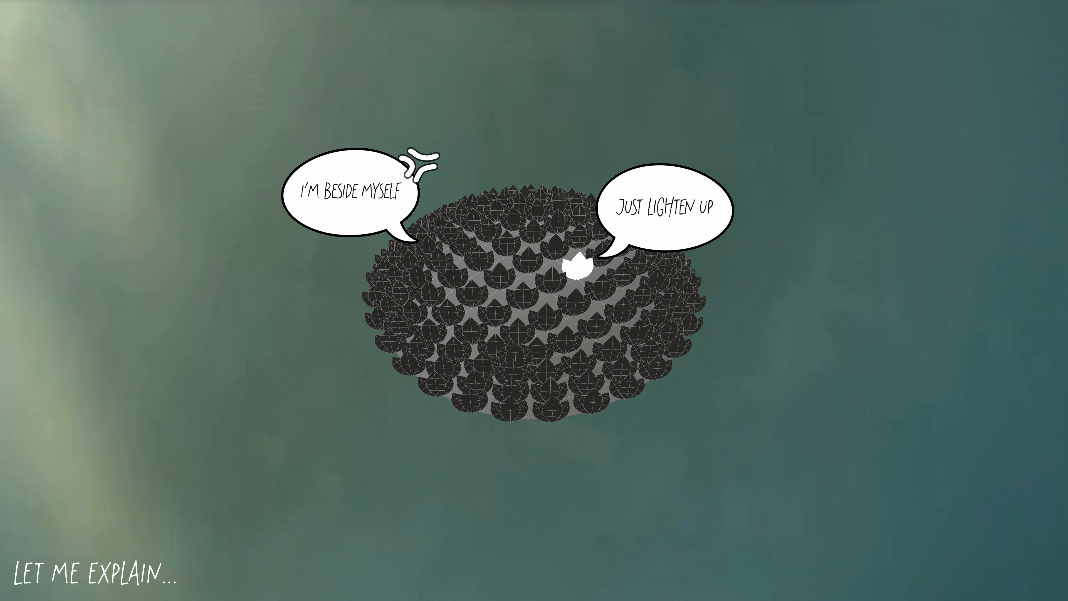
Add a Realize Instances node to the grass scatter's geometry node tree
key(shift+a)
text(reali)
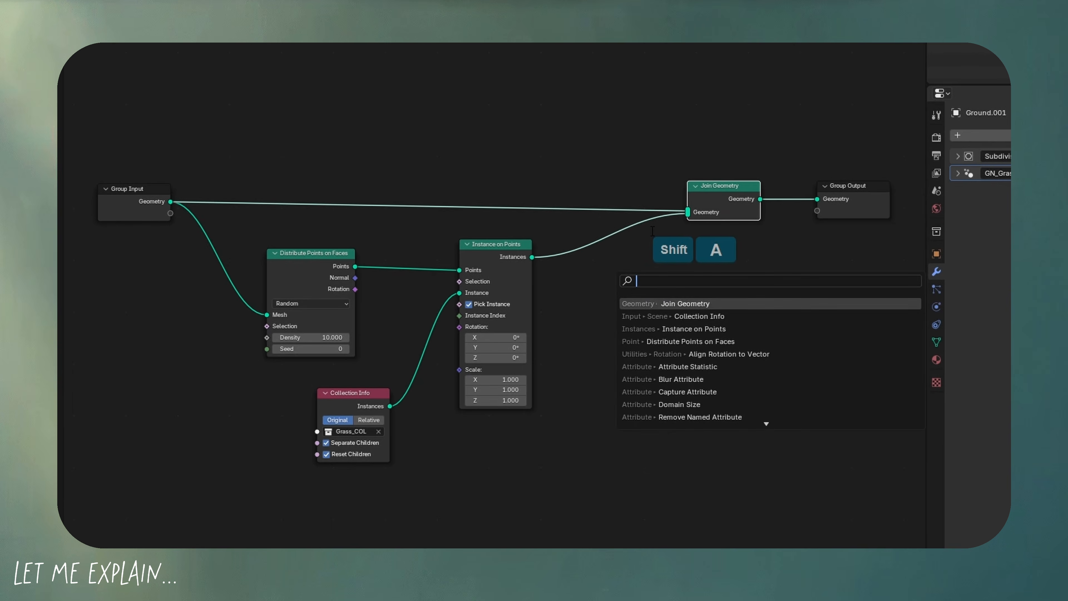
click(678, 301)
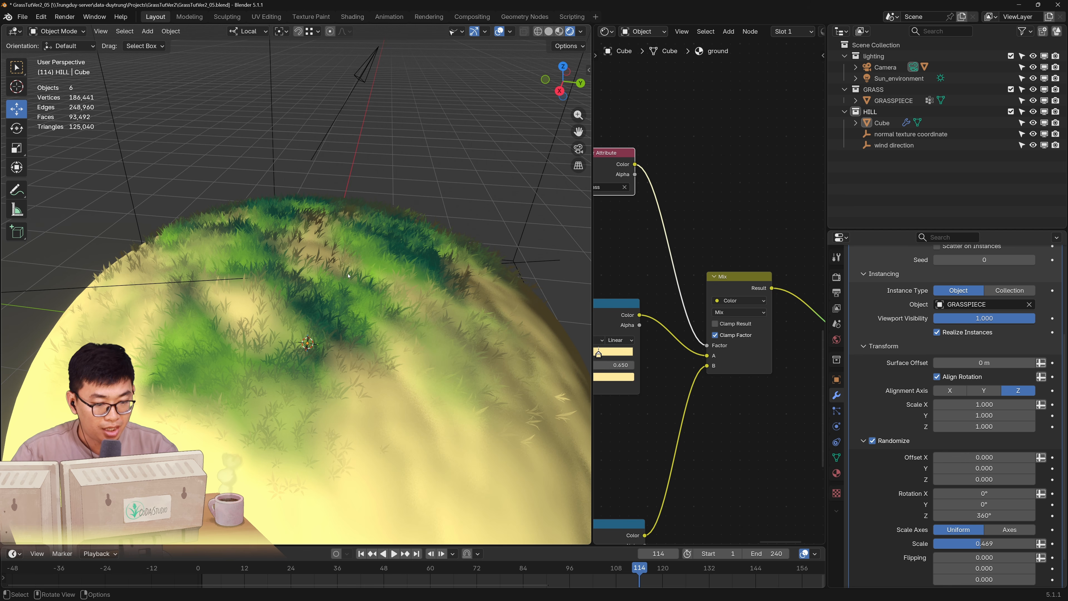
Turn off Realize Instances in the hill's scatter modifier and widen the shader editor
middle_drag(343, 281, 307, 267)
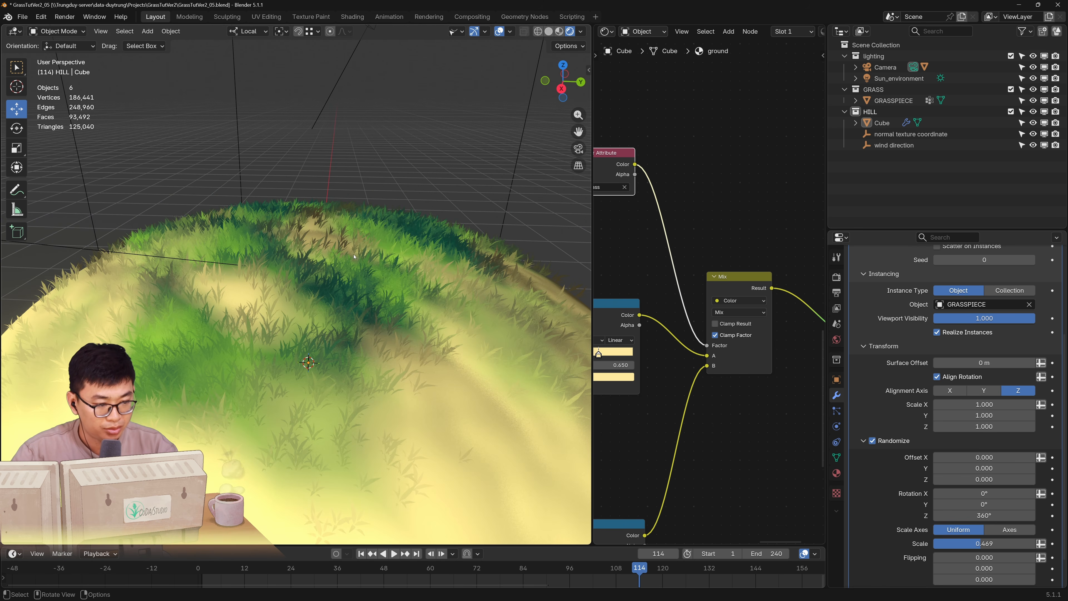
shift+middle_drag(374, 270, 377, 275)
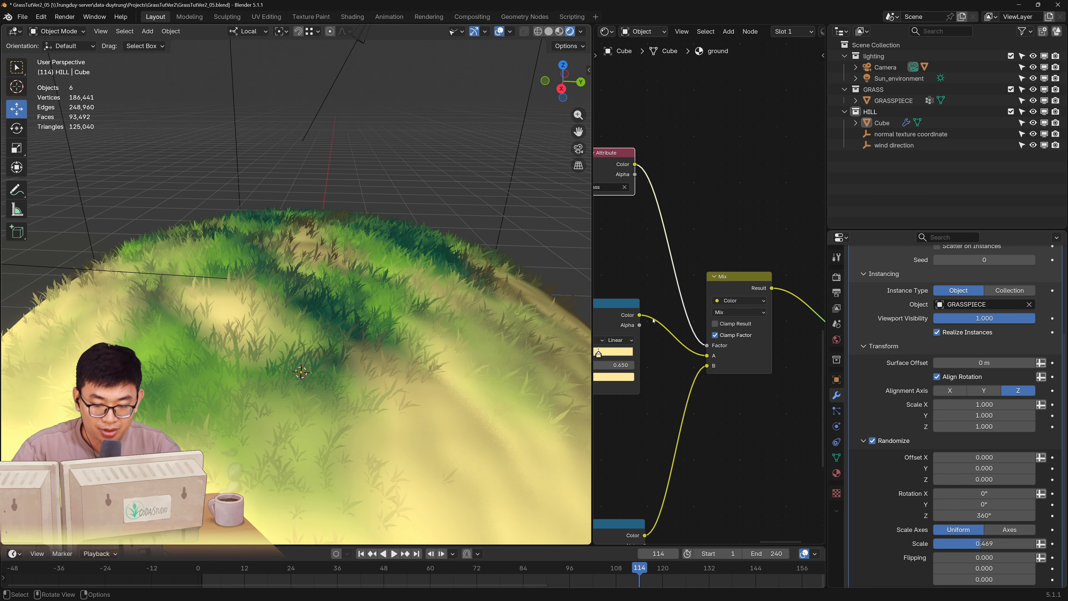
click(936, 332)
drag(593, 246, 375, 246)
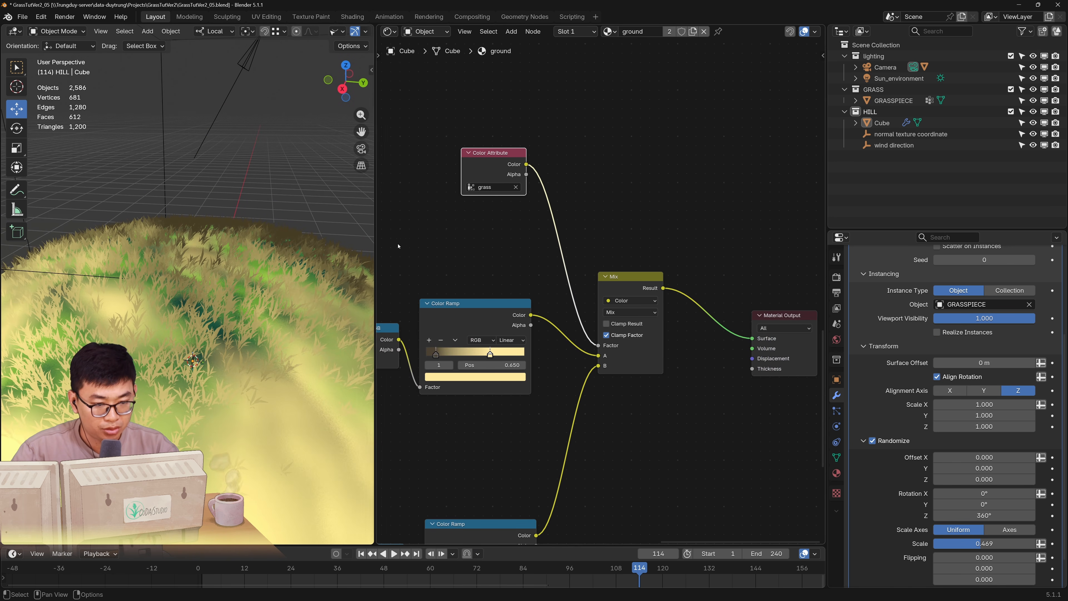
middle_drag(458, 246, 488, 290)
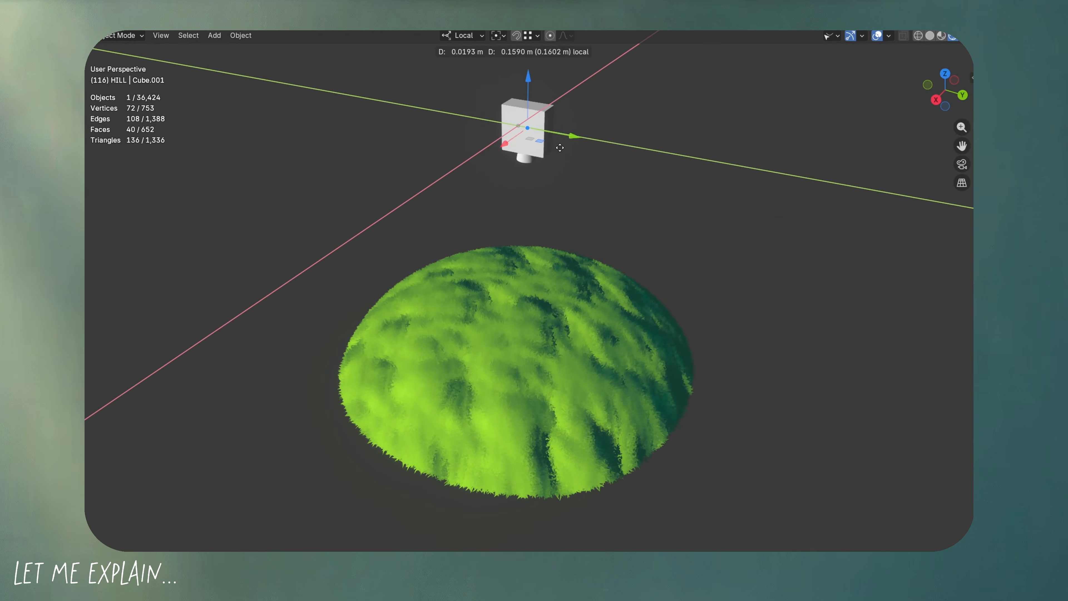
Move the white box-shaped object slightly above the grass hill
mouse_move(524, 131)
mouse_down()
mouse_move(574, 158)
mouse_move(665, 171)
mouse_move(705, 126)
mouse_move(641, 94)
mouse_move(561, 128)
mouse_move(374, 159)
mouse_move(329, 122)
mouse_move(353, 100)
mouse_move(410, 100)
mouse_move(551, 143)
mouse_up()
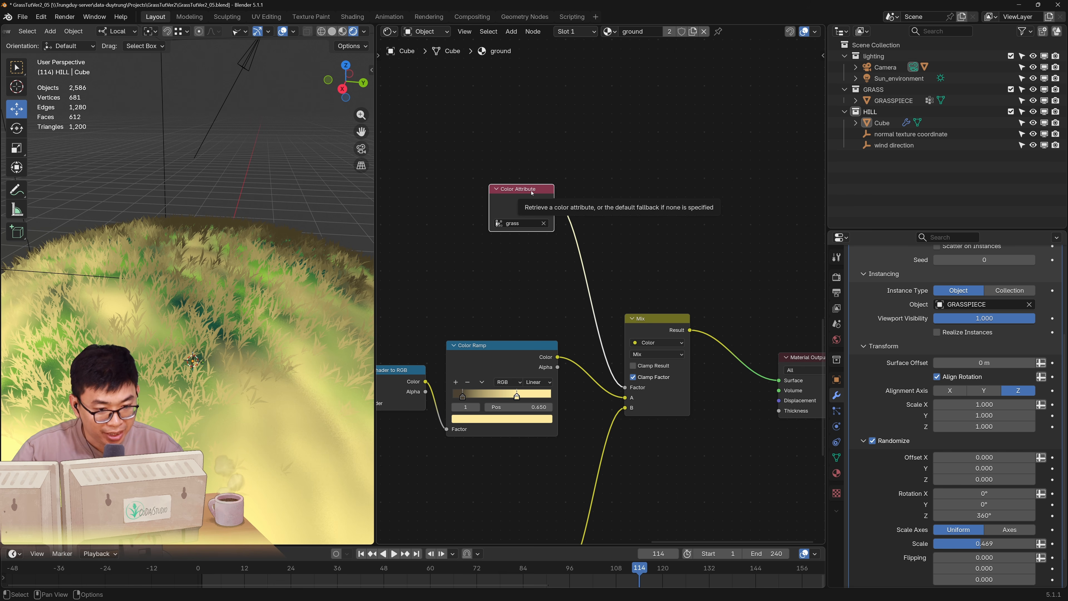
Add an Image Texture node below the Color Attribute node and create a new image named grassmask in it
drag(531, 192, 530, 100)
key(shift+a)
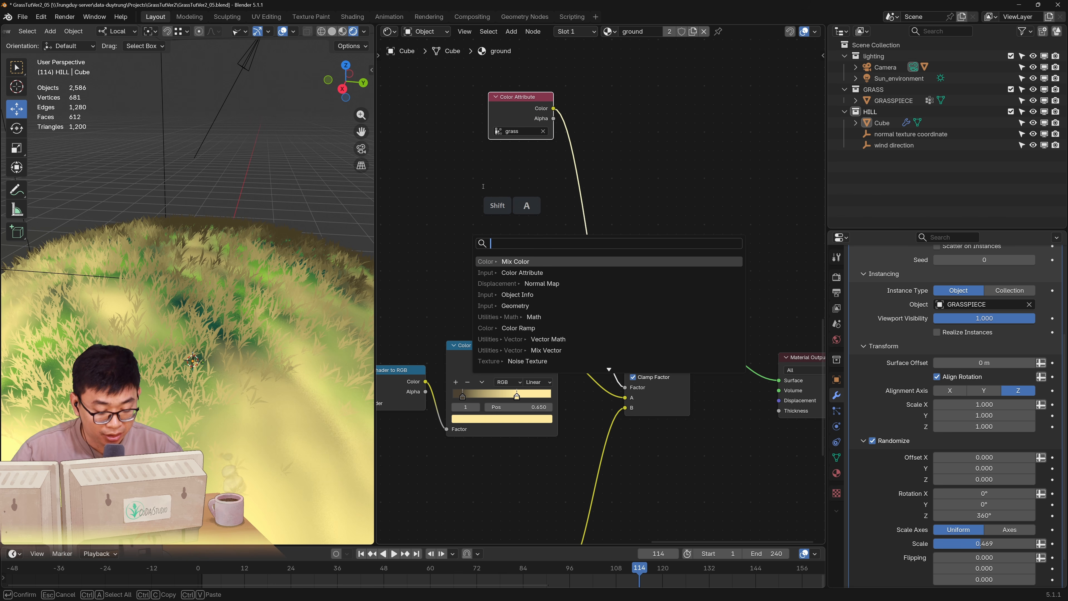
text(imag)
click(535, 261)
click(424, 196)
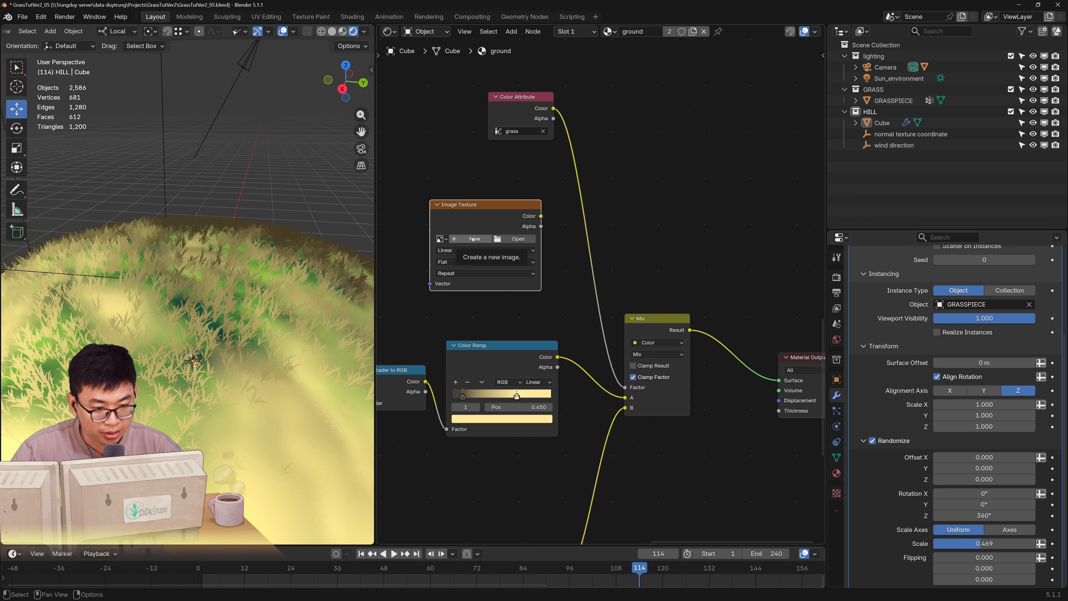
click(472, 239)
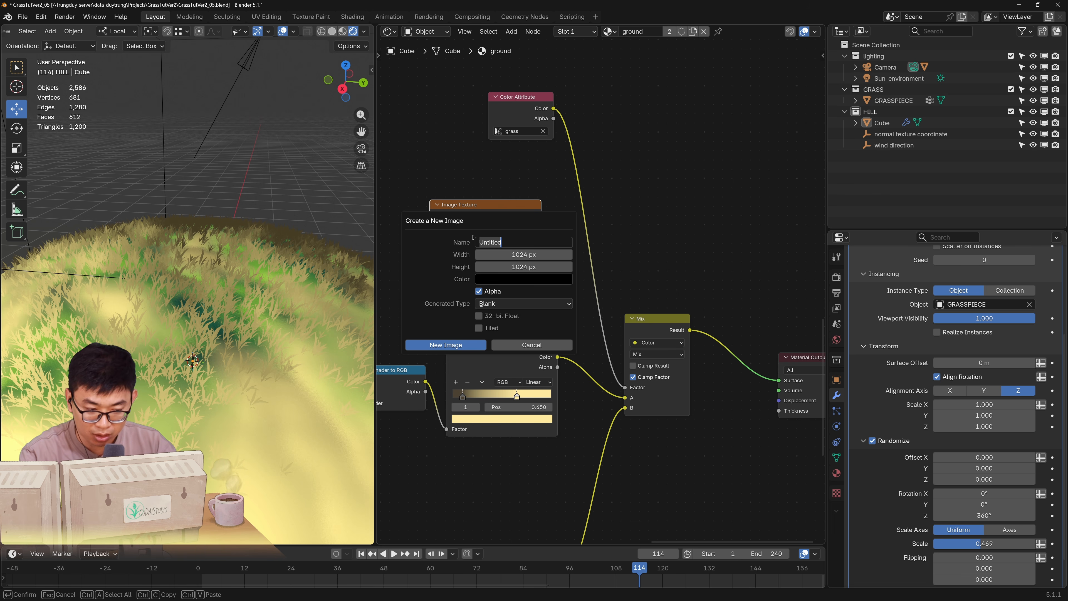
text(grassmask)
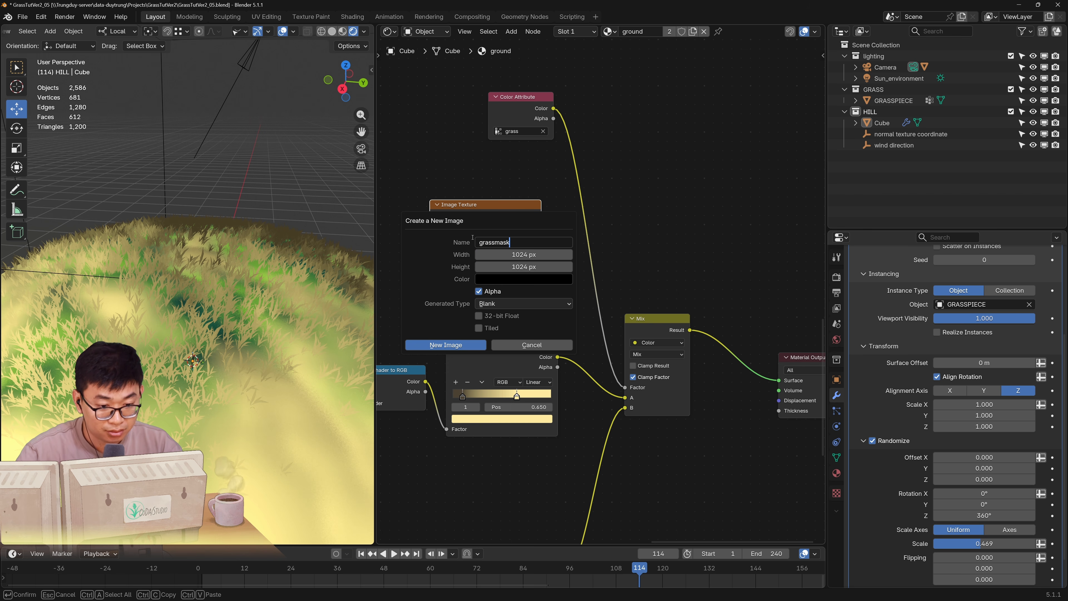
click(438, 346)
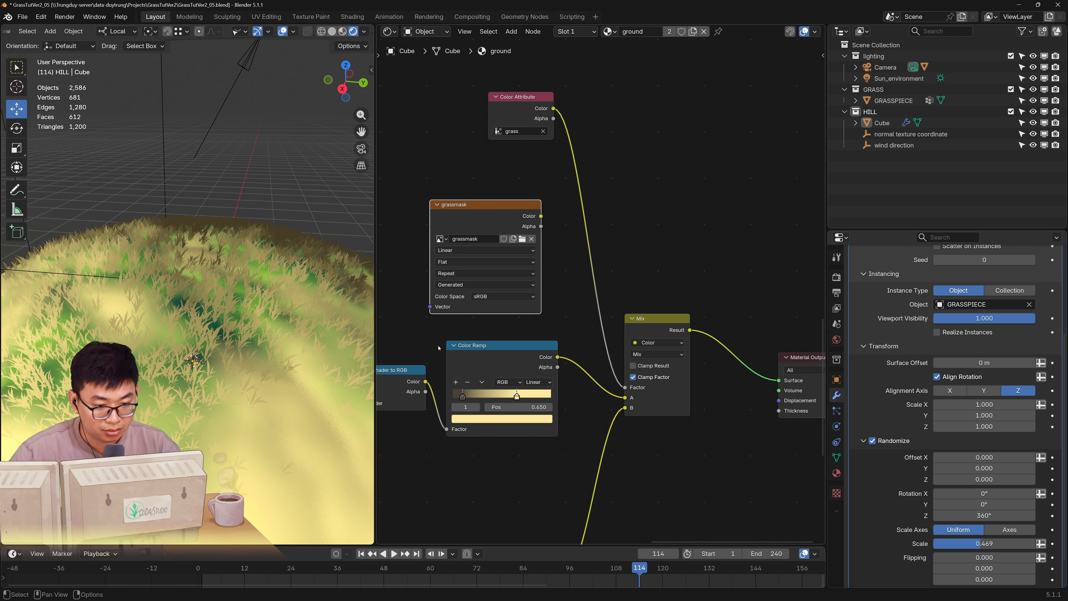
Enlarge the 3D viewport and show the hill from the exact top viewpoint
drag(375, 265, 669, 265)
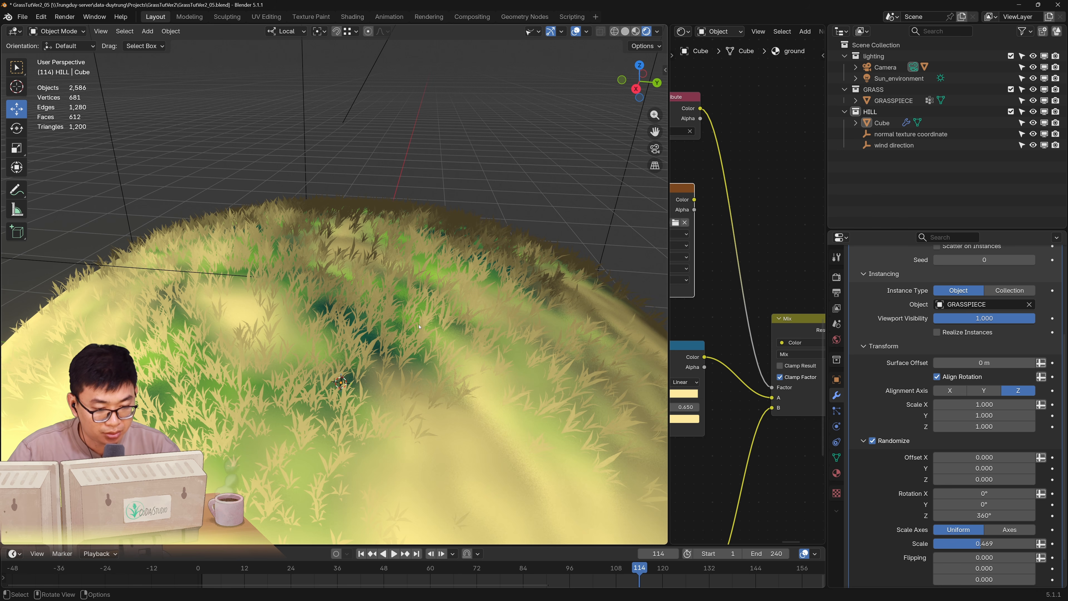
click(100, 30)
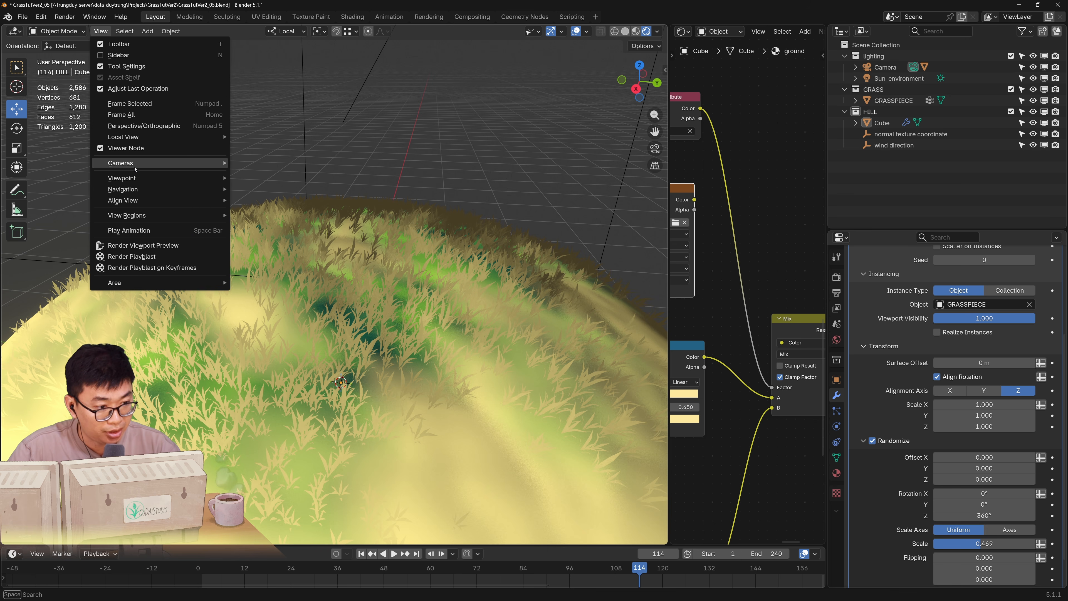
mouse_move(126, 178)
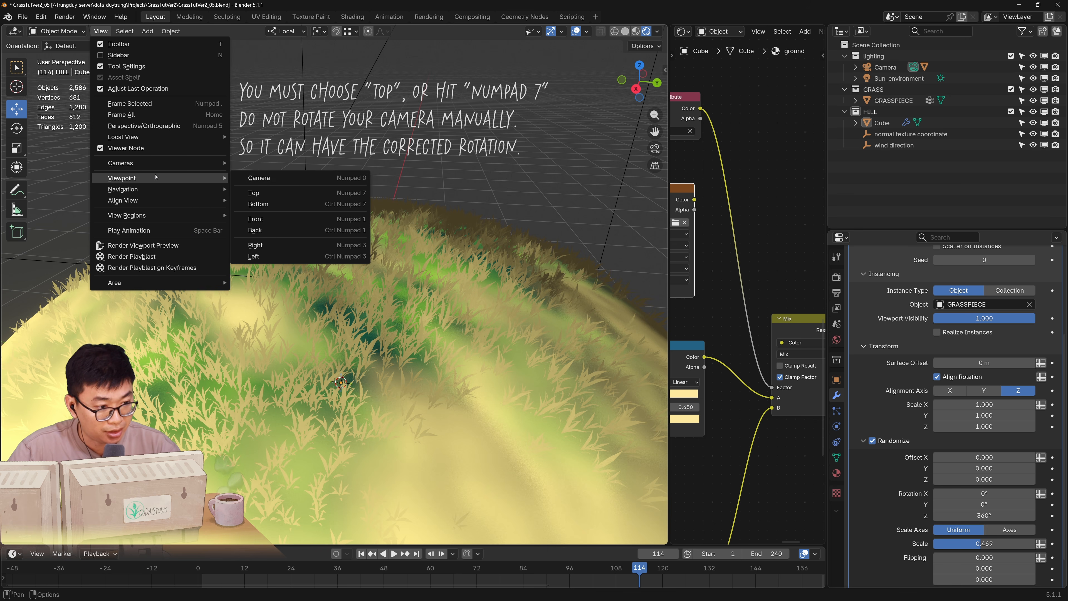
click(286, 193)
scroll(410, 286, down, 1)
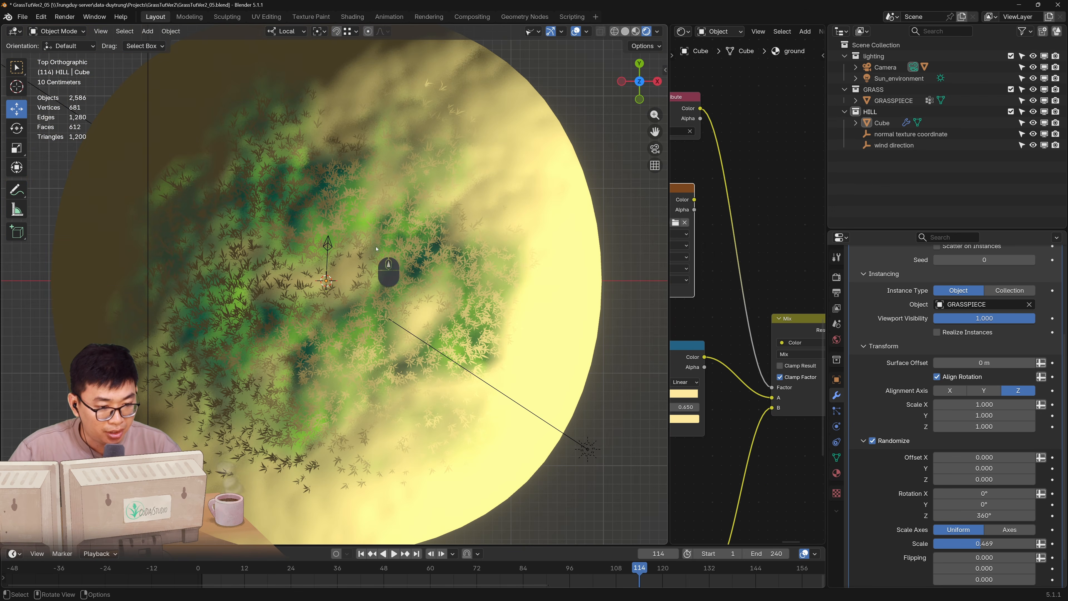
Unwrap the whole hill mesh with Project from View (Bounds) and open the UV Editing workspace
click(550, 222)
key(Tab)
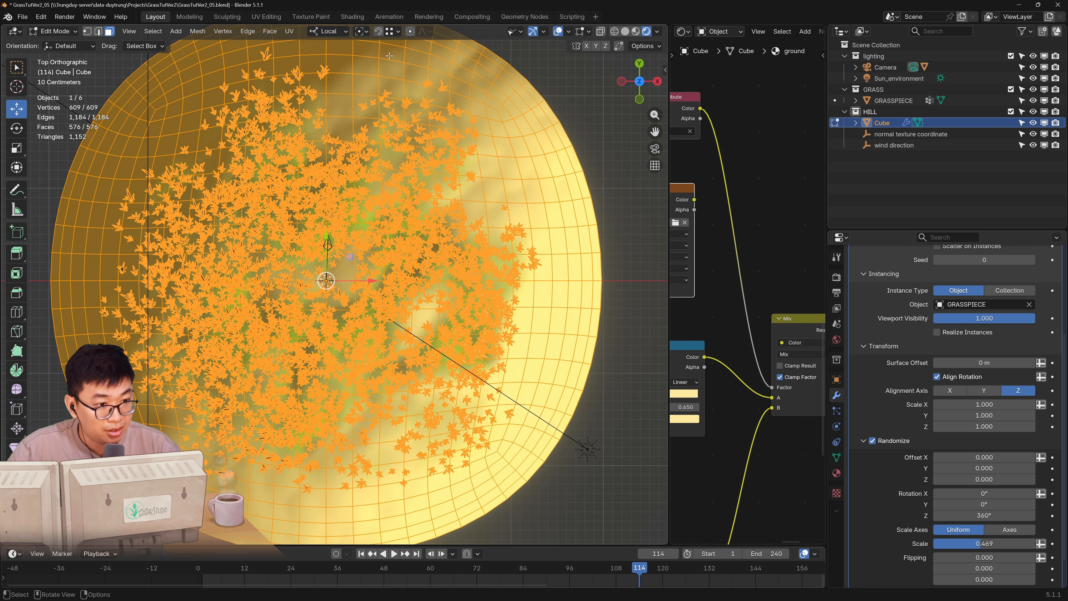
click(289, 31)
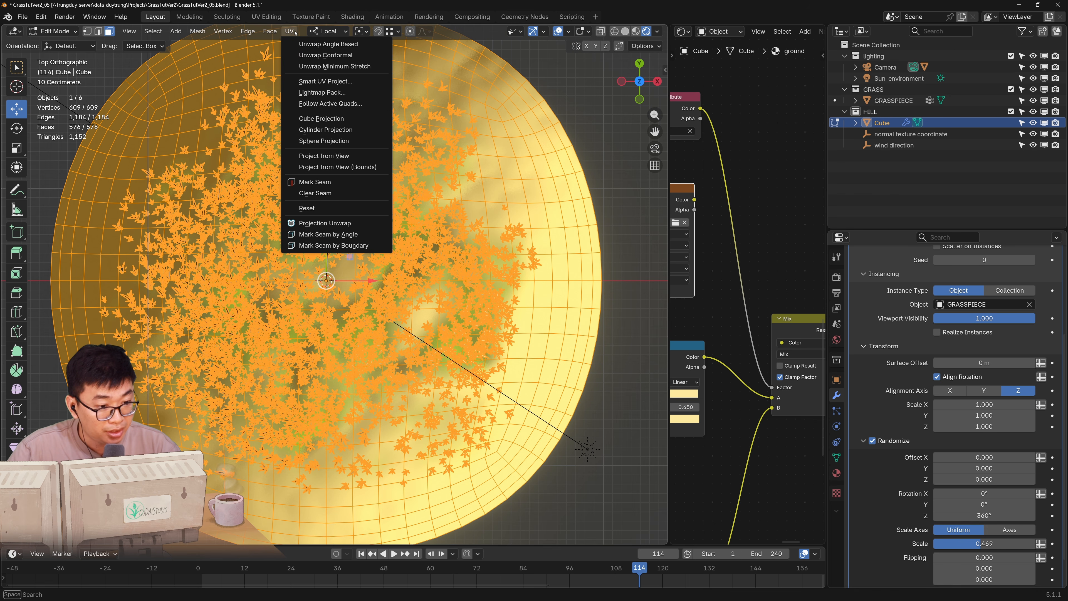
click(349, 168)
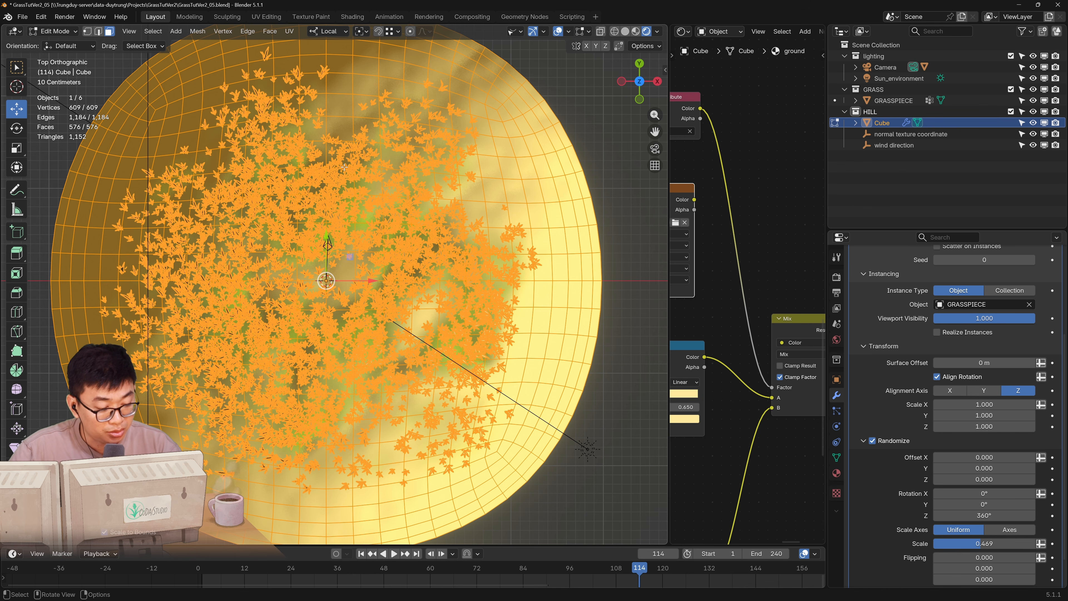
click(266, 16)
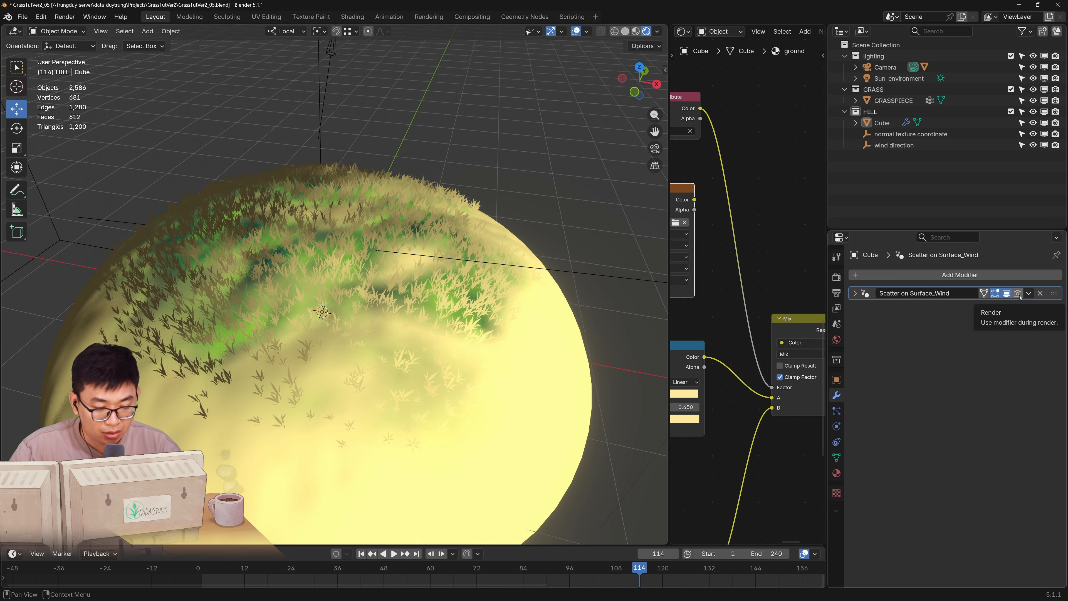
Switch the viewport to Material Preview shading and set the render engine to Cycles
drag(669, 290, 554, 289)
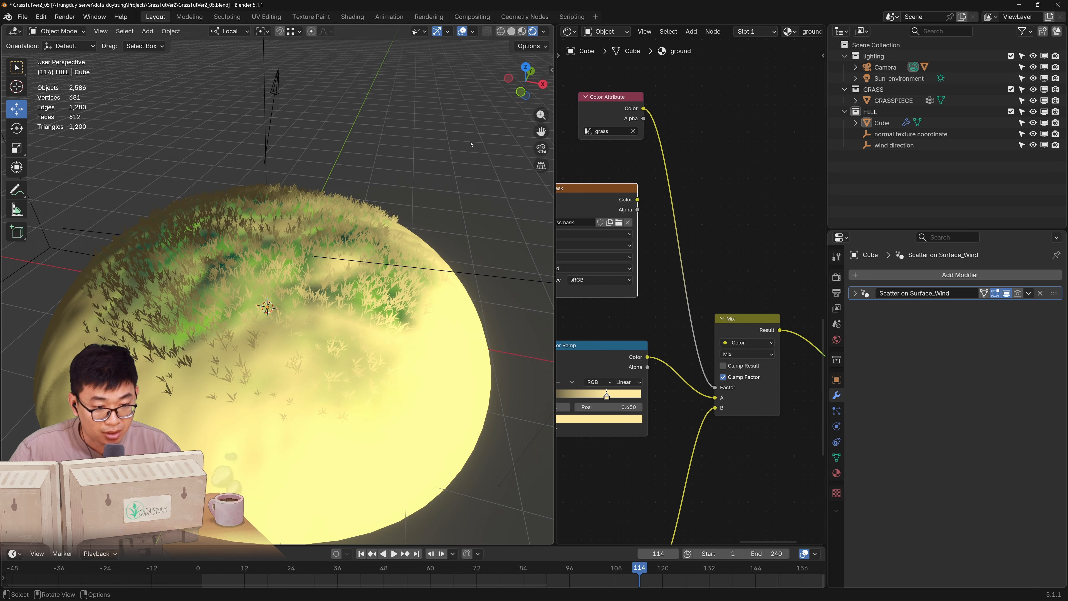
click(521, 32)
click(836, 276)
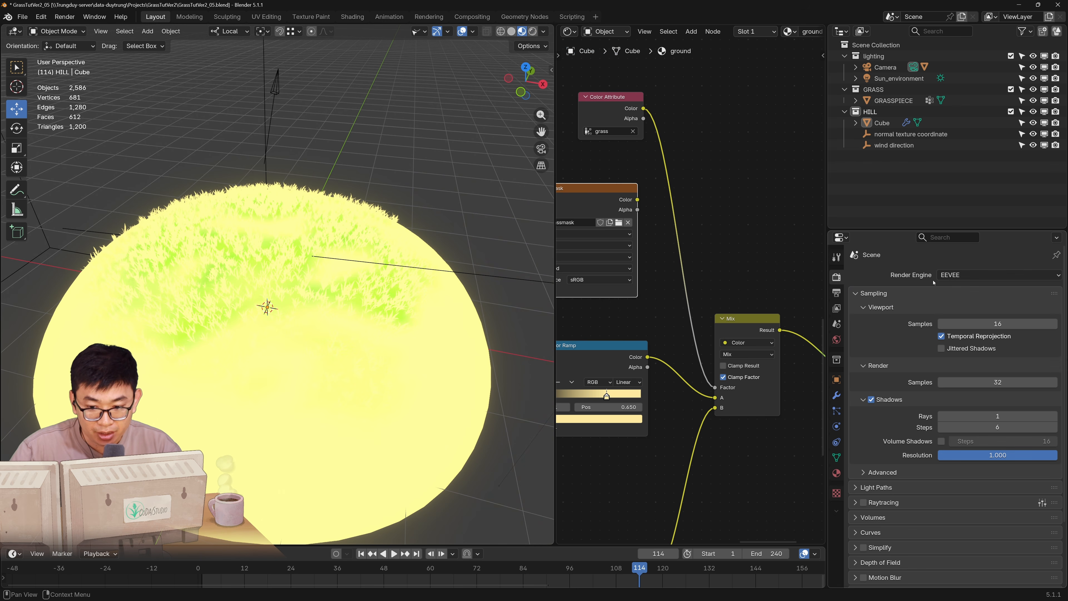
click(967, 275)
click(960, 313)
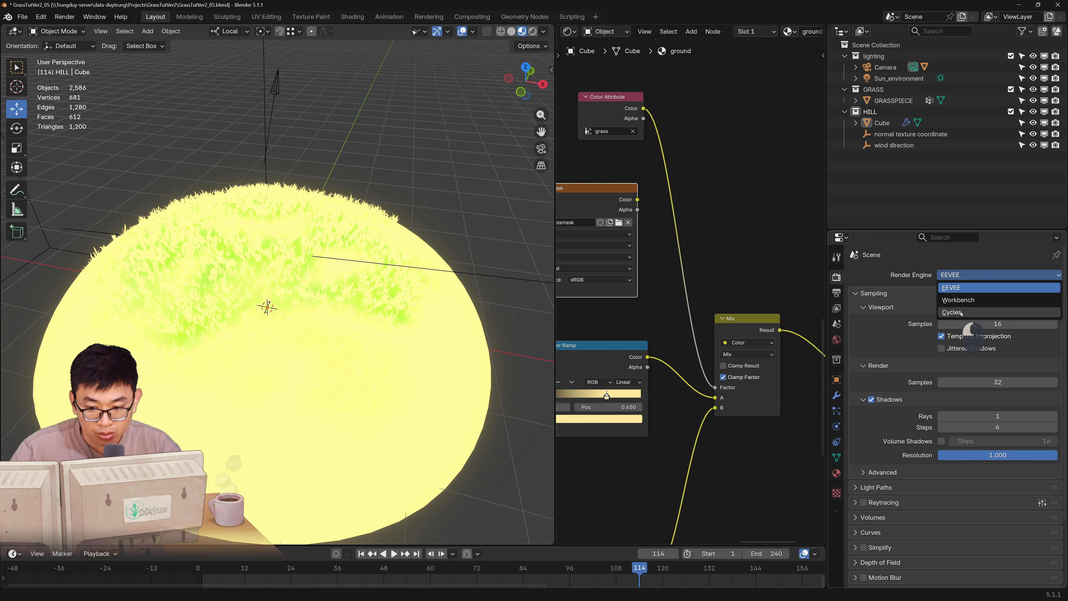
Connect the grass Color Attribute's color directly to the Material Output surface
scroll(733, 253, down, 1)
drag(555, 273, 528, 274)
middle_drag(721, 277, 632, 276)
scroll(633, 275, down, 1)
scroll(623, 244, down, 1)
middle_drag(620, 237, 649, 255)
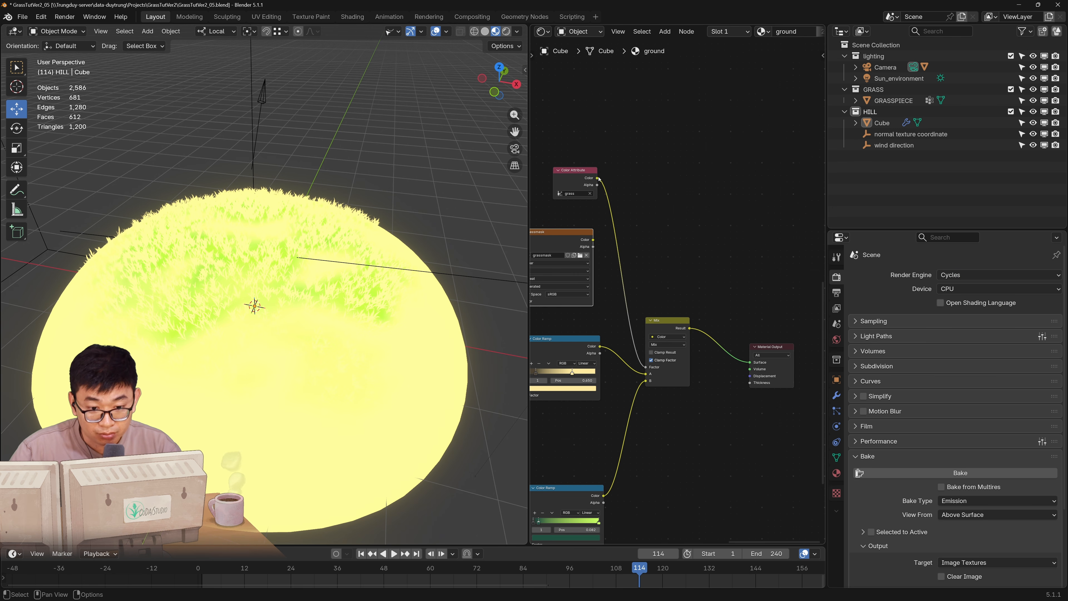
drag(597, 178, 777, 294)
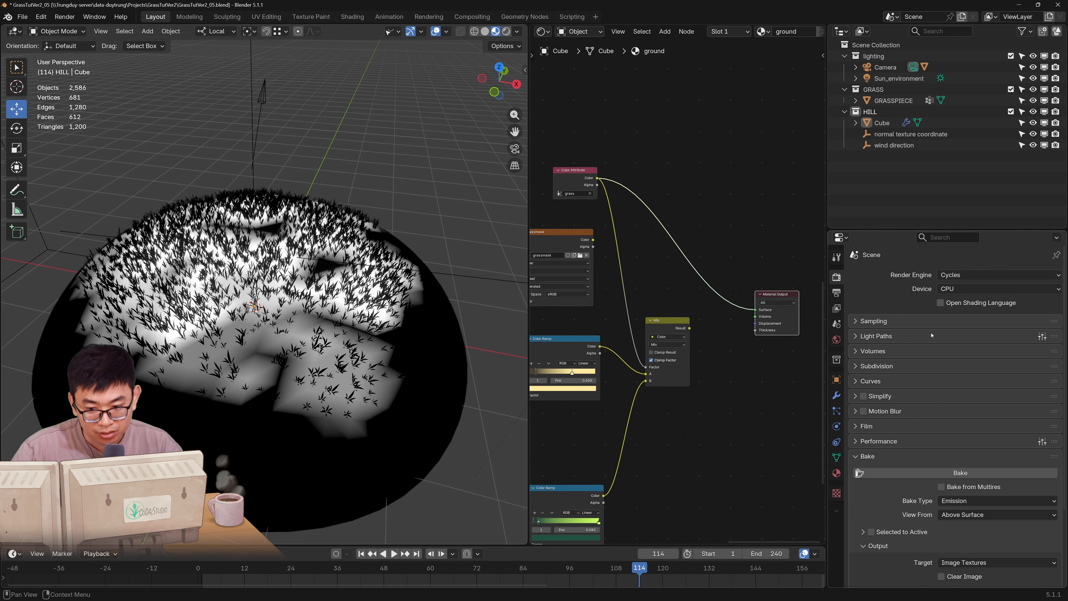
Select the hill and the grassmask image node, and bake the Emission type to the image texture
scroll(959, 429, down, 4)
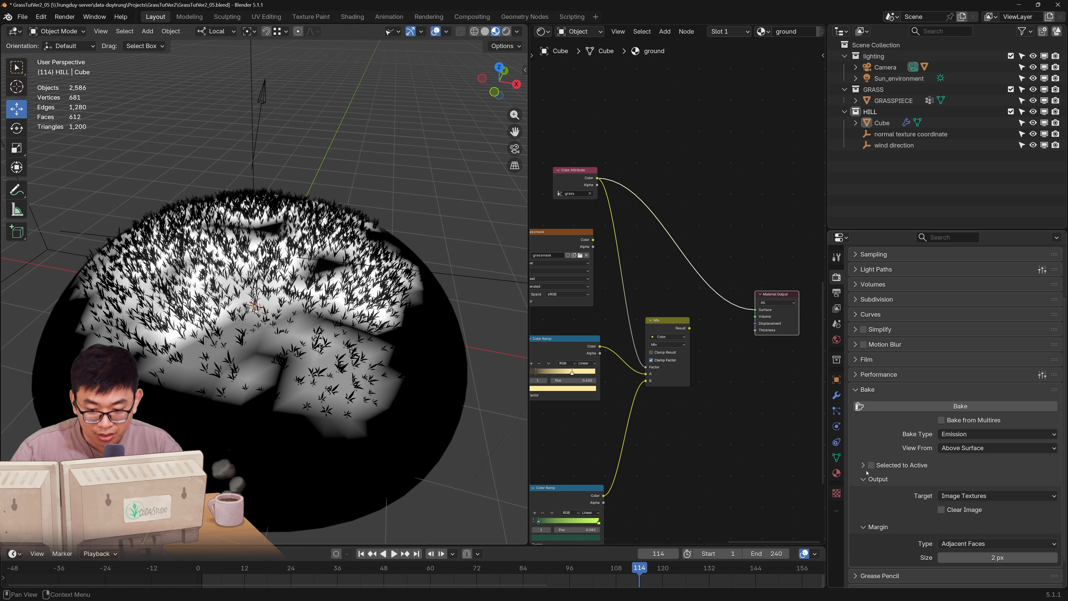
middle_drag(629, 424, 670, 436)
click(393, 323)
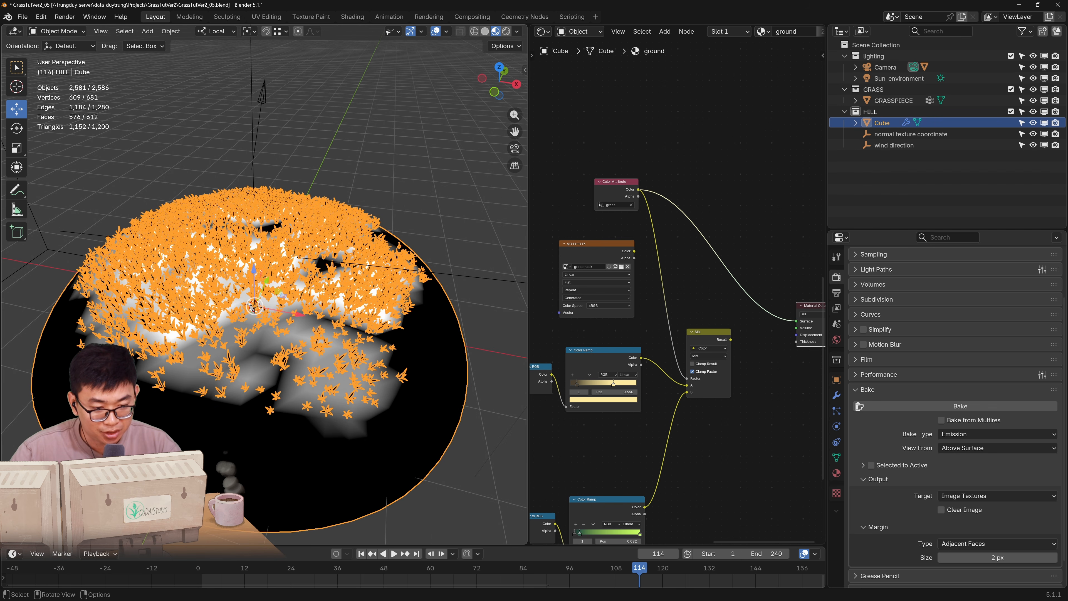
drag(595, 252, 601, 249)
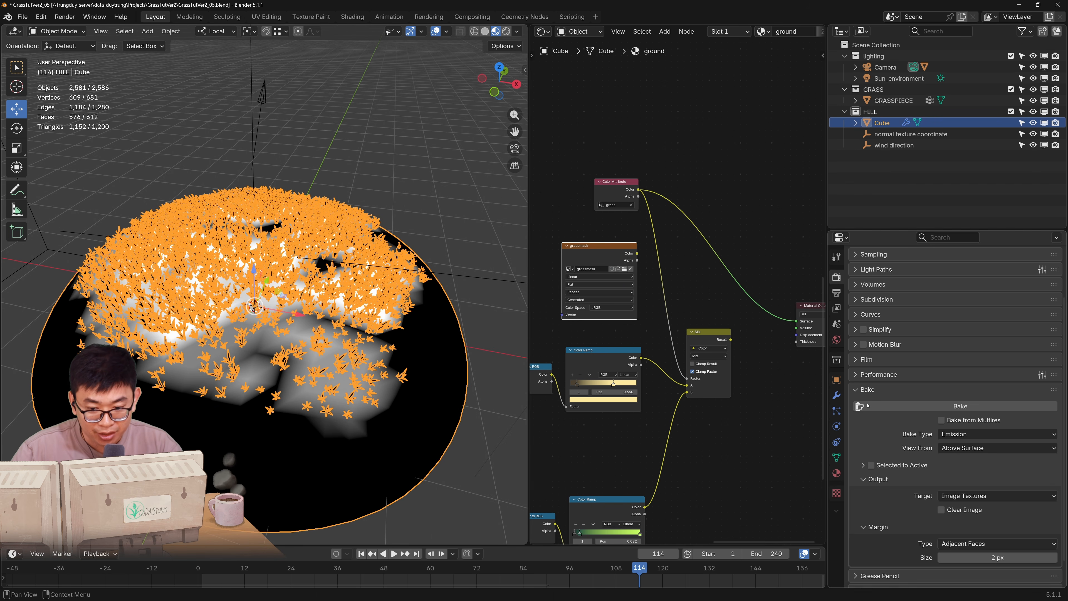
scroll(967, 412, up, 4)
click(971, 473)
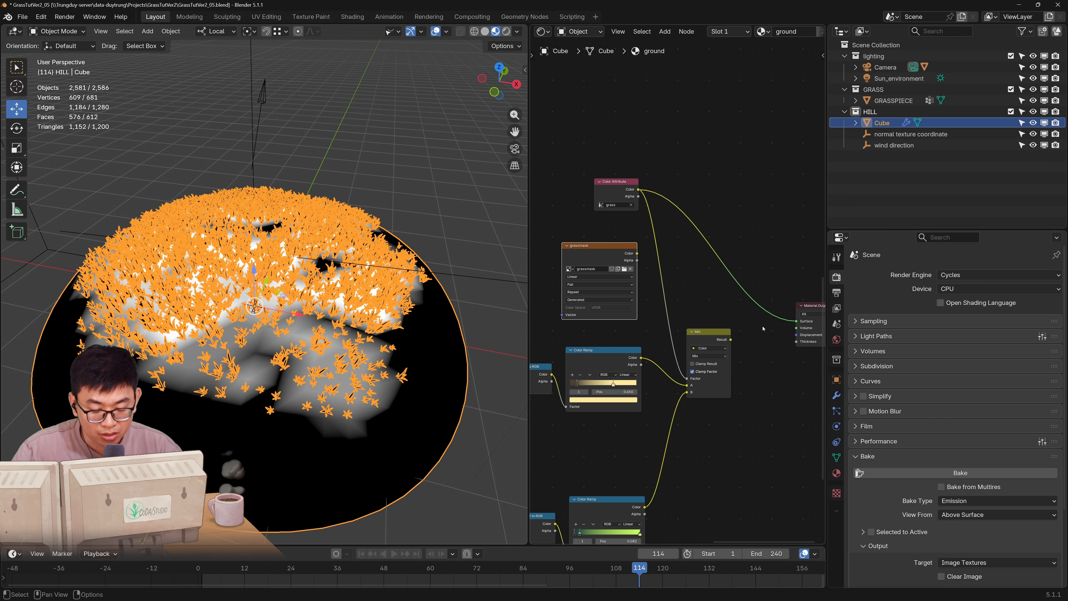
Restore the EEVEE engine with Rendered viewport shading, and reconnect the Mix result to the Material Output surface
click(999, 274)
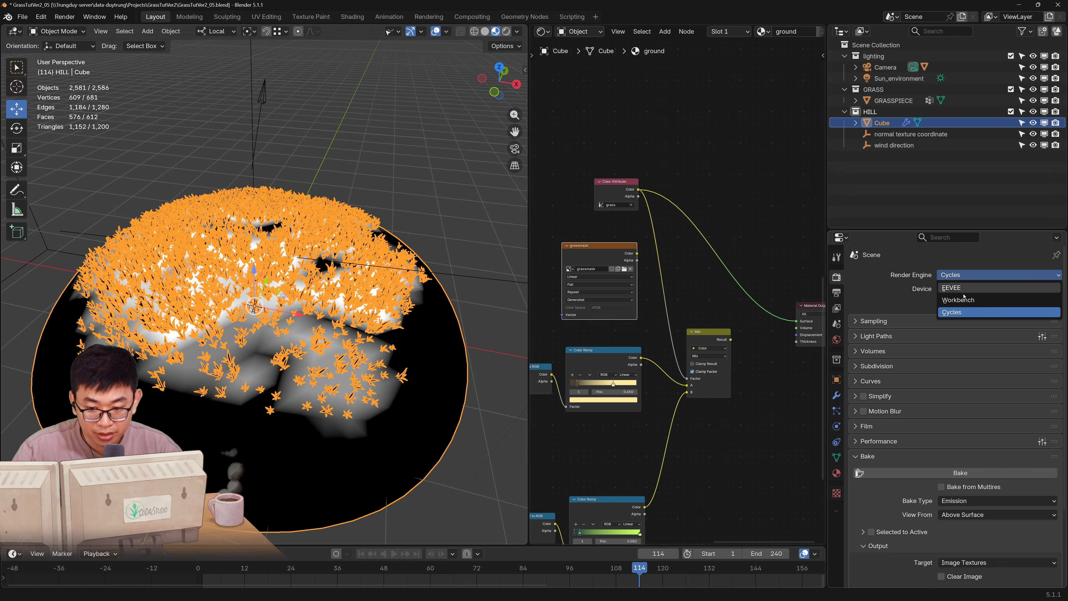
click(963, 292)
ctrl+shift+click(711, 335)
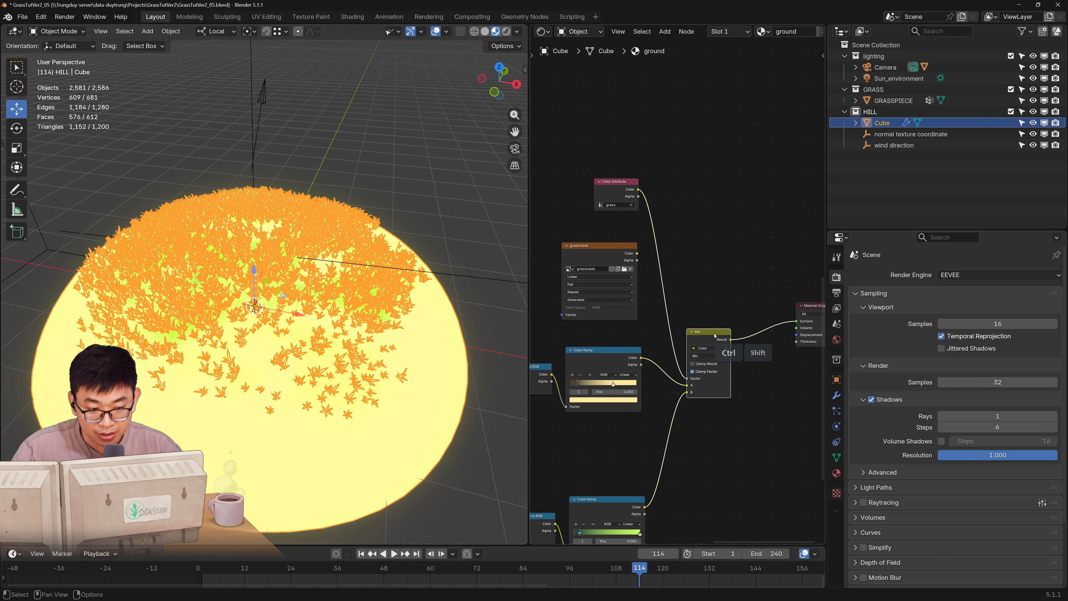
click(506, 32)
key(alt+a)
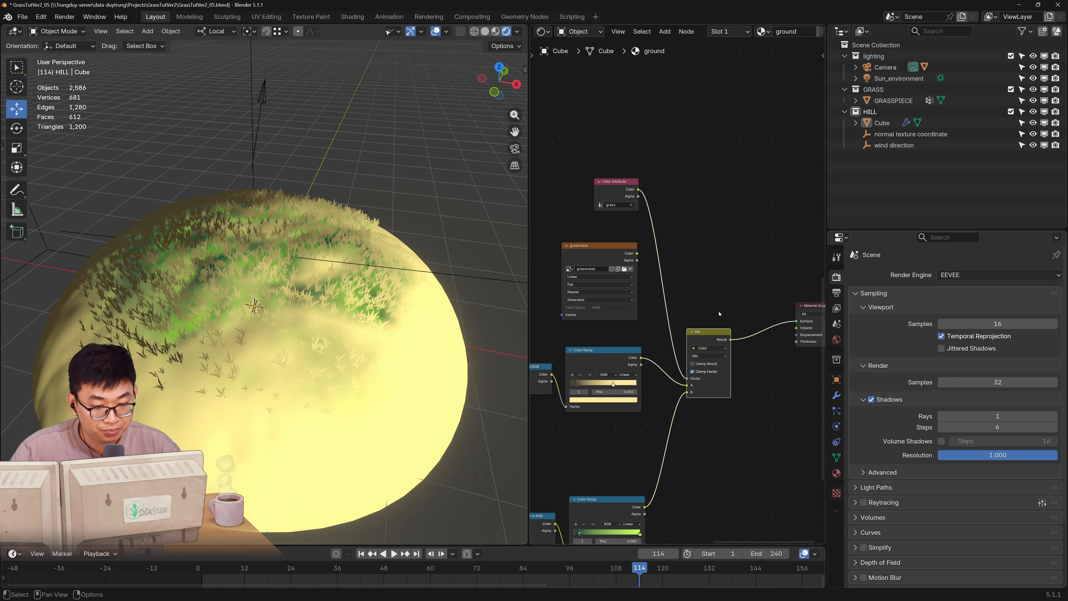
Use the grassmask image's color as the Mix node's factor in place of the Color Attribute
drag(637, 253, 686, 378)
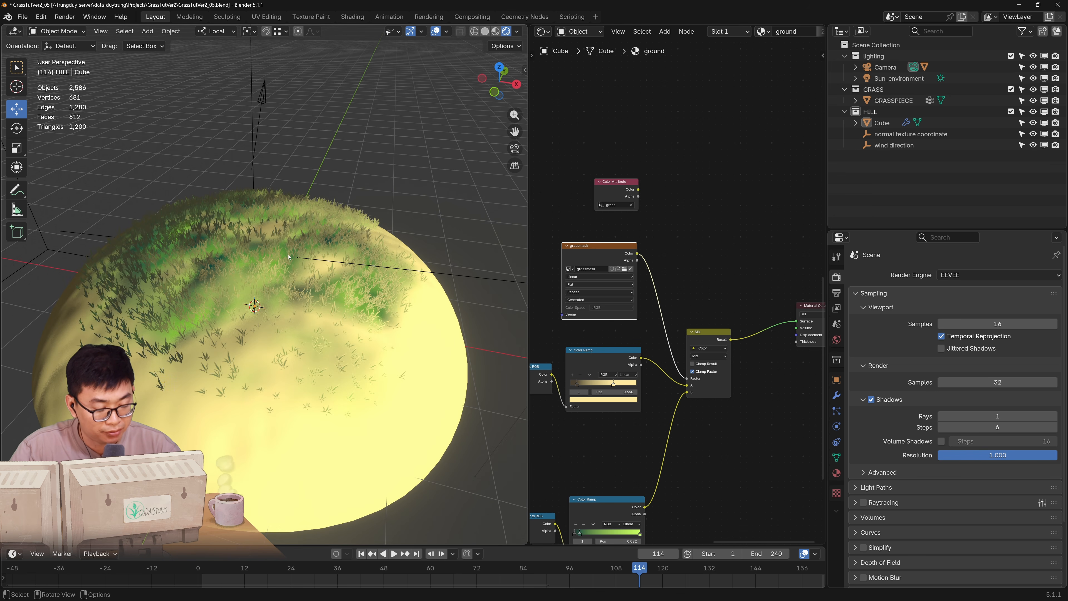
scroll(282, 276, up, 1)
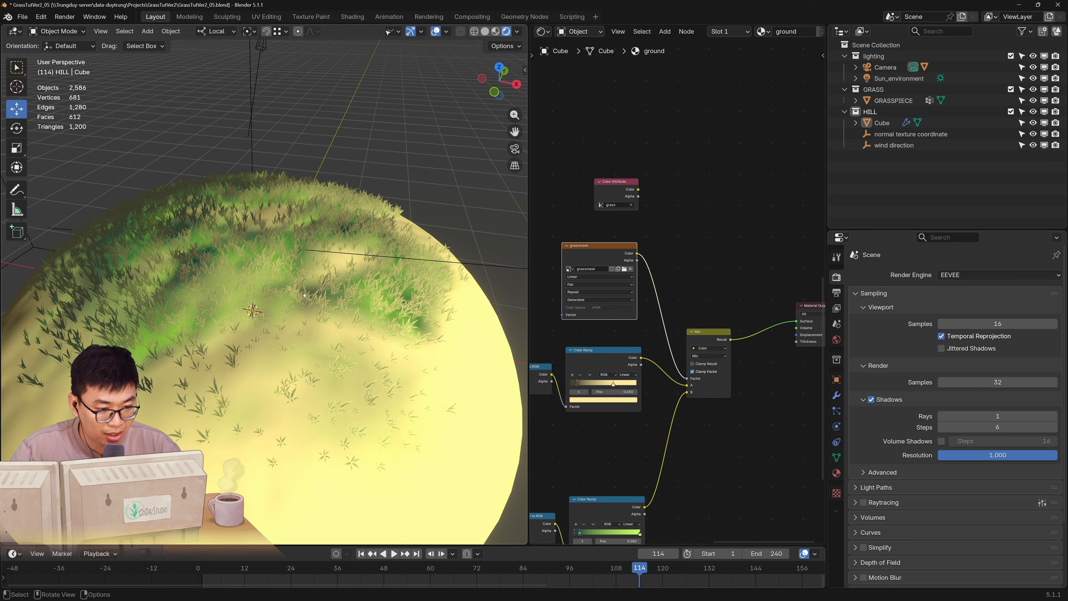
middle_drag(592, 256, 718, 246)
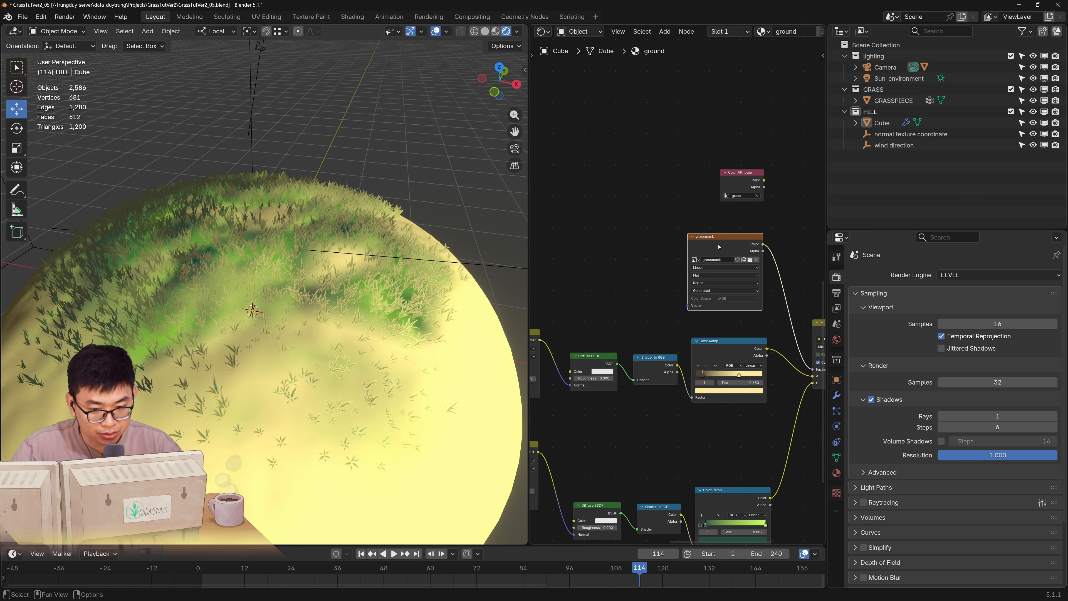
Add Texture Coordinate and Mapping nodes ahead of the grassmask image and map it with the Object coordinates
key(ctrl+t)
scroll(675, 292, up, 2)
drag(601, 273, 615, 266)
drag(575, 198, 639, 243)
drag(644, 237, 647, 203)
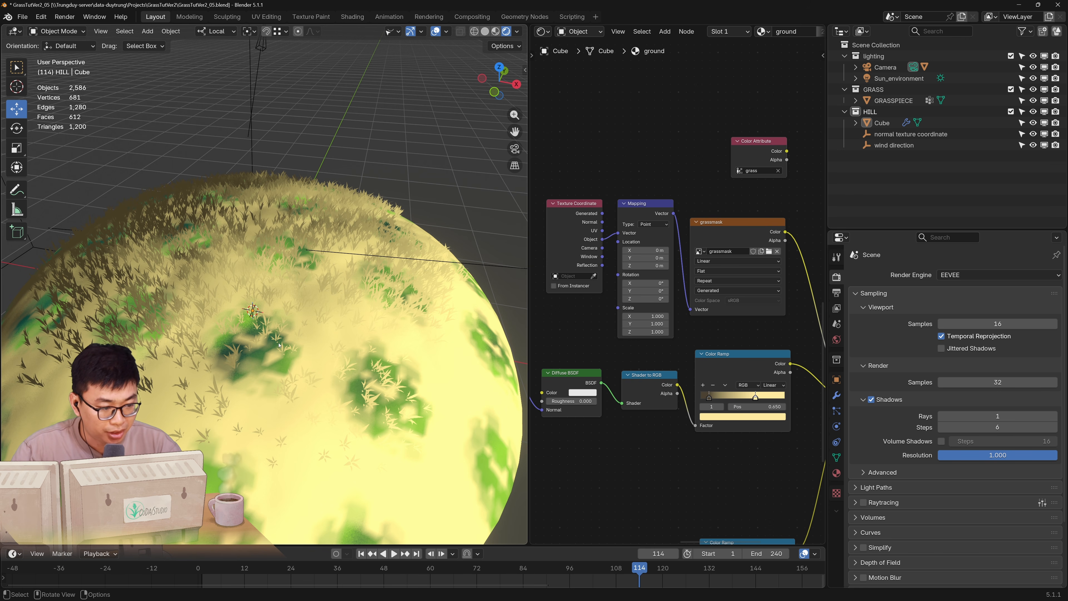
Add a Lattice Deform Selected lattice around the hill and display its transform values
scroll(278, 345, down, 3)
click(345, 330)
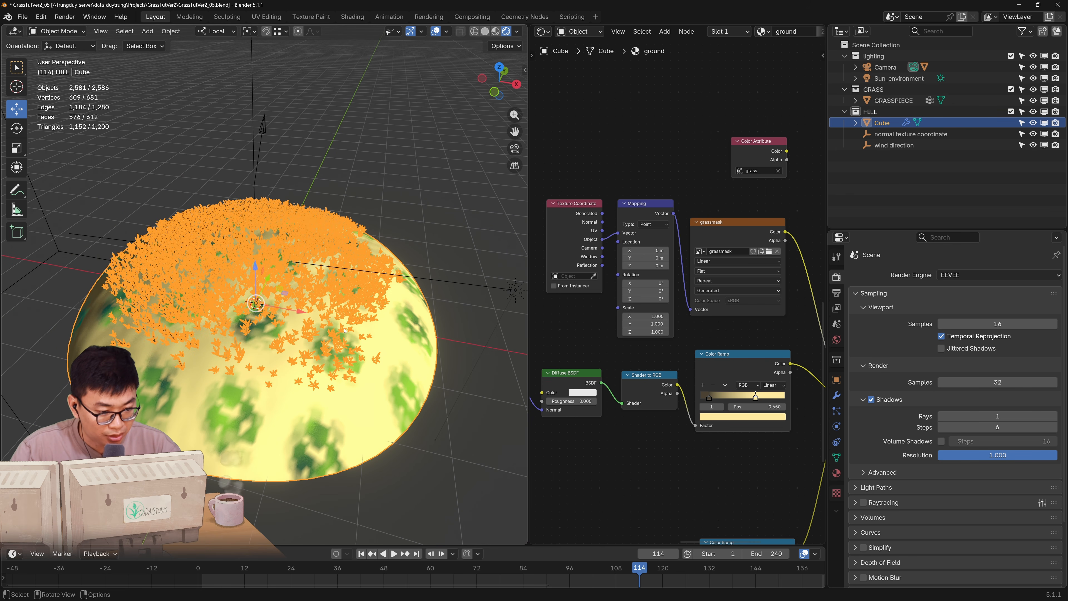
key(shift+a)
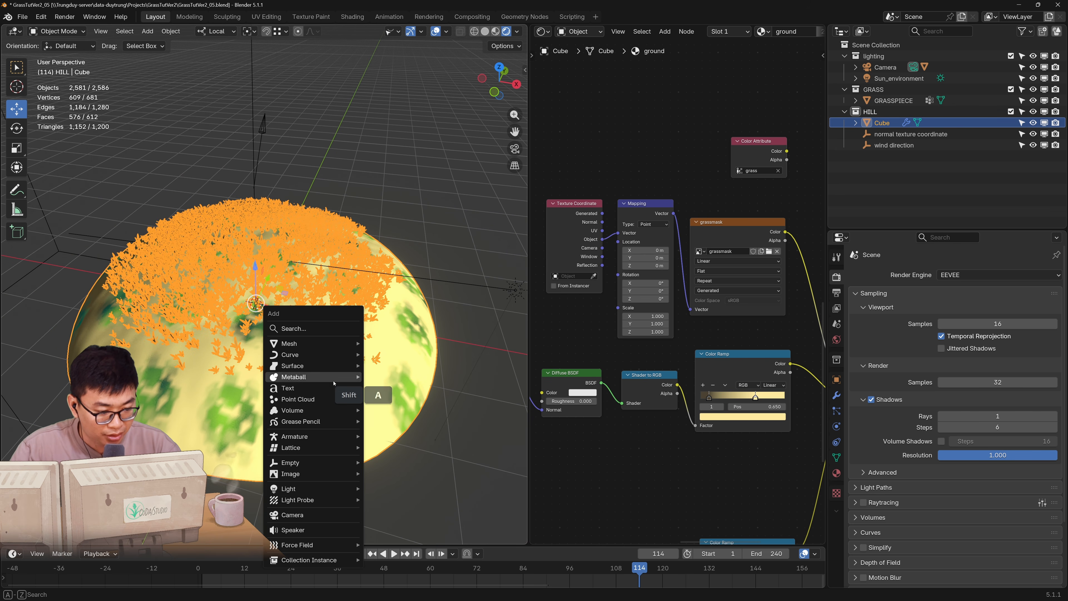
mouse_move(355, 447)
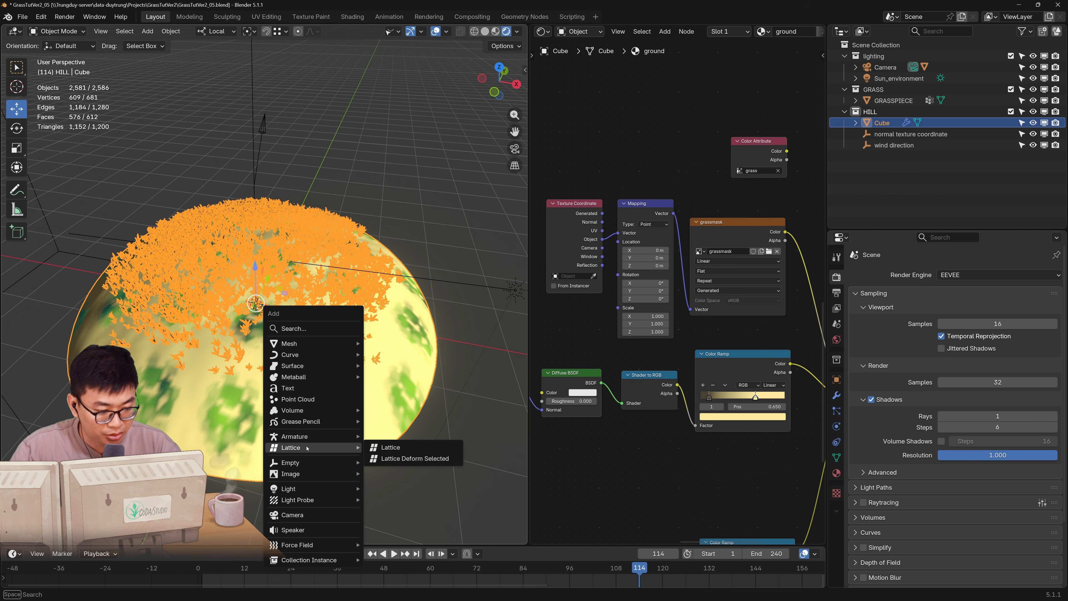
click(420, 459)
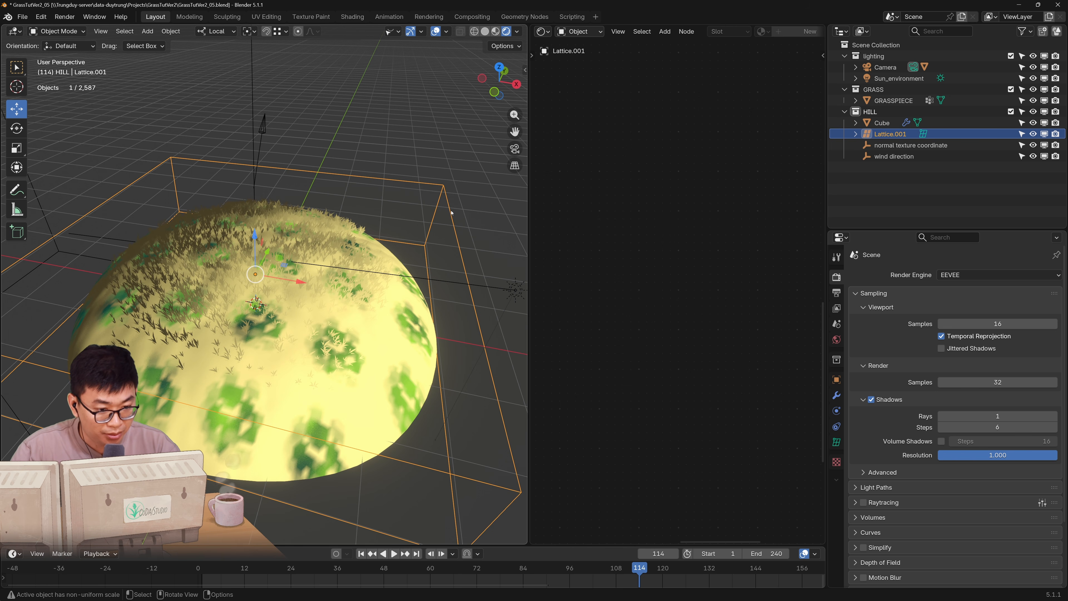
key(n)
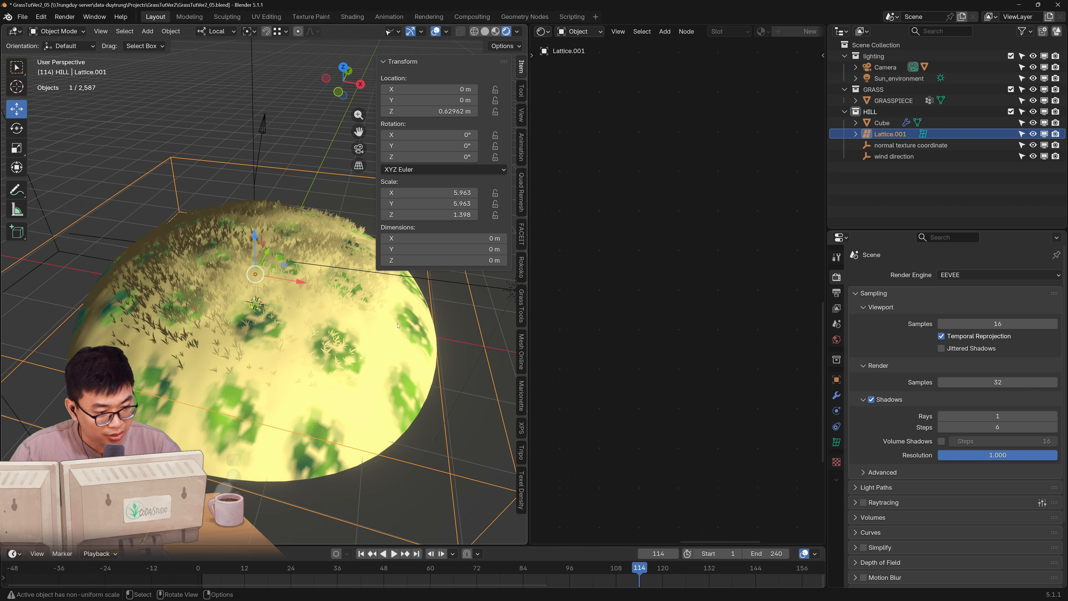
Reselect the hill and set Lattice.001 as the Texture Coordinate node's reference object
click(358, 315)
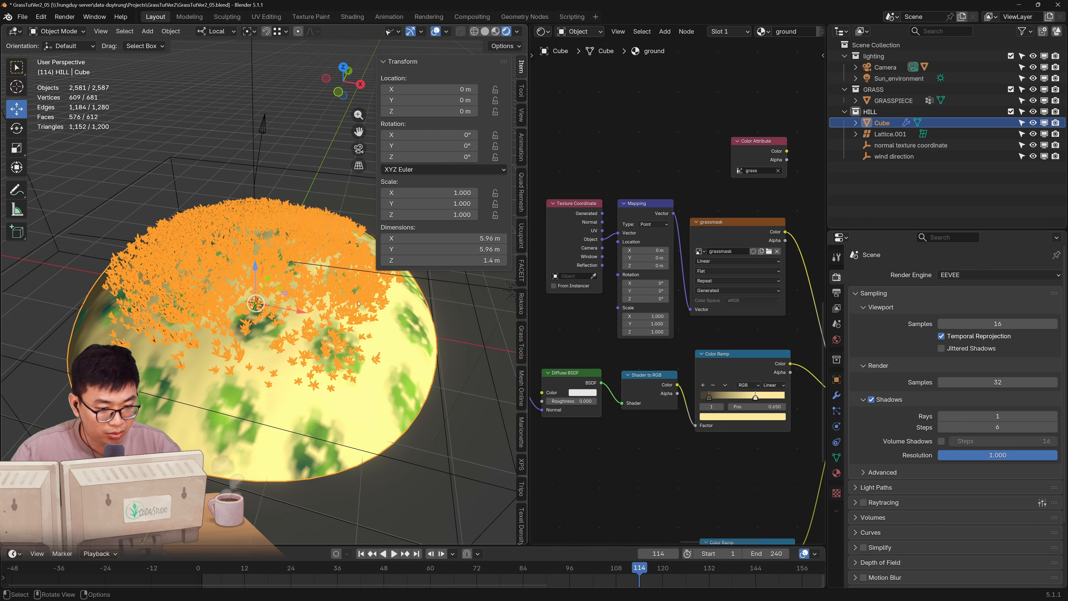
click(594, 276)
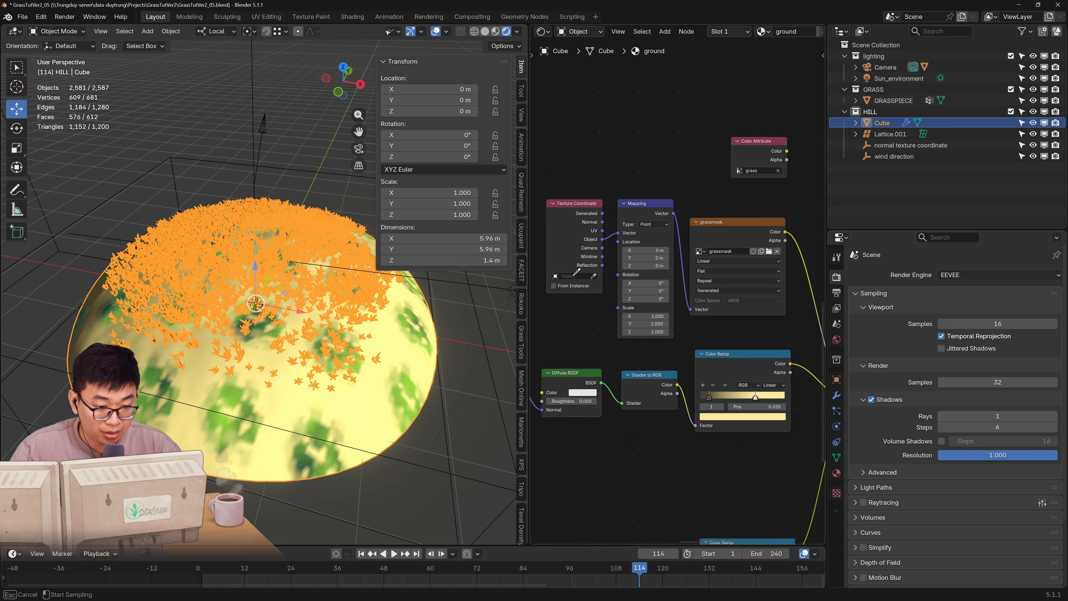
click(496, 363)
Set the Mapping node's X and Y location to 0.5 m each
click(649, 250)
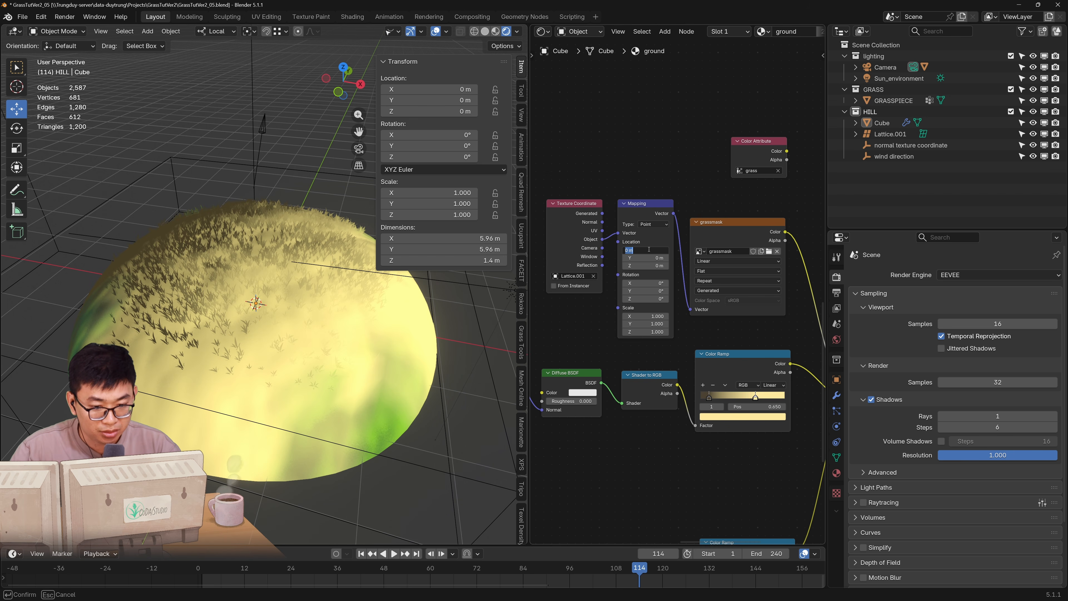
text(.5)
key(Tab)
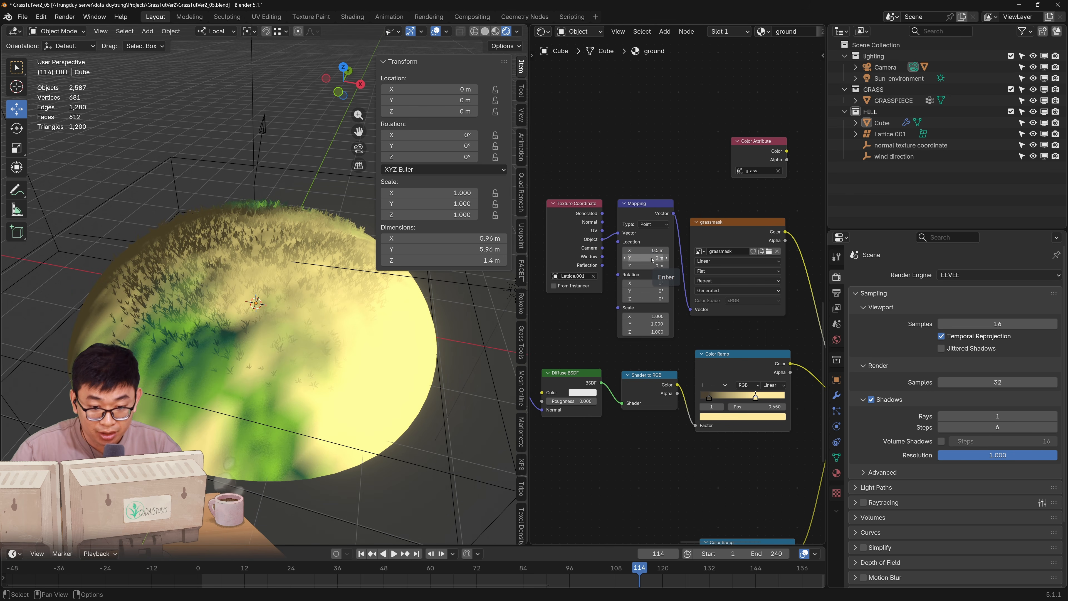
text(.5)
key(Return)
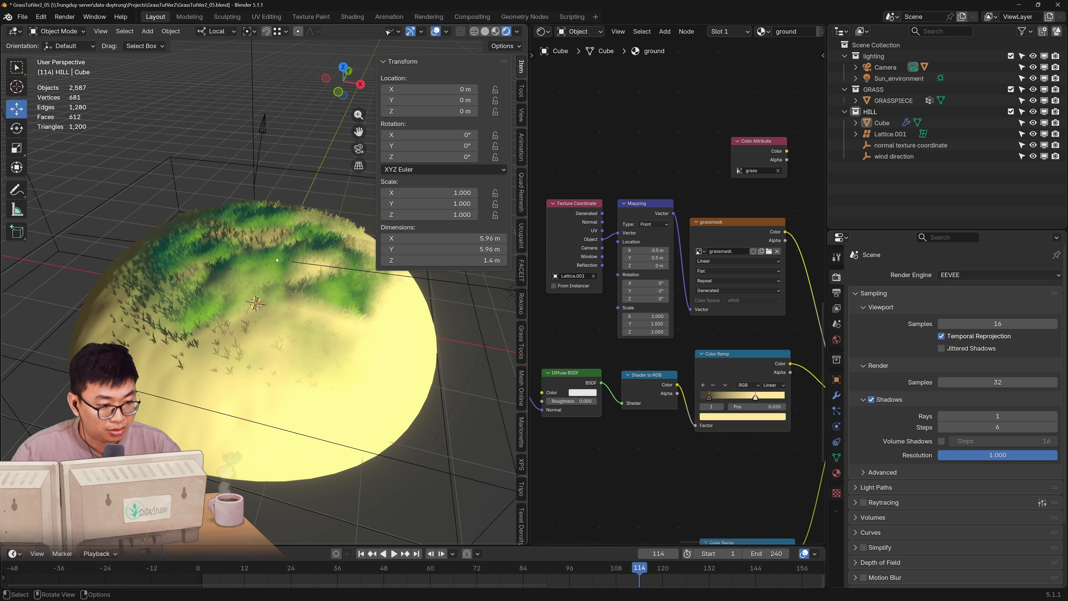
scroll(276, 260, up, 5)
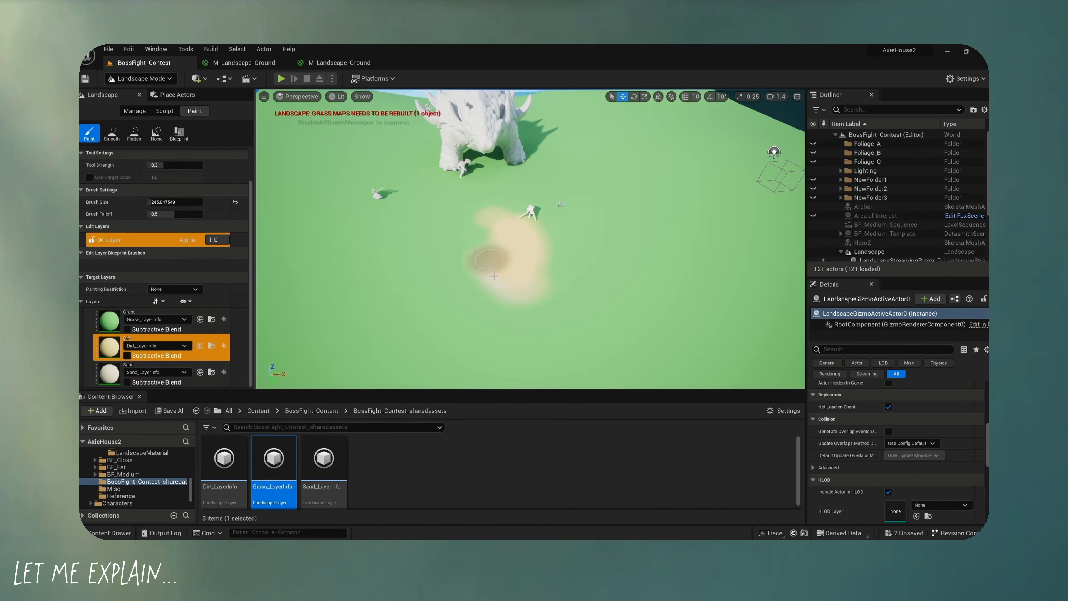
In Unreal Editor, paint Sand layer strokes on the landscape near the small character, and select the Dirt layer
click(156, 365)
drag(540, 332, 524, 279)
right_drag(524, 279, 524, 320)
drag(589, 324, 525, 257)
click(155, 339)
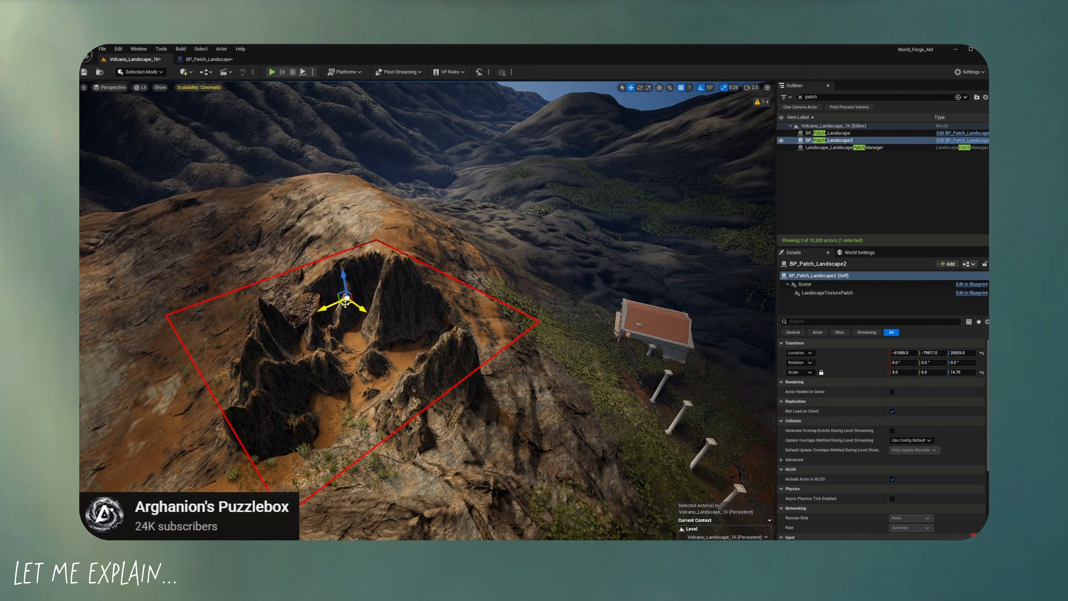
Place a copy of the selected landscape patch beside the original toward the building, and rotate it
drag(345, 305, 643, 310)
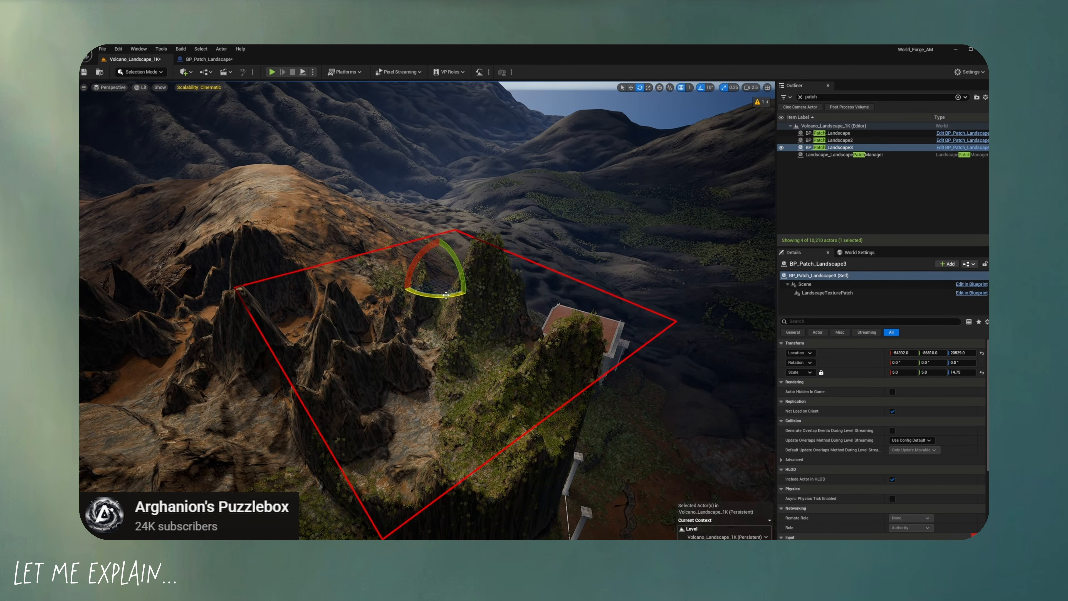
drag(445, 295, 416, 279)
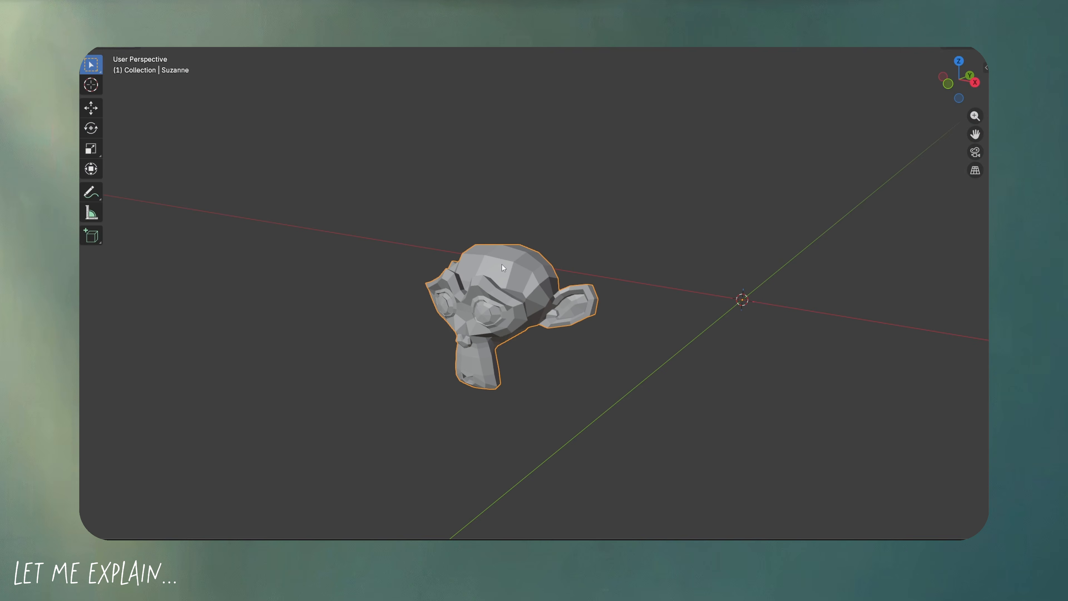
In Blender, add a Lattice Deform Selected lattice to the monkey head and show its transform values
key(shift+a)
mouse_move(504, 373)
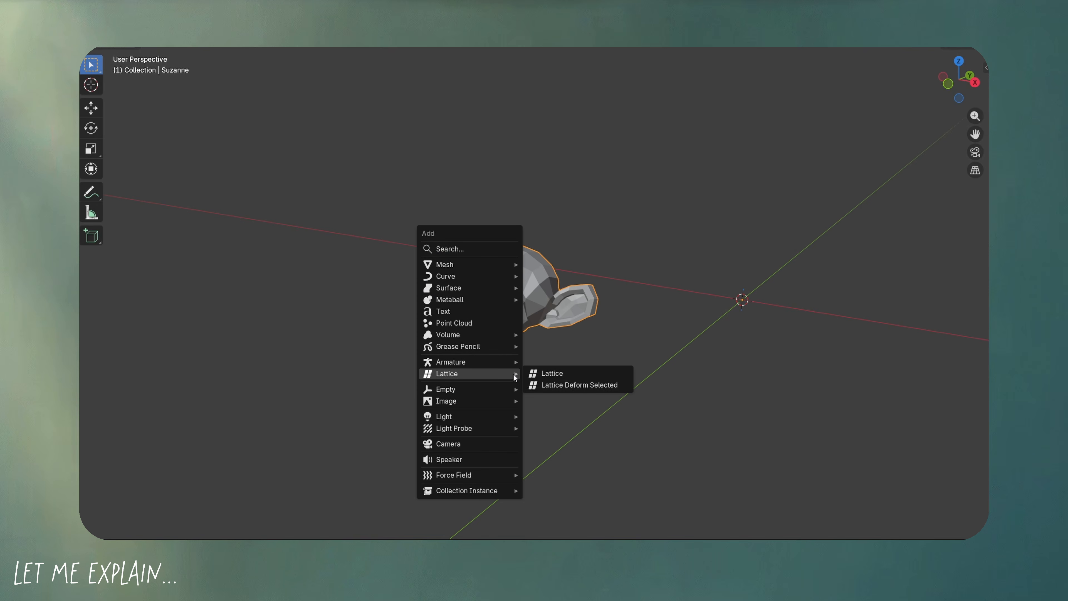
click(589, 385)
key(n)
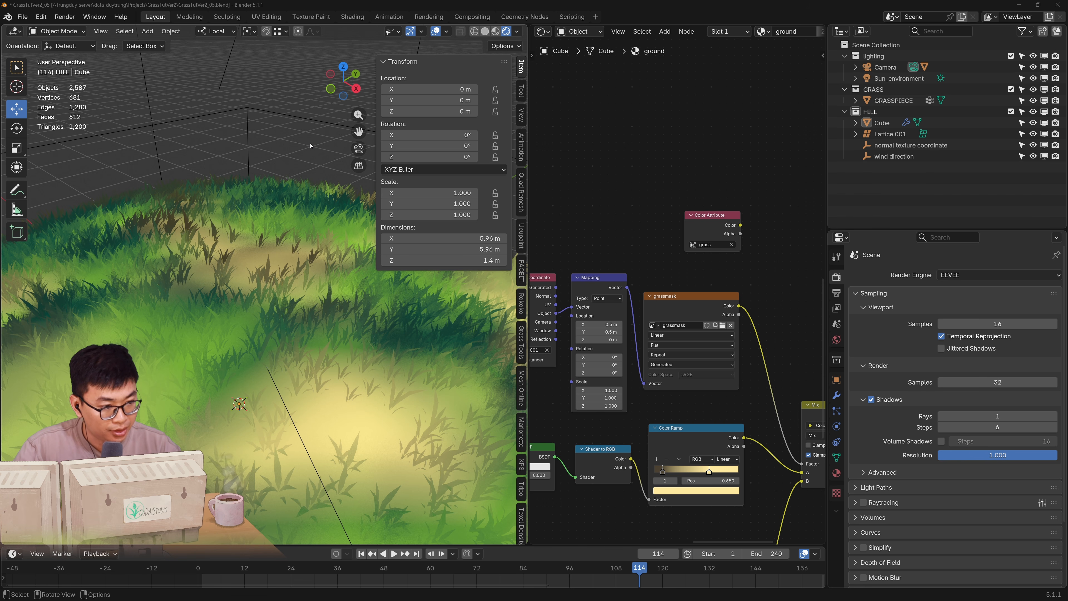
Play the wind animation, expand the hill's Scatter on Surface_Wind modifier, and examine the moving grass
key(space)
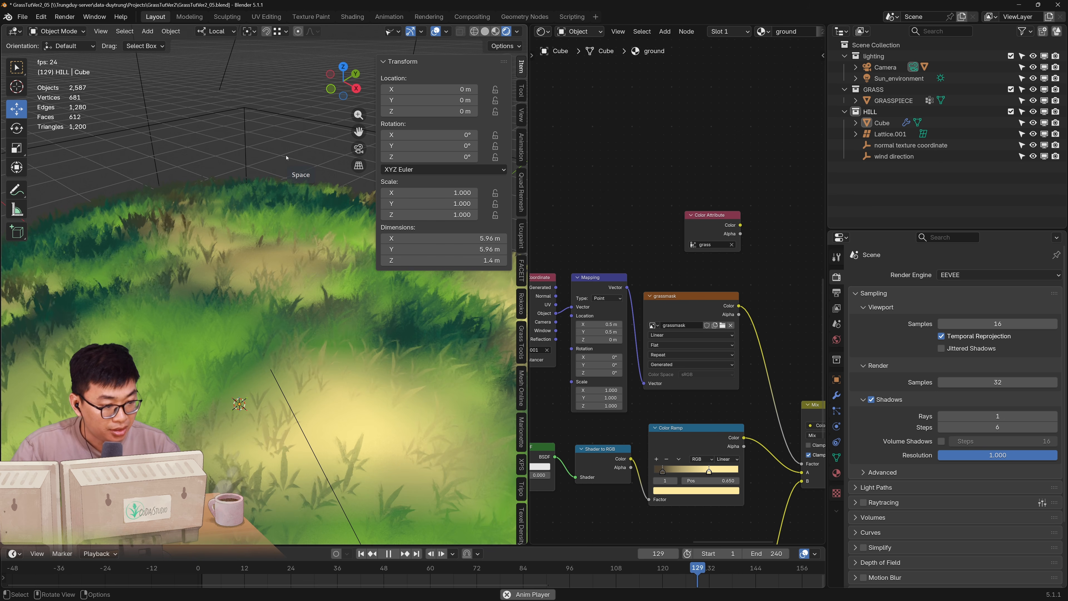
click(290, 244)
click(837, 396)
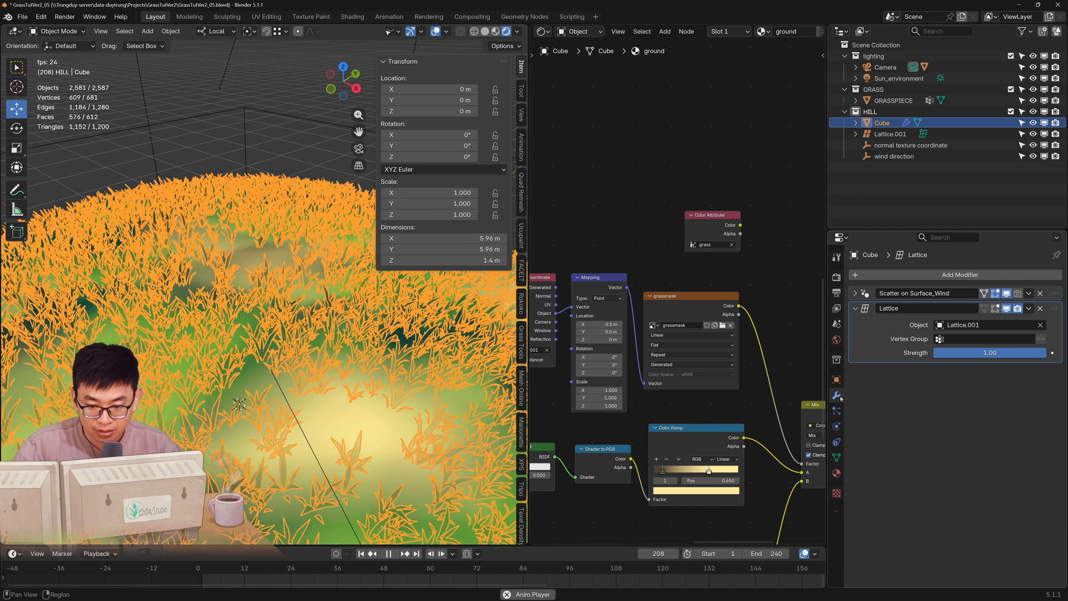
click(855, 293)
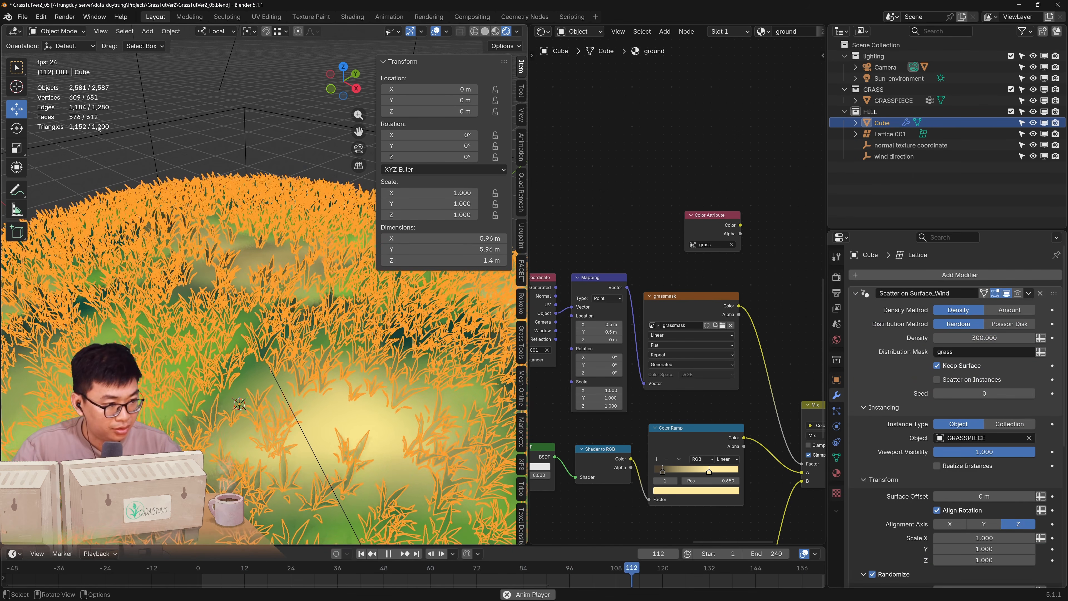
click(79, 132)
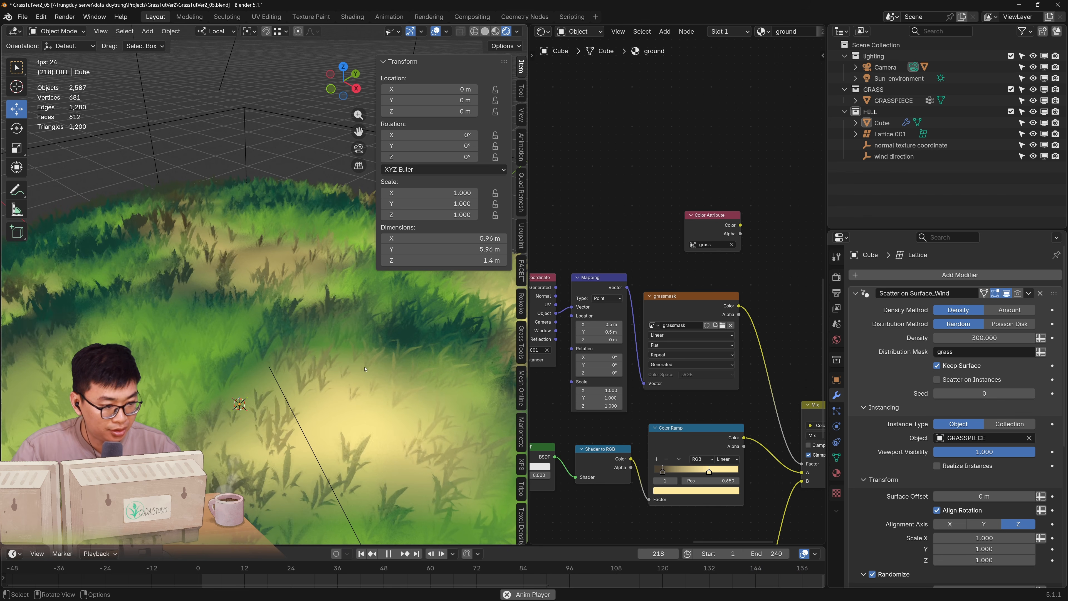
middle_drag(365, 369, 357, 365)
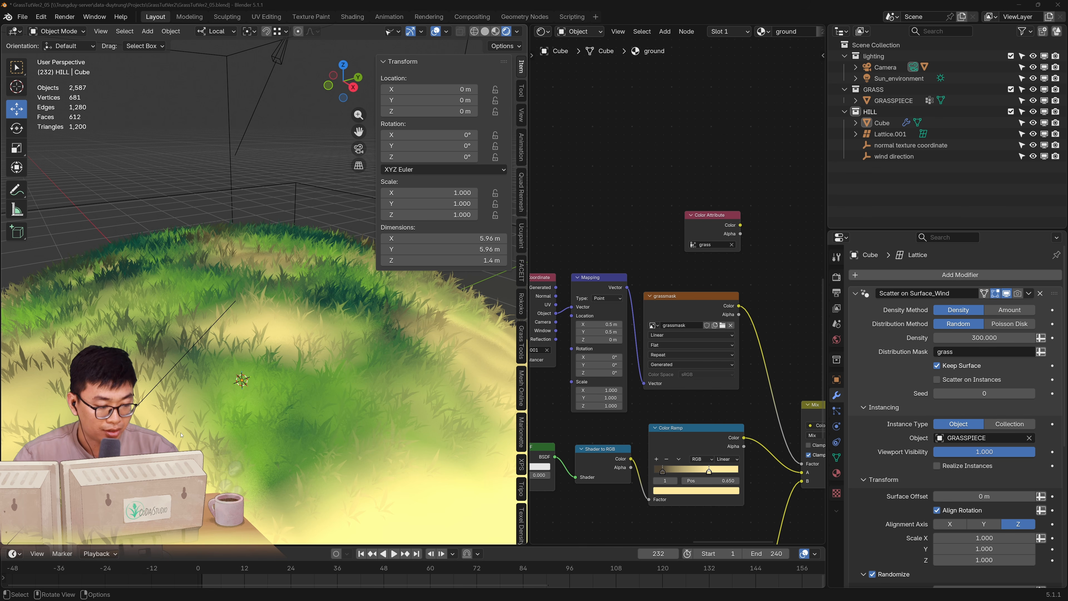
Remove the Lattice modifier from the hill
shift+middle_drag(221, 400, 214, 358)
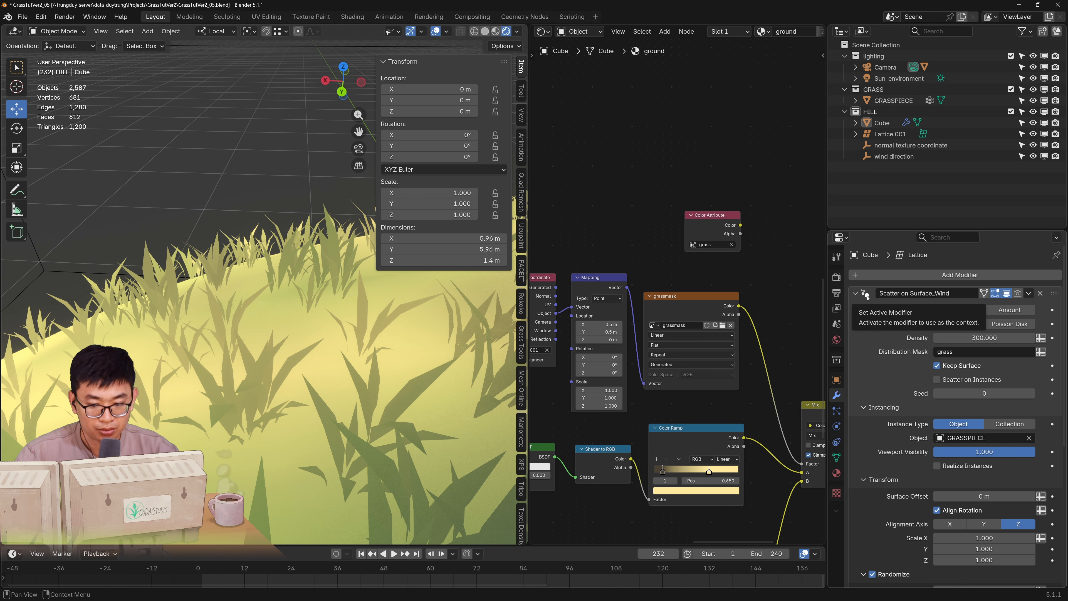
scroll(946, 420, down, 10)
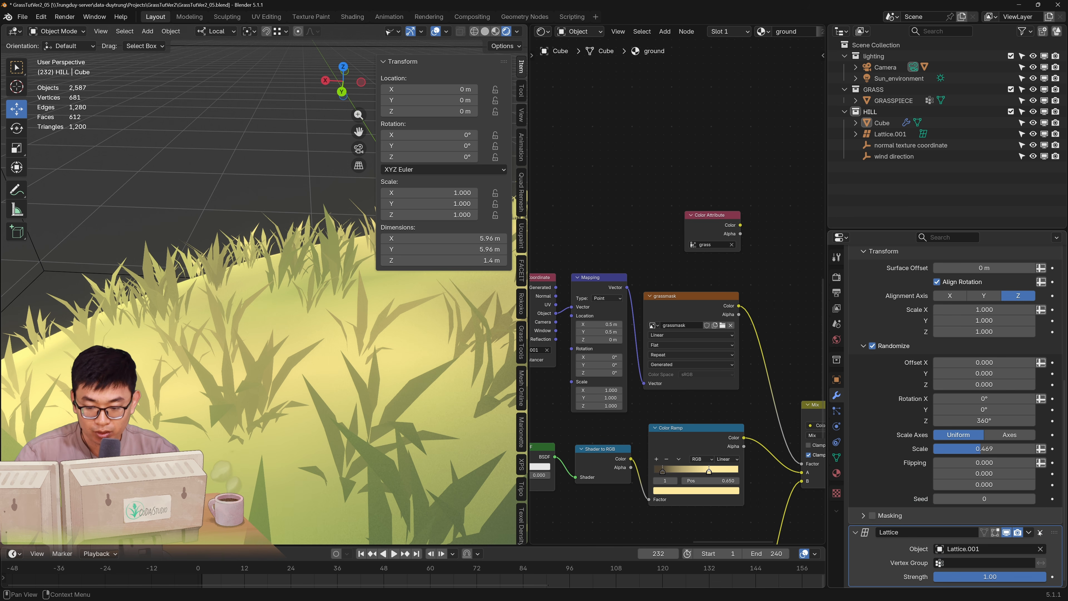
click(1040, 532)
Show the scatter node tree in a widened Geometry Node Editor and move the wind direction Object Info node lower
drag(528, 306, 212, 307)
click(227, 32)
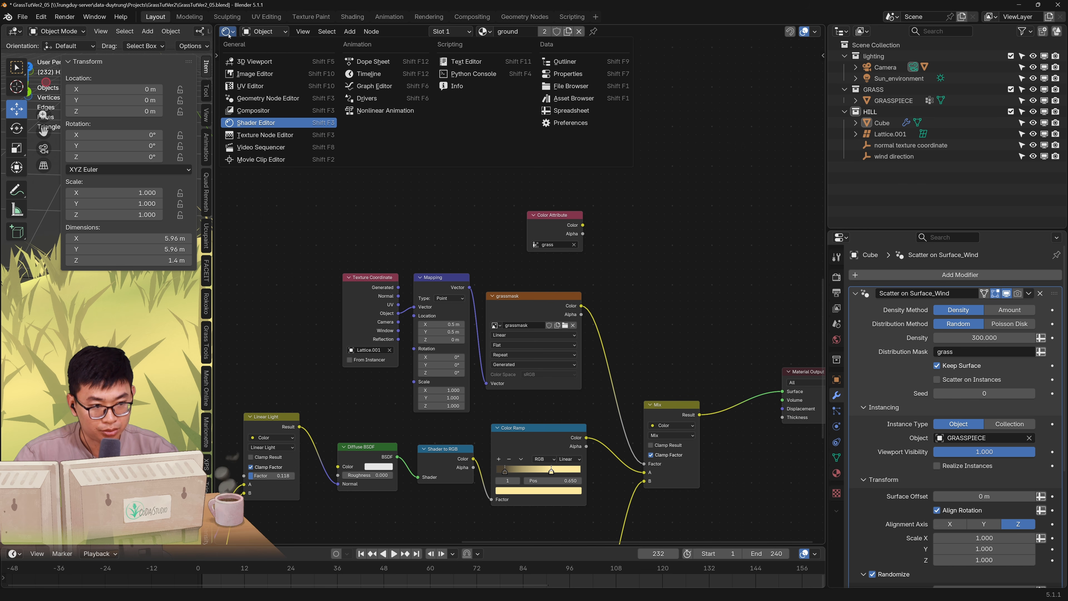
click(268, 98)
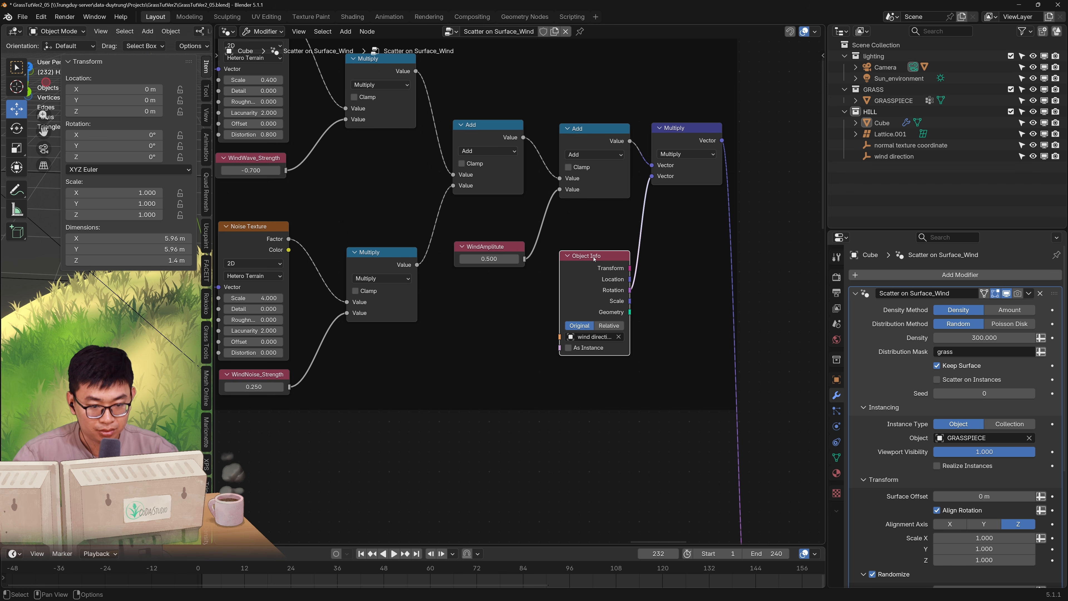
drag(593, 258, 594, 368)
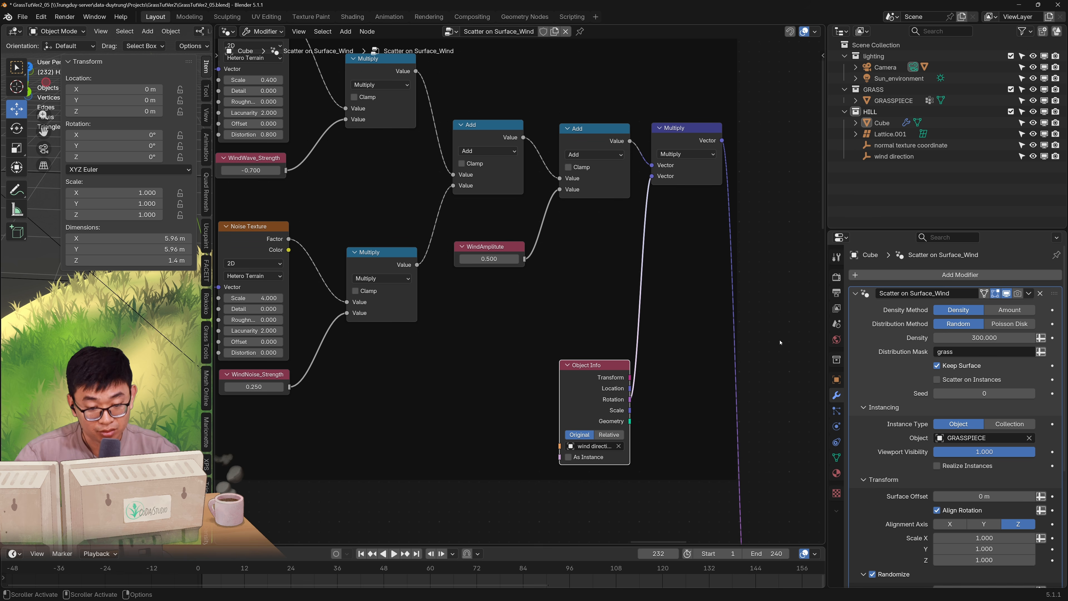
Show the node group's sockets in a taller list and collapse its Instancing group
click(592, 247)
key(n)
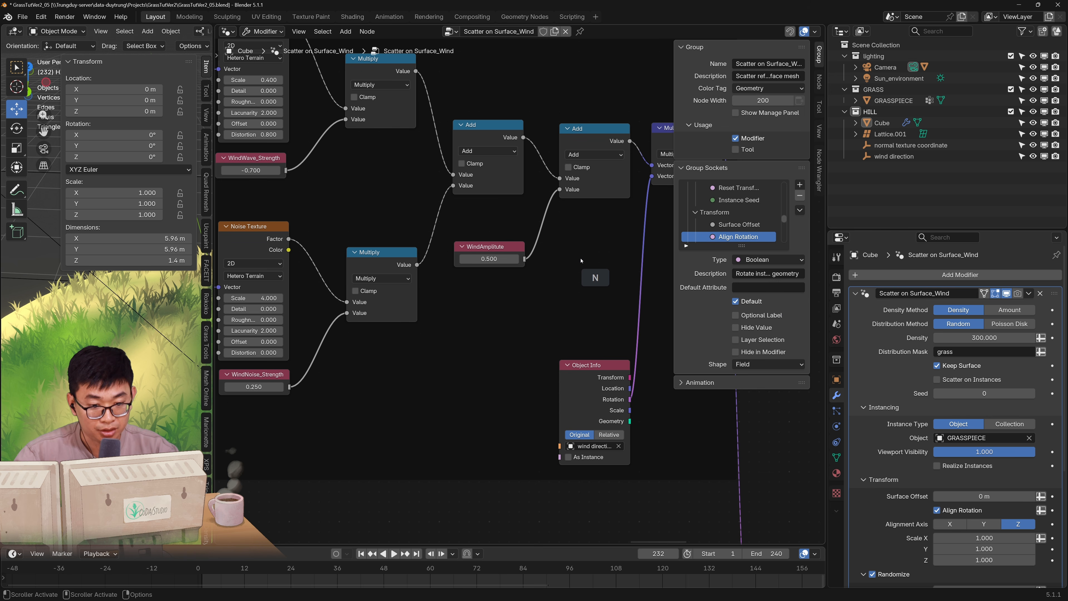
scroll(732, 225, up, 1)
drag(741, 245, 741, 380)
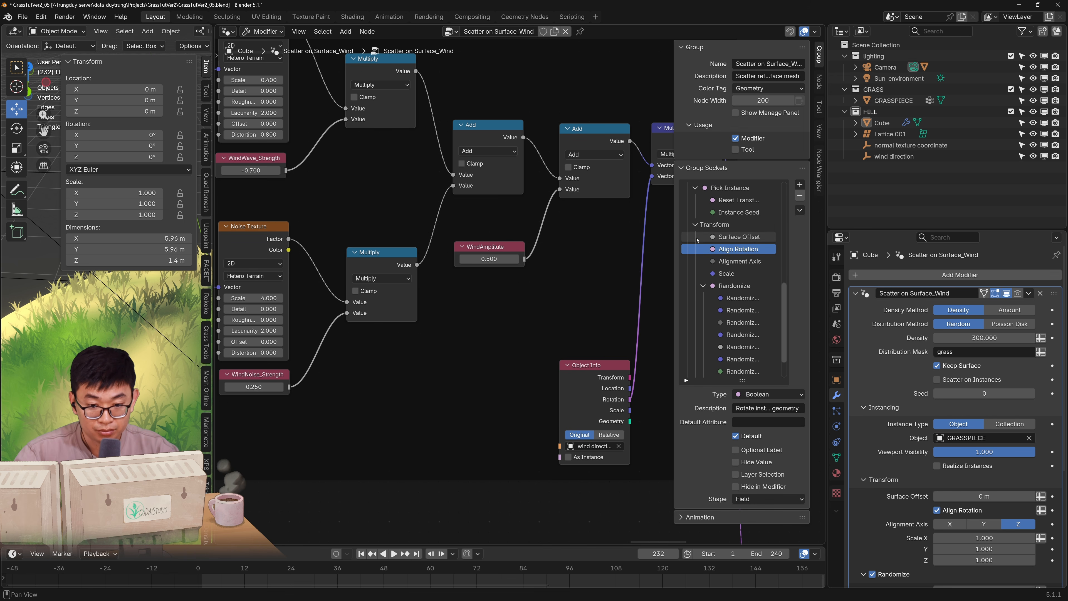
scroll(715, 269, up, 7)
click(688, 200)
click(687, 347)
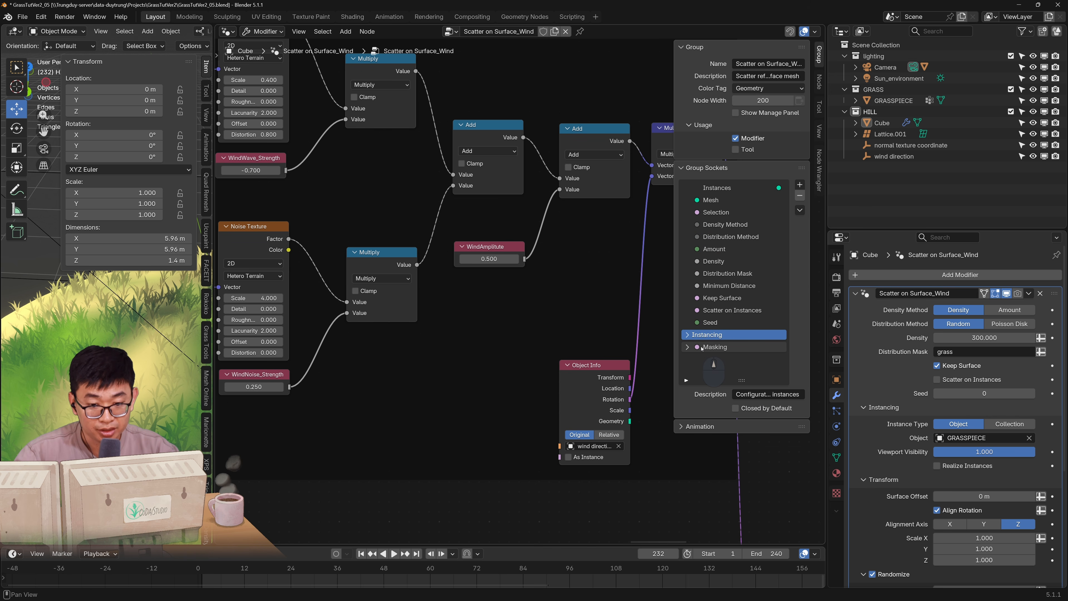
Add a group input after Distribution Method and name it Wind Edge
click(730, 237)
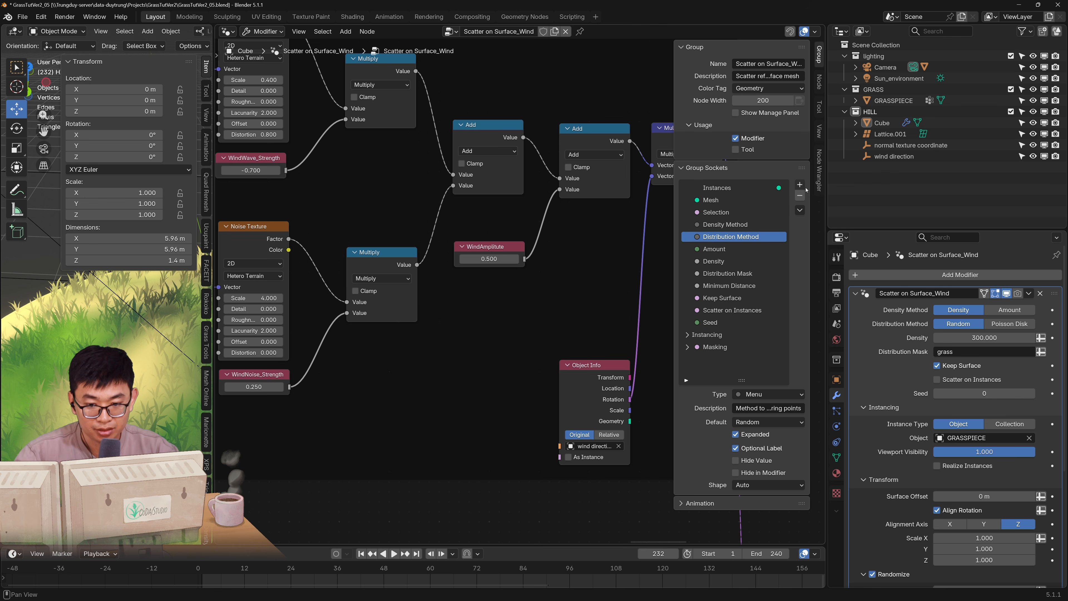
click(800, 185)
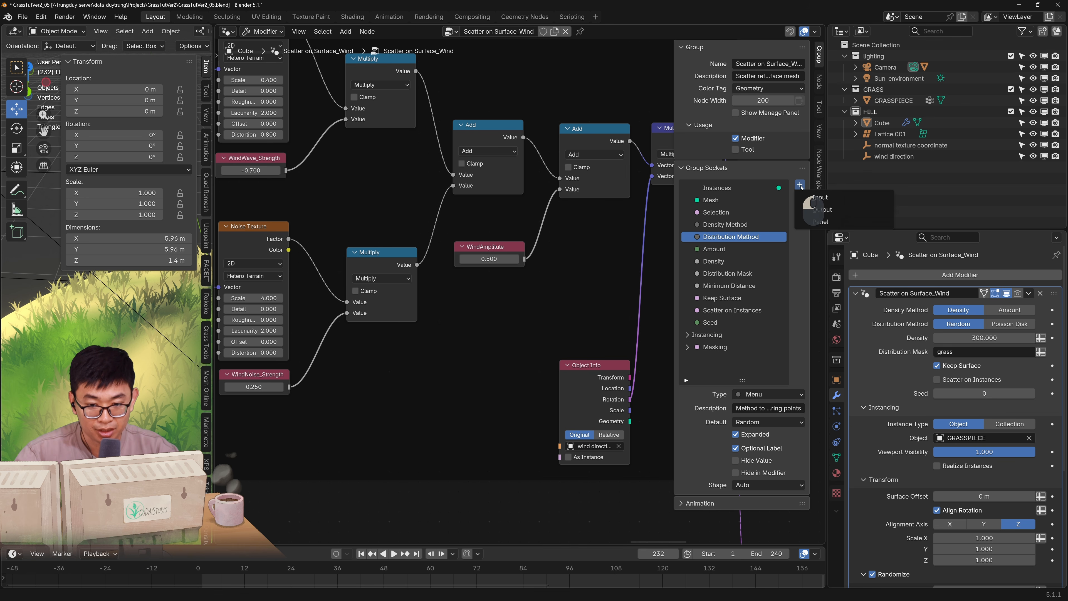
click(827, 199)
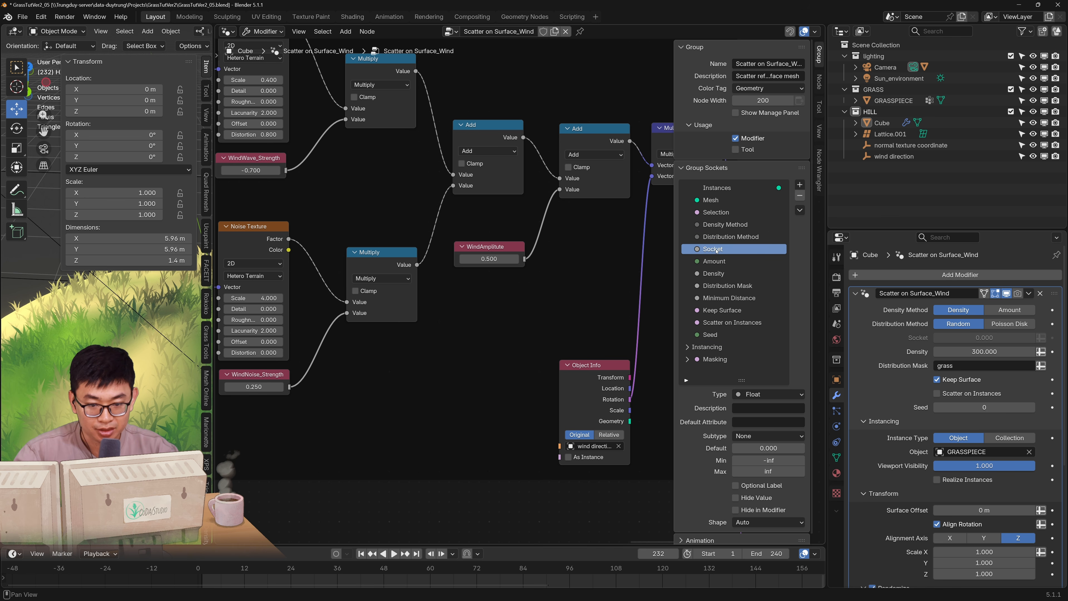
double_click(716, 250)
text(Wind Ex)
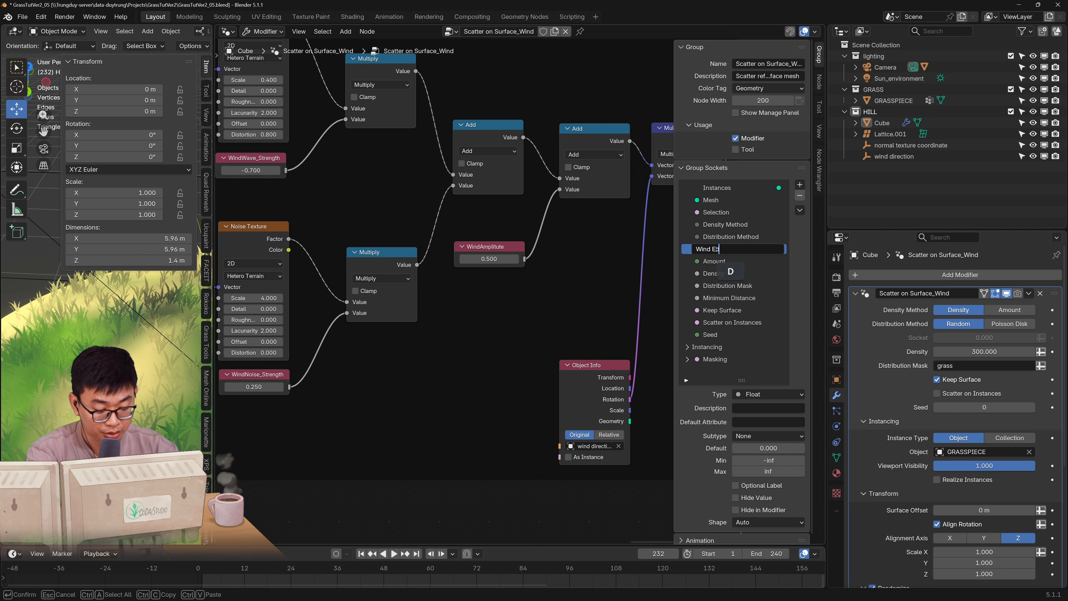
text(dge)
key(Return)
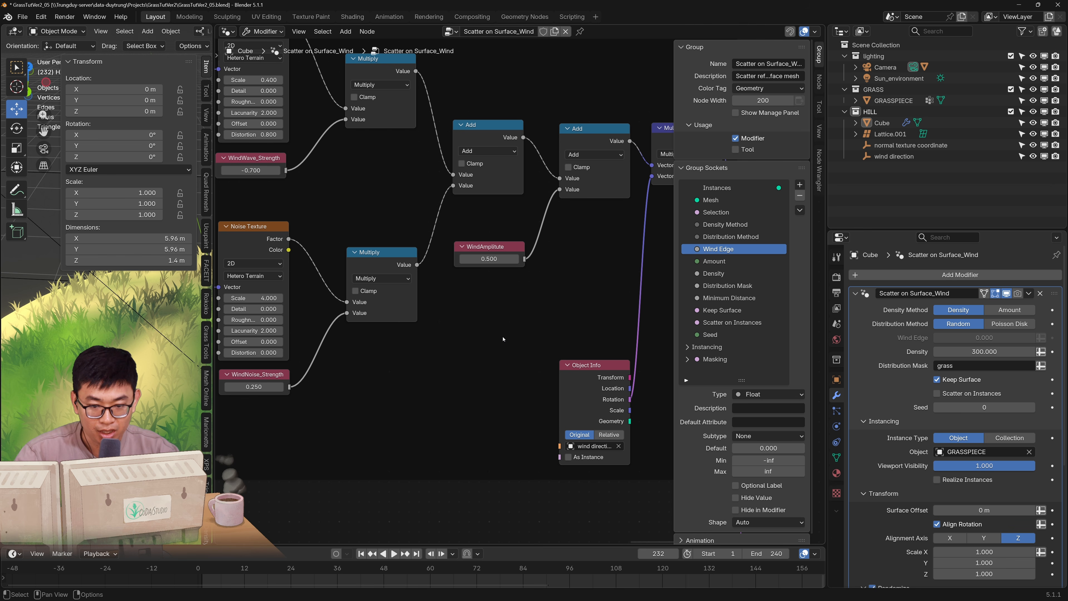
Set the Wind Edge input's default to 1, its minimum to 0 and its maximum to 1
click(771, 447)
text(1)
key(Return)
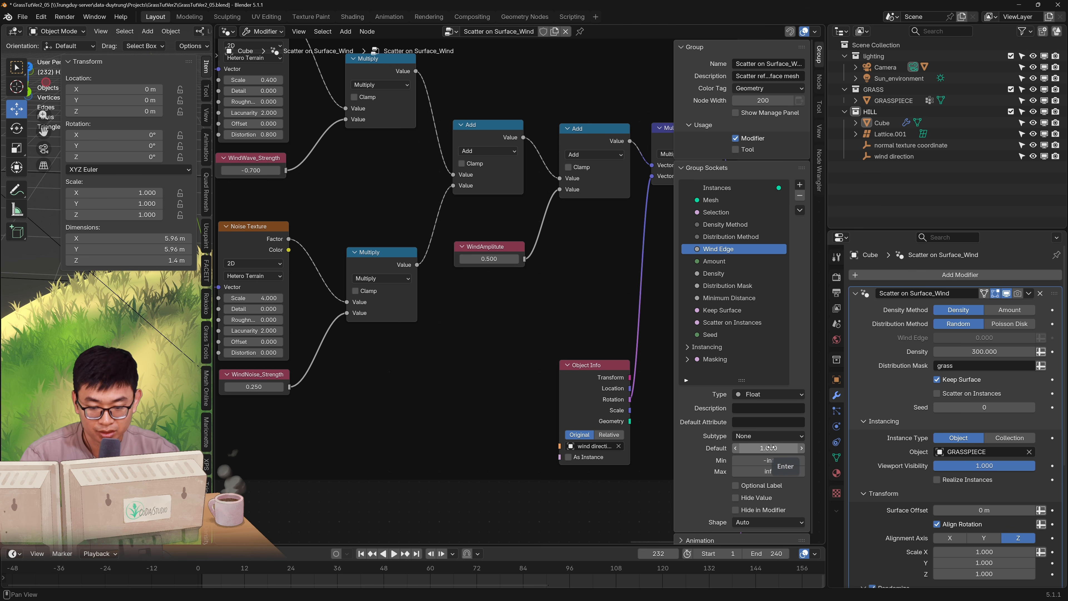
click(772, 461)
text(0)
key(Return)
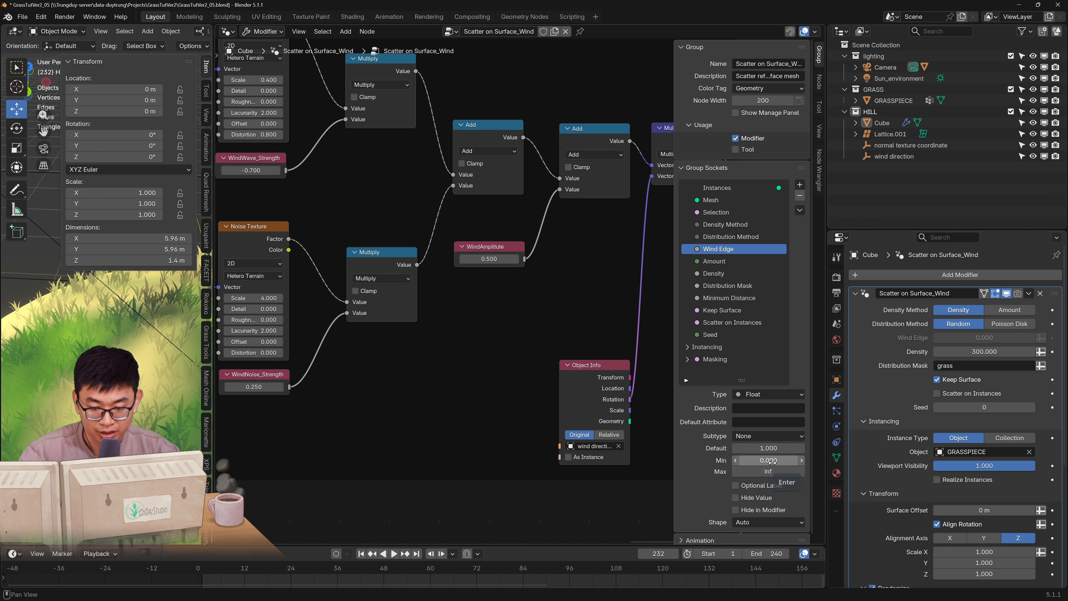
click(775, 472)
text(1)
key(Return)
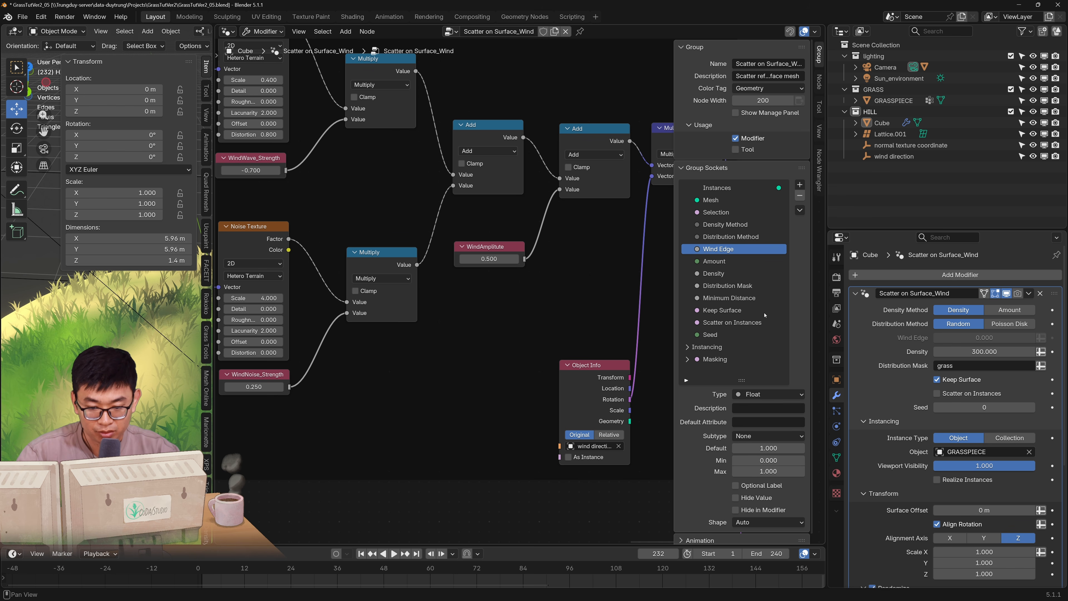
Place a Wind Edge group input node and insert a Vector Math node set to Multiply on the wind direction Rotation link
drag(731, 248, 432, 350)
key(shift+a)
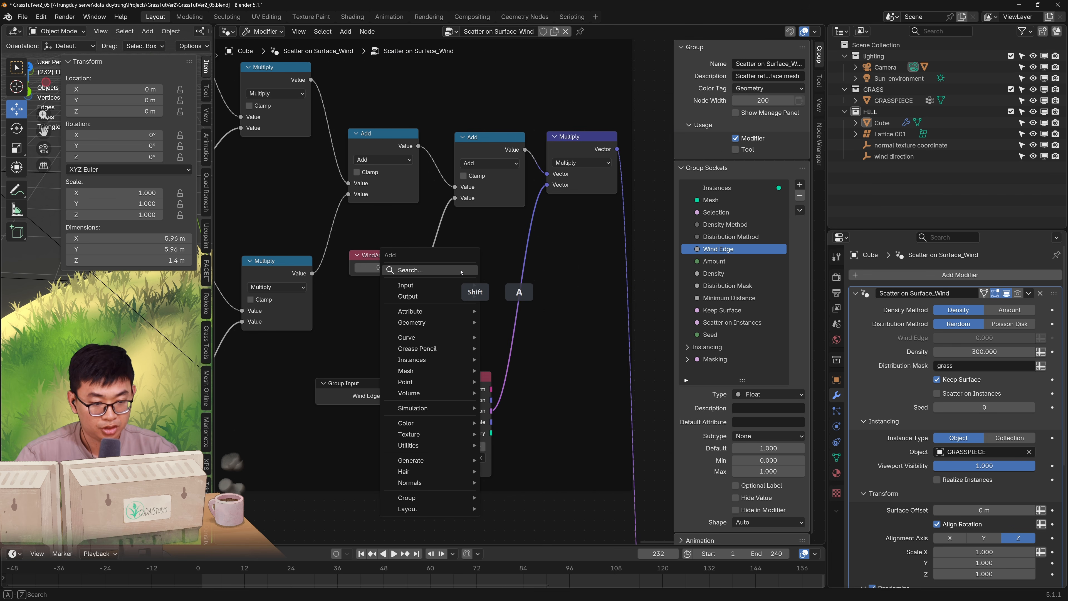
click(461, 271)
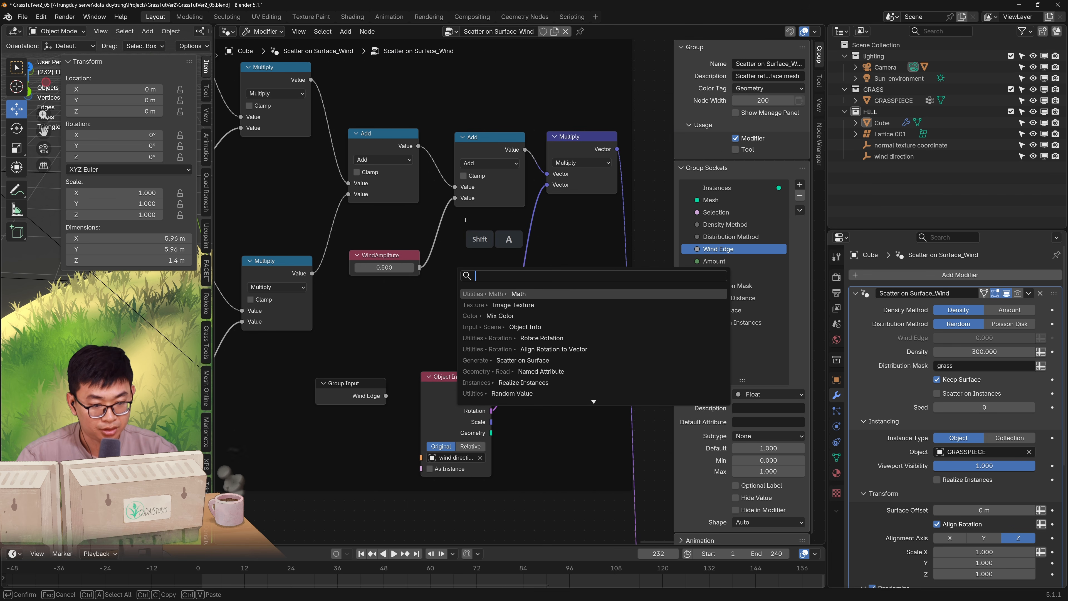
text(vector)
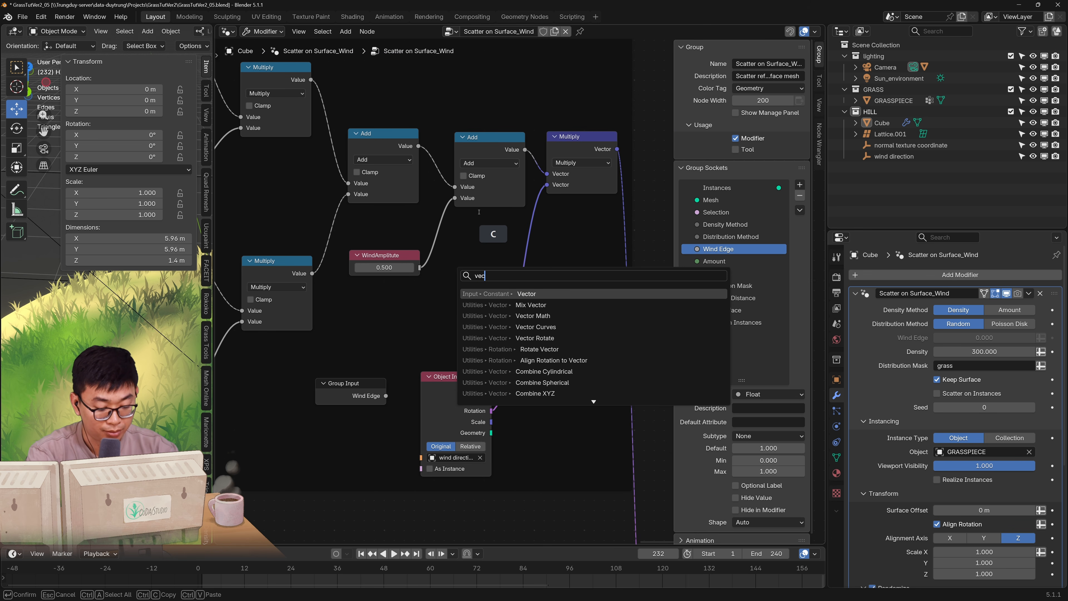
key(Down)
key(Down)
key(Return)
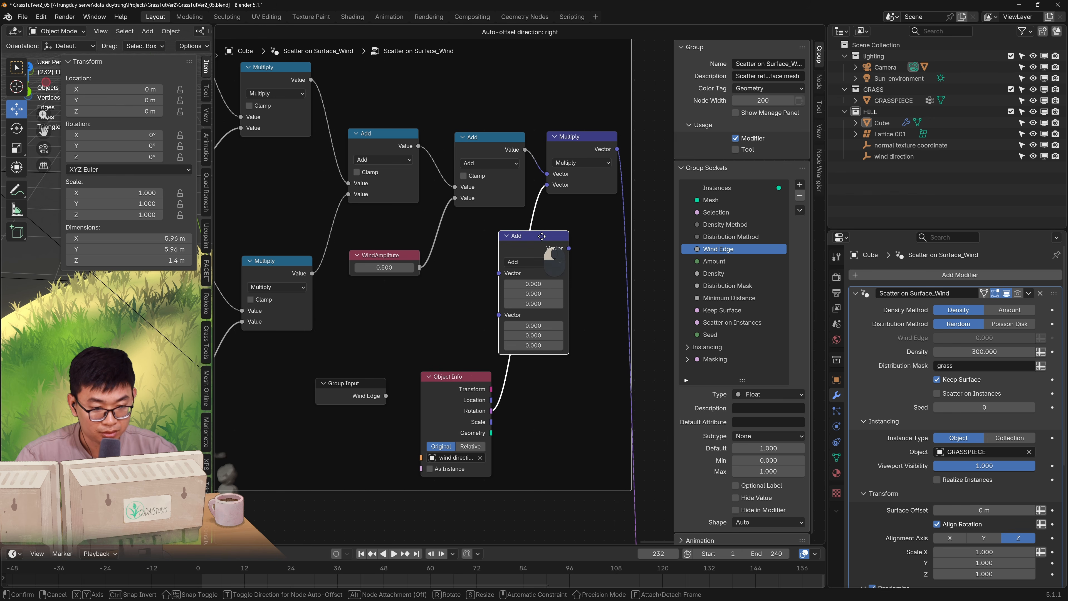
click(537, 270)
click(537, 261)
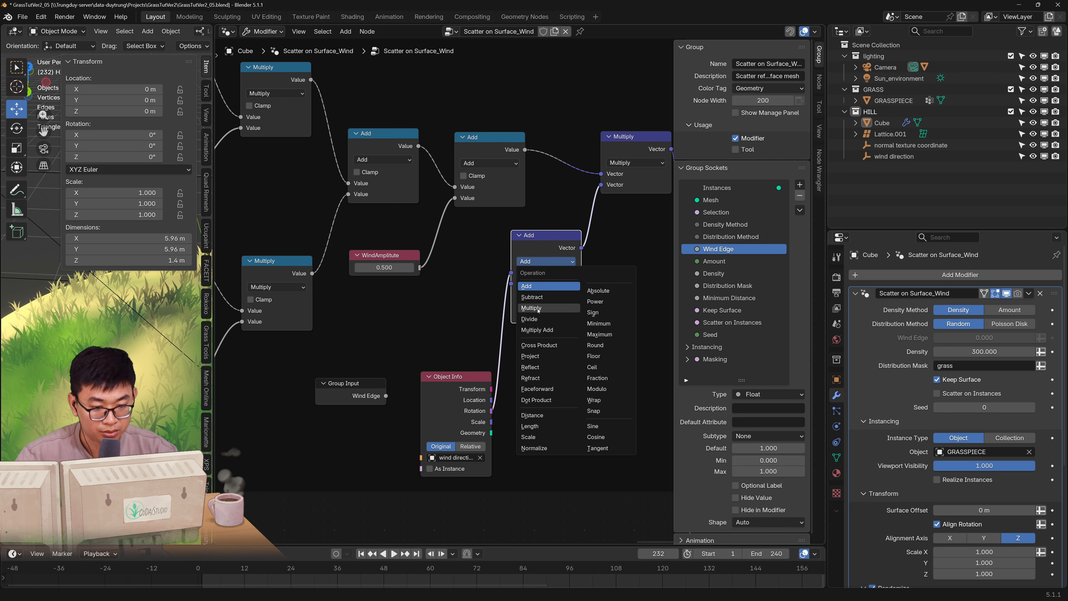
click(538, 308)
Connect Wind Edge to the new Multiply node's second vector and stack the Object Info node above the Group Input node
drag(386, 395, 513, 286)
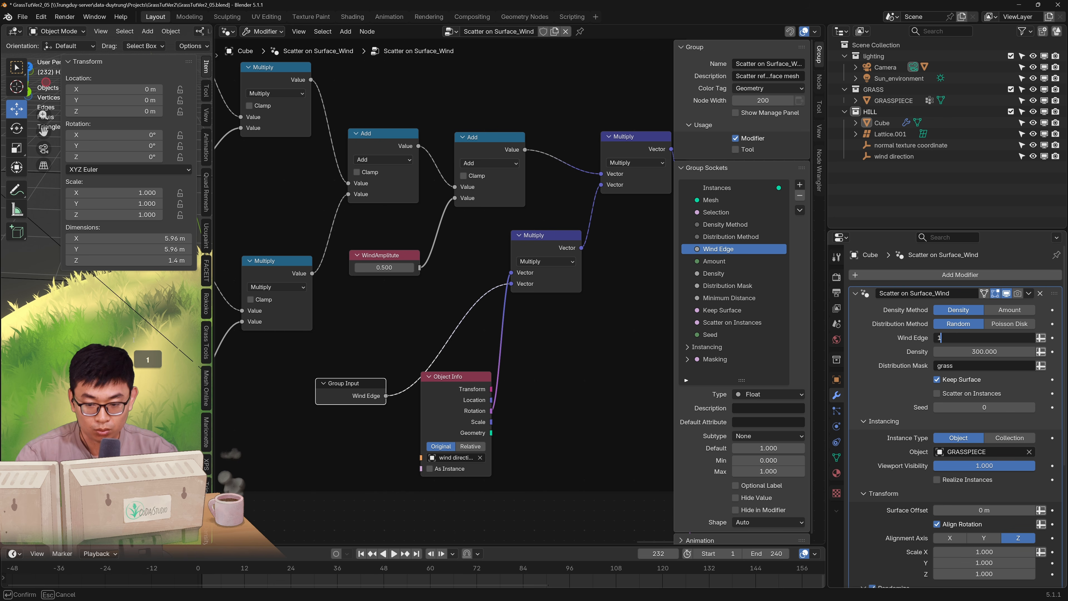
drag(370, 377, 451, 443)
drag(464, 395, 434, 312)
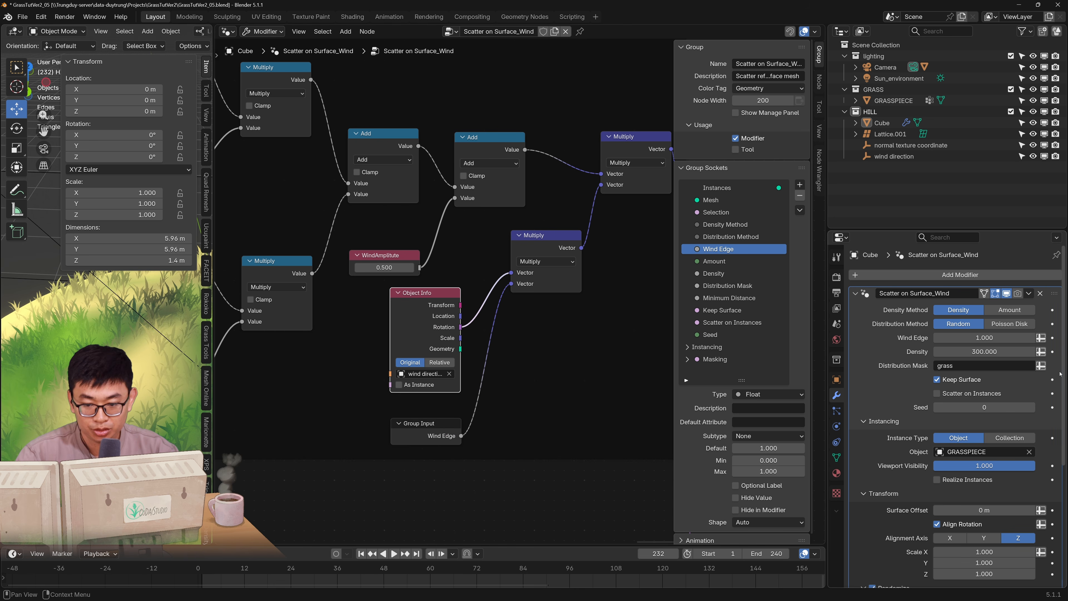
Switch the modifier's Wind Edge input to attribute mode and assign it the grass attribute
click(1040, 337)
click(960, 340)
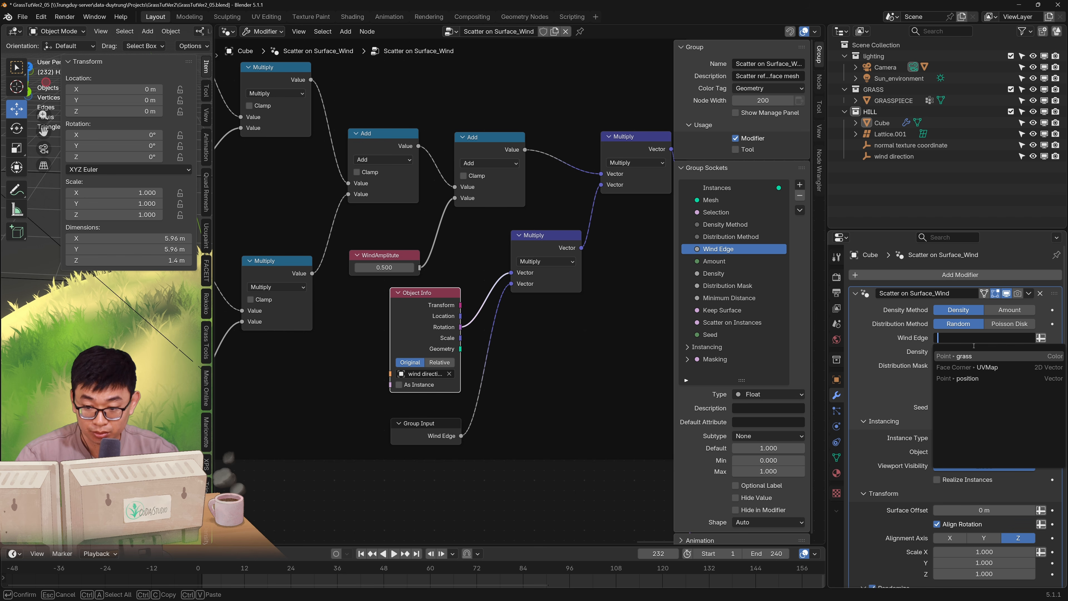
click(968, 356)
Insert a Color Ramp between Wind Edge and the Multiply node and move its black stop to about 0.5
middle_drag(512, 392, 517, 377)
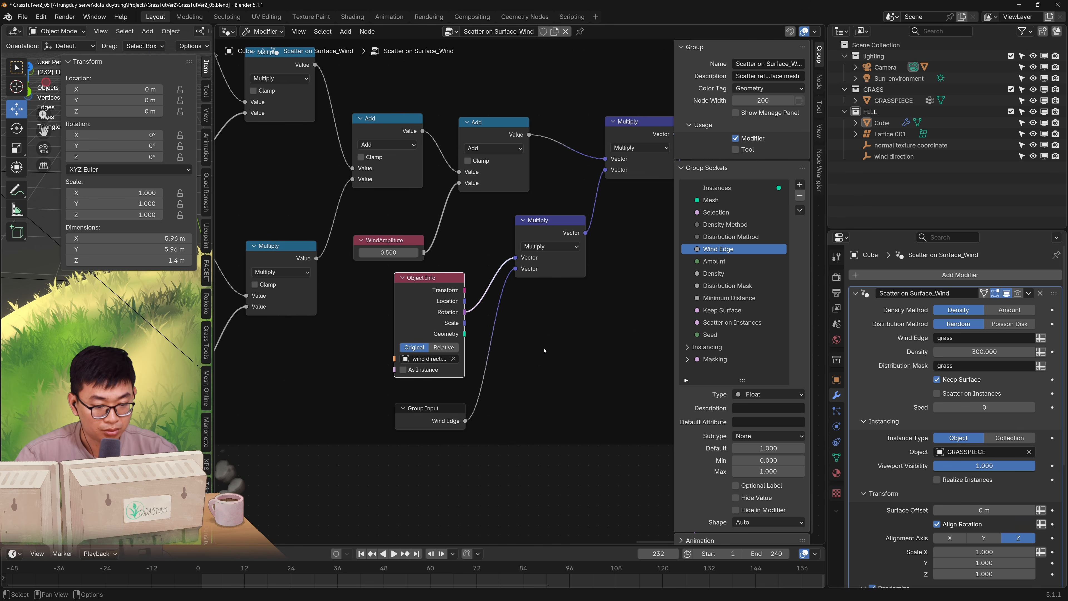
key(shift+a)
click(543, 349)
text(color ramp)
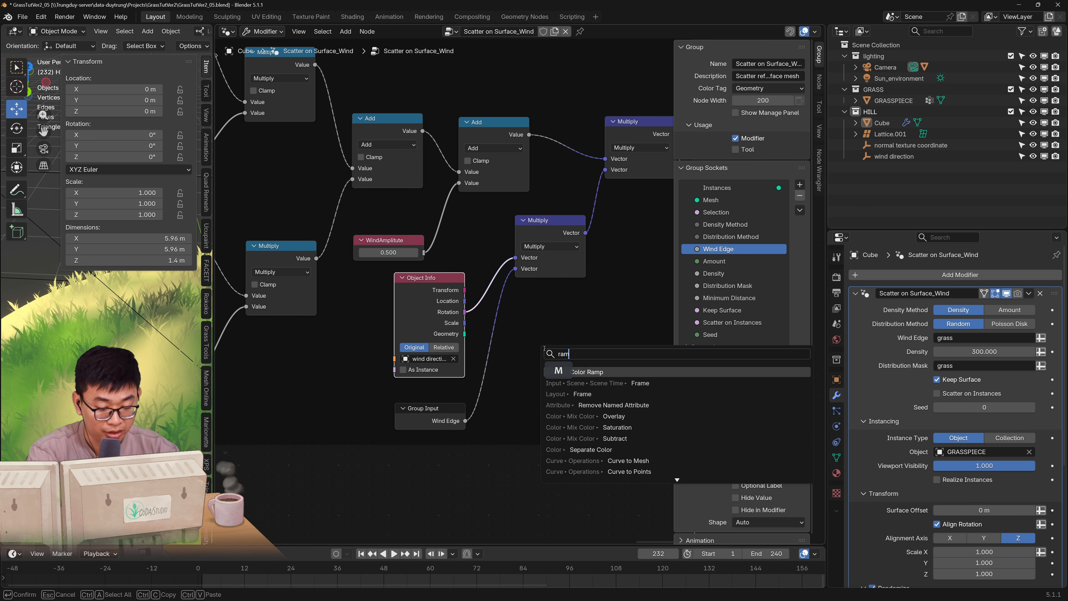
key(Return)
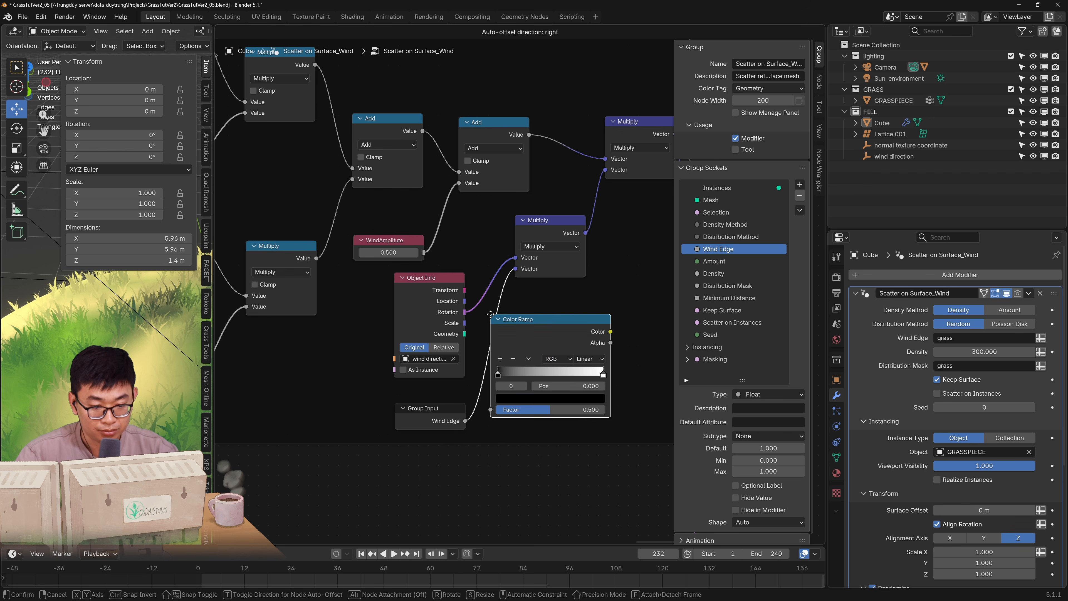
click(484, 311)
drag(498, 373, 545, 368)
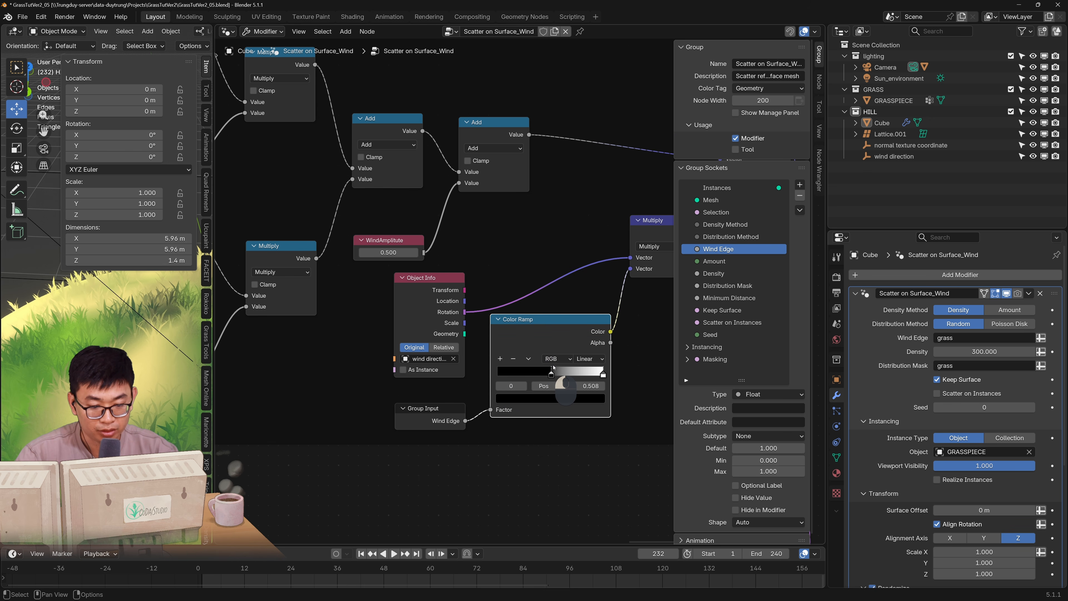
Widen the 3D viewport and play the animation to examine how the wind moves the grass on the hill
drag(213, 378, 602, 371)
shift+middle_drag(424, 416, 326, 392)
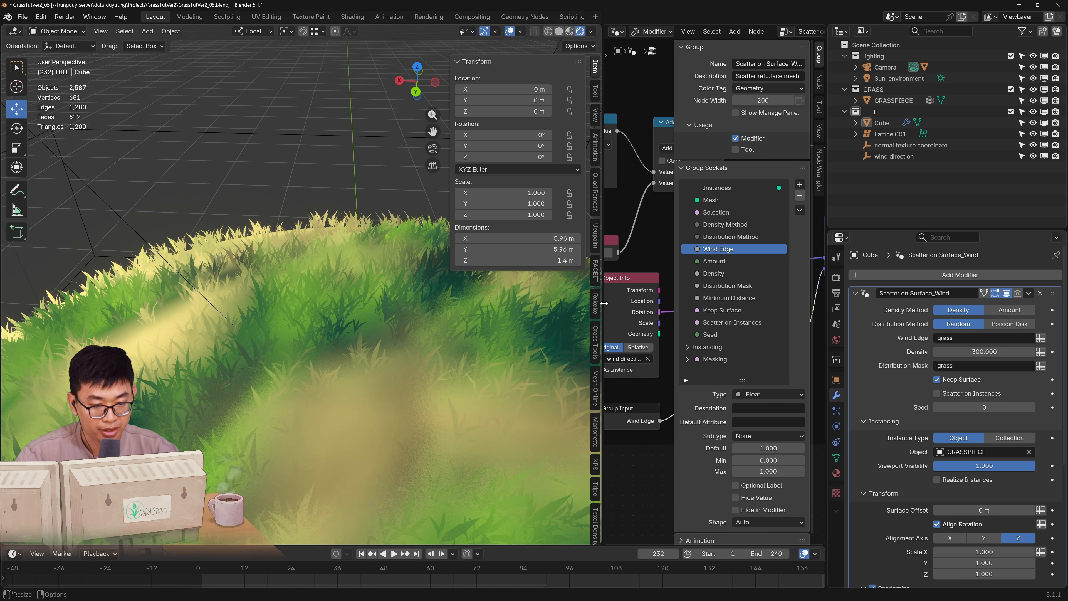
drag(603, 303, 625, 303)
middle_drag(343, 321, 267, 379)
key(space)
scroll(292, 398, down, 1)
shift+middle_drag(289, 439, 296, 377)
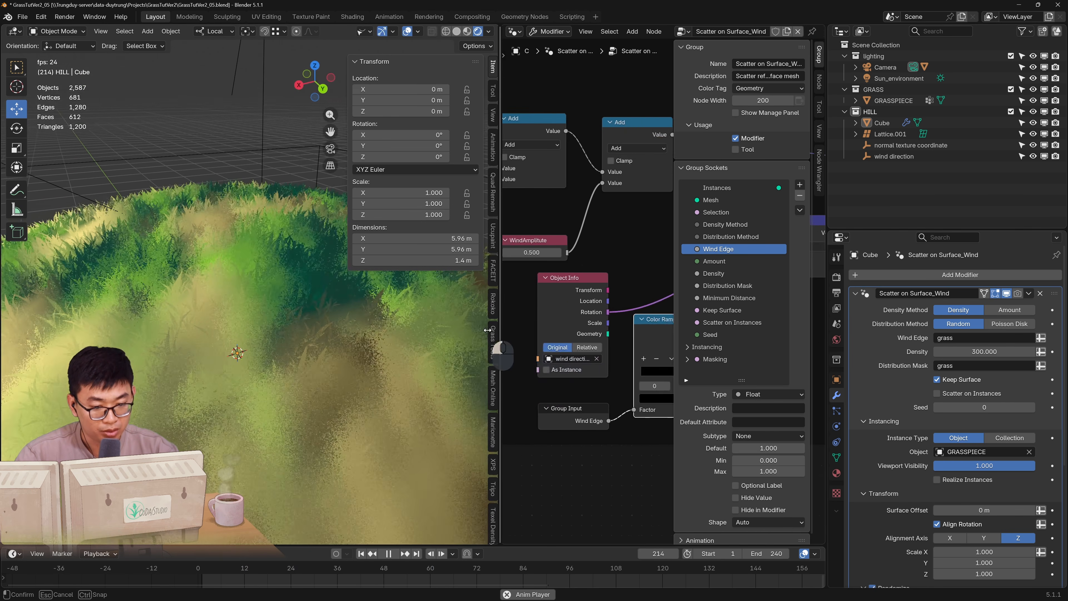
Hide the node editor's sidebar and move the Color Ramp's black stop to about 0.454
drag(489, 333, 439, 332)
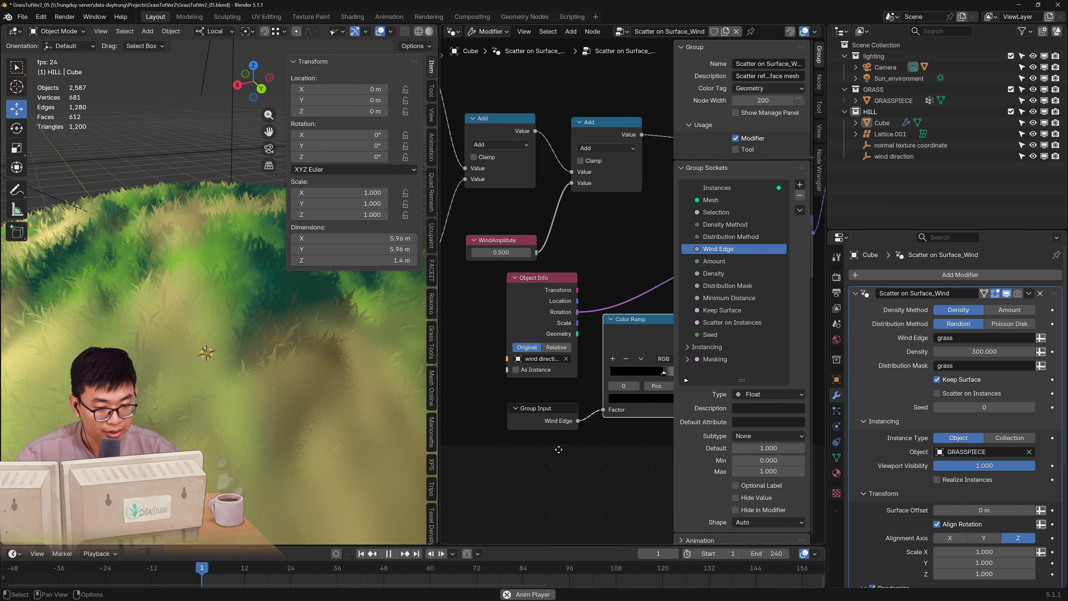
middle_drag(655, 432, 625, 434)
key(n)
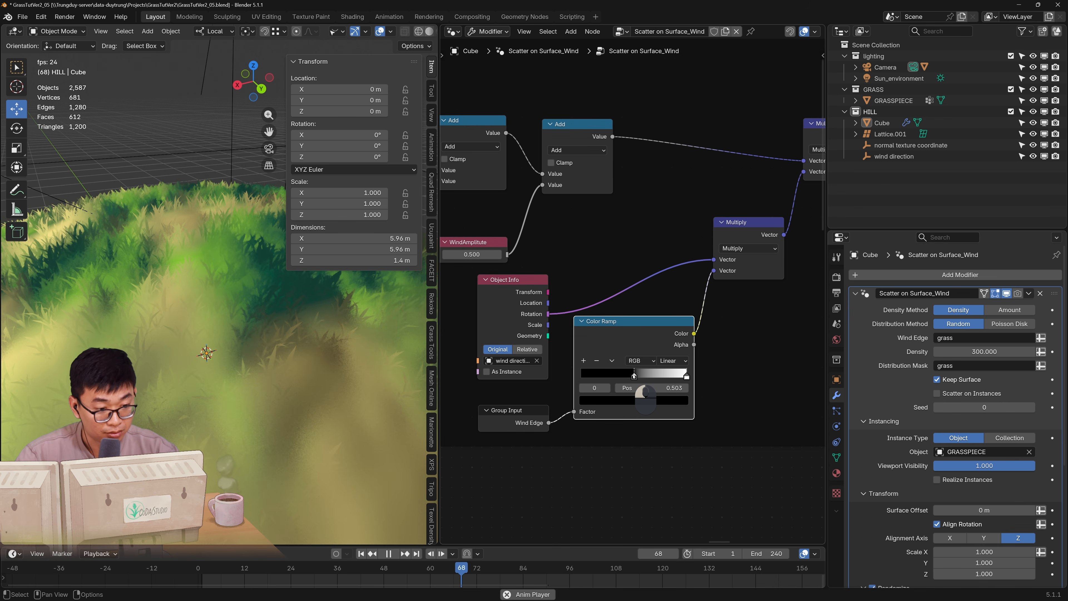
drag(634, 376, 586, 376)
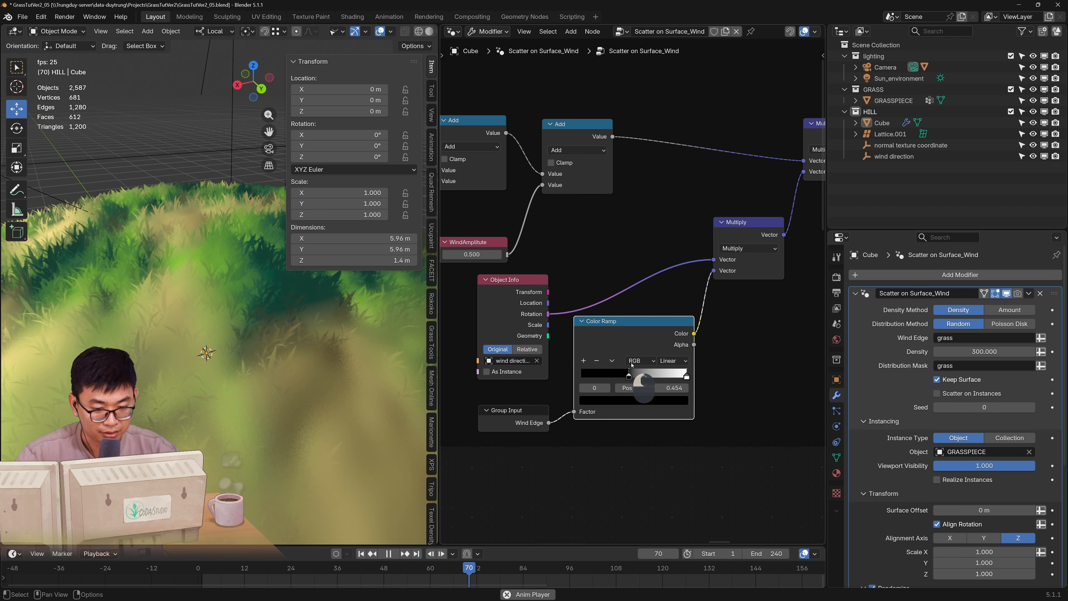
drag(632, 365, 632, 366)
Check the grass at the hill's edge and drive the scatter modifier's instance Scale with the grass attribute
middle_drag(198, 353, 185, 362)
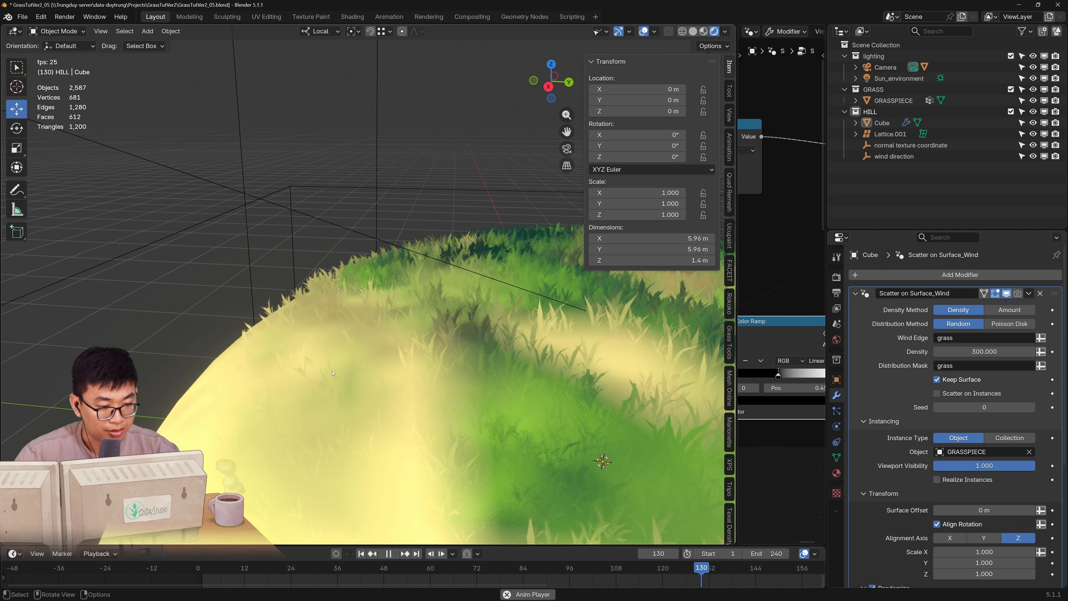
middle_drag(357, 374, 318, 297)
scroll(882, 466, down, 4)
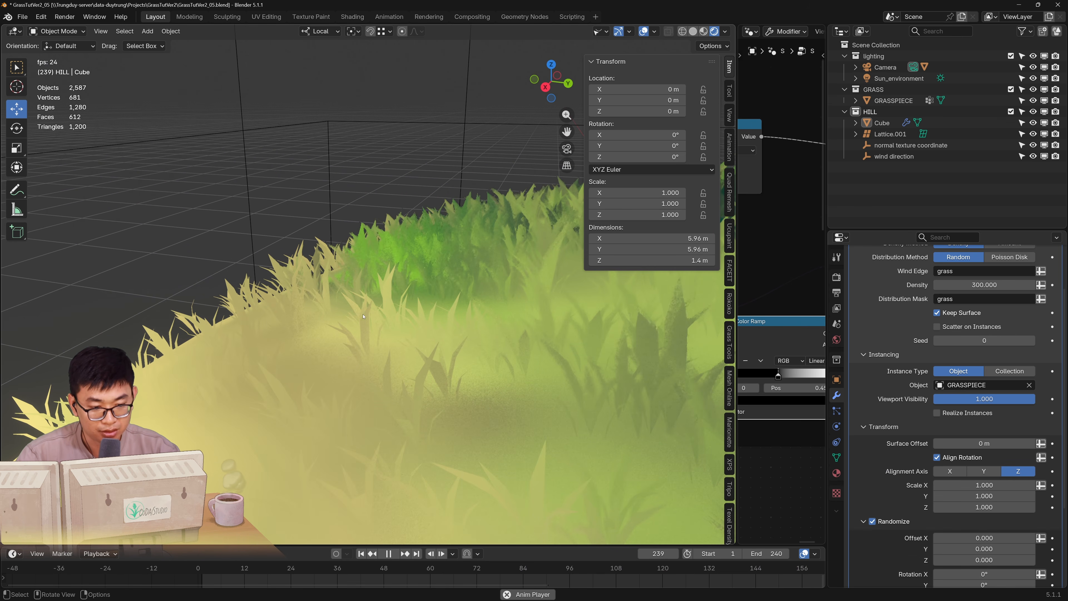
scroll(895, 384, up, 4)
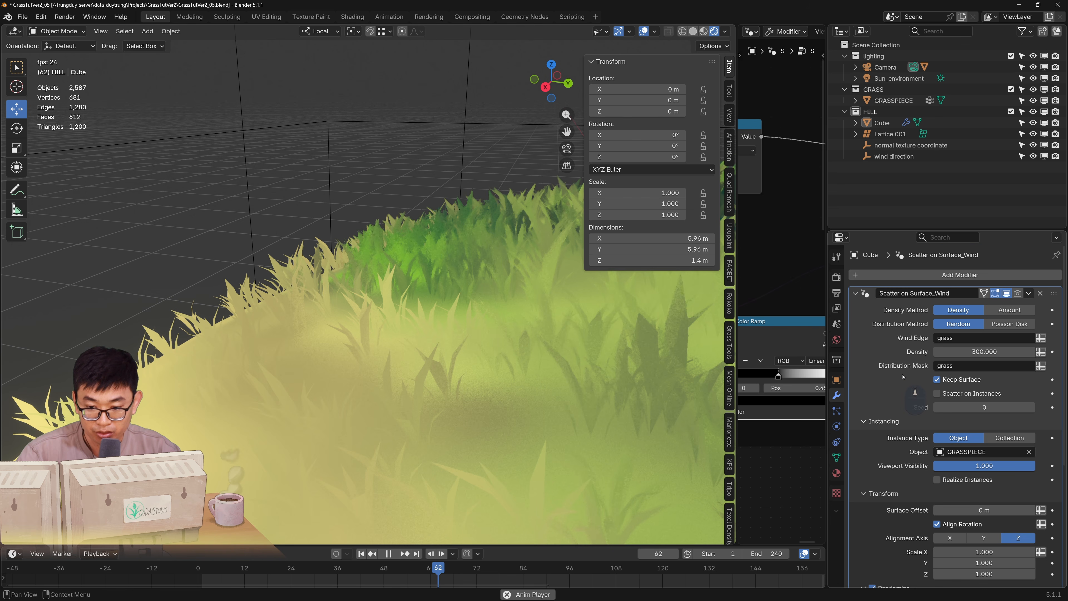
scroll(895, 384, down, 4)
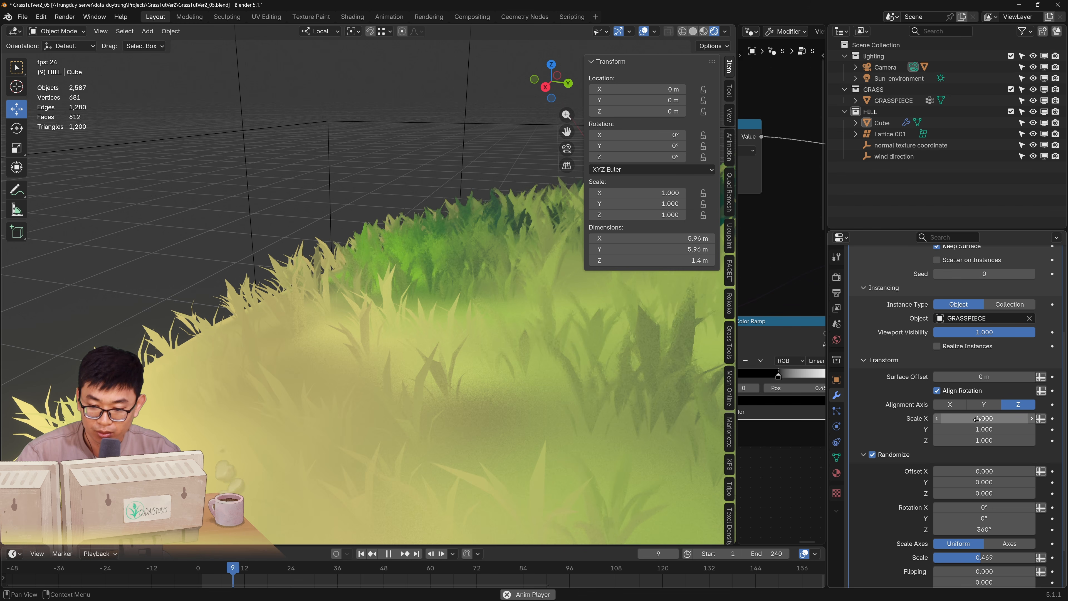
click(1042, 418)
click(964, 419)
key(Escape)
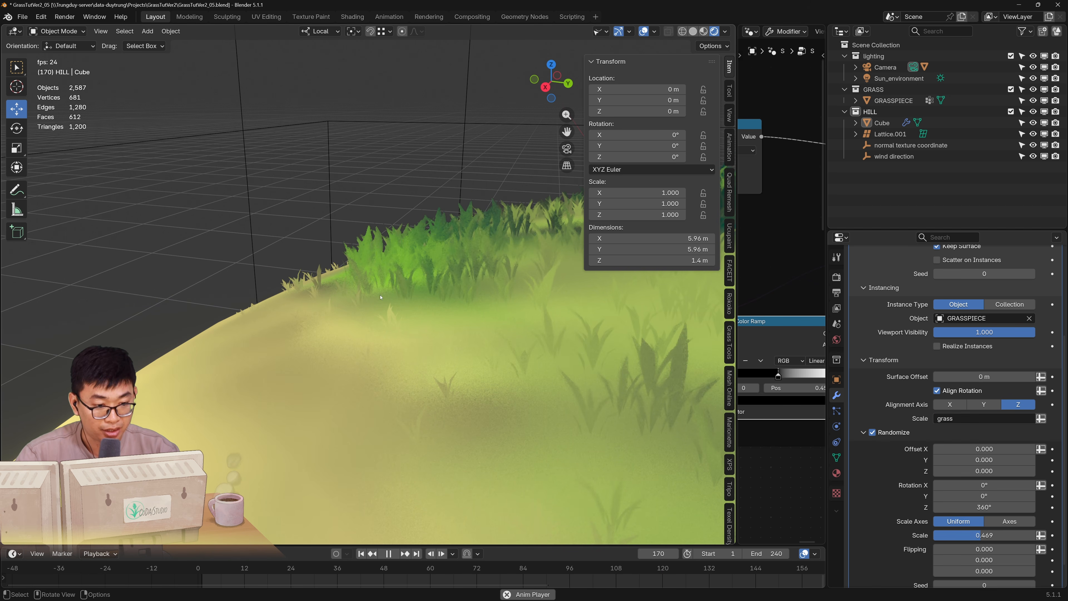
Merge the node editor area into the 3D viewport and set the scatter density to 1000
scroll(353, 282, up, 1)
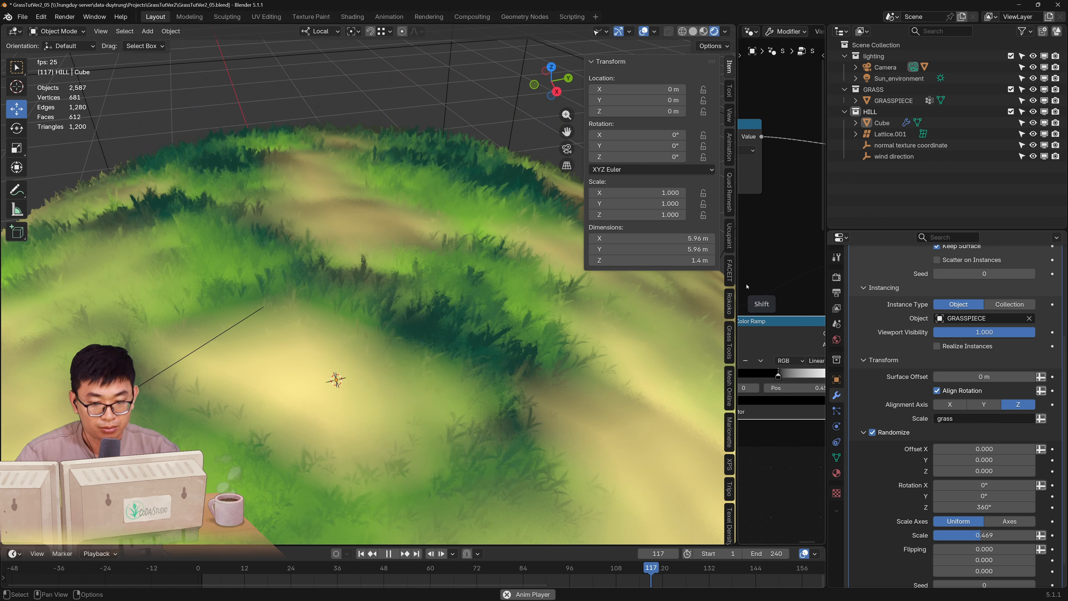
drag(734, 542, 763, 534)
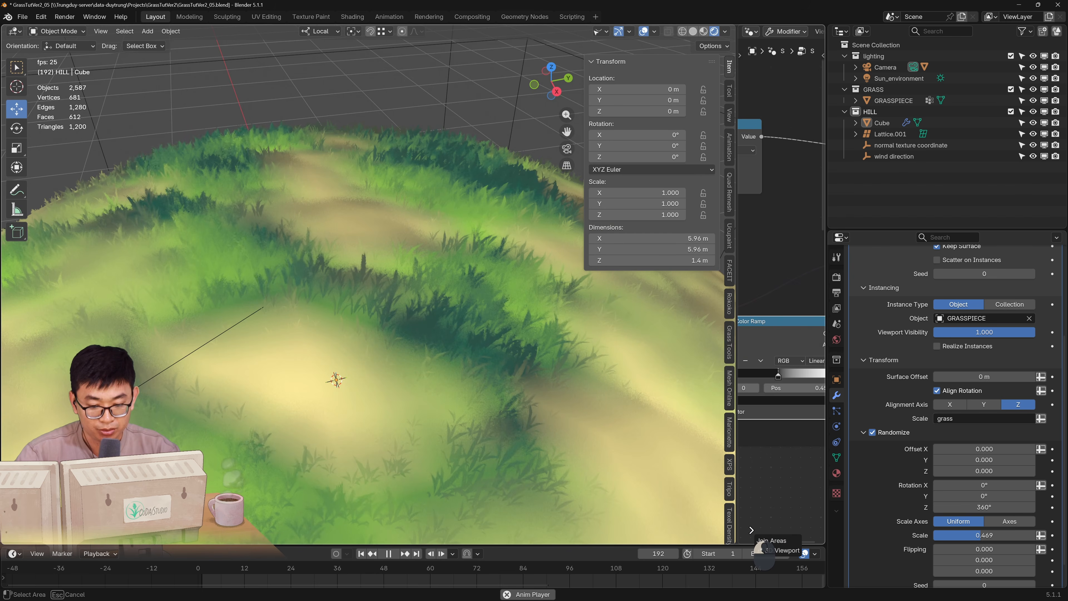
scroll(983, 379, up, 6)
click(984, 350)
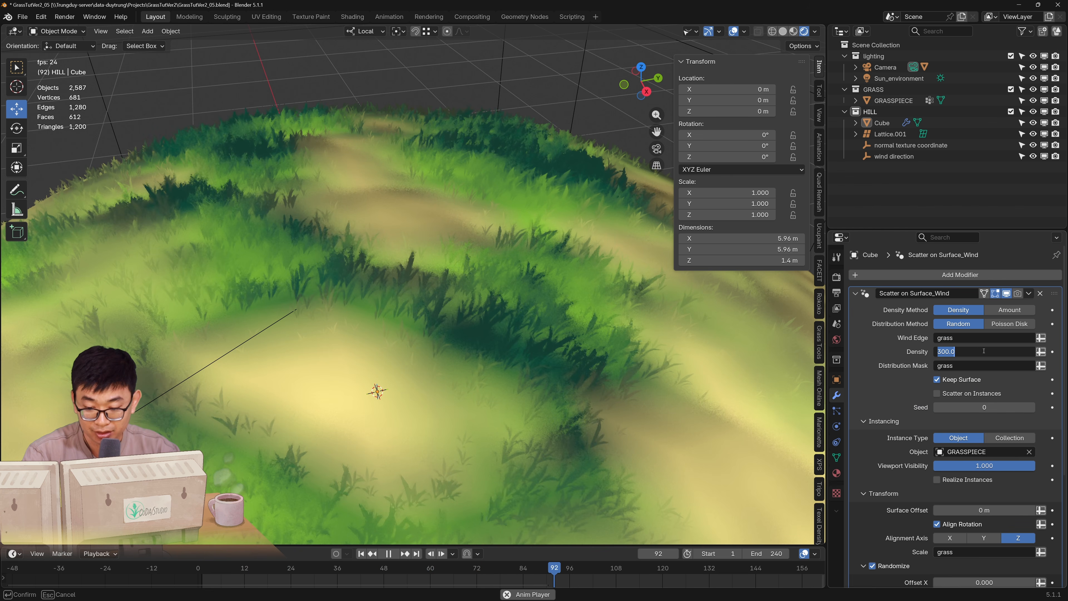
text(1000)
key(Return)
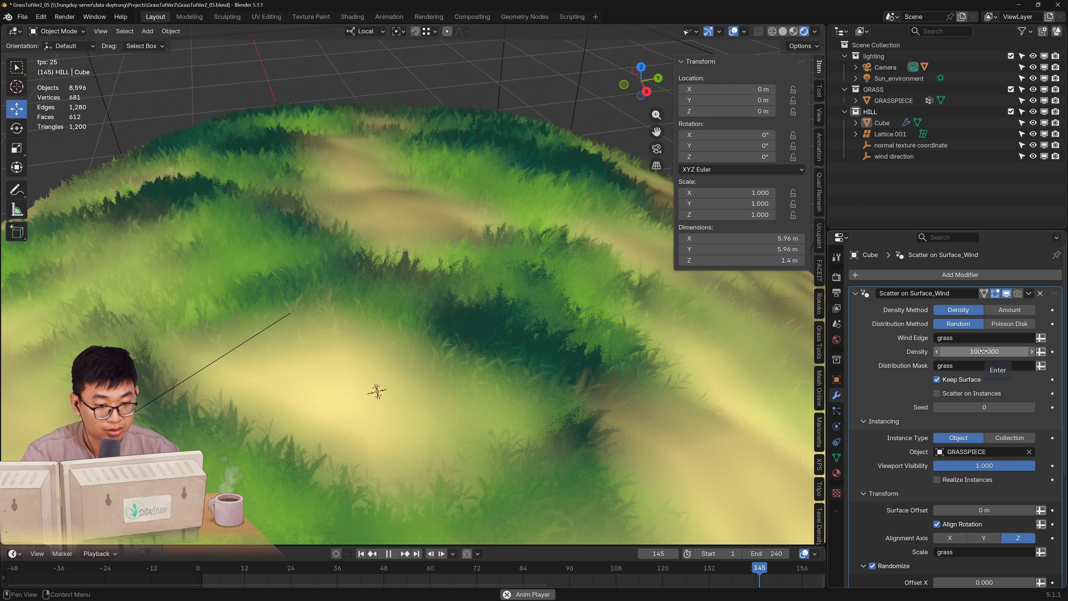
middle_drag(500, 230, 500, 281)
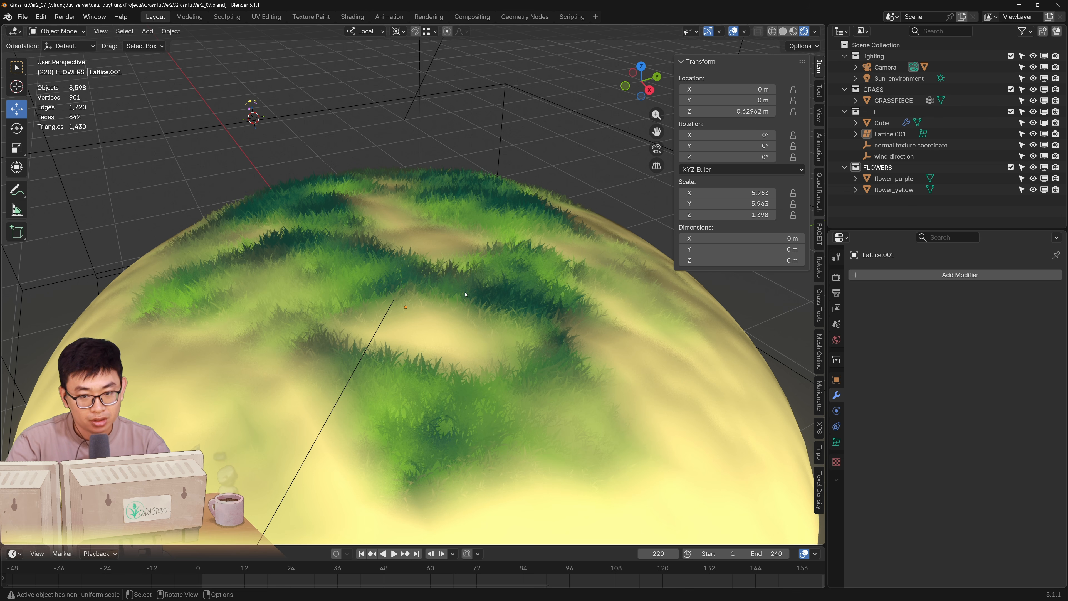
Examine the purple and yellow flower objects in the FLOWERS collection
click(893, 178)
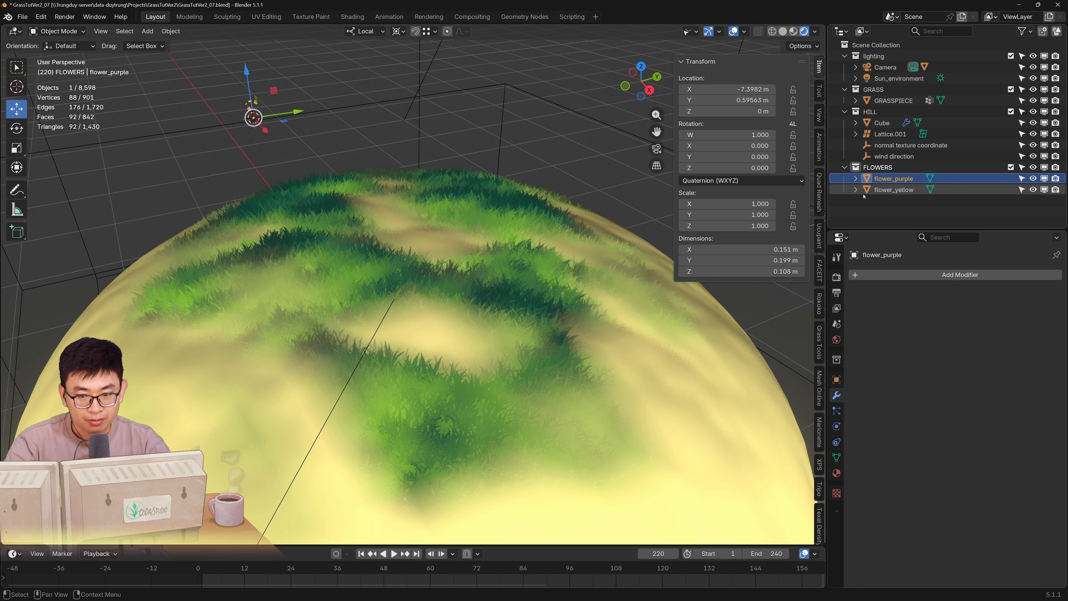
middle_drag(385, 231, 396, 228)
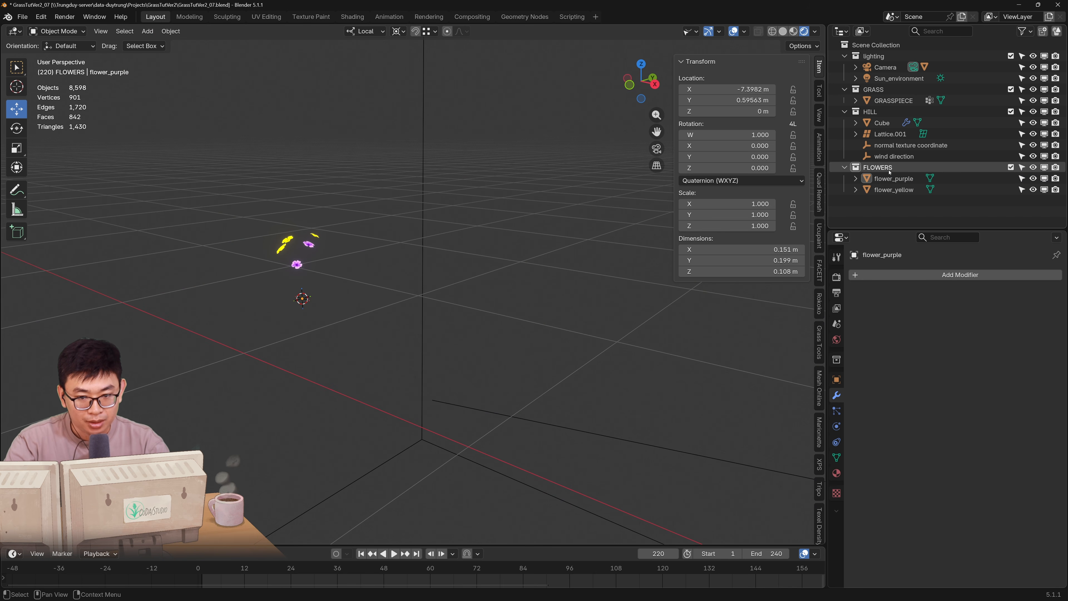
middle_drag(597, 257, 448, 299)
Duplicate the hill's Scatter on Surface_Wind modifier and show the copy's settings
click(469, 266)
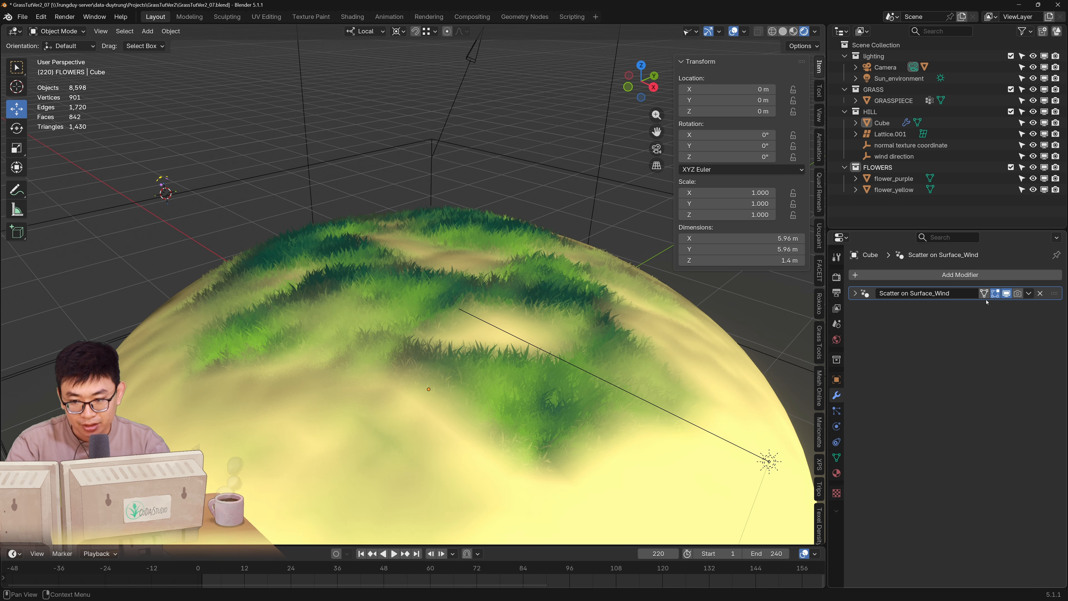
click(1028, 293)
click(1005, 313)
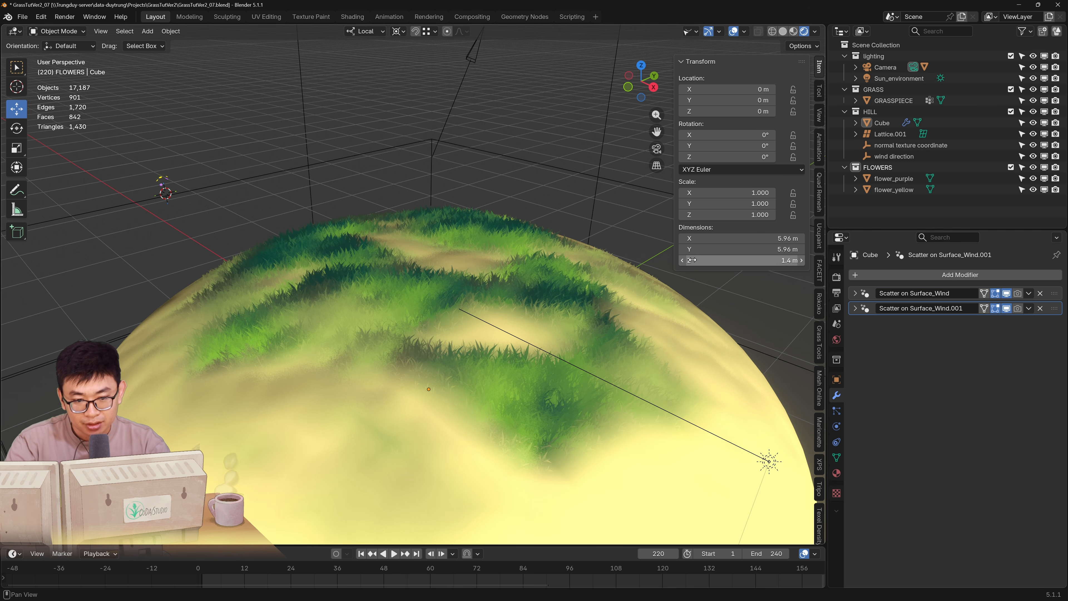
click(855, 308)
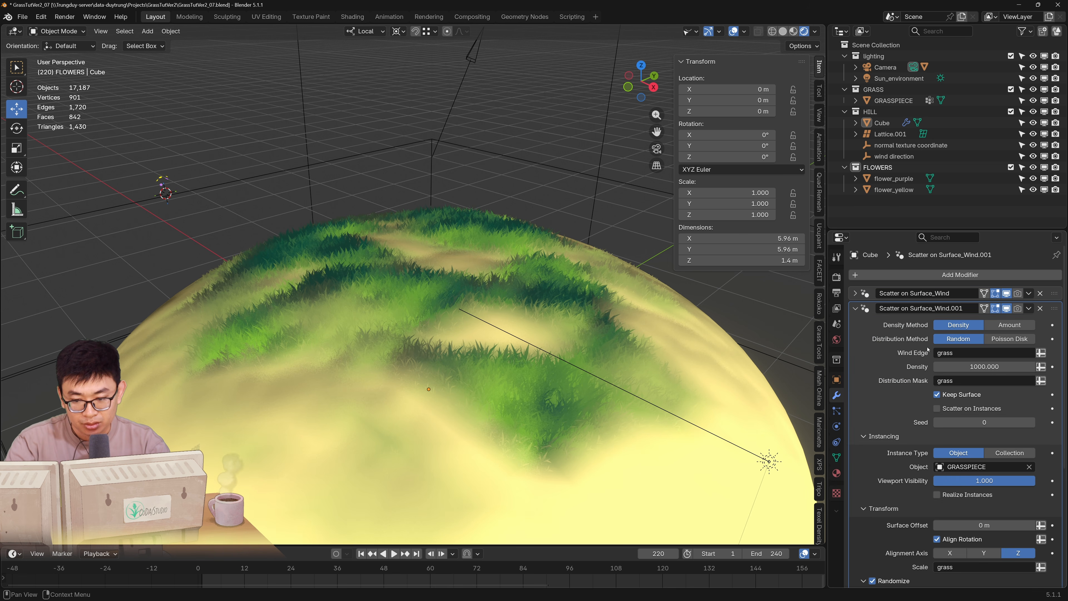
Make the duplicated scatter modifier instance the FLOWERS collection and enable Pick Instance
click(1008, 453)
click(968, 470)
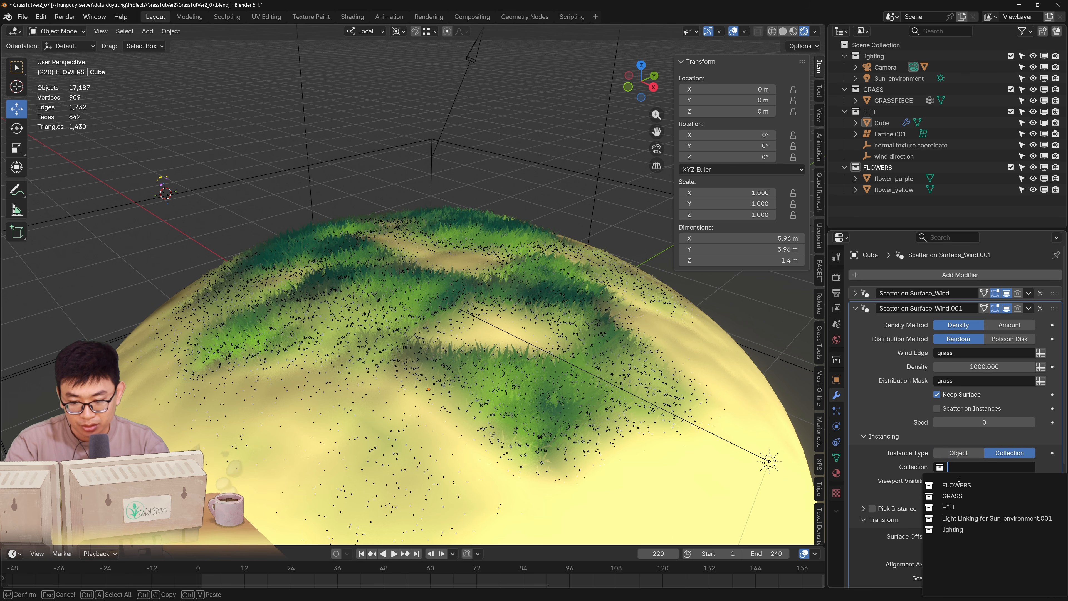
click(955, 485)
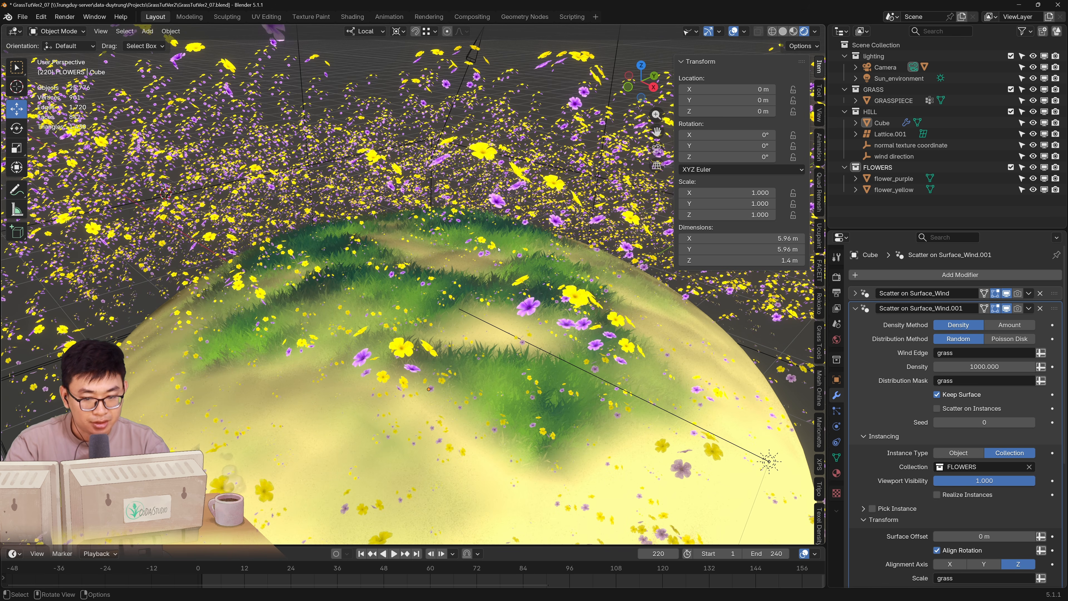
click(873, 509)
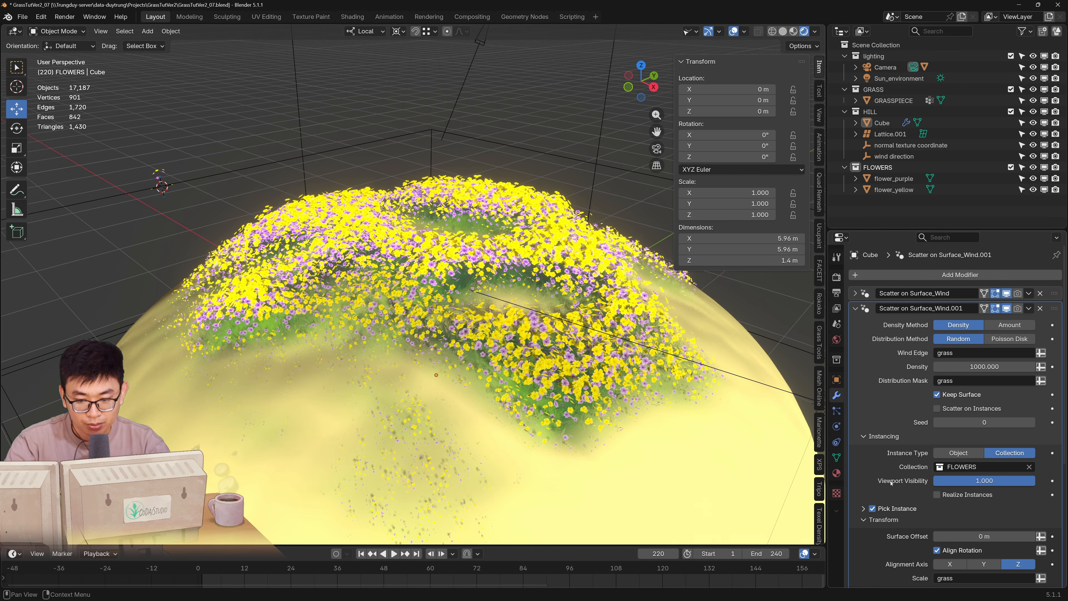
Set the flower scatter modifier's Density to 50
click(987, 366)
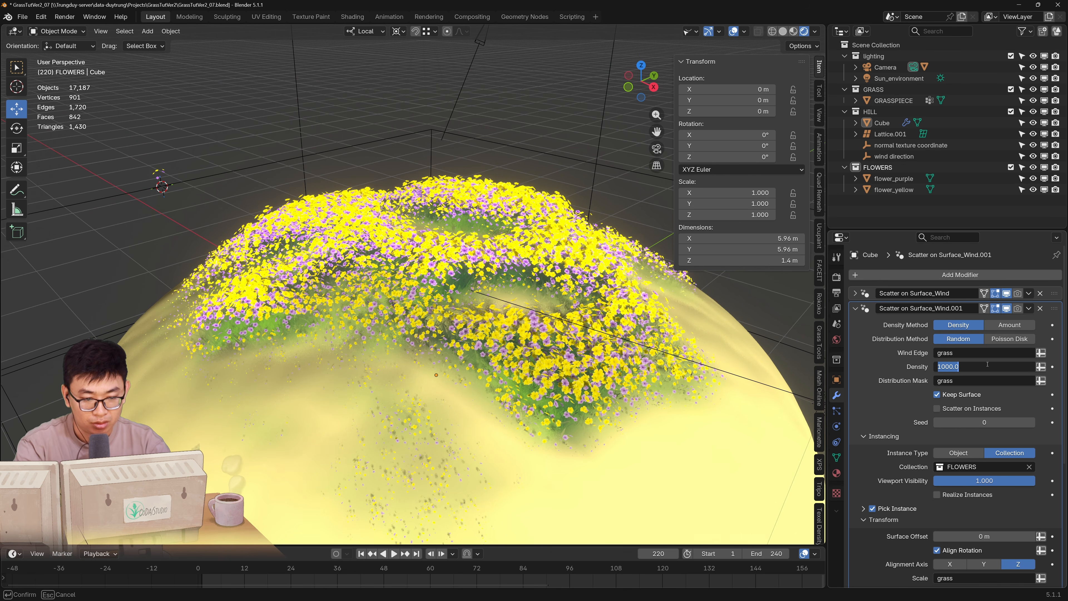
key(Return)
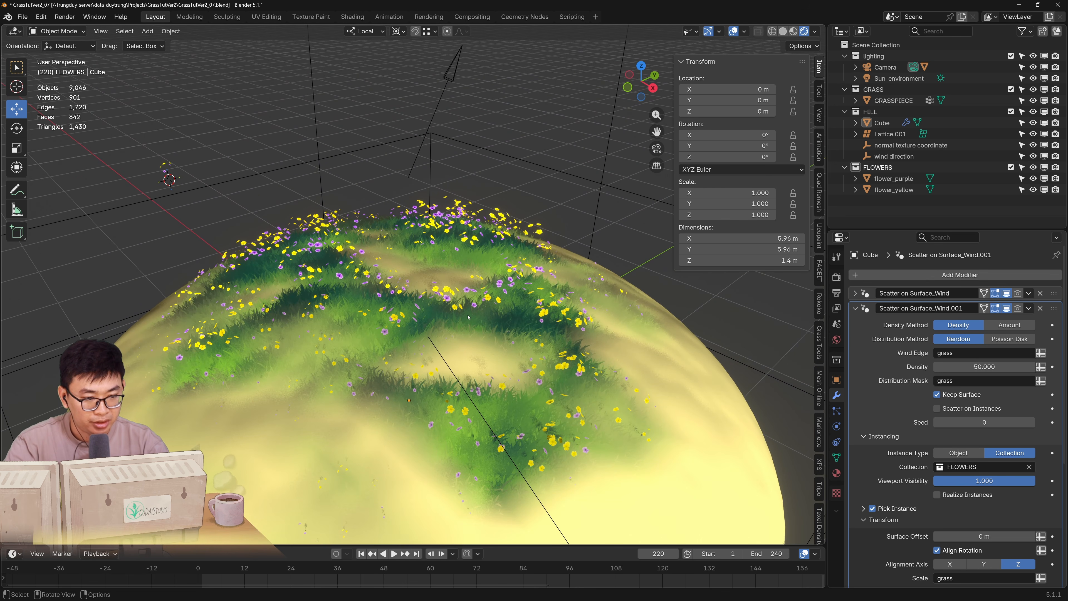
mouse_move(468, 316)
middle_down()
mouse_move(420, 240)
mouse_move(421, 299)
mouse_move(449, 316)
middle_up()
scroll(449, 315, up, 3)
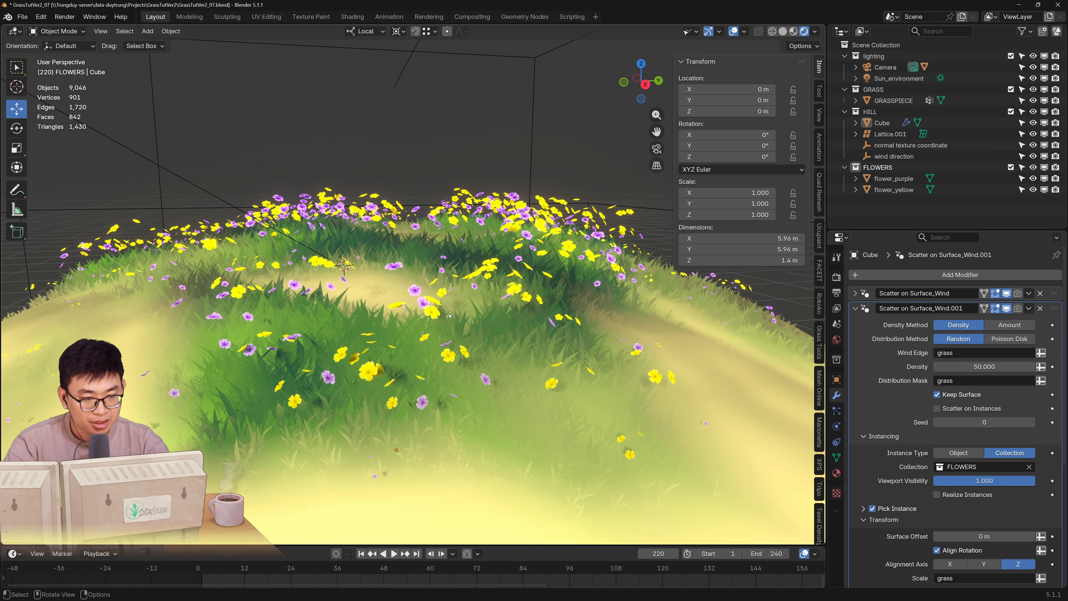
Play the wind animation and inspect the scattered flowers' motion and color mix across the hill
key(space)
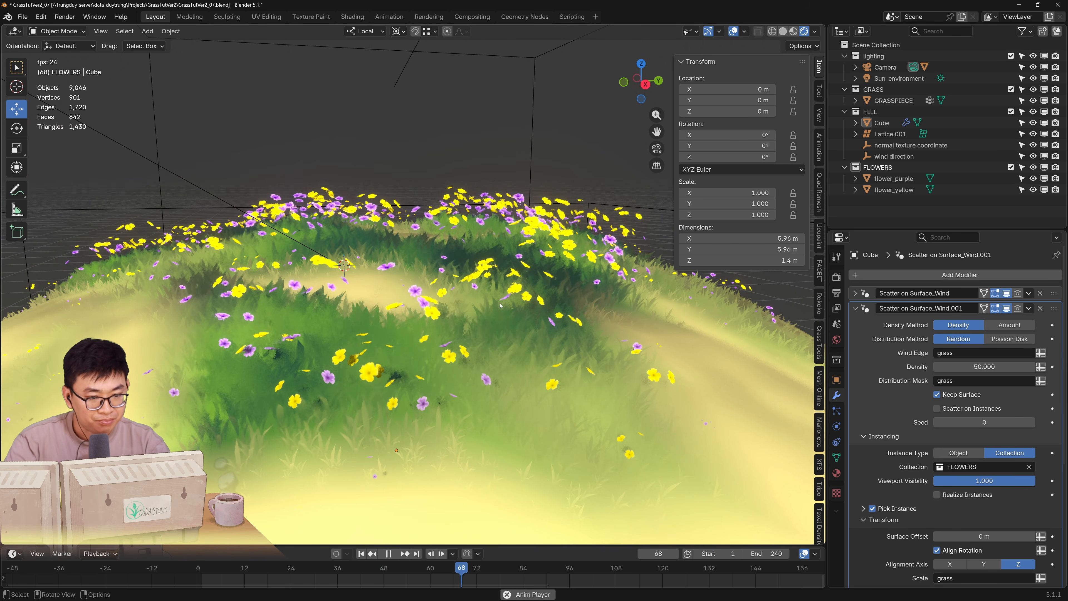
middle_drag(449, 316, 458, 337)
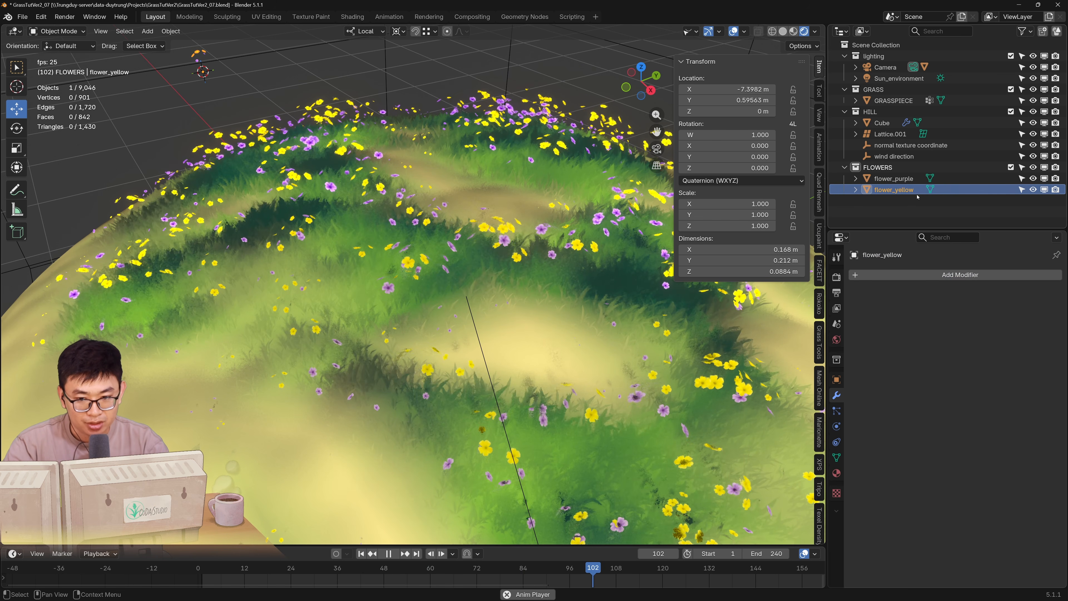
middle_drag(419, 202, 463, 229)
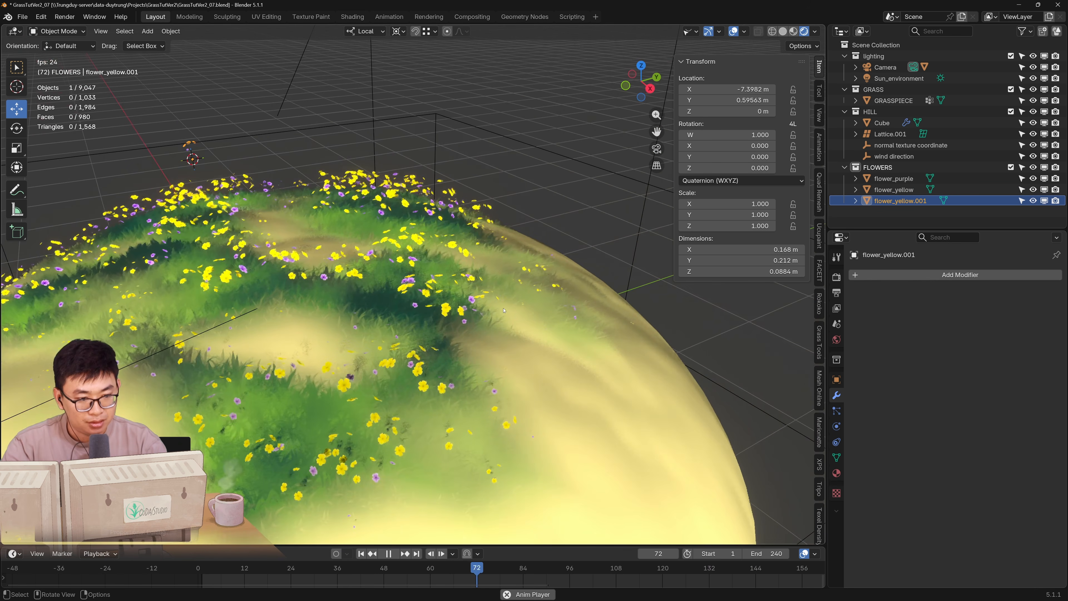
middle_drag(504, 286, 463, 337)
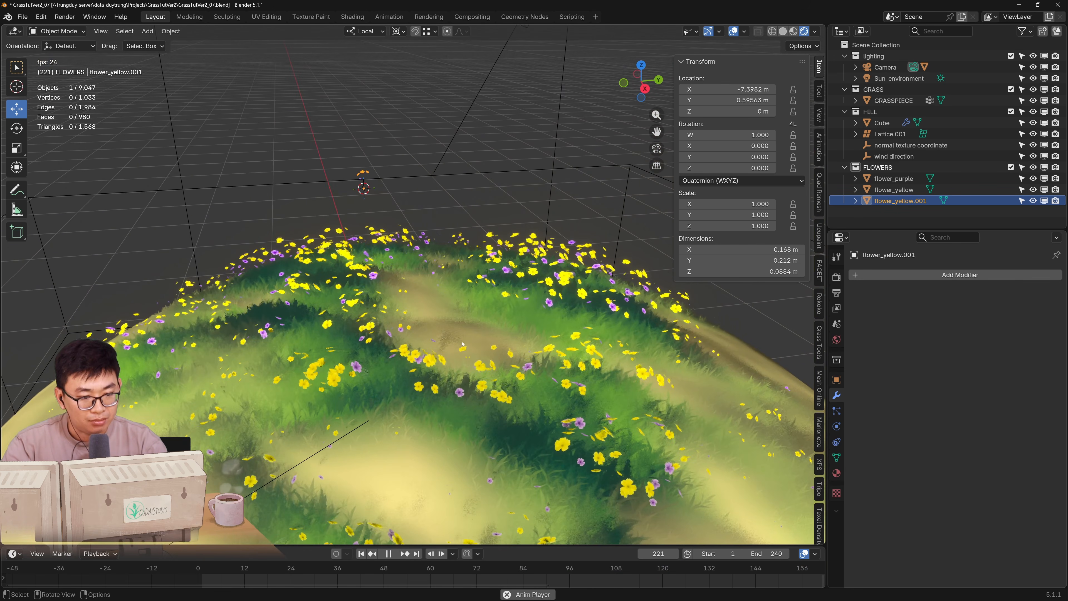
middle_drag(463, 344, 475, 311)
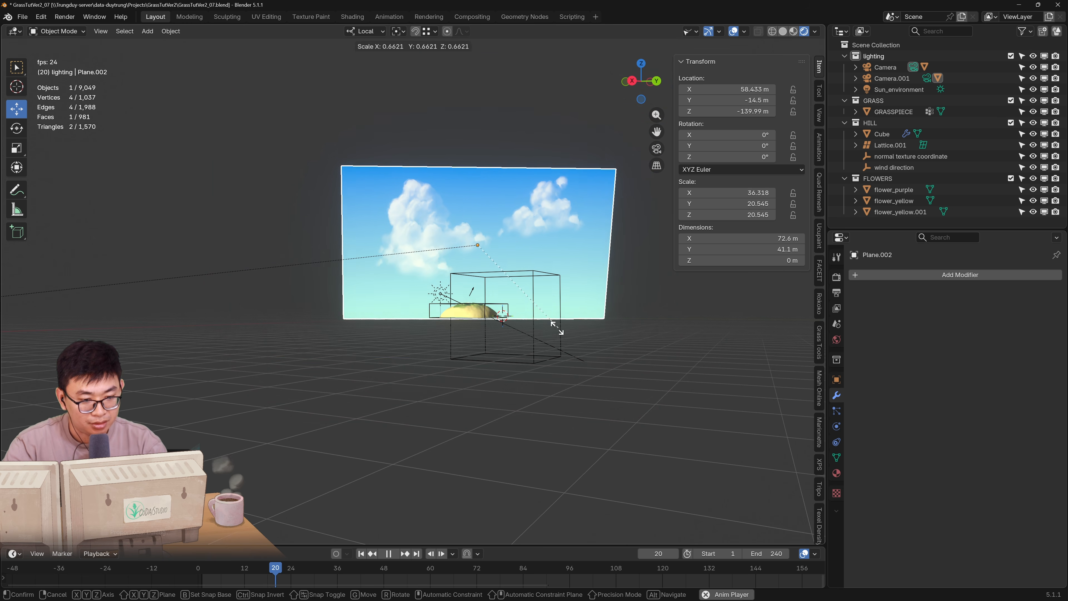
Reposition the cloudy sky backdrop plane so it stands behind the flowered hill
scroll(546, 359, up, 5)
scroll(546, 362, down, 2)
middle_drag(546, 362, 681, 353)
key(g)
click(774, 342)
shift+middle_drag(769, 342, 448, 333)
scroll(460, 334, up, 3)
key(g)
click(327, 269)
Scale the sky backdrop plane down by a factor of about 0.54 and adjust its placement behind the hill
scroll(326, 269, up, 6)
scroll(449, 375, up, 4)
shift+middle_drag(449, 376, 441, 336)
scroll(463, 336, up, 2)
key(s)
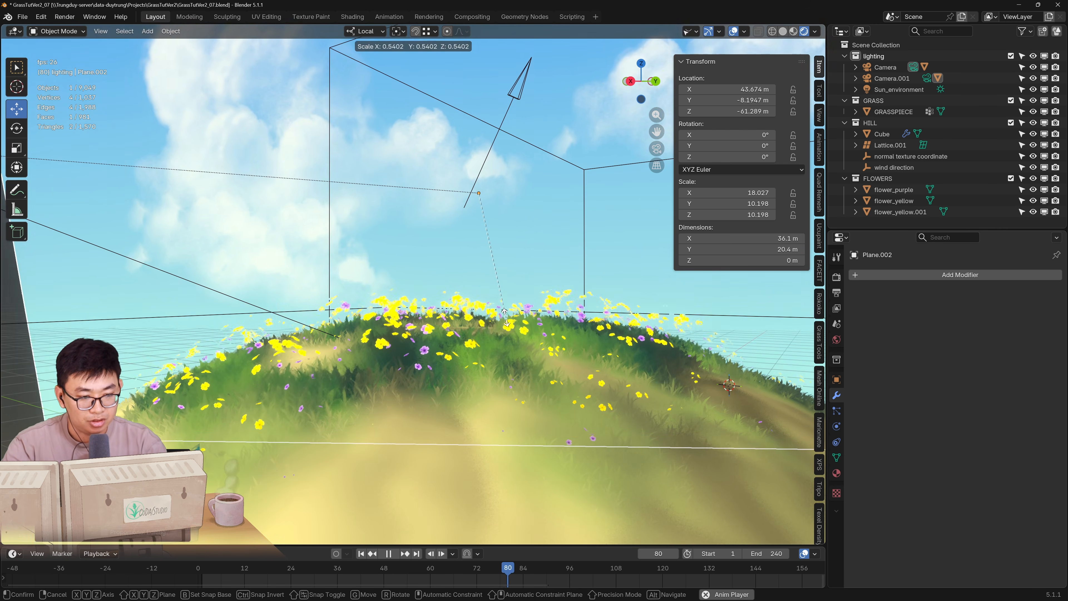
click(491, 326)
key(g)
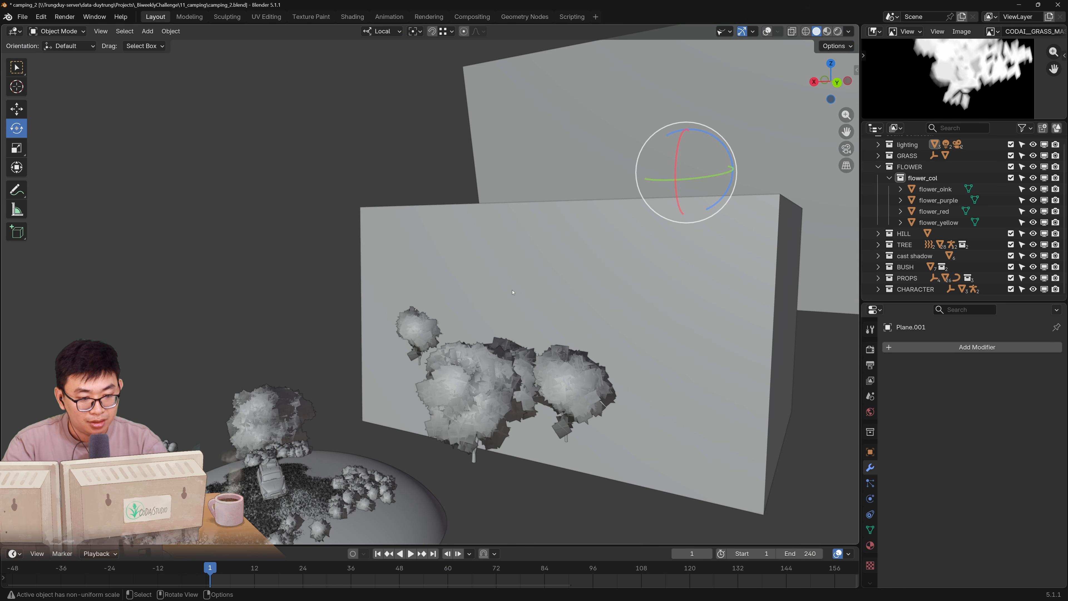
Examine the finished camping_2 scene, viewing it through the camera in rendered shading with the animation playing
middle_drag(503, 296, 578, 367)
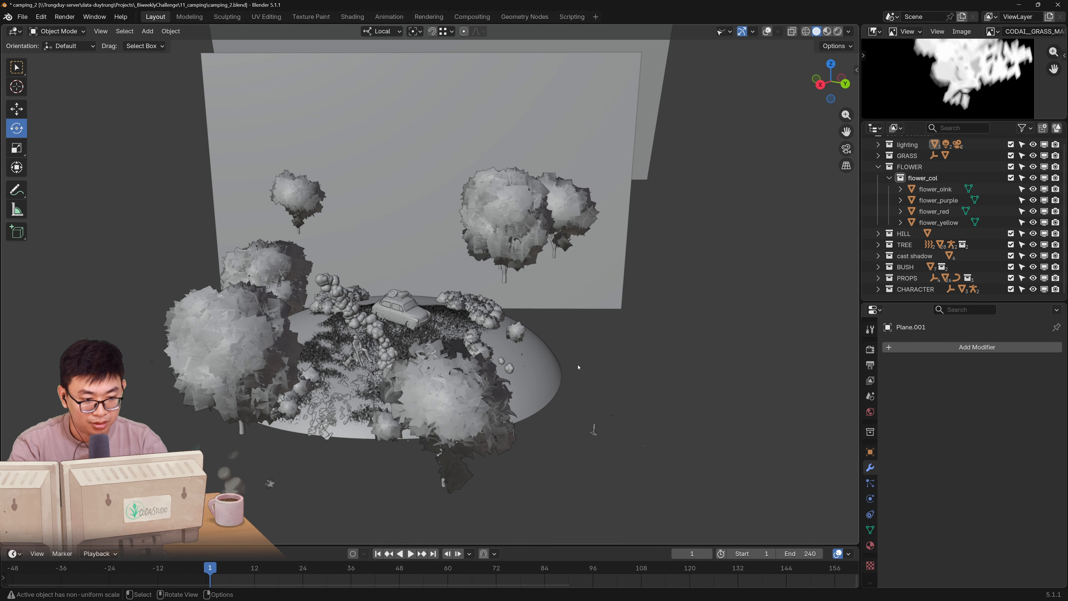
key(KP_0)
key(z)
click(574, 274)
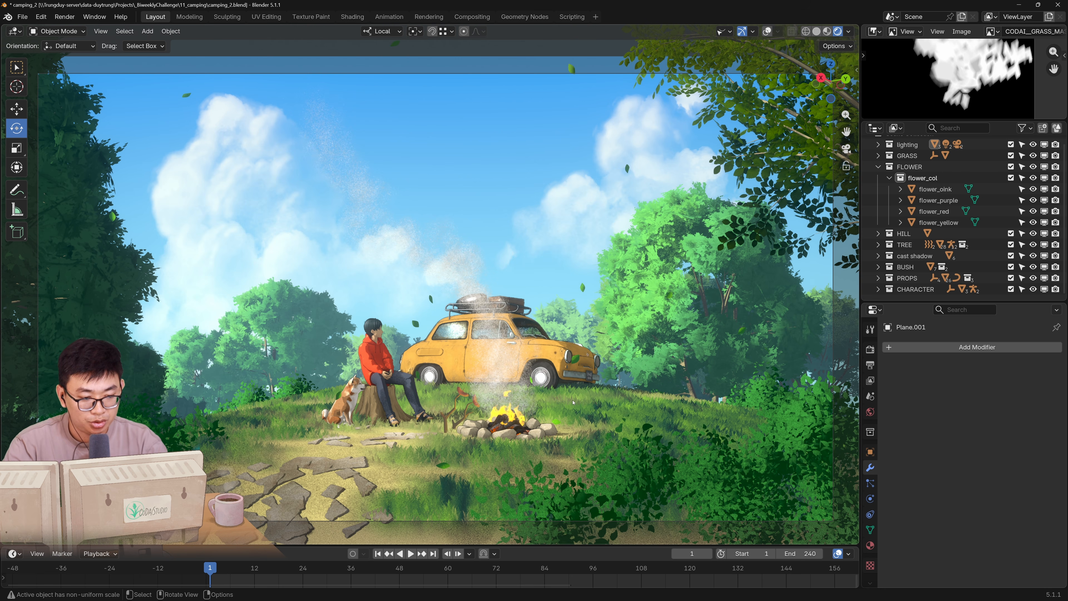
key(space)
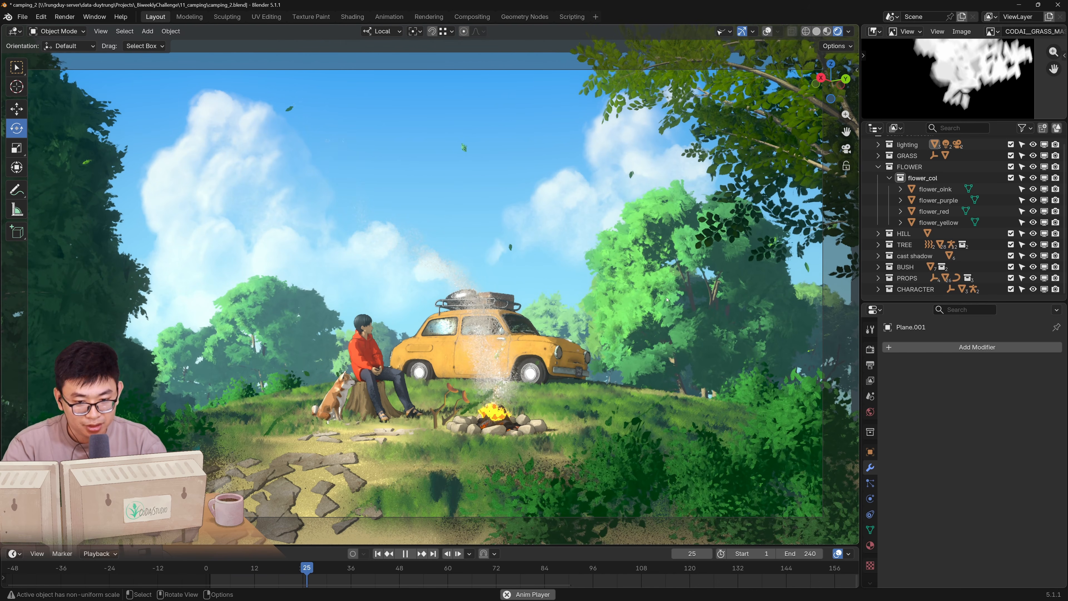